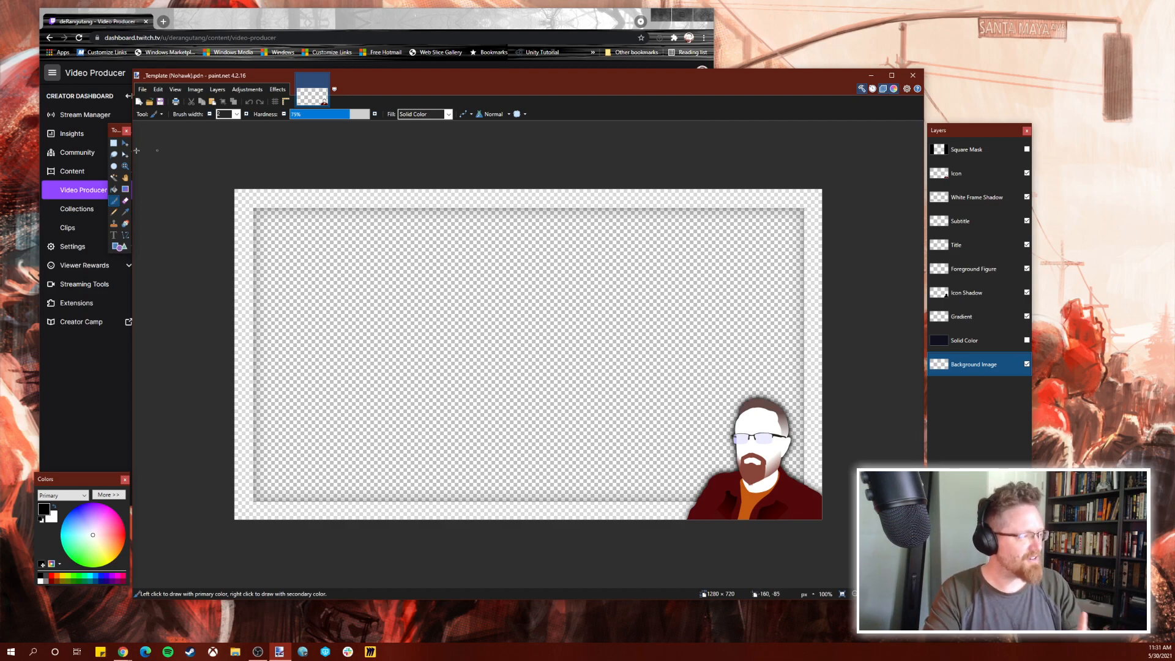
Activate Rectangle Select and hide all the visible template layers, from Background Image up through Icon.
{"action": "left_click", "coordinate": [114, 142]}
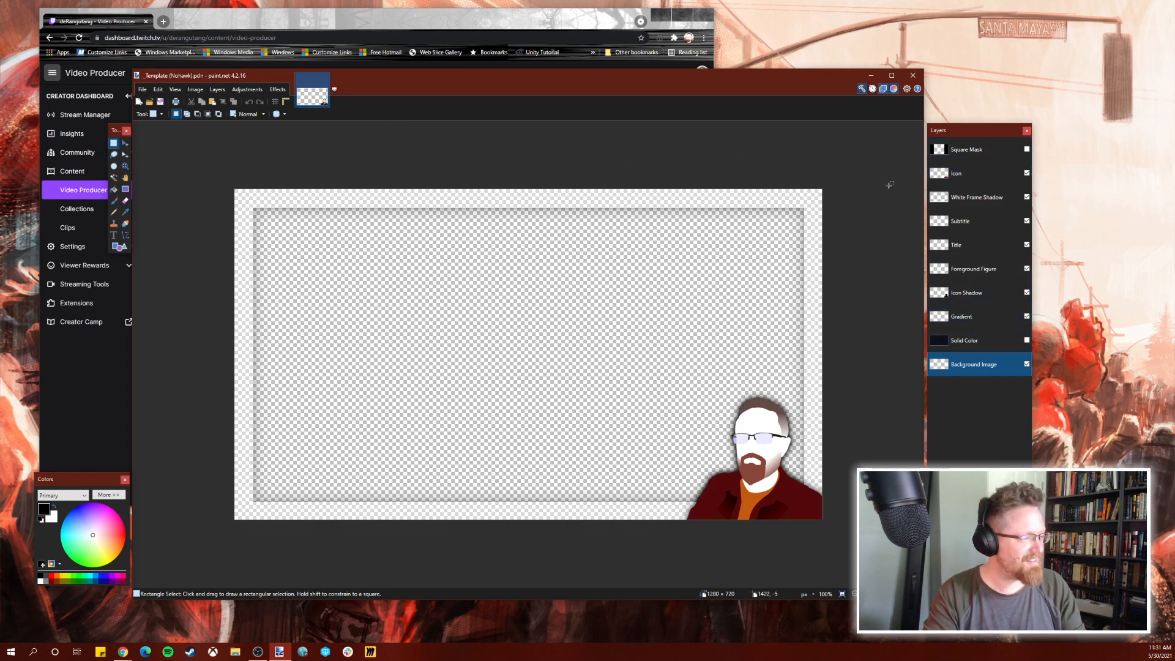
{"action": "left_click", "coordinate": [1027, 365]}
{"action": "left_click", "coordinate": [1027, 316]}
{"action": "left_click", "coordinate": [1027, 293]}
{"action": "left_click", "coordinate": [1027, 269]}
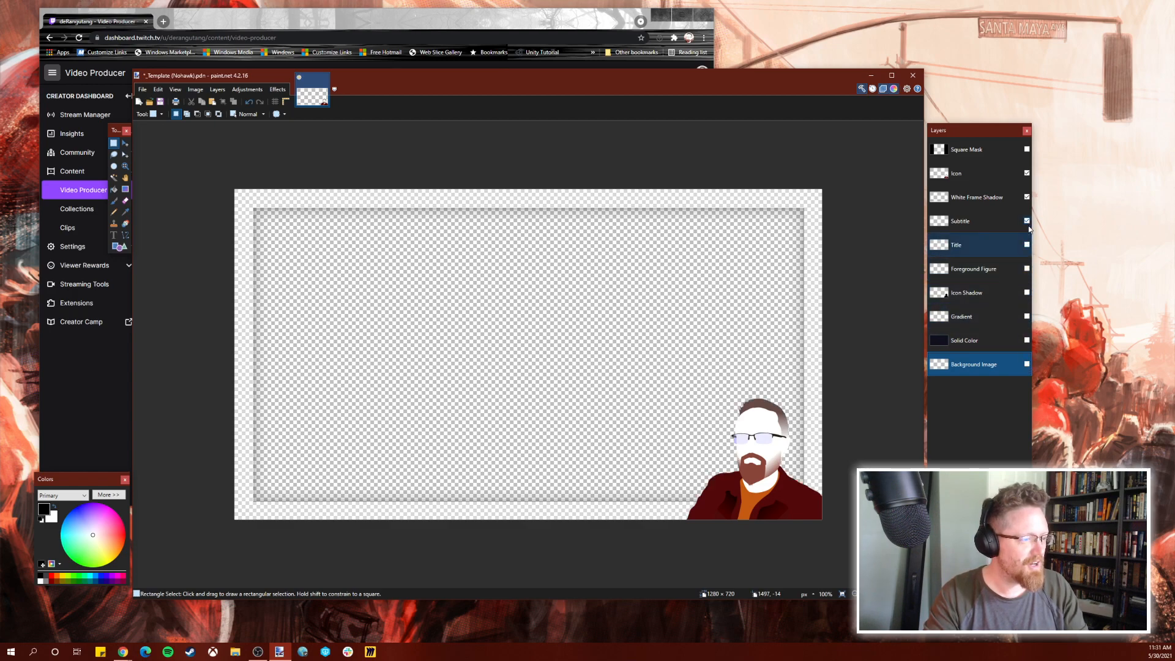
{"action": "left_click", "coordinate": [1027, 221]}
{"action": "left_click", "coordinate": [1027, 197]}
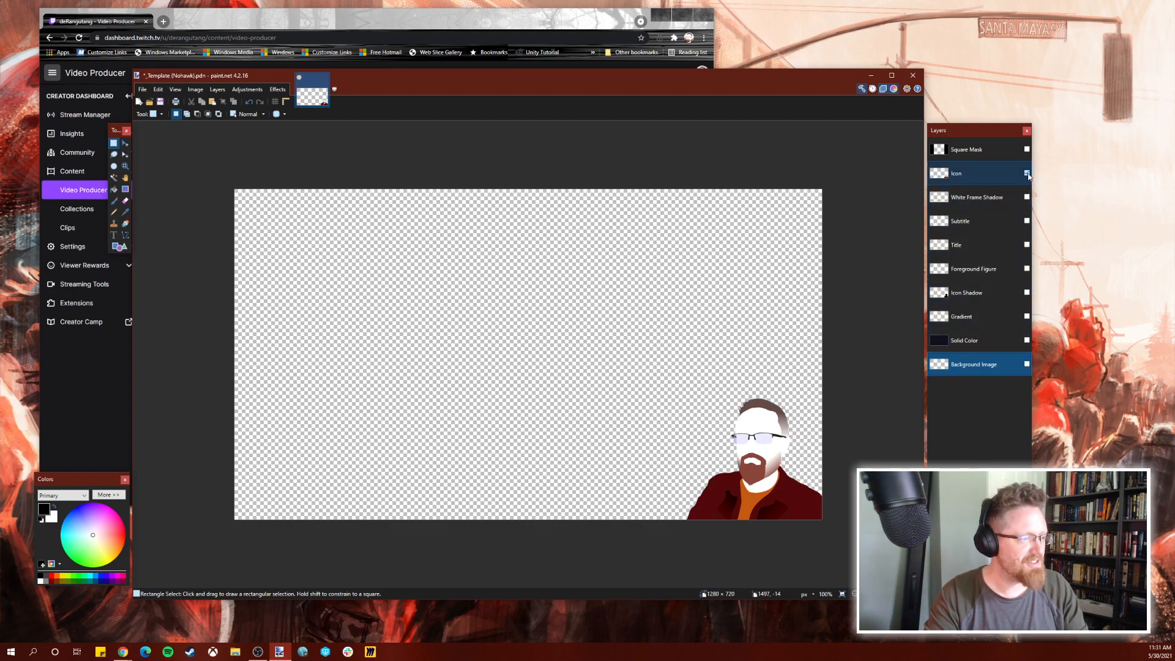
{"action": "left_click", "coordinate": [1026, 173]}
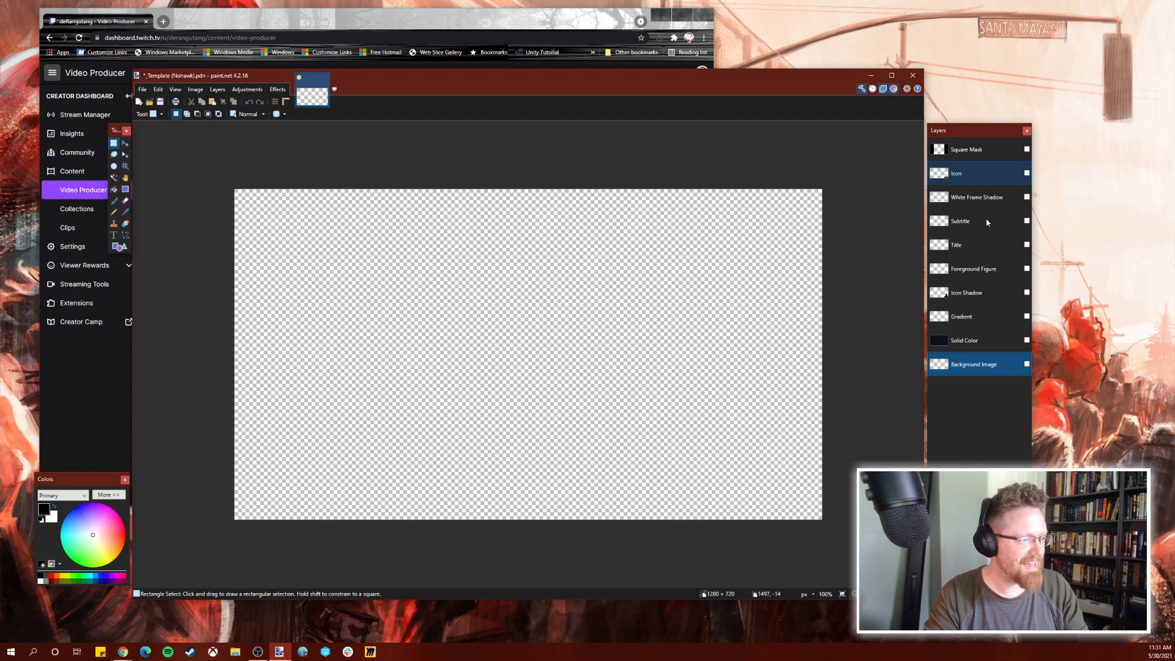
Show the Icon, White Frame Shadow and Icon Shadow layers again.
{"action": "left_click", "coordinate": [1027, 174]}
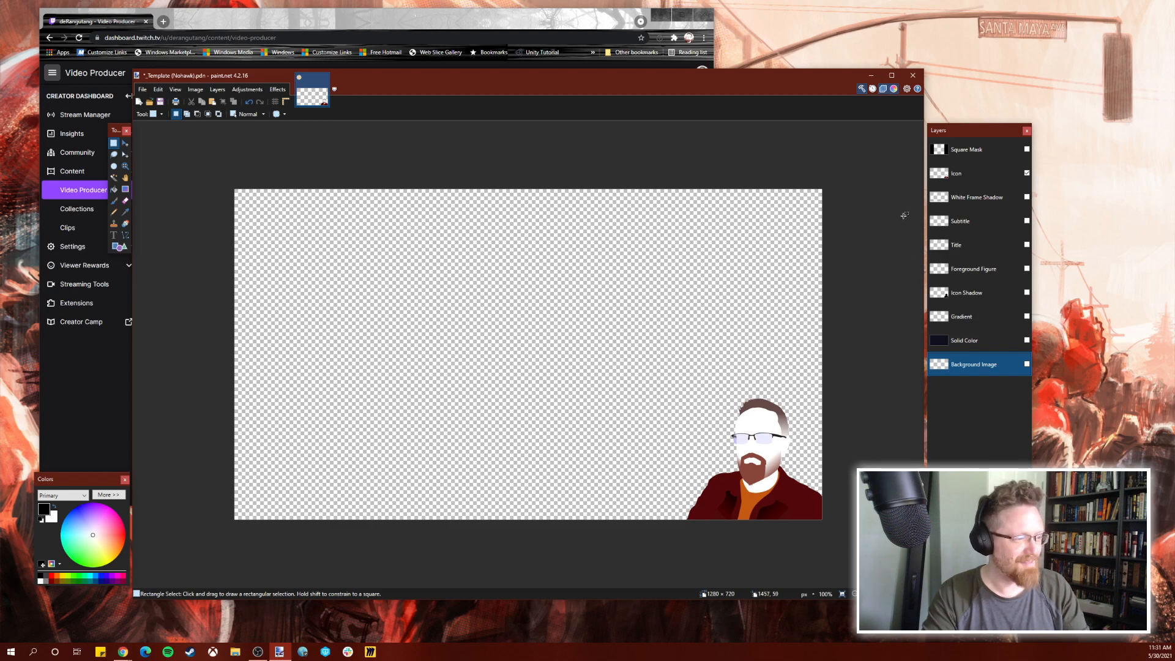
{"action": "left_click", "coordinate": [1027, 198]}
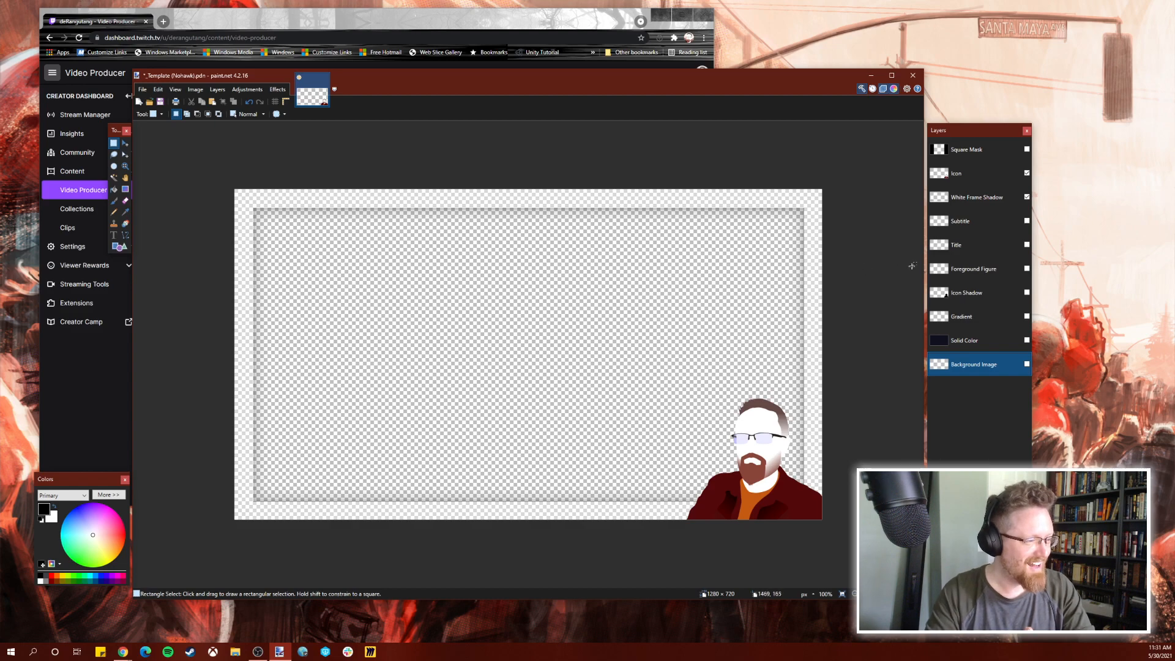
{"action": "left_click", "coordinate": [1027, 293]}
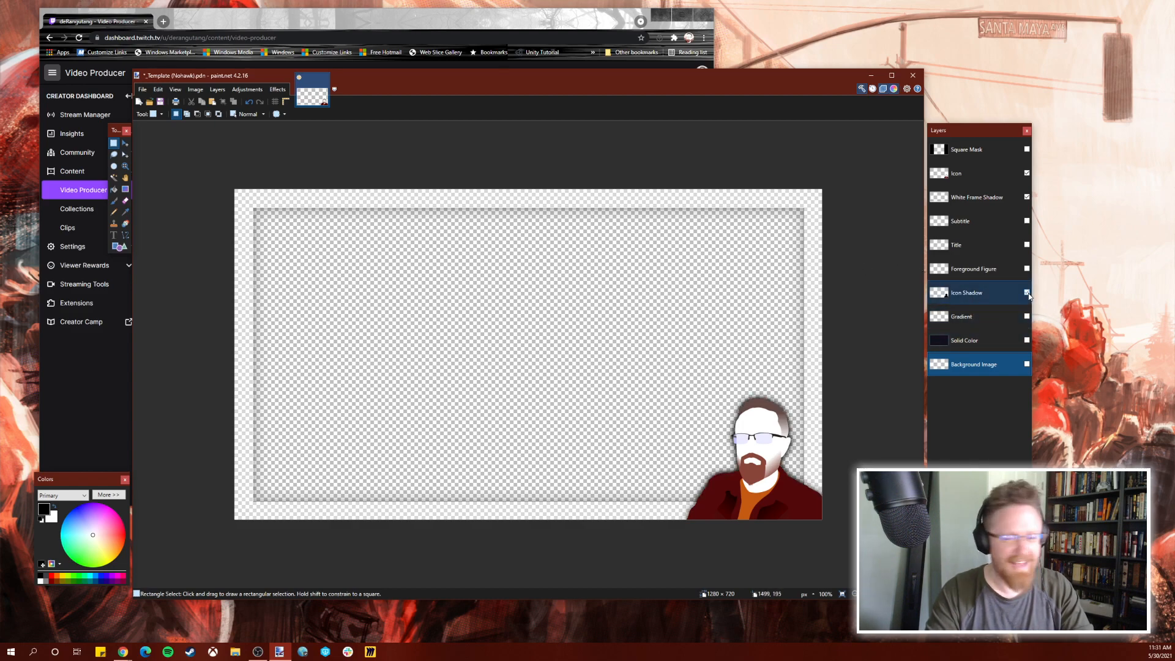
{"action": "left_click", "coordinate": [1029, 297]}
{"action": "left_click", "coordinate": [1029, 296]}
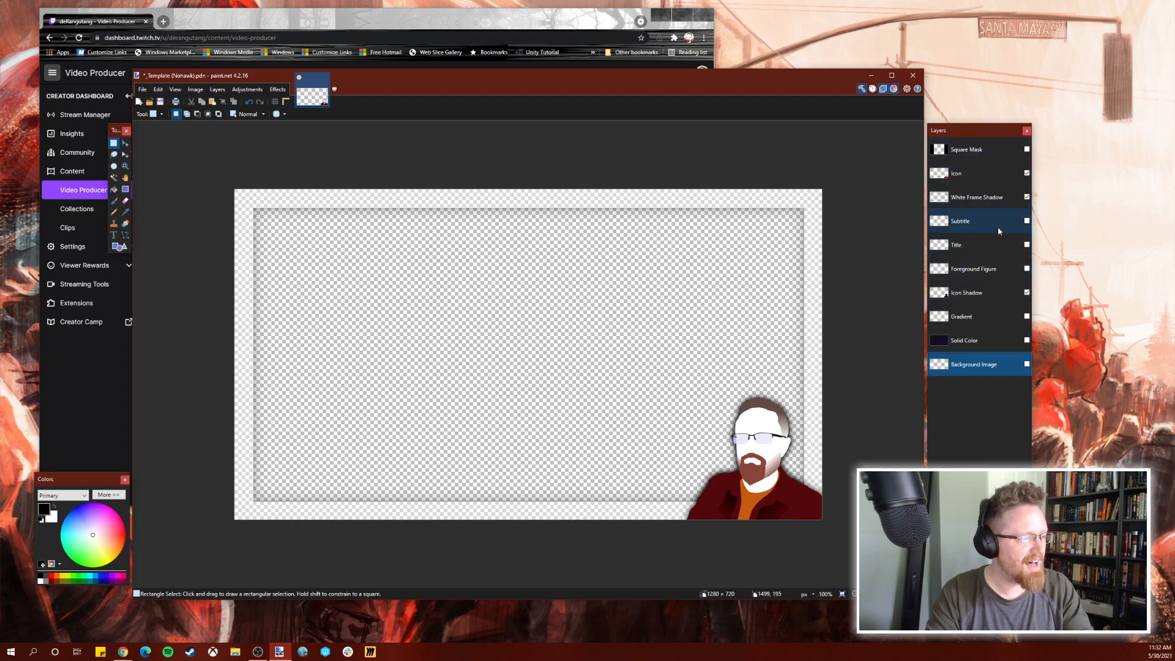
Select the Subtitle and Title layers in turn, and return to the Background Image layer.
{"action": "left_click", "coordinate": [975, 221]}
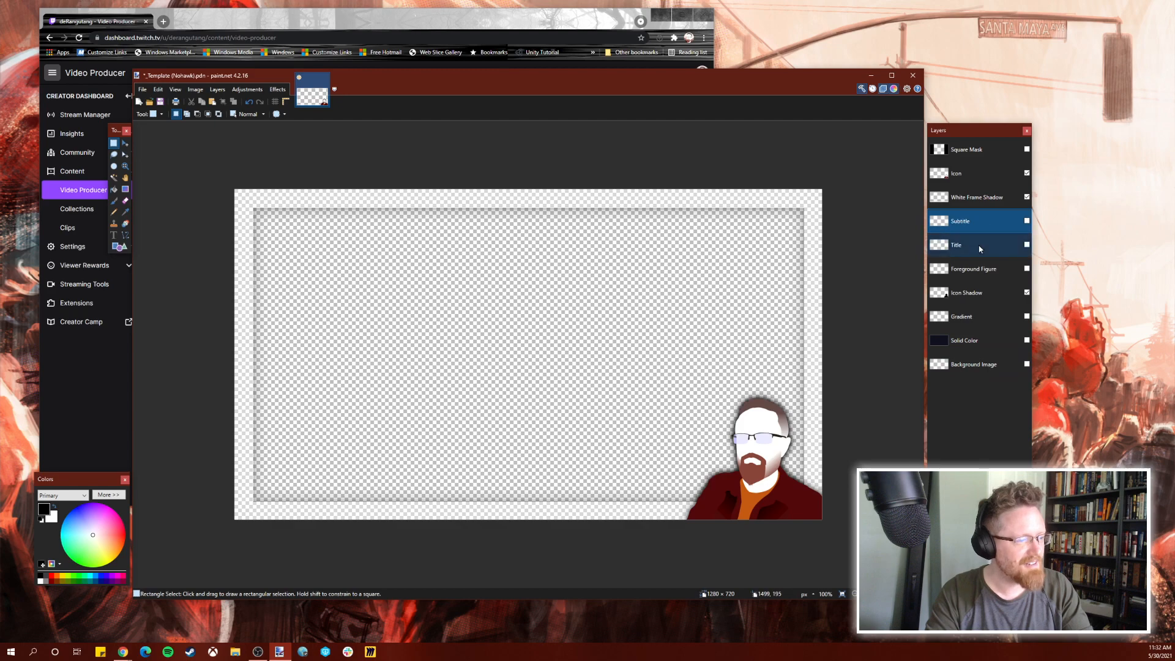
{"action": "left_click", "coordinate": [977, 245]}
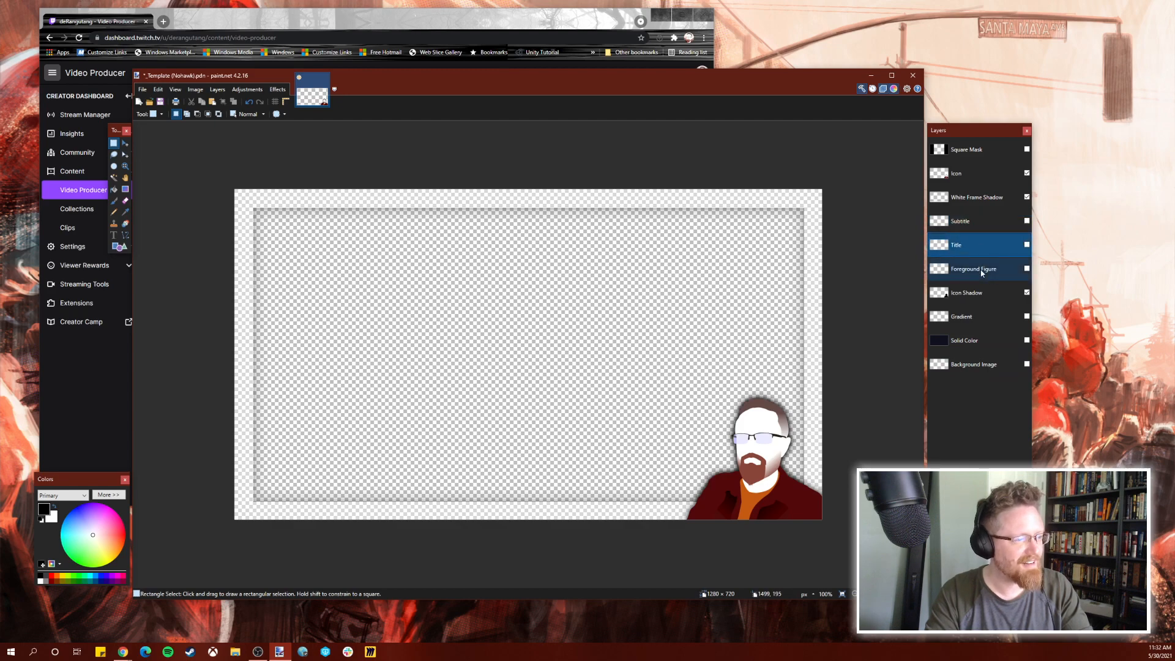
{"action": "left_click", "coordinate": [986, 223]}
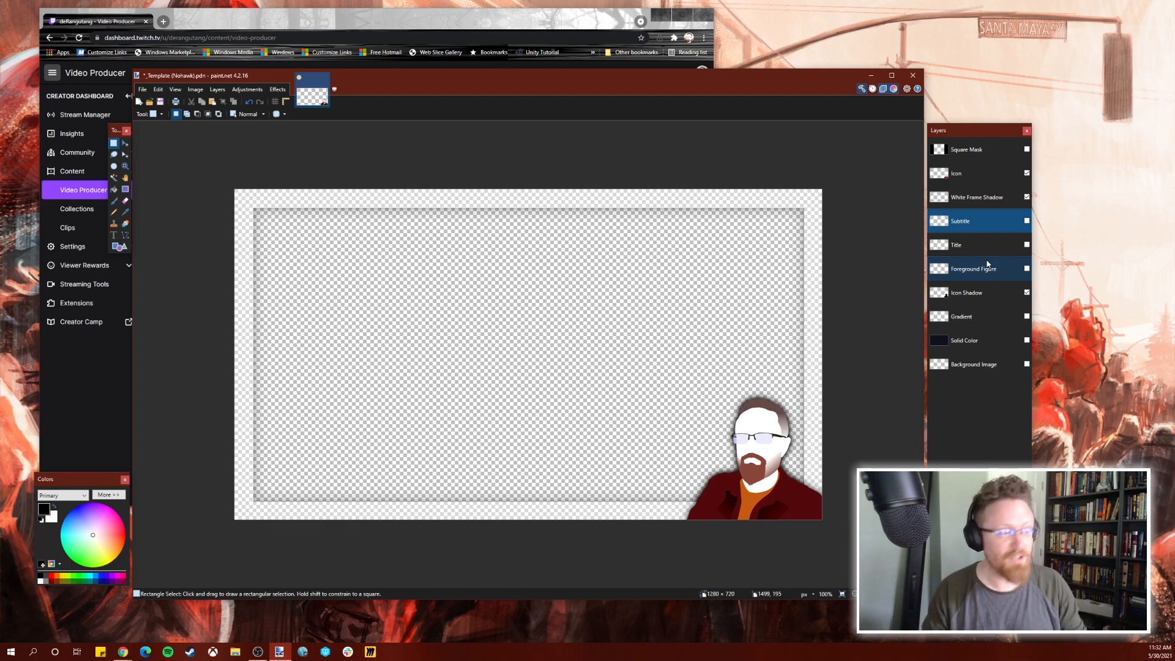
{"action": "left_click", "coordinate": [975, 370]}
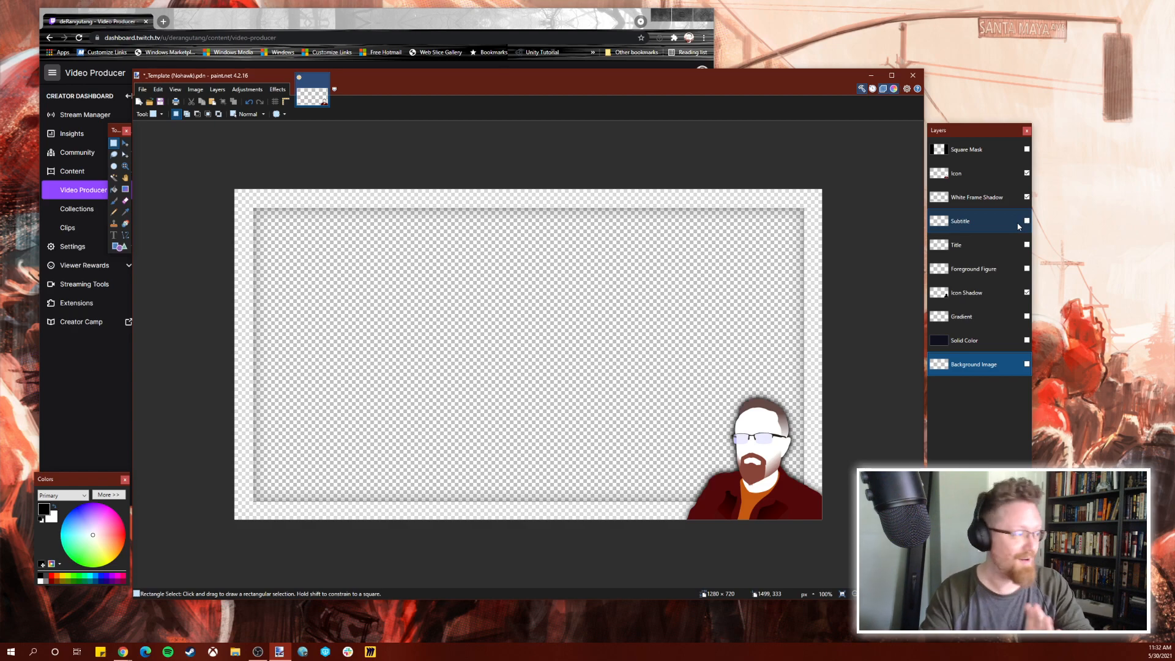
Move the paint.net window aside, switch to Twitch Video Producer in the browser and open the Biomutant 1 highlight in full screen.
{"action": "left_click_drag", "start_coordinate": [507, 89], "coordinate": [587, 118]}
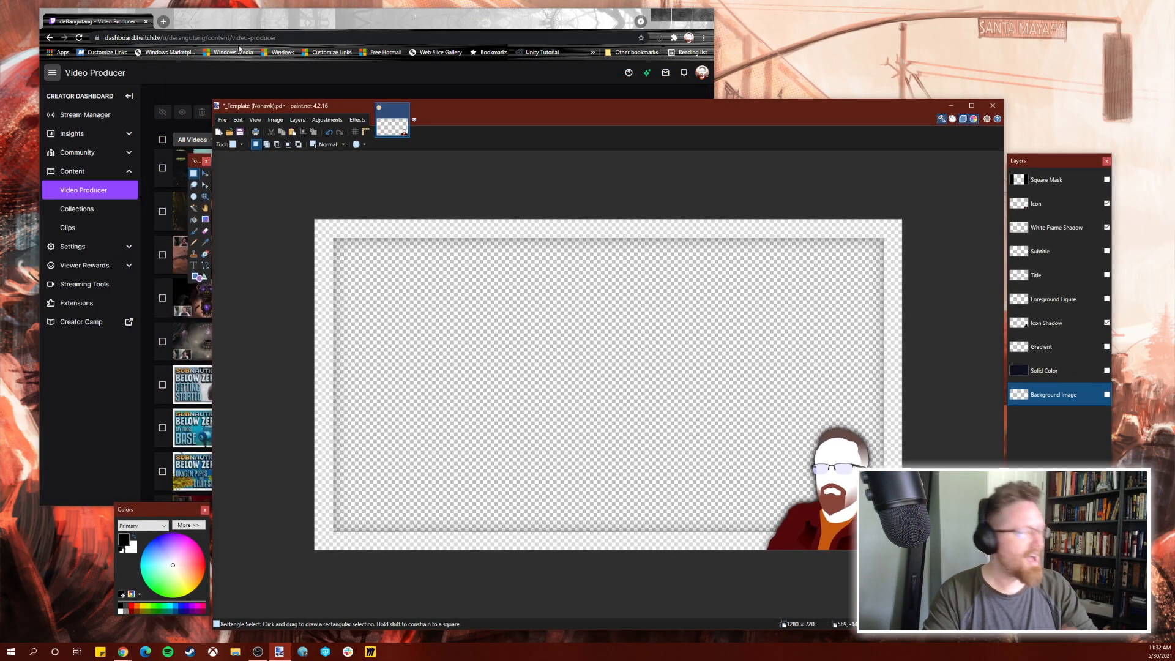
{"action": "left_click", "coordinate": [286, 17]}
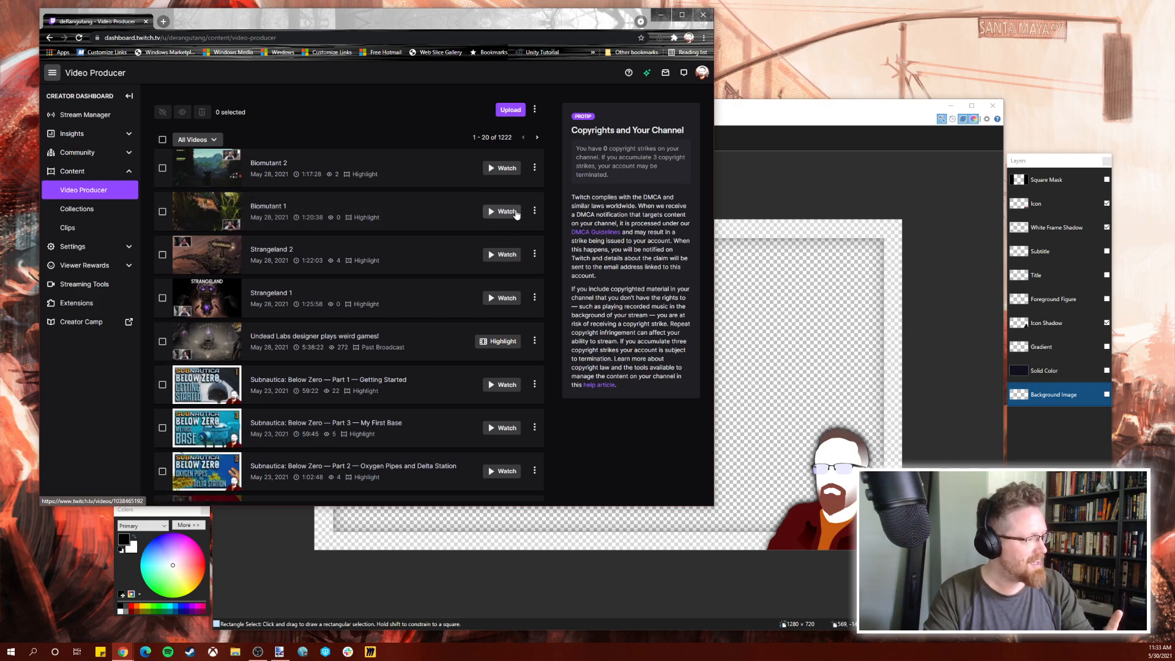
{"action": "left_click", "coordinate": [513, 213]}
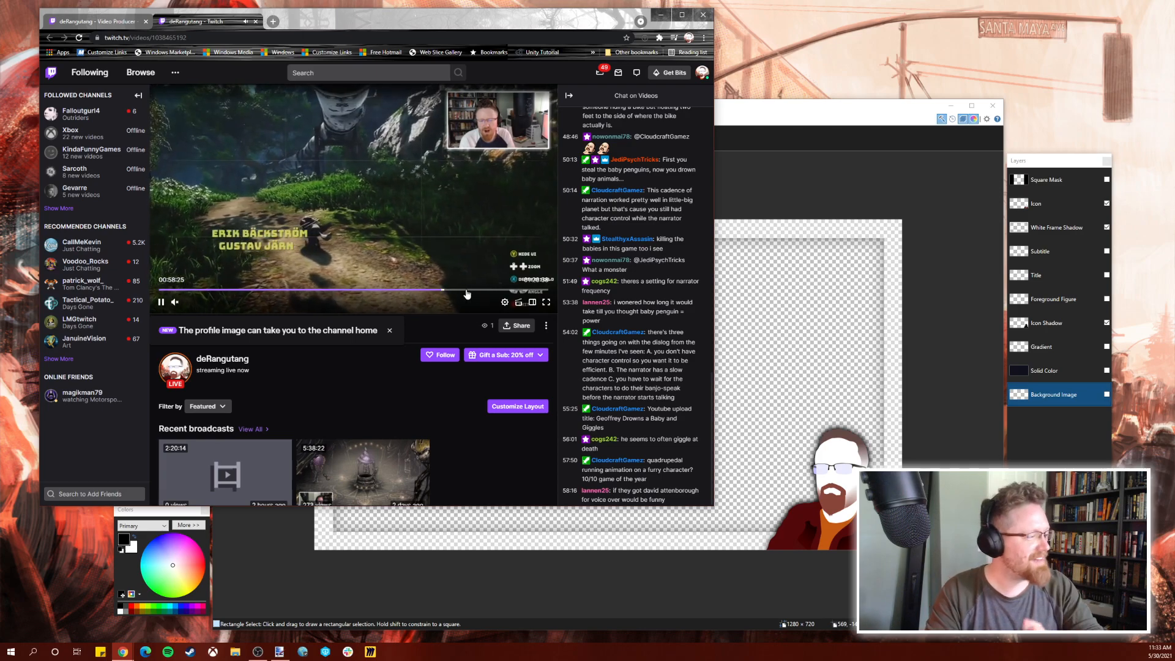
{"action": "left_click", "coordinate": [546, 303]}
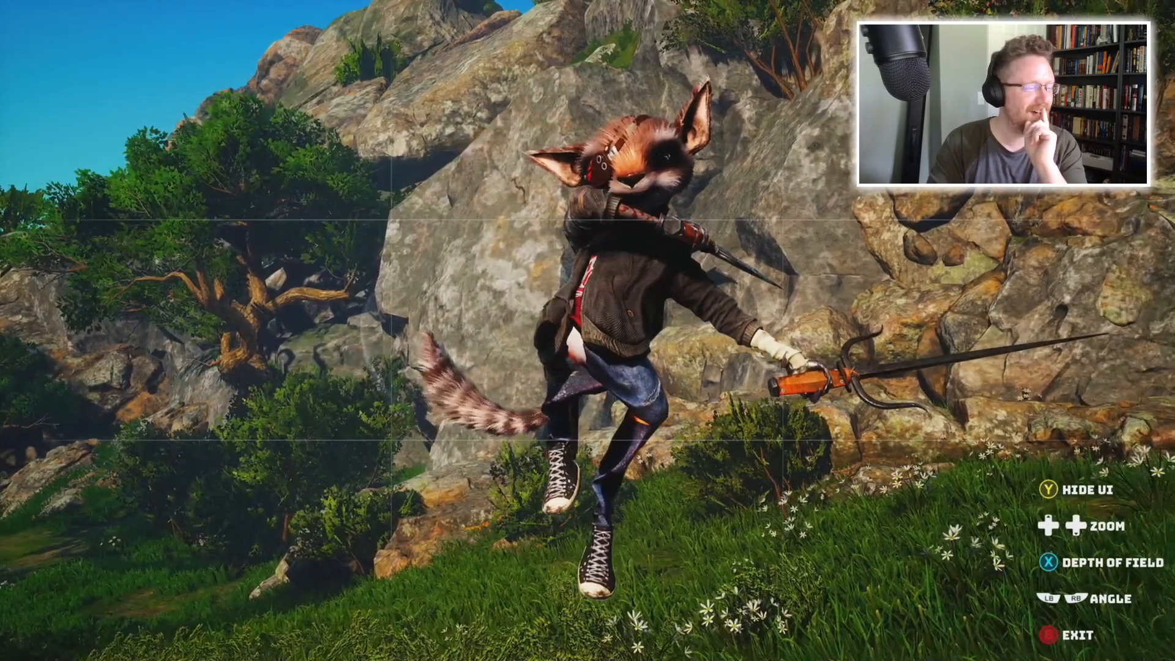
Pause the Biomutant 1 video at 1:13:44 on the character's leaping pose and exit full screen.
{"action": "mouse_move", "coordinate": [1158, 473]}
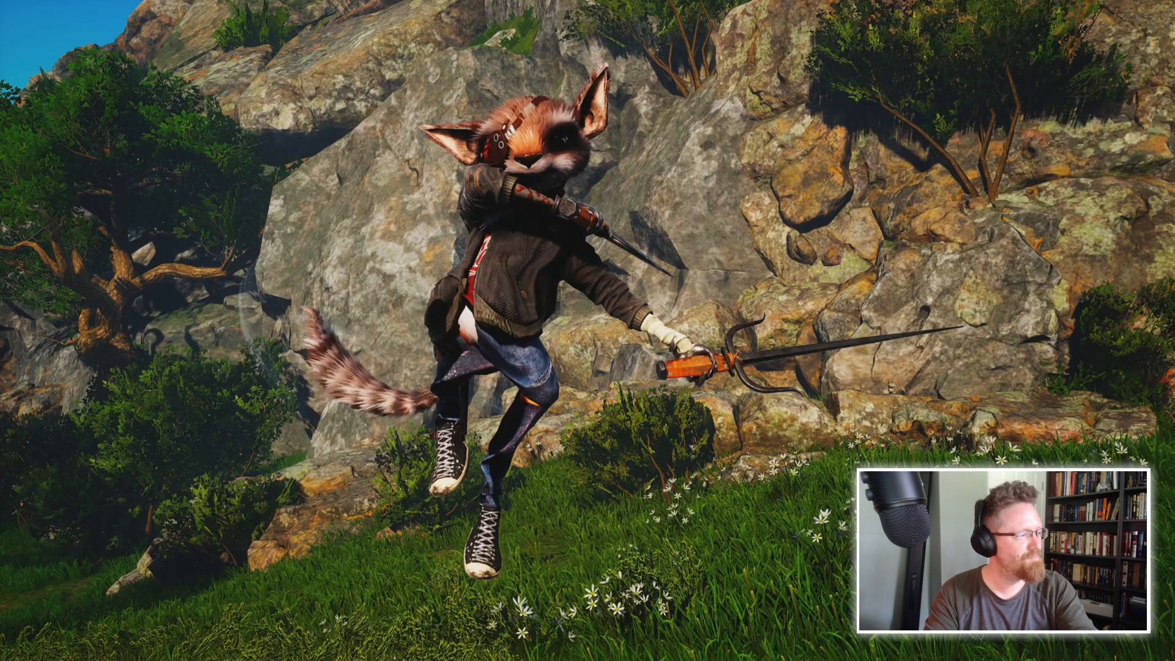
{"action": "mouse_move", "coordinate": [176, 581]}
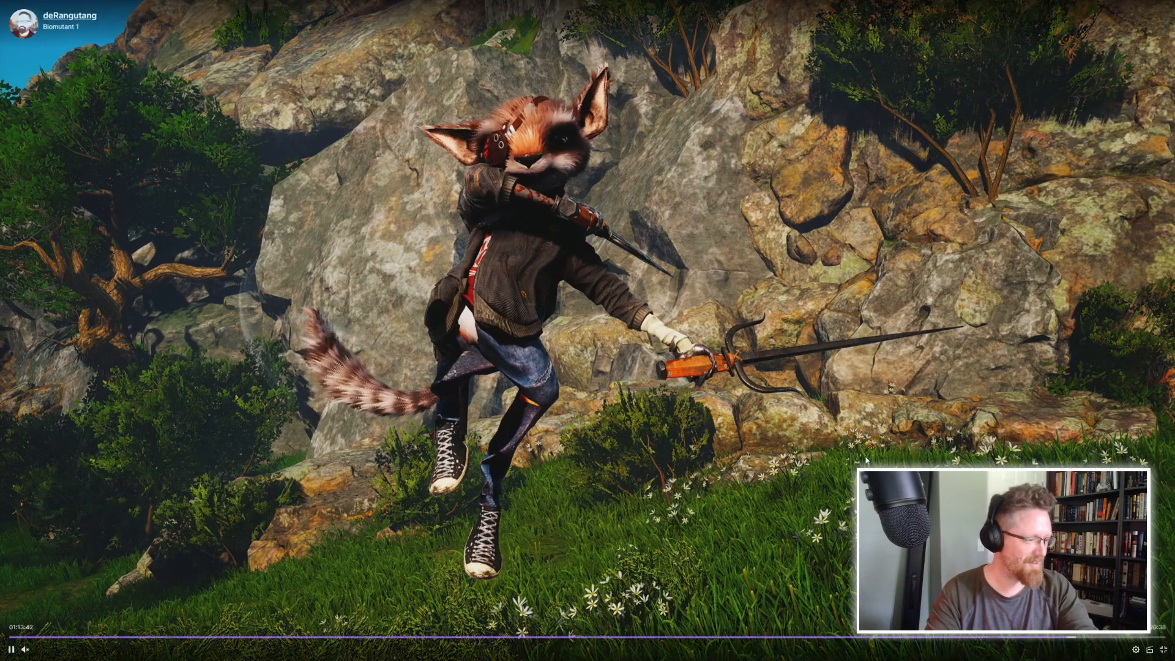
{"action": "left_click", "coordinate": [11, 649]}
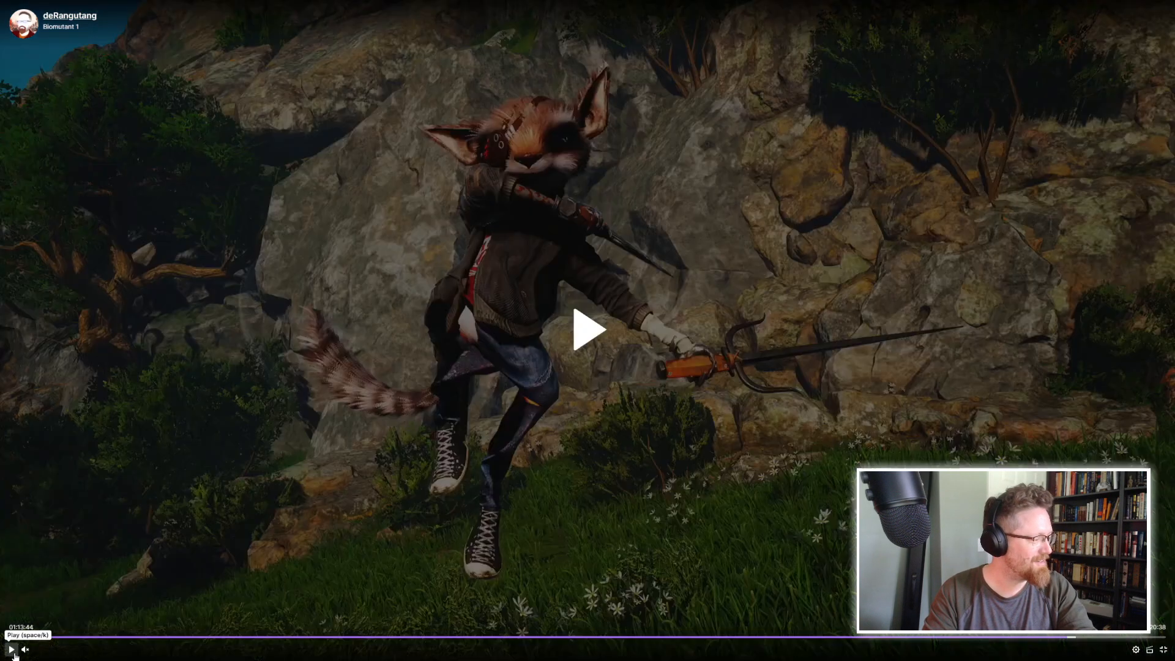
{"action": "left_click", "coordinate": [1163, 651]}
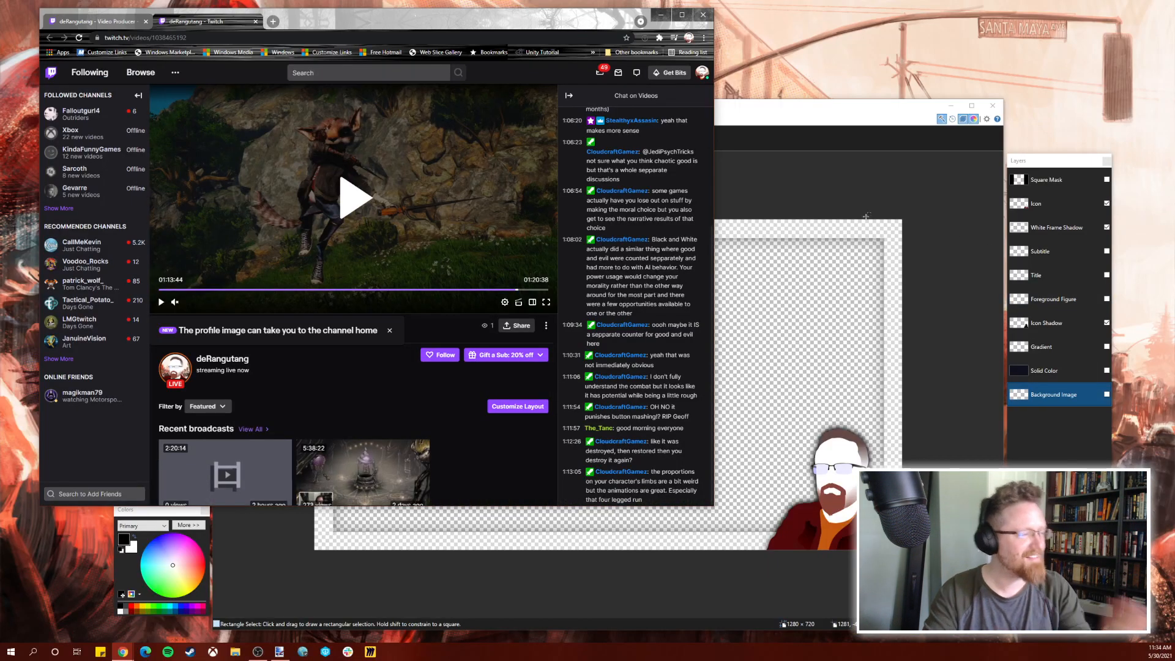
Switch to paint.net, create a new 5120 × 1440 pixel image and paste the captured screenshot into it.
{"action": "left_click", "coordinate": [781, 113]}
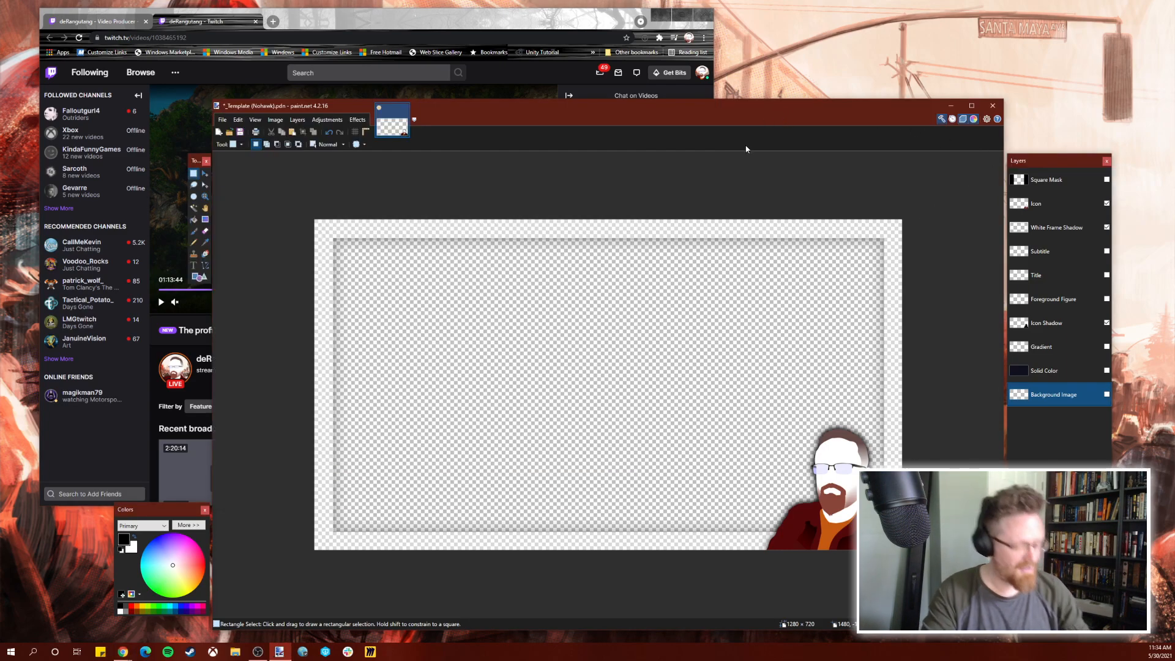
{"action": "key", "text": "ctrl+n"}
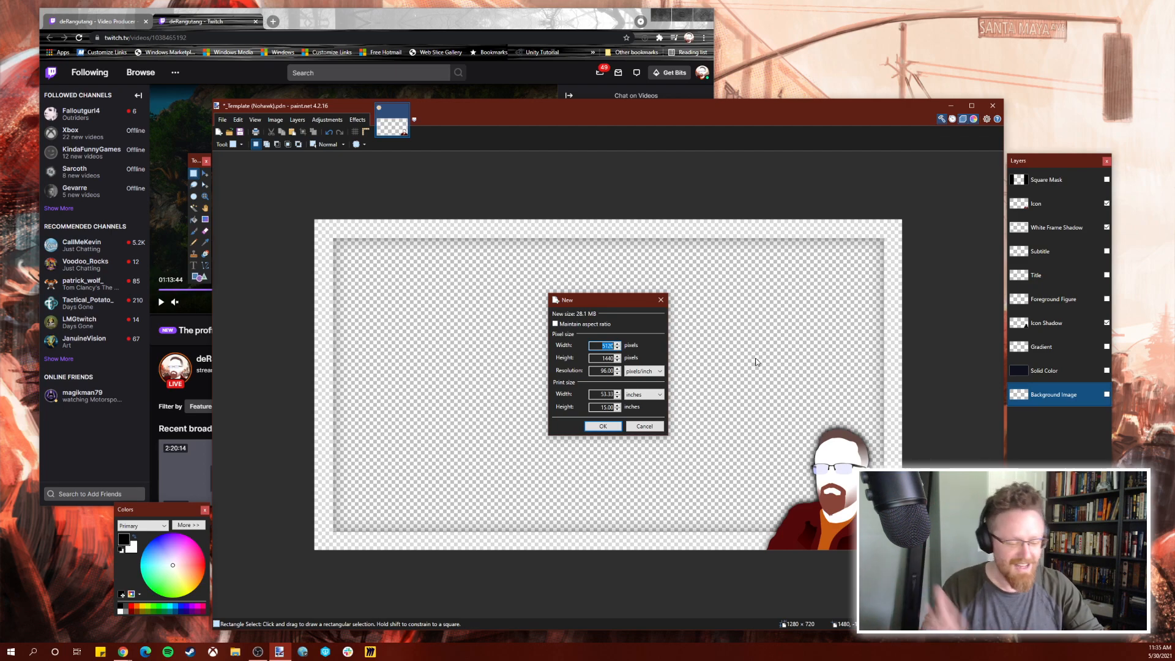
{"action": "key", "text": "Return"}
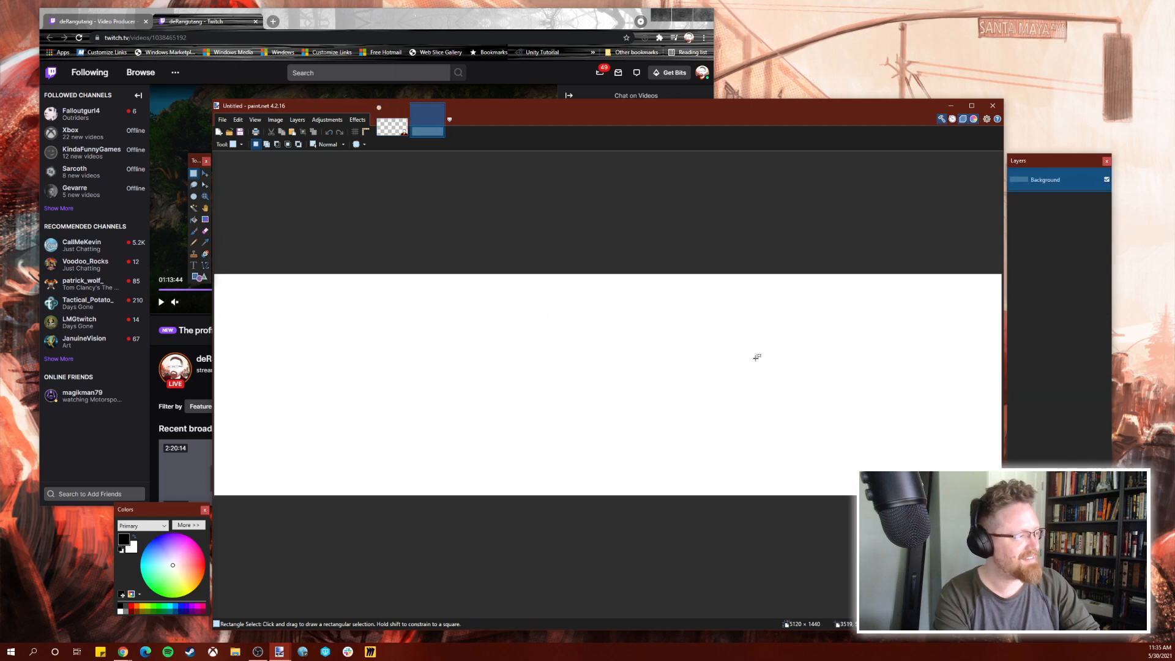
{"action": "key", "text": "ctrl+v"}
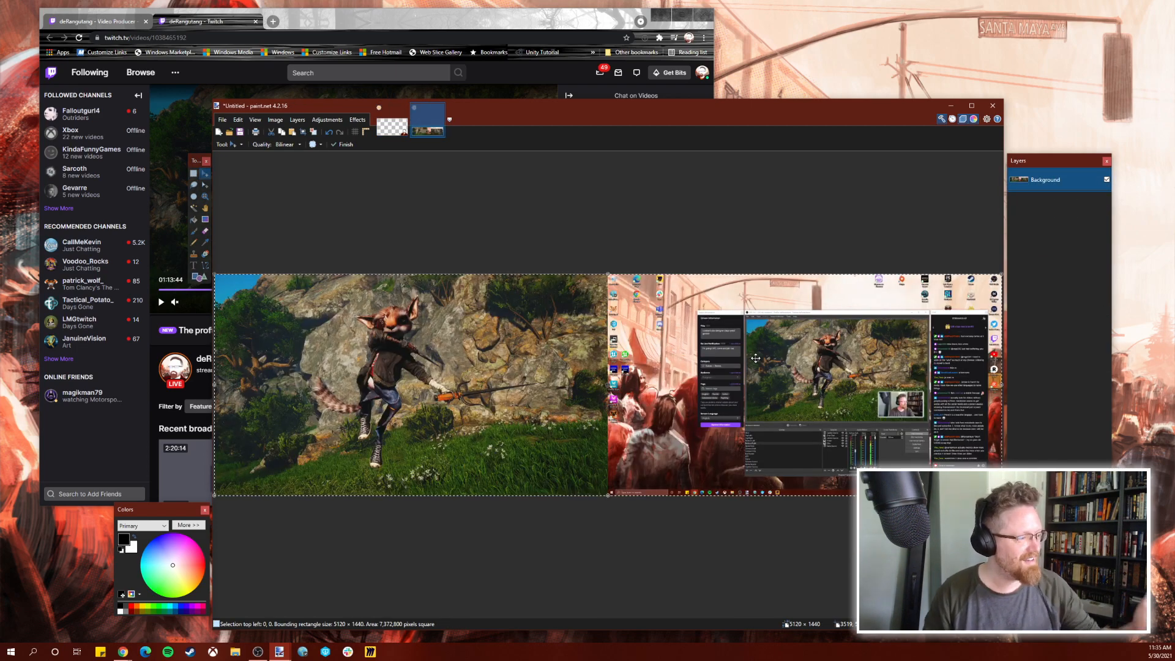
Crop the screenshot to its game half, about 2551 × 1440 pixels, and select the whole cropped image for copying.
{"action": "left_click", "coordinate": [193, 173]}
{"action": "left_click_drag", "start_coordinate": [215, 269], "coordinate": [608, 511]}
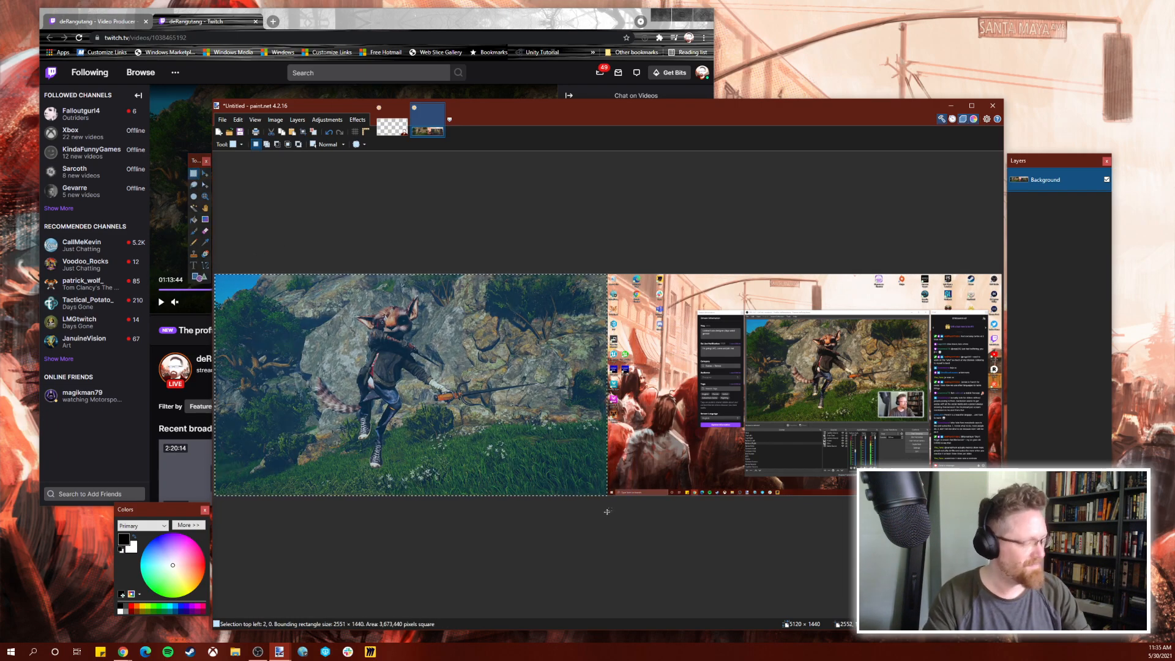
{"action": "key", "text": "ctrl+shift+x"}
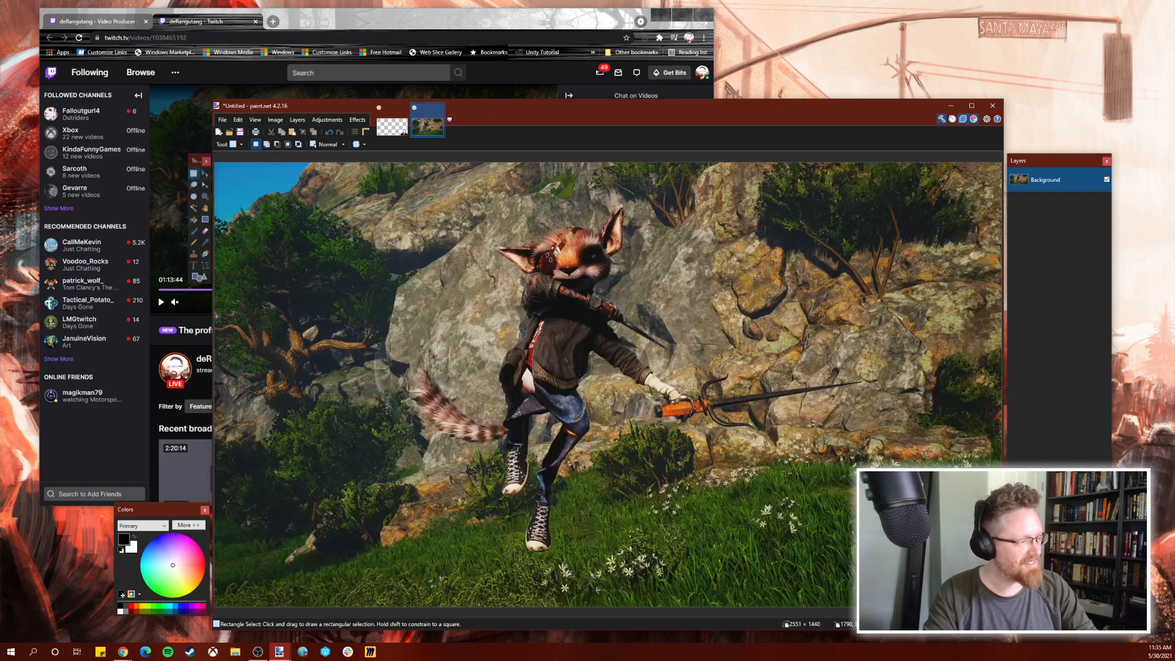
{"action": "key", "text": "ctrl+a"}
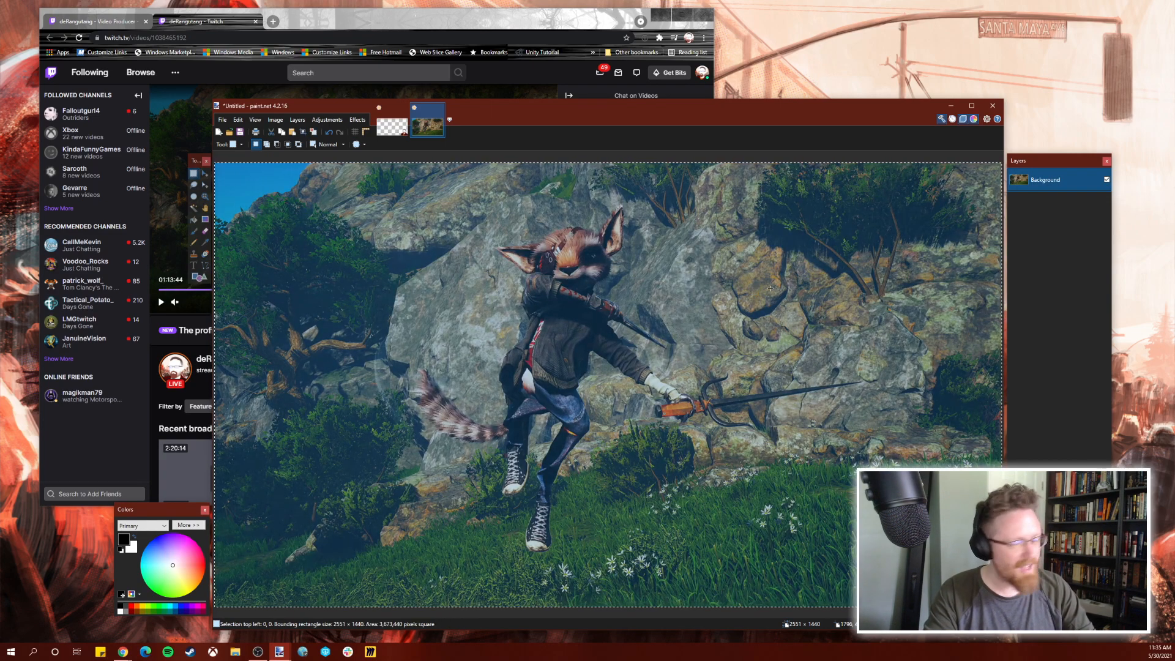
Paste the copied game image into the template's Background Image layer at the existing canvas size, show that layer and reposition the image.
{"action": "left_click", "coordinate": [392, 126]}
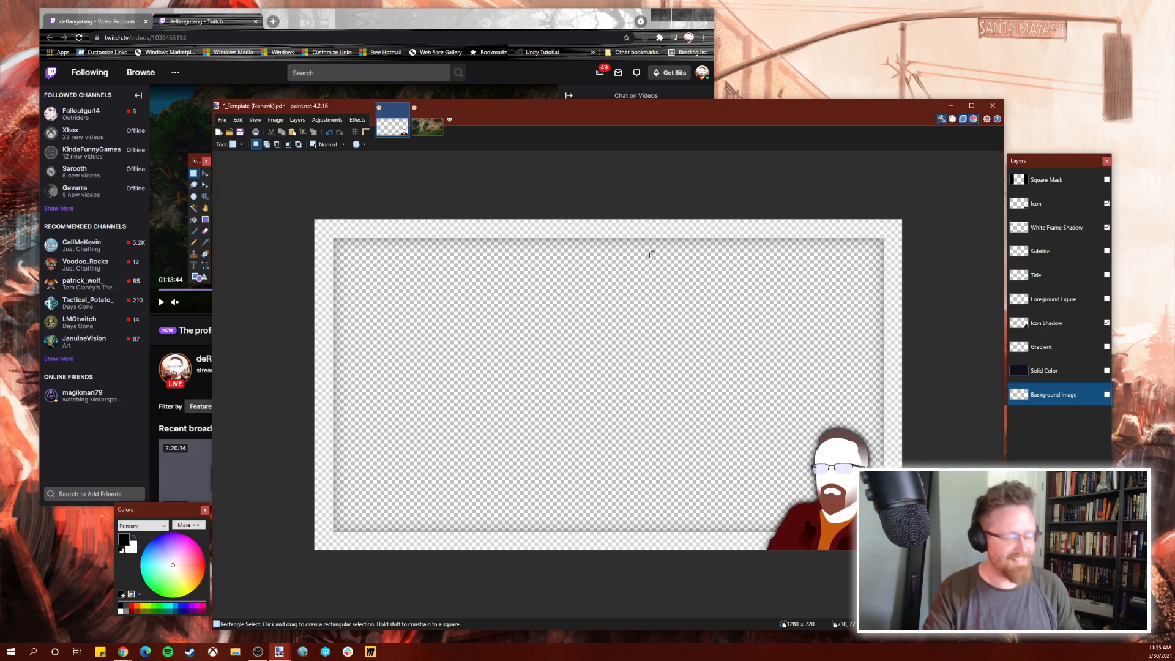
{"action": "key", "text": "ctrl+v"}
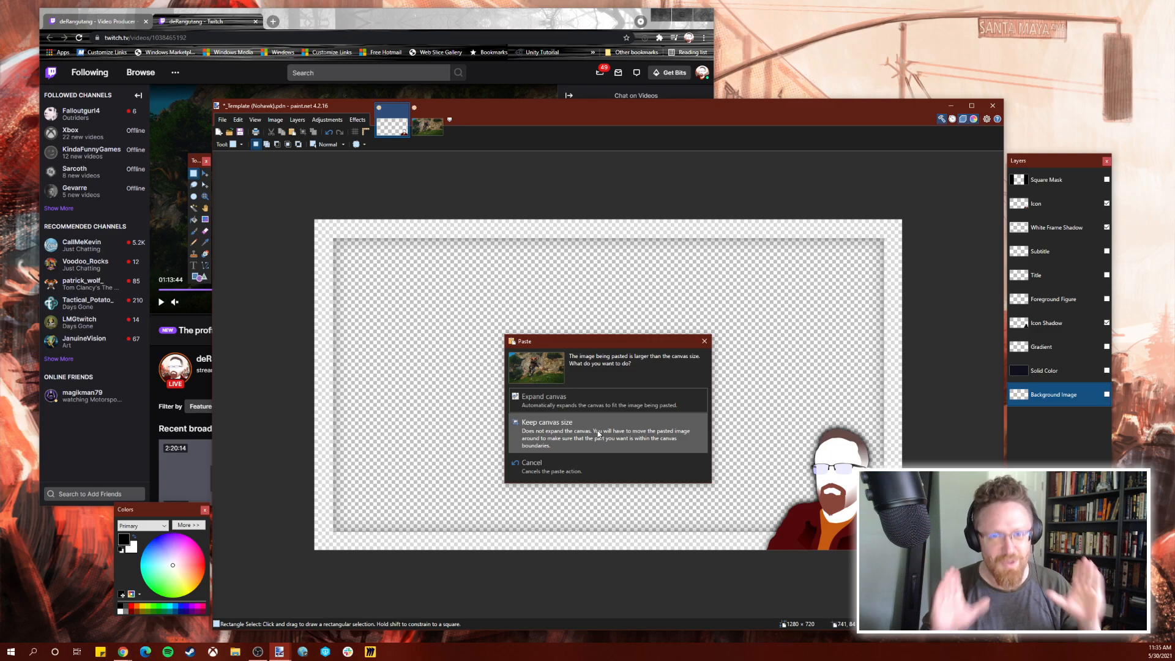
{"action": "left_click", "coordinate": [620, 442]}
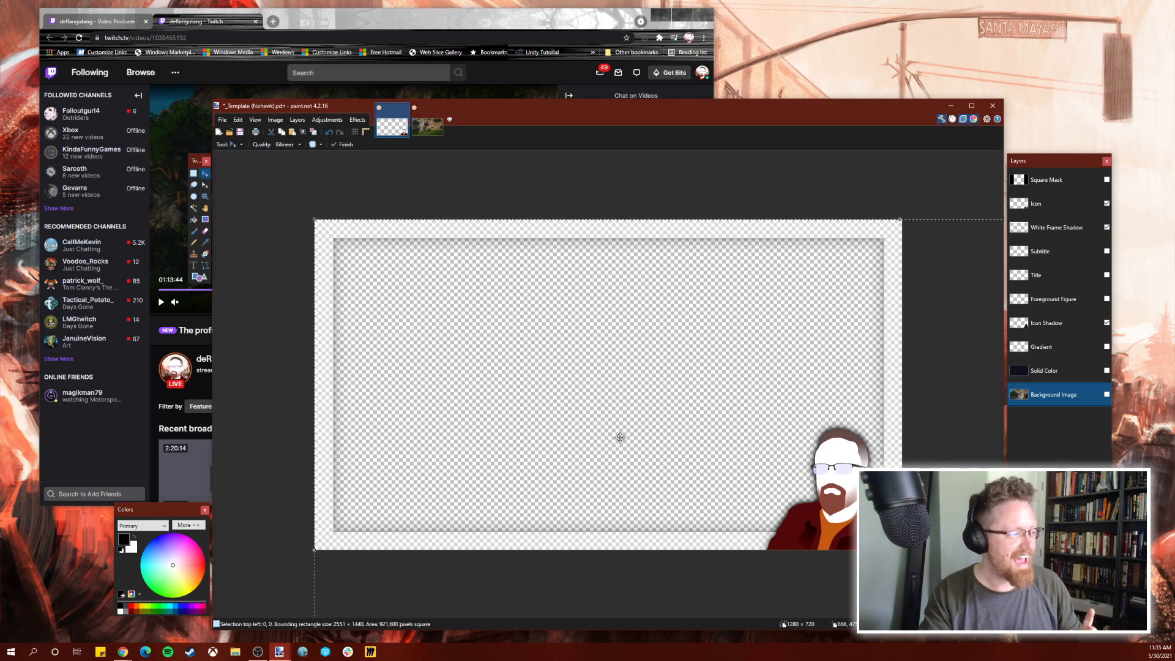
{"action": "left_click_drag", "start_coordinate": [741, 387], "coordinate": [631, 346]}
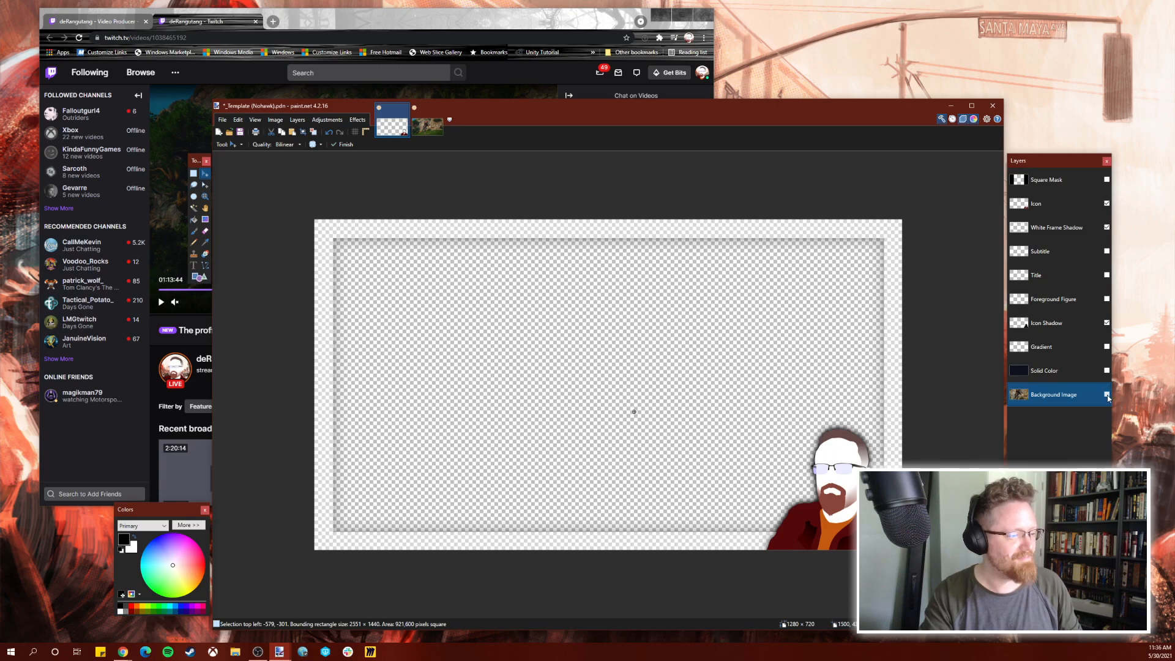
{"action": "left_click", "coordinate": [1107, 395]}
{"action": "left_click_drag", "start_coordinate": [639, 338], "coordinate": [686, 421]}
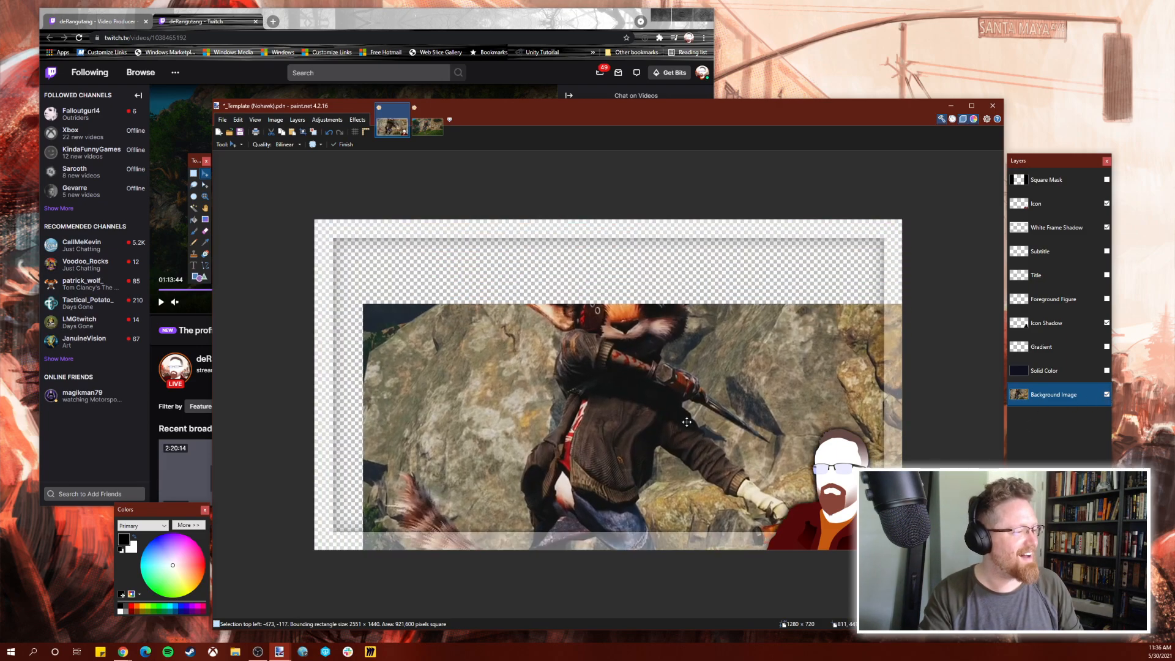
Delete the pasted game image from the template and reselect the Background Image layer.
{"action": "key", "text": "Delete"}
{"action": "left_click", "coordinate": [1067, 373]}
{"action": "left_click", "coordinate": [1087, 402]}
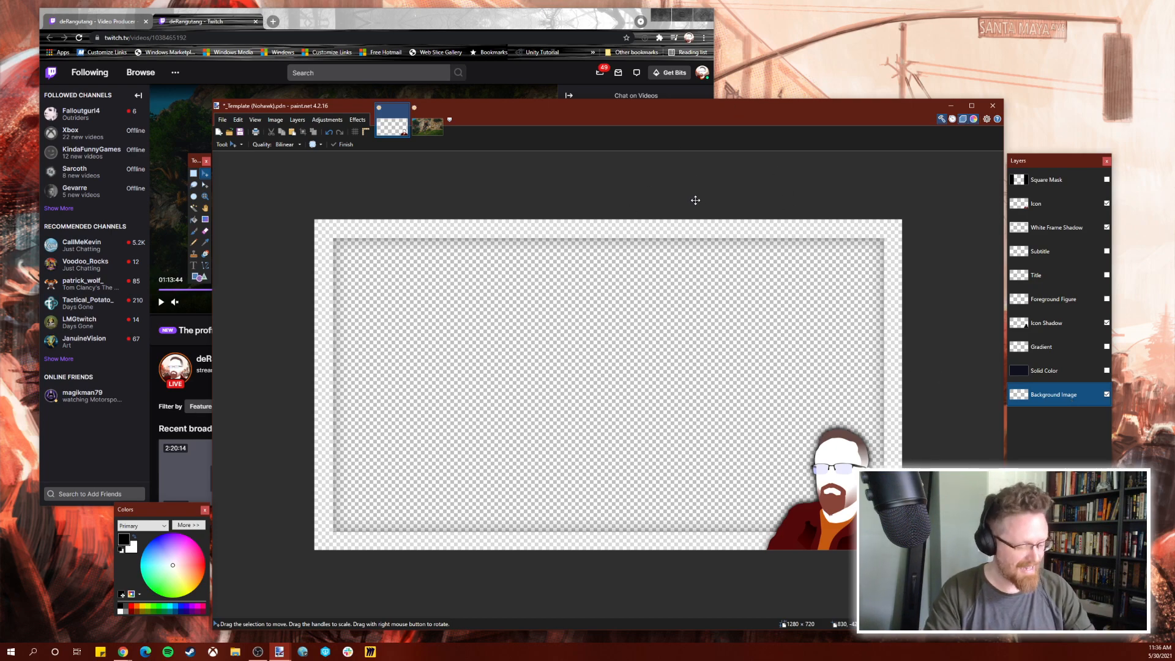
Paste the game image into the Background Image layer again, keeping the canvas size, and position it at about -429, -152 to frame the character.
{"action": "key", "text": "ctrl+v"}
{"action": "left_click", "coordinate": [601, 431]}
{"action": "left_click_drag", "start_coordinate": [755, 439], "coordinate": [574, 353]}
{"action": "left_click_drag", "start_coordinate": [750, 490], "coordinate": [809, 399]}
{"action": "left_click_drag", "start_coordinate": [675, 365], "coordinate": [490, 344]}
{"action": "left_click_drag", "start_coordinate": [681, 330], "coordinate": [892, 327]}
{"action": "left_click_drag", "start_coordinate": [714, 327], "coordinate": [693, 356]}
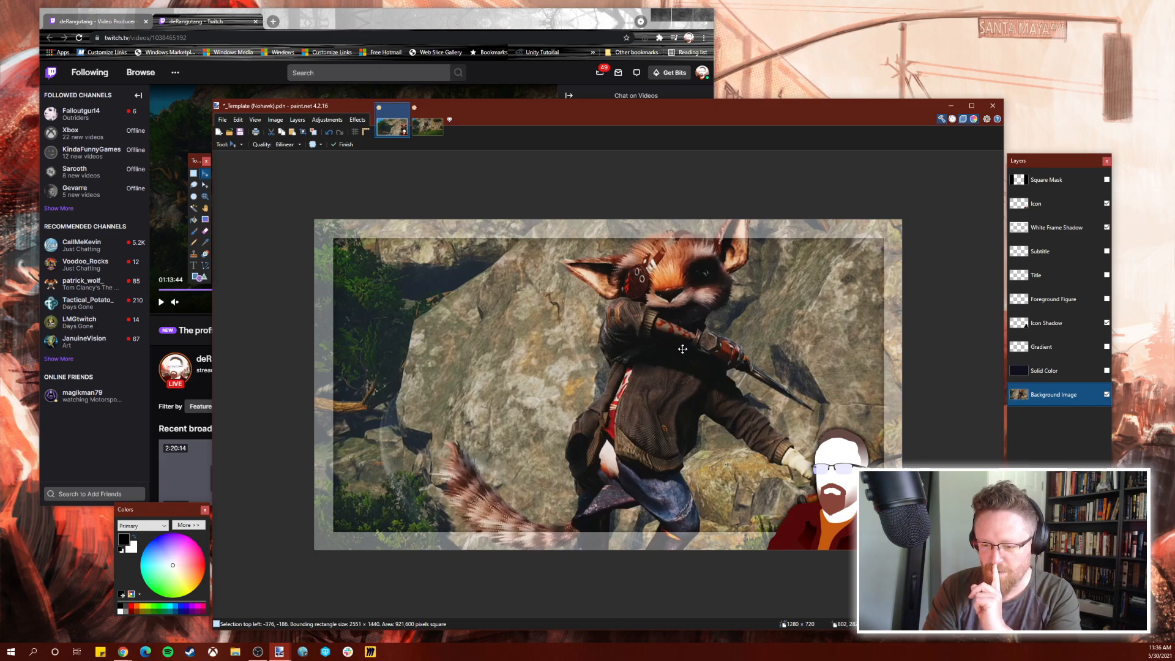
{"action": "mouse_move", "coordinate": [703, 395]}
{"action": "left_mouse_down"}
{"action": "mouse_move", "coordinate": [695, 447]}
{"action": "mouse_move", "coordinate": [689, 407]}
{"action": "mouse_move", "coordinate": [711, 402]}
{"action": "mouse_move", "coordinate": [702, 401]}
{"action": "left_mouse_up"}
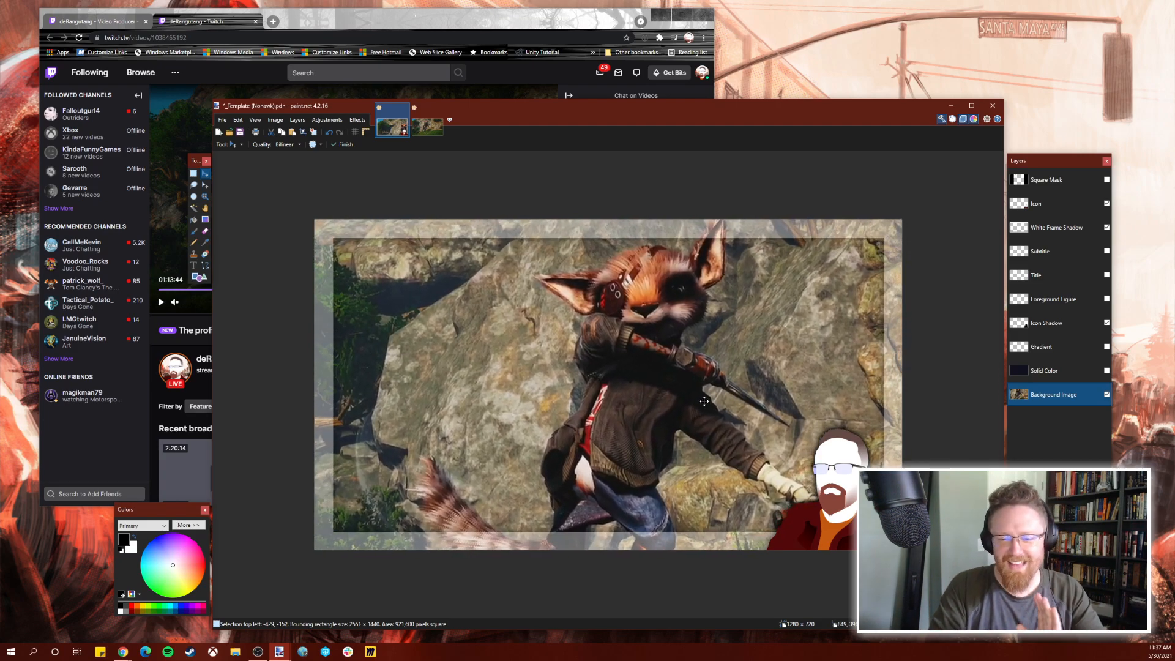
Reposition the pasted game image in the template to about -357, -218 so the character sits inside the frame.
{"action": "left_click_drag", "start_coordinate": [744, 120], "coordinate": [657, 59]}
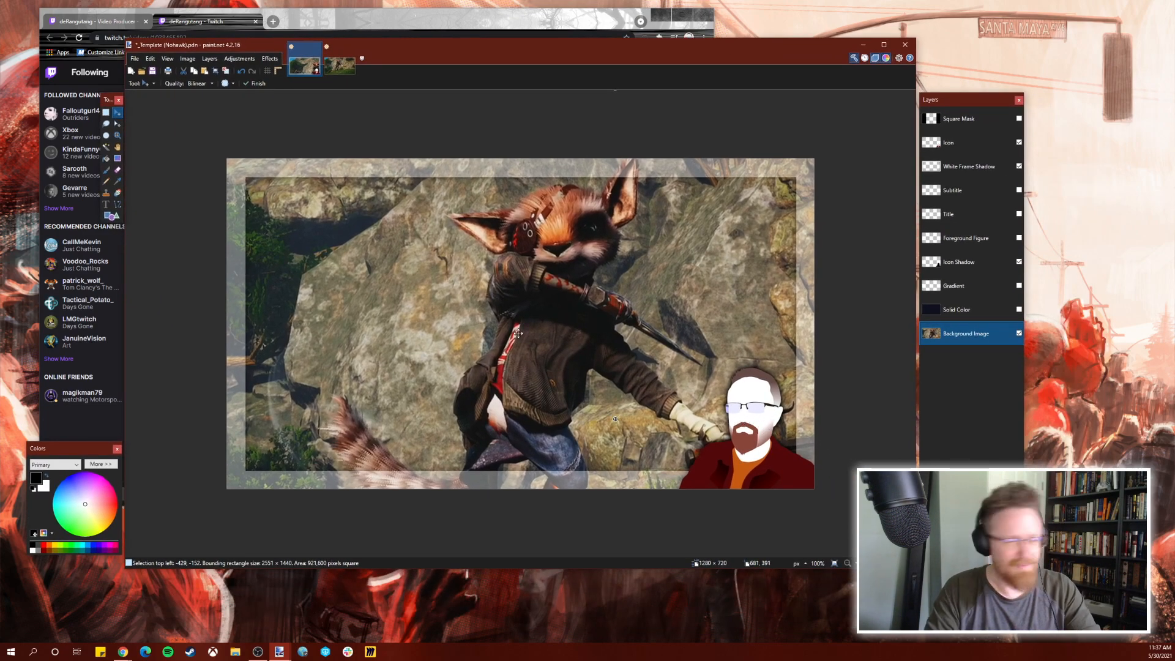
{"action": "mouse_move", "coordinate": [587, 336]}
{"action": "left_mouse_down"}
{"action": "mouse_move", "coordinate": [540, 337]}
{"action": "mouse_move", "coordinate": [598, 324]}
{"action": "mouse_move", "coordinate": [586, 312]}
{"action": "left_mouse_up"}
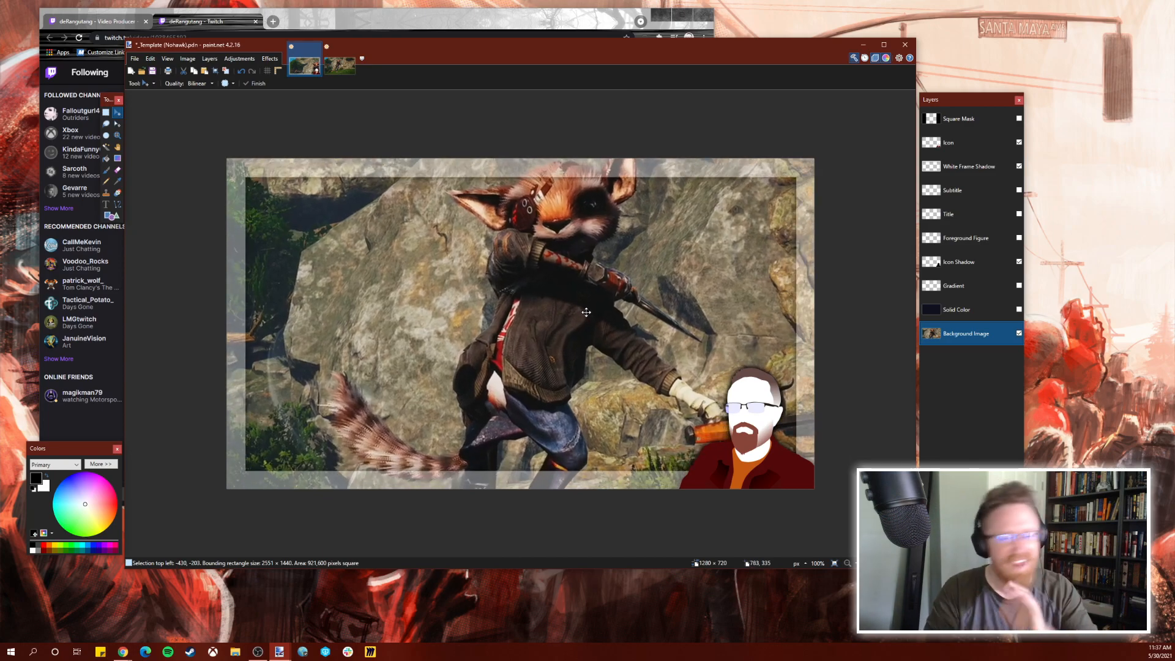
{"action": "left_click_drag", "start_coordinate": [586, 312], "coordinate": [588, 311]}
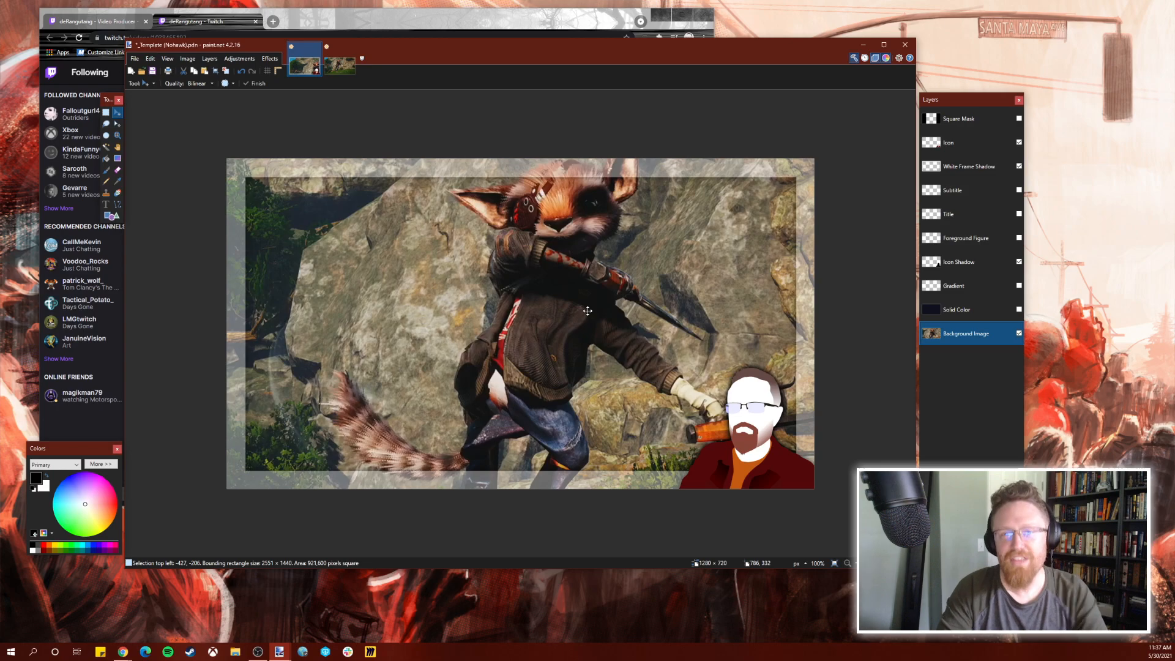
{"action": "left_click_drag", "start_coordinate": [588, 311], "coordinate": [592, 321]}
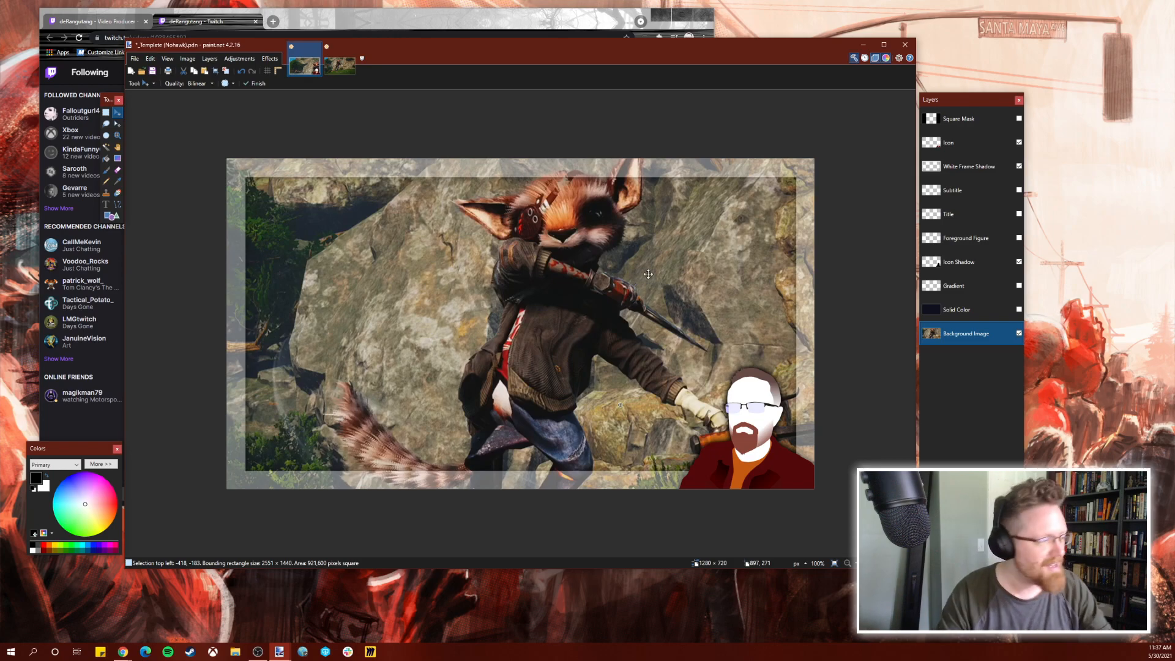
{"action": "mouse_move", "coordinate": [652, 306]}
{"action": "left_mouse_down"}
{"action": "mouse_move", "coordinate": [572, 299]}
{"action": "mouse_move", "coordinate": [696, 326]}
{"action": "mouse_move", "coordinate": [687, 270]}
{"action": "mouse_move", "coordinate": [566, 297]}
{"action": "mouse_move", "coordinate": [691, 295]}
{"action": "mouse_move", "coordinate": [669, 277]}
{"action": "mouse_move", "coordinate": [599, 311]}
{"action": "mouse_move", "coordinate": [759, 302]}
{"action": "mouse_move", "coordinate": [652, 306]}
{"action": "mouse_move", "coordinate": [661, 311]}
{"action": "left_mouse_up"}
{"action": "left_click_drag", "start_coordinate": [445, 292], "coordinate": [575, 294]}
Rotate the background game image to an angle of about -26.37° so the character leans toward the icon.
{"action": "scroll", "coordinate": [575, 294], "scroll_direction": "down", "scroll_amount": 5}
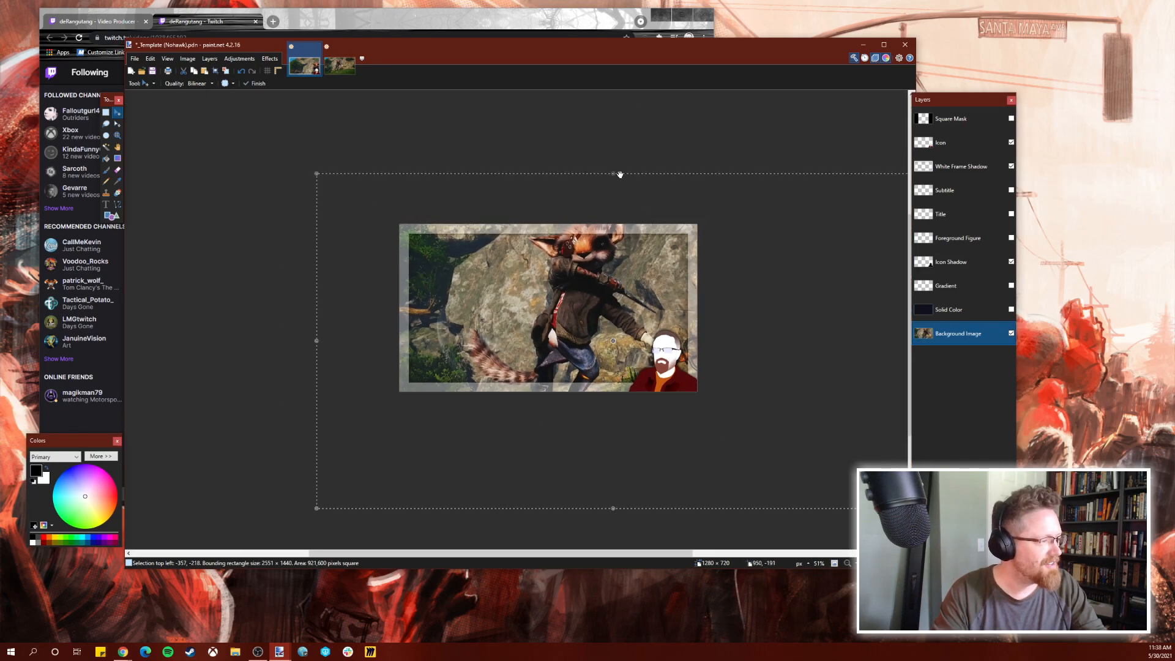
{"action": "left_click_drag", "start_coordinate": [617, 163], "coordinate": [624, 164]}
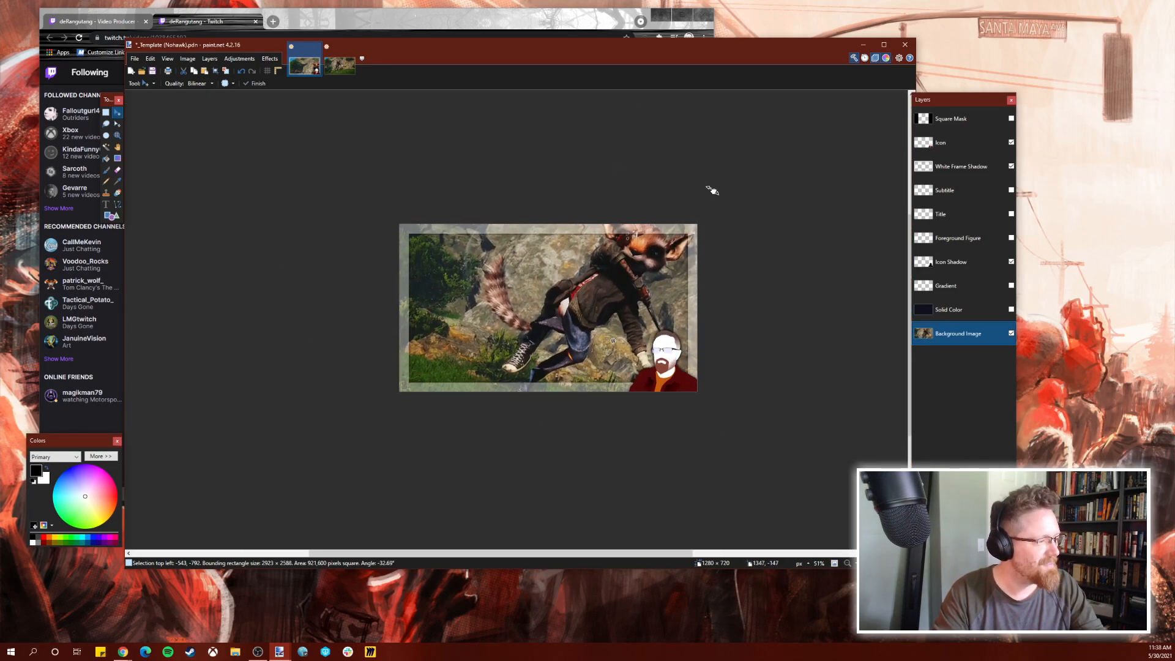
{"action": "left_click_drag", "start_coordinate": [694, 182], "coordinate": [693, 183]}
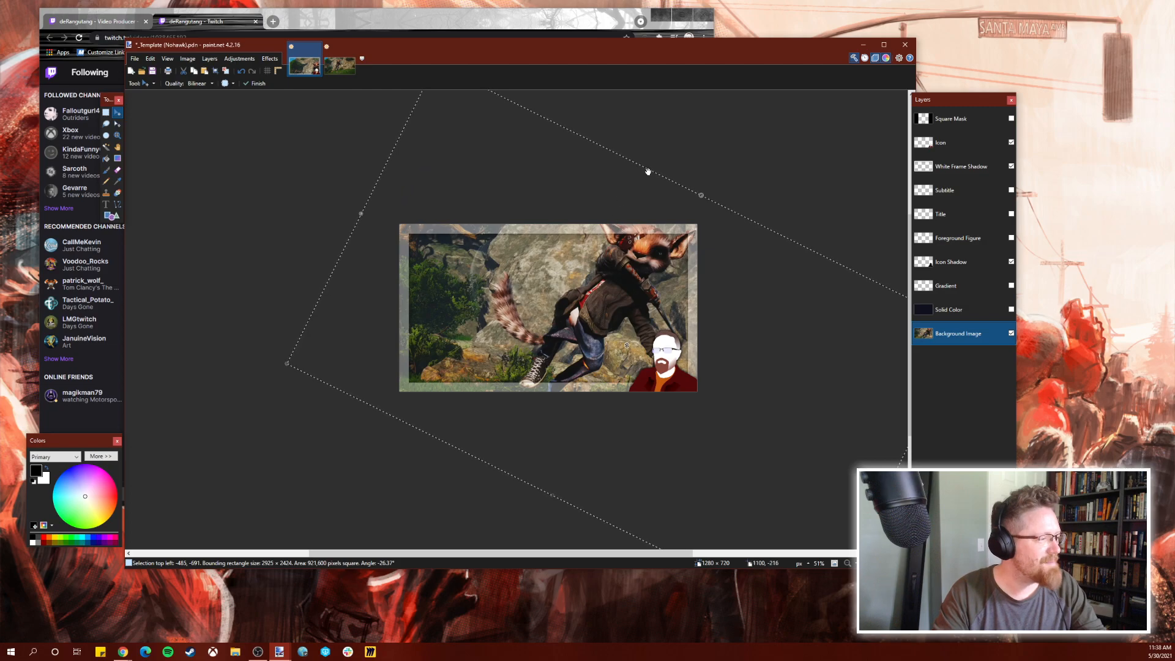
{"action": "left_click_drag", "start_coordinate": [692, 147], "coordinate": [693, 178]}
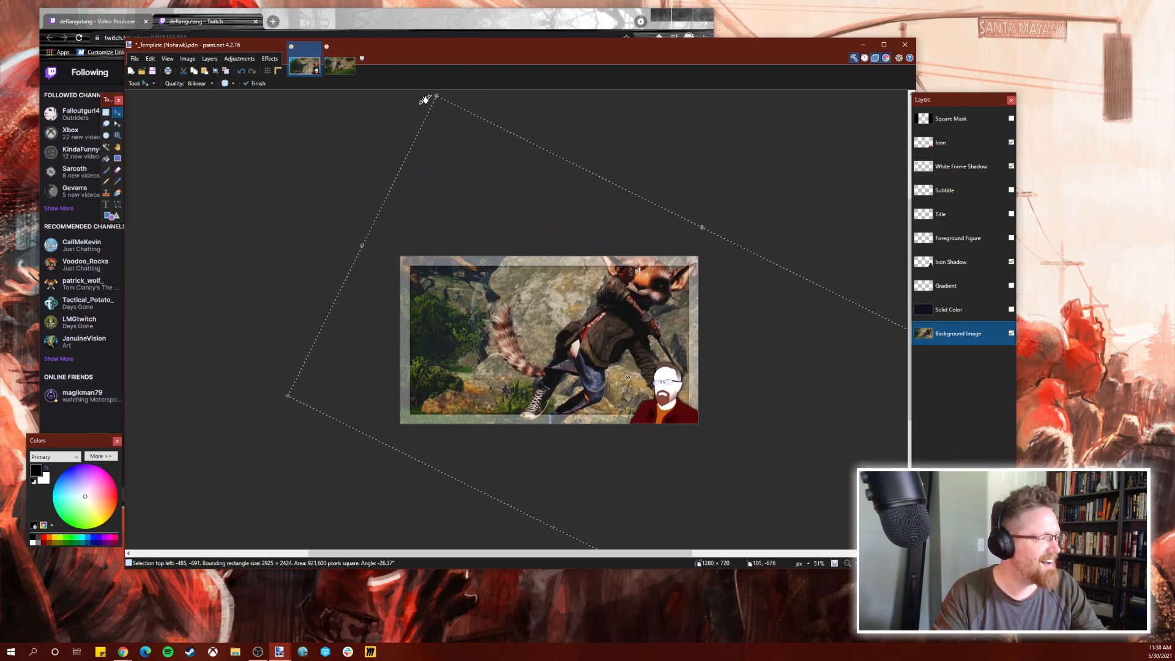
Ease the background image's rotation to about -20.56° and move it to about -423, -587.
{"action": "left_click_drag", "start_coordinate": [482, 95], "coordinate": [412, 98]}
{"action": "left_click_drag", "start_coordinate": [480, 142], "coordinate": [509, 155]}
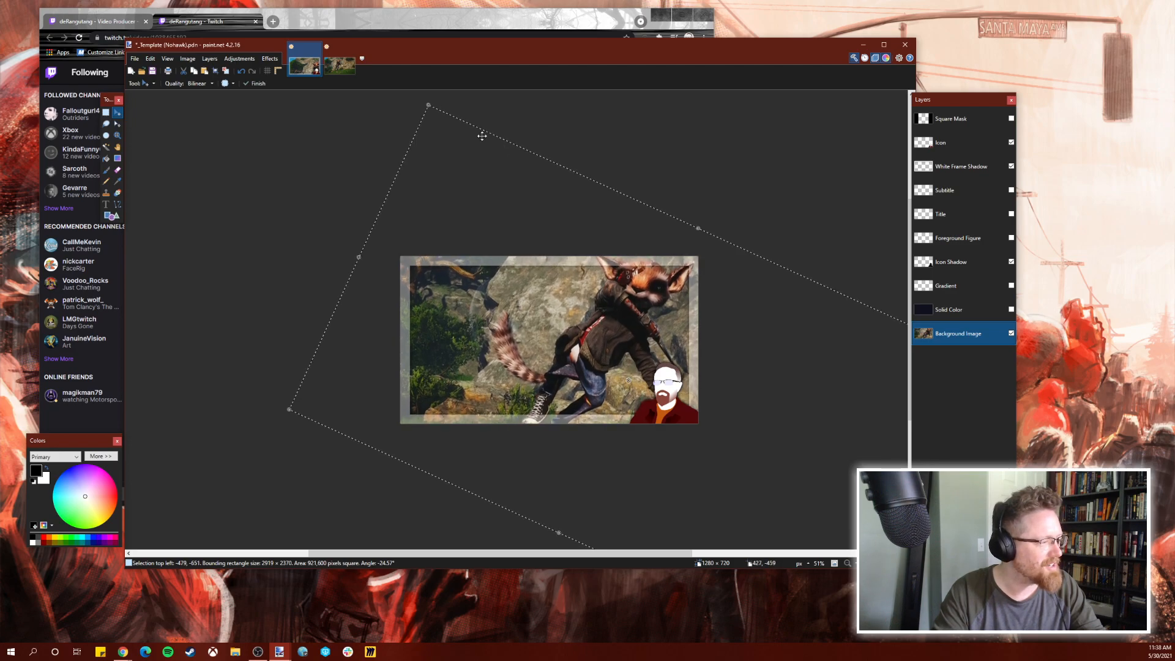
{"action": "left_click_drag", "start_coordinate": [422, 97], "coordinate": [396, 102]}
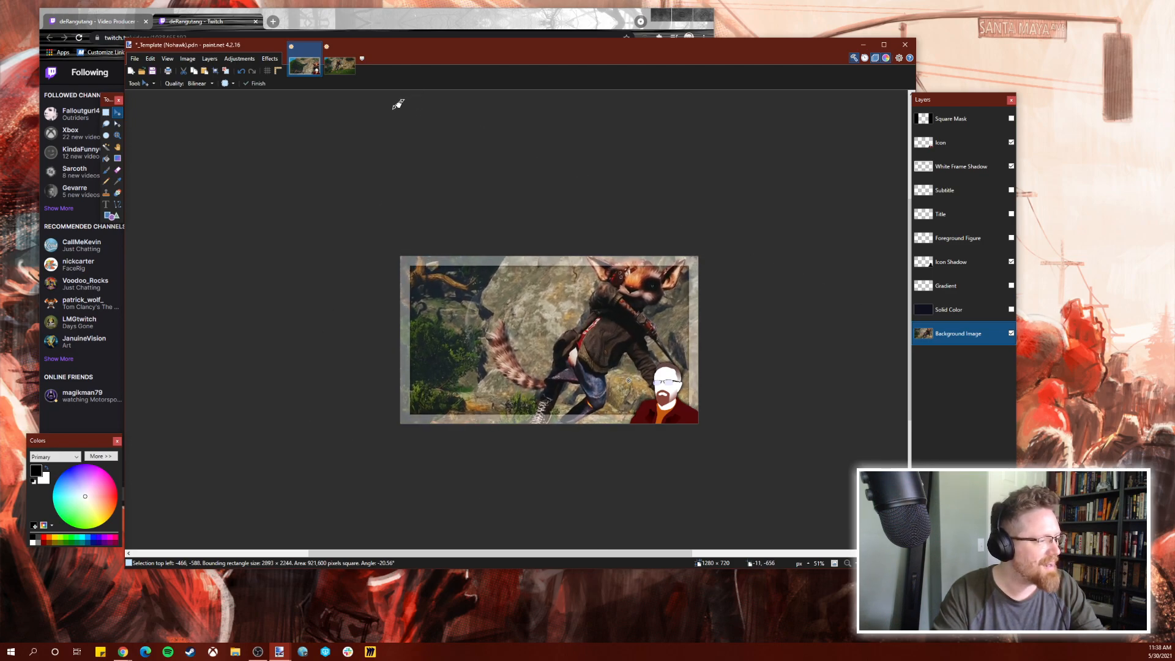
{"action": "left_click_drag", "start_coordinate": [462, 174], "coordinate": [475, 173]}
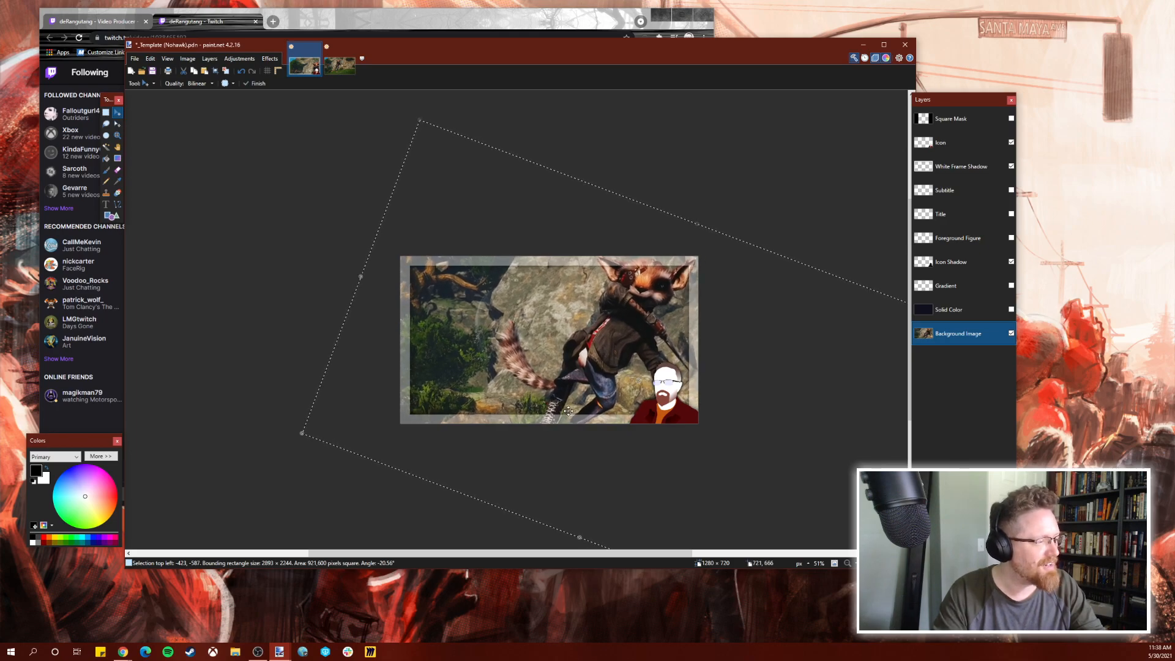
Scale the rotated background image to a bounding size of about 2735 × 2071 and move it to about -372, -525.
{"action": "scroll", "coordinate": [636, 433], "scroll_direction": "down", "scroll_amount": 3}
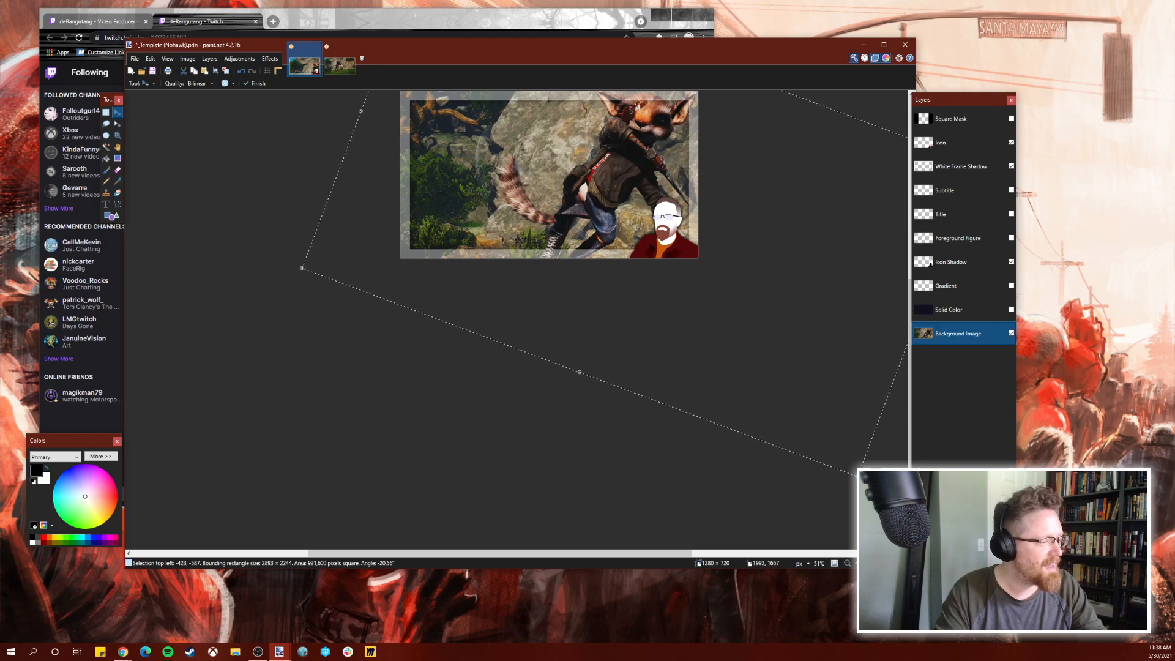
{"action": "left_click_drag", "start_coordinate": [855, 477], "coordinate": [822, 415]}
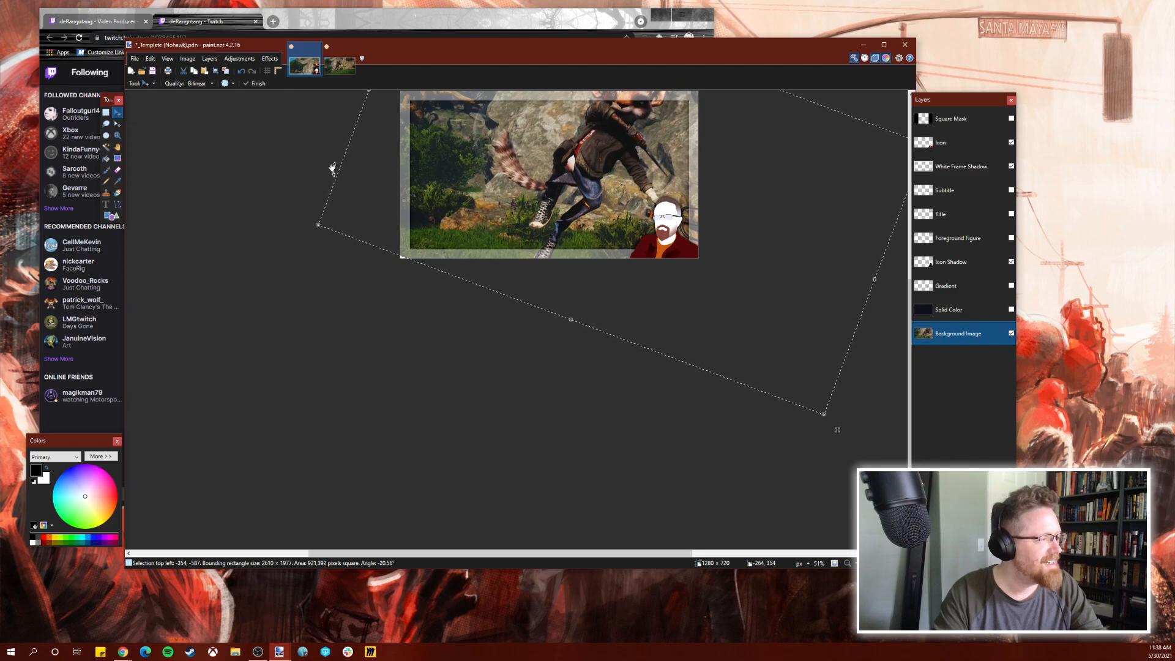
{"action": "left_click_drag", "start_coordinate": [313, 147], "coordinate": [264, 238]}
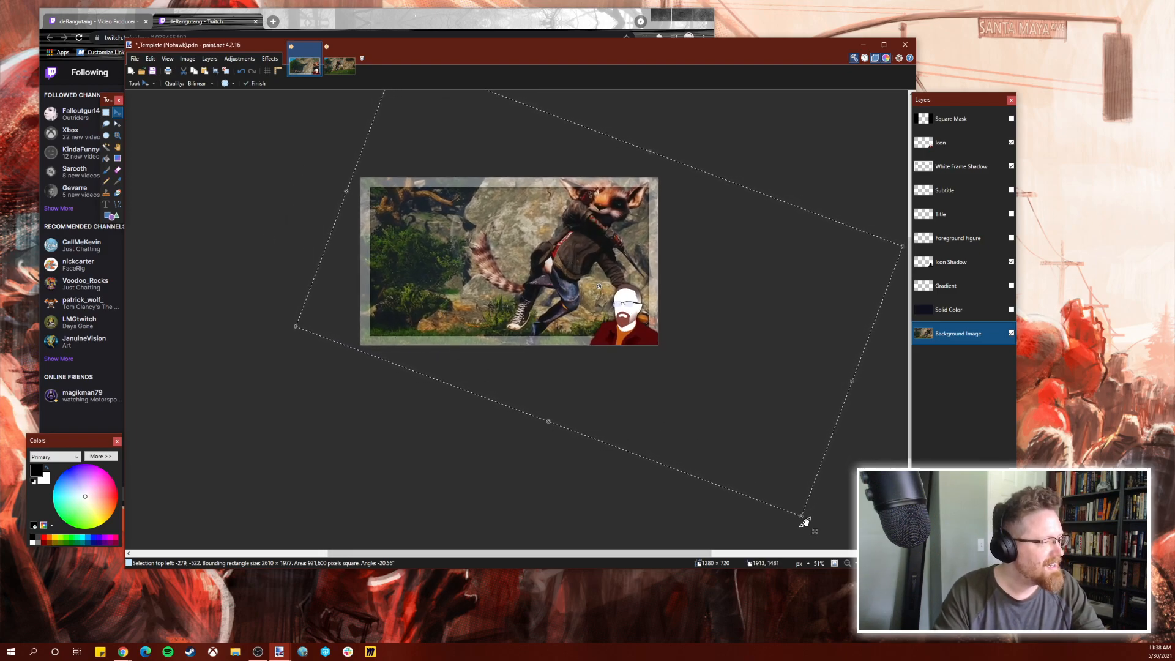
{"action": "left_click_drag", "start_coordinate": [803, 520], "coordinate": [818, 536]}
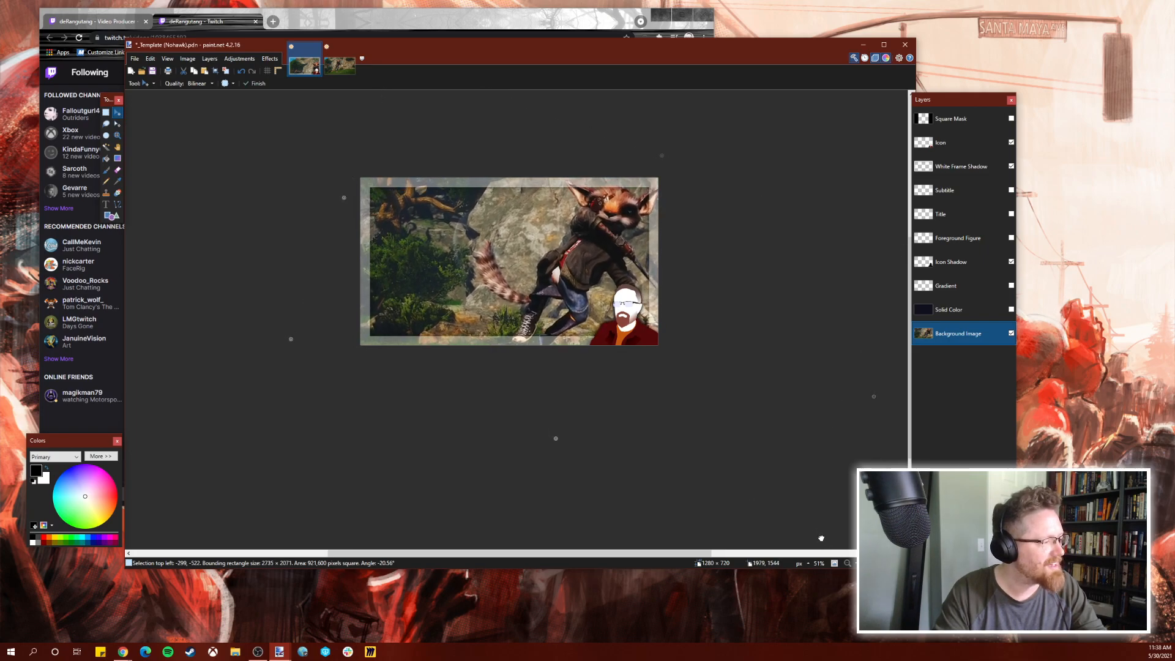
{"action": "left_click_drag", "start_coordinate": [736, 451], "coordinate": [727, 441]}
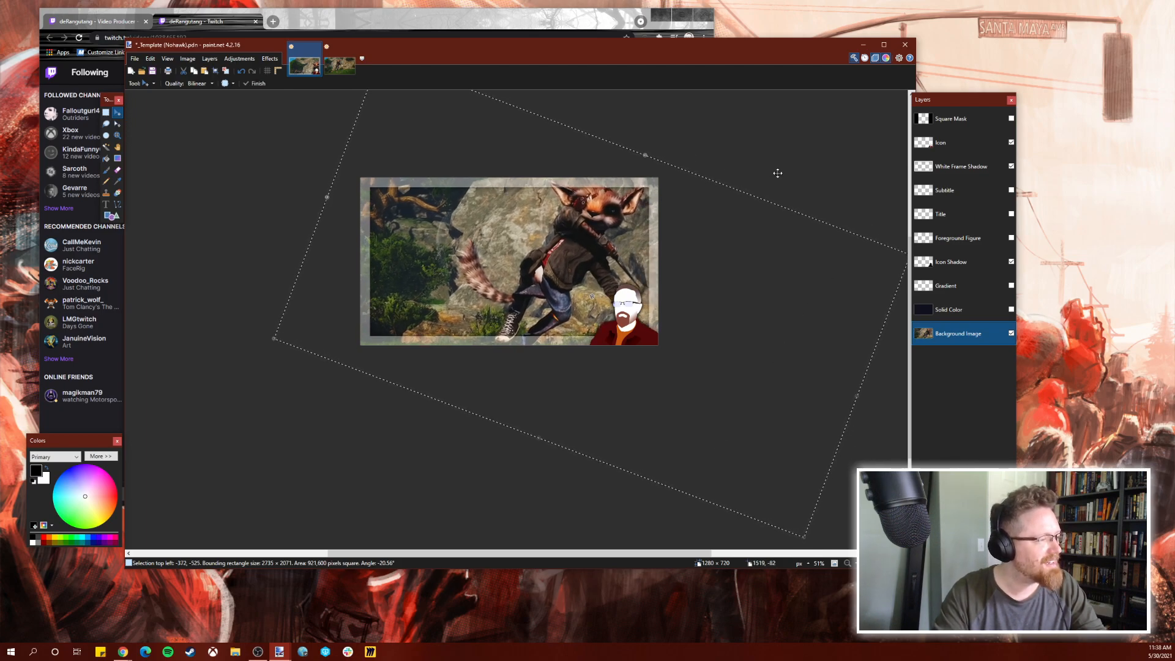
Enlarge the background image slightly and adjust its rotation to about -19.25°, with its bounding rectangle starting at about -357, -537.
{"action": "left_click_drag", "start_coordinate": [800, 177], "coordinate": [714, 189]}
{"action": "left_click_drag", "start_coordinate": [824, 267], "coordinate": [843, 264]}
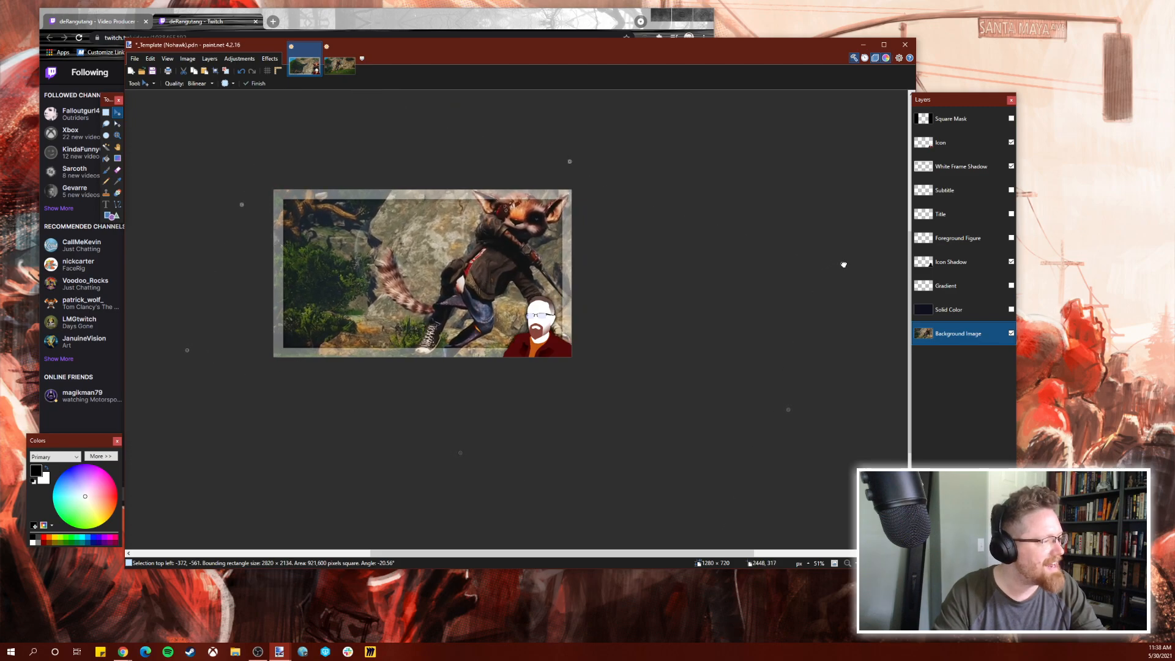
{"action": "left_click_drag", "start_coordinate": [716, 194], "coordinate": [715, 193]}
{"action": "left_click_drag", "start_coordinate": [169, 369], "coordinate": [187, 354]}
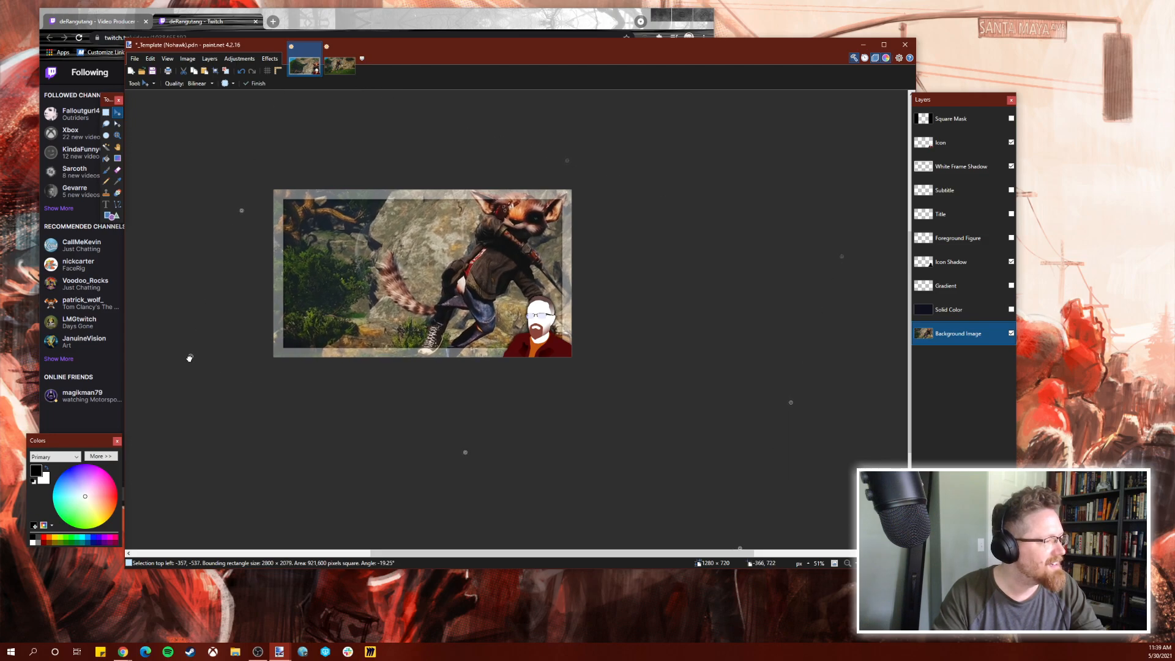
Nudge the background image to about -355, -536, check its framing, and commit the placement by switching to Rectangle Select and deselecting.
{"action": "scroll", "coordinate": [480, 153], "scroll_direction": "up", "scroll_amount": 4}
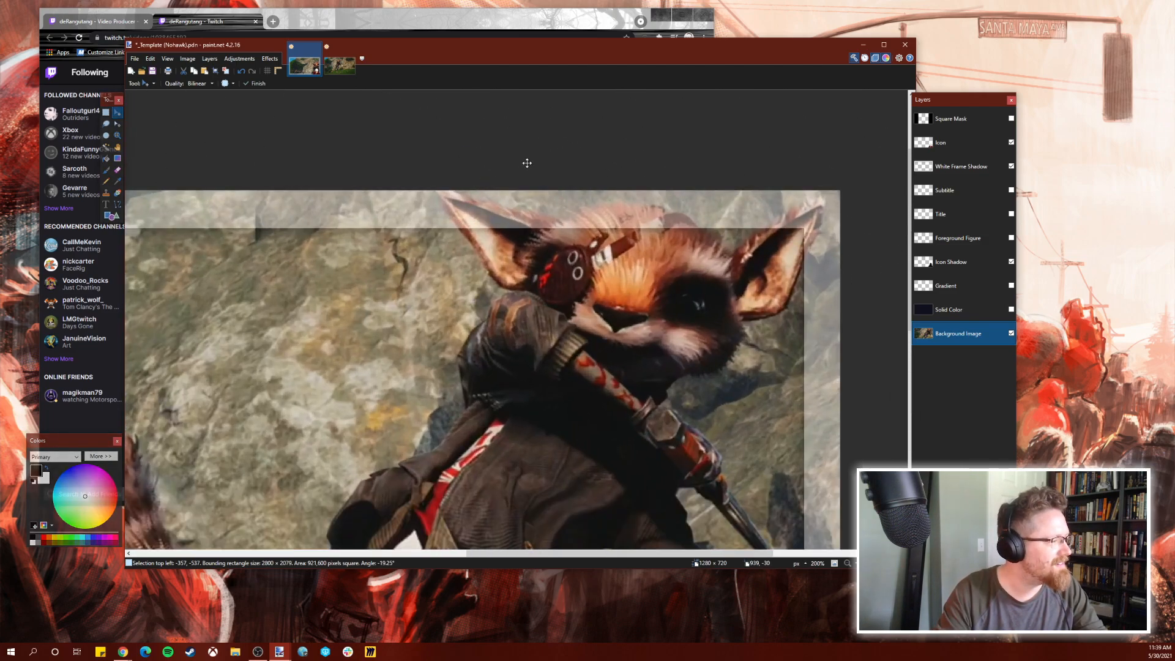
{"action": "left_click_drag", "start_coordinate": [527, 163], "coordinate": [529, 164]}
{"action": "scroll", "coordinate": [529, 164], "scroll_direction": "down", "scroll_amount": 4}
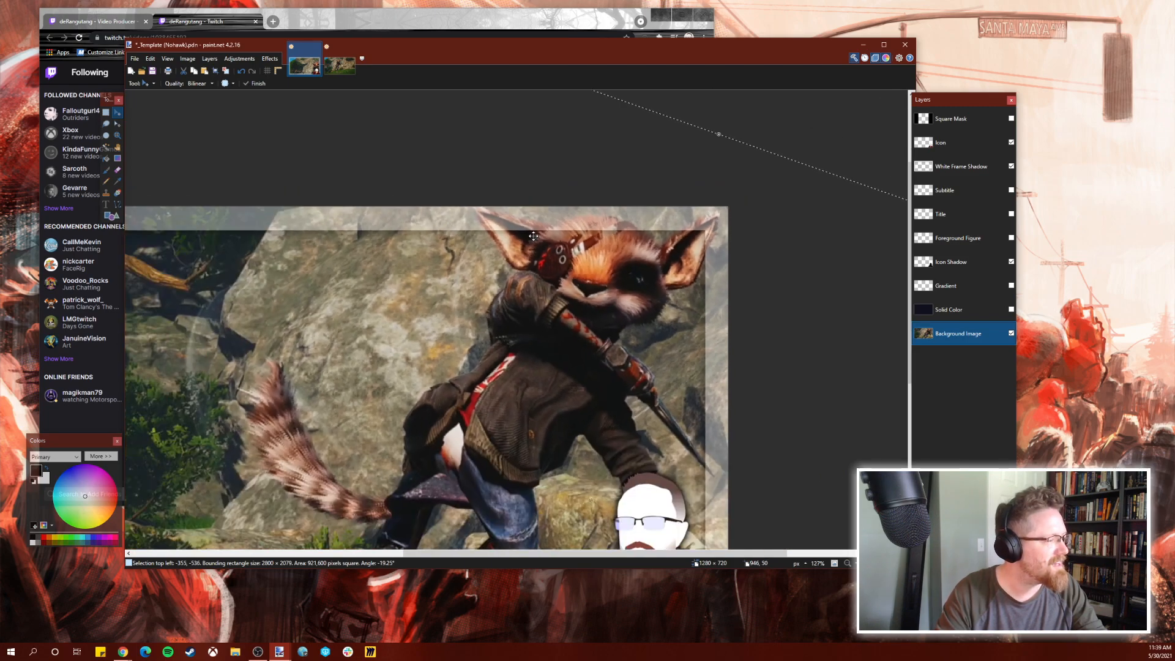
{"action": "scroll", "coordinate": [550, 349], "scroll_direction": "up", "scroll_amount": 4}
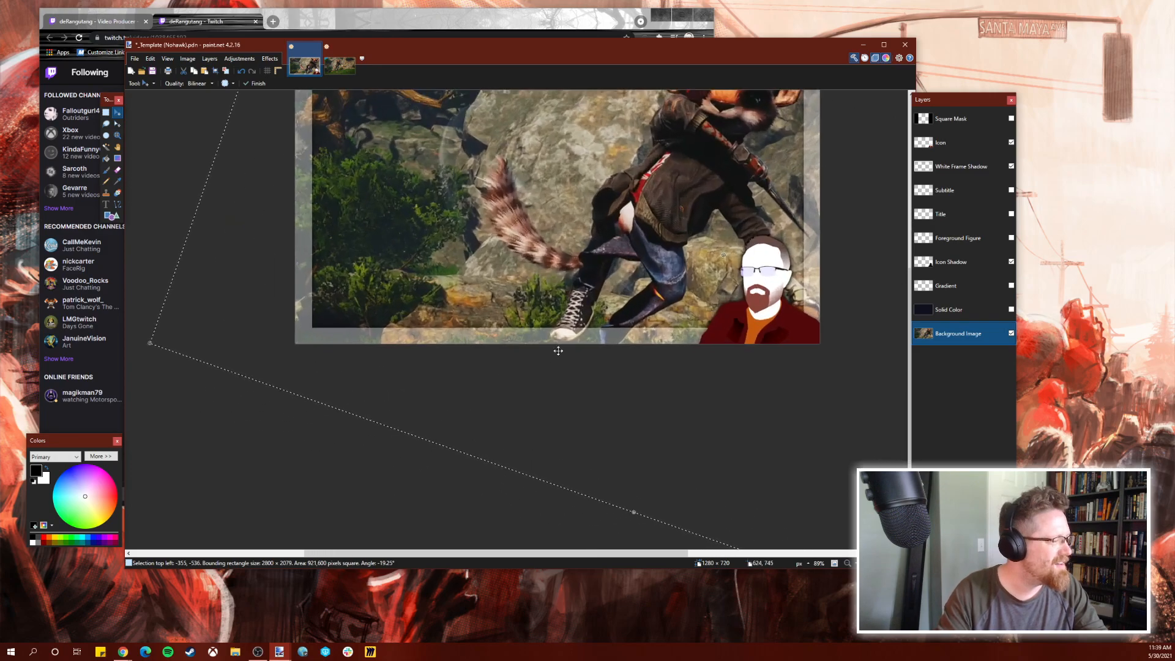
{"action": "scroll", "coordinate": [560, 326], "scroll_direction": "down", "scroll_amount": 2}
{"action": "scroll", "coordinate": [561, 326], "scroll_direction": "down", "scroll_amount": 3}
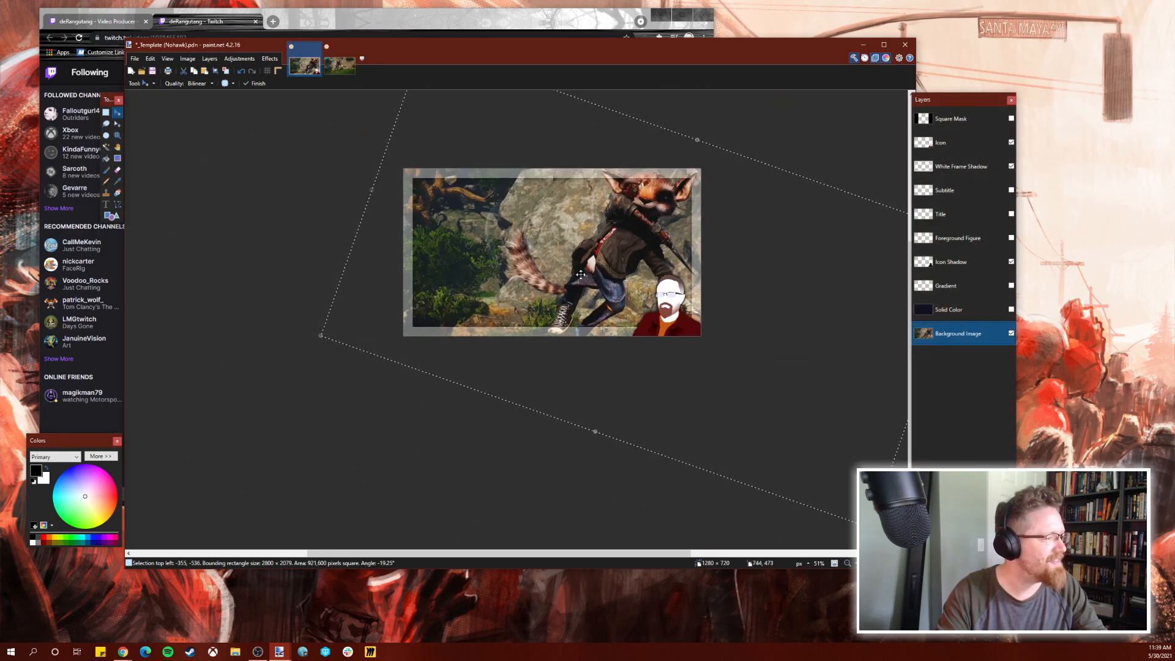
{"action": "left_click_drag", "start_coordinate": [757, 140], "coordinate": [729, 196]}
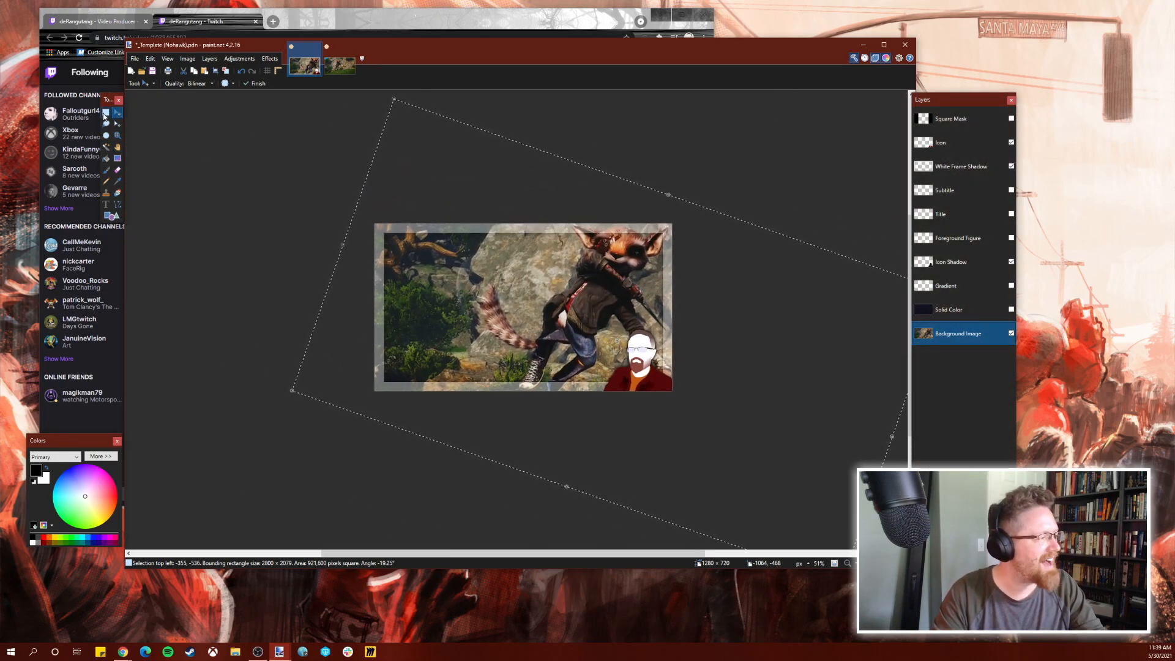
{"action": "left_click", "coordinate": [109, 114]}
{"action": "left_click", "coordinate": [258, 137]}
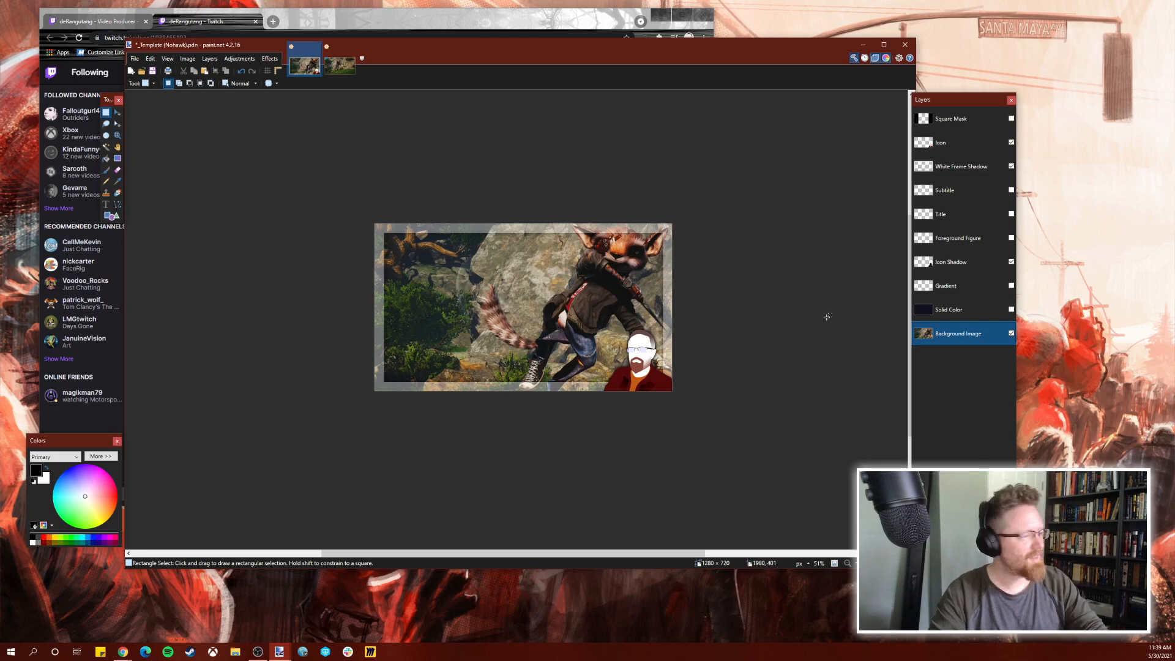
Make White Frame Shadow the active layer, with the character's ear at the frame's upper edge in close view.
{"action": "scroll", "coordinate": [572, 300], "scroll_direction": "up", "scroll_amount": 3}
{"action": "scroll", "coordinate": [581, 299], "scroll_direction": "down", "scroll_amount": 2}
{"action": "scroll", "coordinate": [593, 300], "scroll_direction": "up", "scroll_amount": 2}
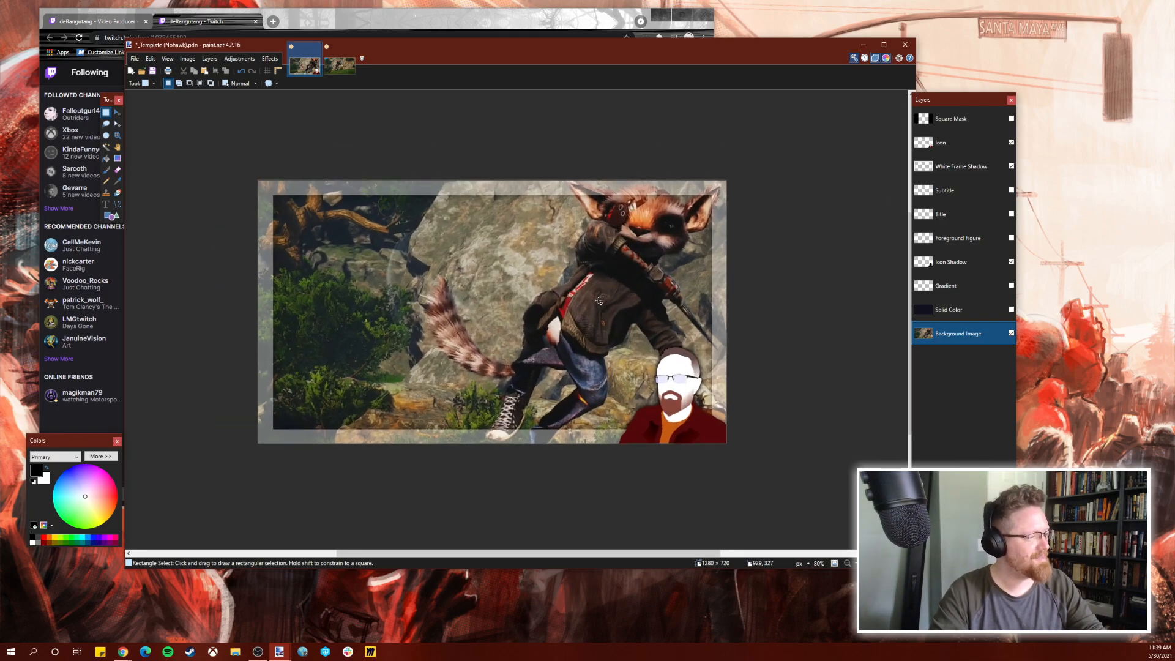
{"action": "scroll", "coordinate": [599, 300], "scroll_direction": "down", "scroll_amount": 1}
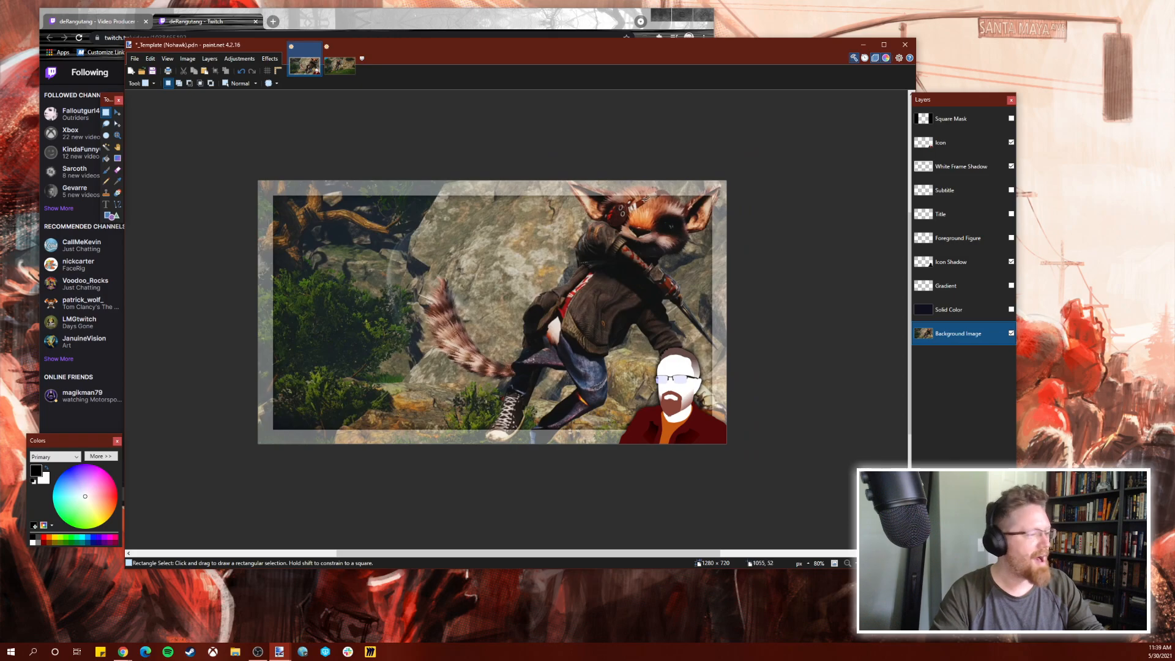
{"action": "scroll", "coordinate": [595, 208], "scroll_direction": "up", "scroll_amount": 6}
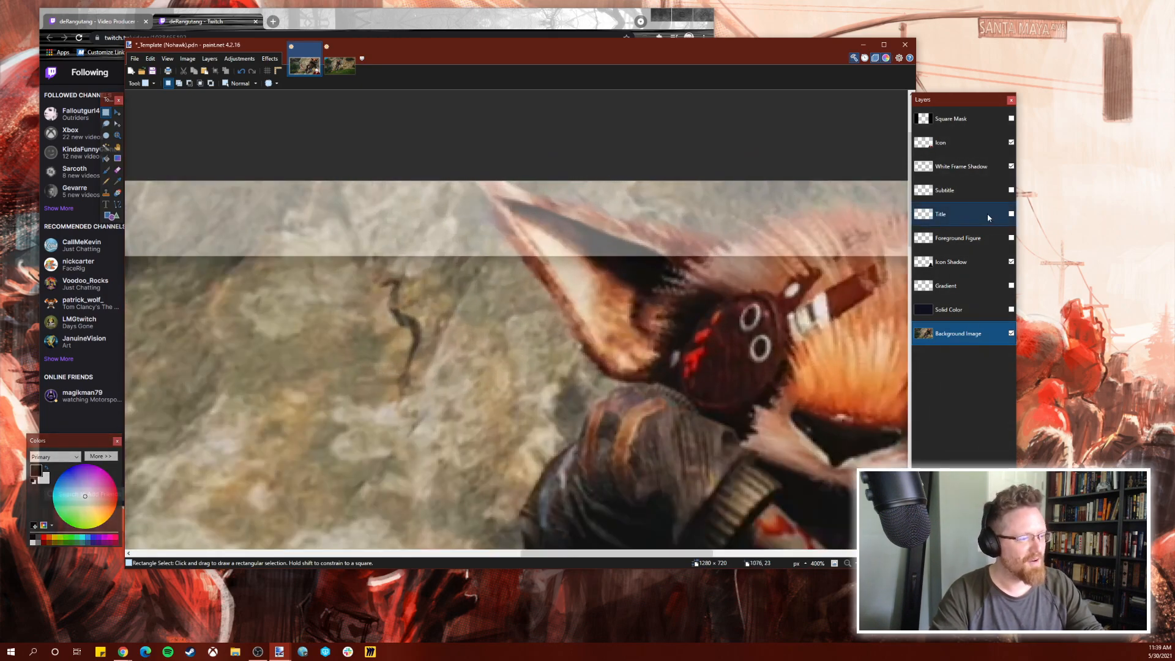
{"action": "left_click", "coordinate": [975, 164]}
Toggle the White Frame Shadow layer's visibility repeatedly to examine how the frame overlaps the character's ear, leaving the layer shown.
{"action": "left_click", "coordinate": [1012, 166]}
{"action": "left_click", "coordinate": [1012, 166]}
{"action": "left_click", "coordinate": [1011, 167]}
{"action": "left_click", "coordinate": [1012, 167]}
{"action": "left_click", "coordinate": [1012, 166]}
{"action": "left_click", "coordinate": [1011, 167]}
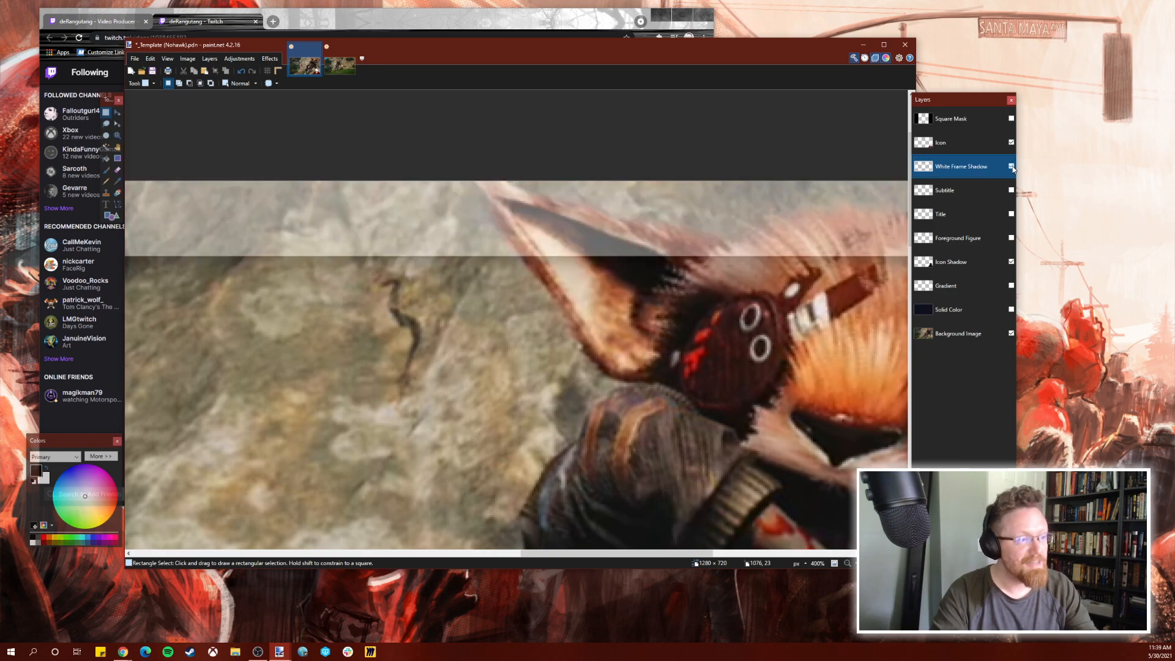
{"action": "left_click", "coordinate": [1012, 166]}
{"action": "left_click", "coordinate": [1012, 167]}
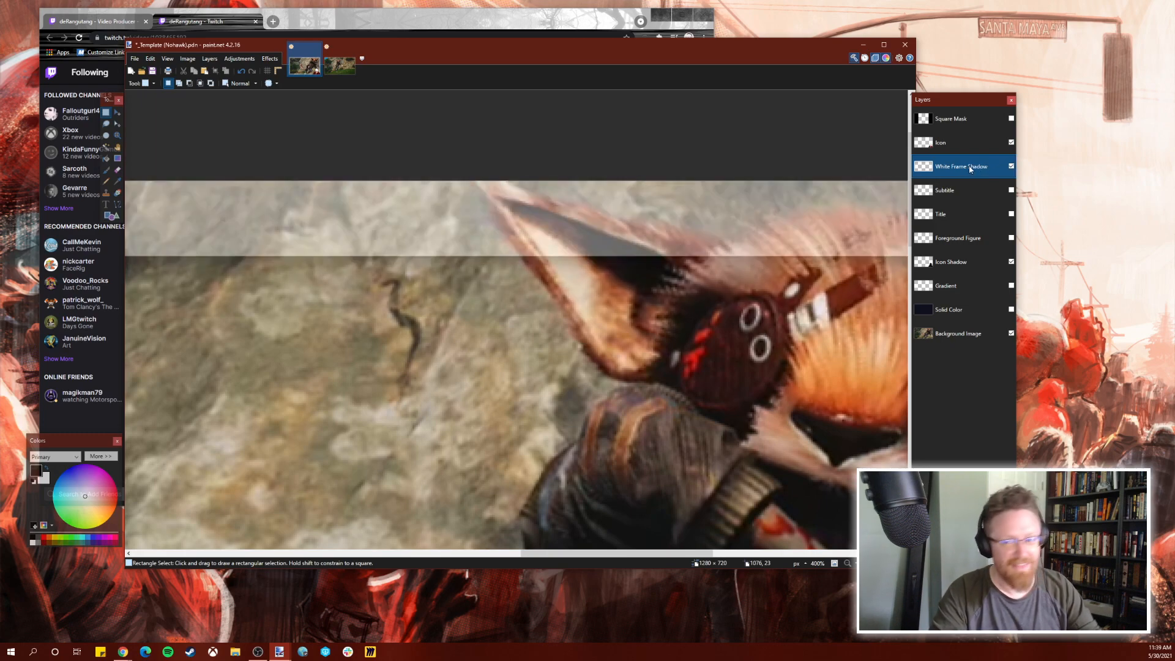
Erase the White Frame Shadow over the inside of the character's ear, using the Eraser with a brush width of 10.
{"action": "left_click", "coordinate": [117, 171]}
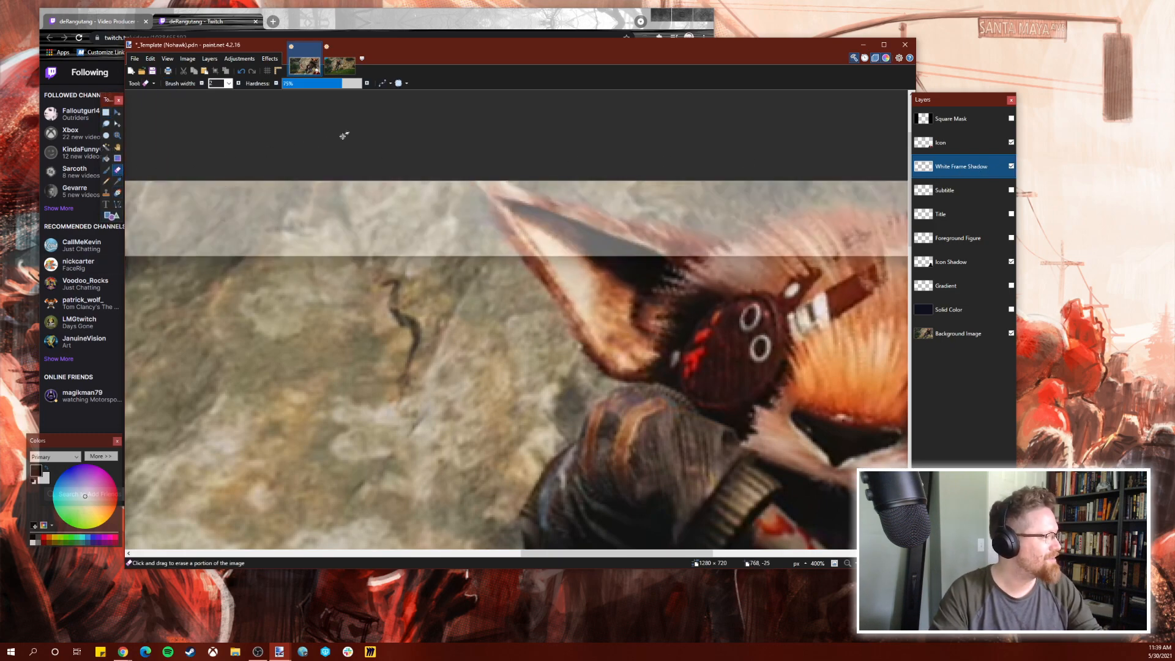
{"action": "left_click", "coordinate": [238, 83]}
{"action": "left_click", "coordinate": [238, 83]}
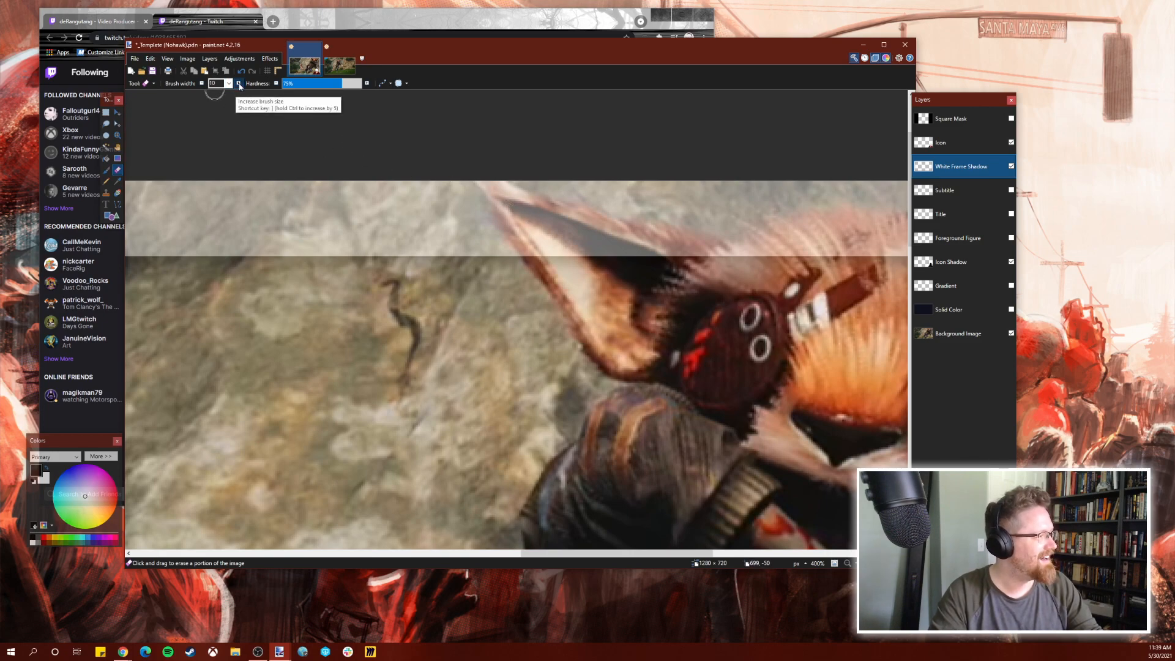
{"action": "scroll", "coordinate": [637, 270], "scroll_direction": "up", "scroll_amount": 3}
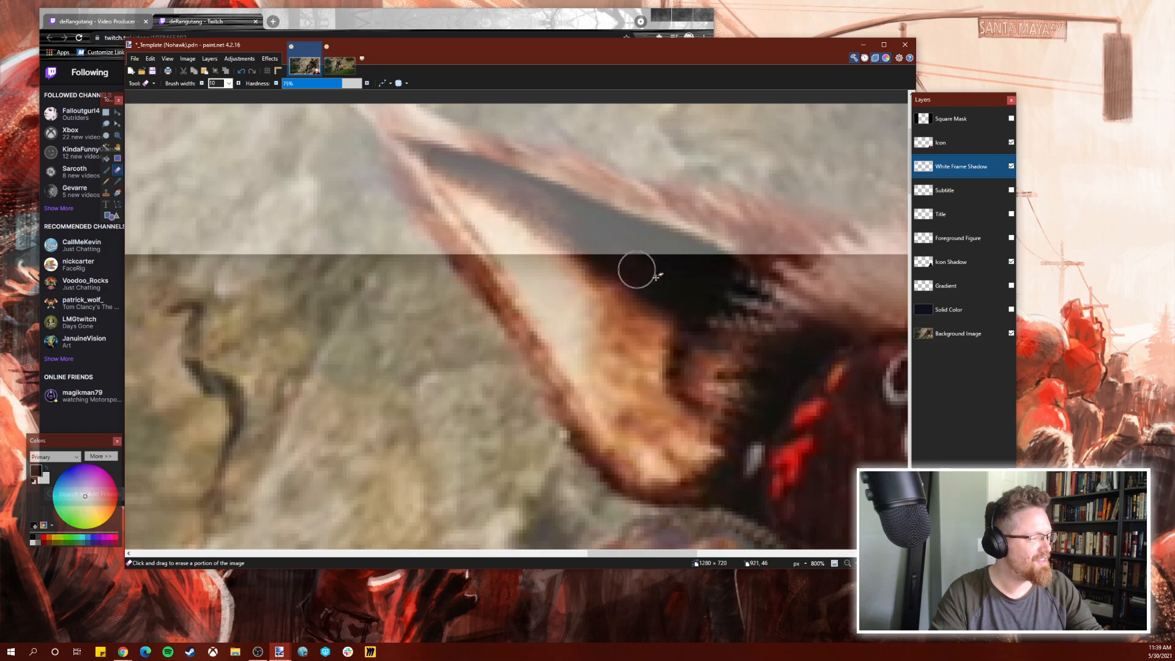
{"action": "left_click_drag", "start_coordinate": [713, 310], "coordinate": [588, 237]}
{"action": "mouse_move", "coordinate": [635, 312]}
{"action": "left_mouse_down"}
{"action": "mouse_move", "coordinate": [595, 306]}
{"action": "mouse_move", "coordinate": [531, 236]}
{"action": "mouse_move", "coordinate": [606, 347]}
{"action": "mouse_move", "coordinate": [573, 346]}
{"action": "mouse_move", "coordinate": [557, 330]}
{"action": "mouse_move", "coordinate": [563, 351]}
{"action": "mouse_move", "coordinate": [522, 282]}
{"action": "mouse_move", "coordinate": [463, 230]}
{"action": "mouse_move", "coordinate": [483, 262]}
{"action": "mouse_move", "coordinate": [459, 244]}
{"action": "mouse_move", "coordinate": [412, 160]}
{"action": "mouse_move", "coordinate": [639, 264]}
{"action": "mouse_move", "coordinate": [456, 166]}
{"action": "mouse_move", "coordinate": [782, 282]}
{"action": "mouse_move", "coordinate": [813, 276]}
{"action": "mouse_move", "coordinate": [664, 229]}
{"action": "mouse_move", "coordinate": [858, 275]}
{"action": "mouse_move", "coordinate": [715, 221]}
{"action": "mouse_move", "coordinate": [876, 268]}
{"action": "mouse_move", "coordinate": [774, 228]}
{"action": "left_mouse_up"}
{"action": "scroll", "coordinate": [690, 276], "scroll_direction": "up", "scroll_amount": 3}
{"action": "mouse_move", "coordinate": [562, 369]}
{"action": "left_mouse_down"}
{"action": "mouse_move", "coordinate": [406, 296]}
{"action": "mouse_move", "coordinate": [455, 319]}
{"action": "mouse_move", "coordinate": [428, 292]}
{"action": "left_mouse_up"}
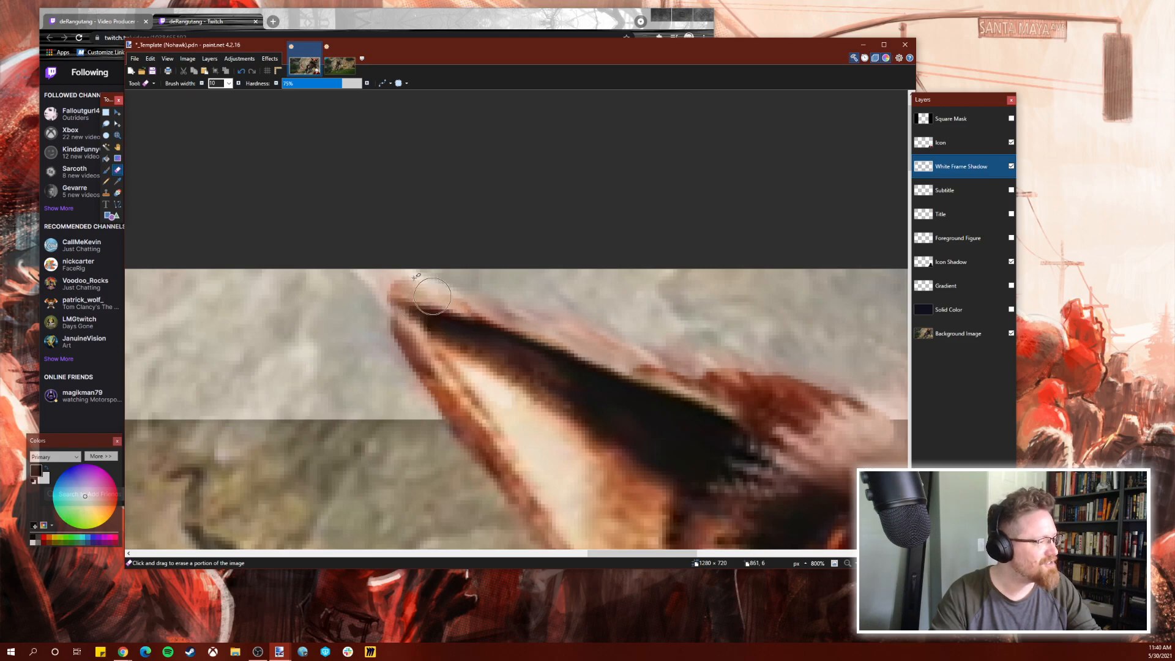
Reduce the Eraser's brush width and erase the White Frame Shadow along the left ear's upper edge near the tip.
{"action": "left_click", "coordinate": [201, 84]}
{"action": "left_click", "coordinate": [202, 84]}
{"action": "left_click", "coordinate": [202, 83]}
{"action": "left_click", "coordinate": [202, 84]}
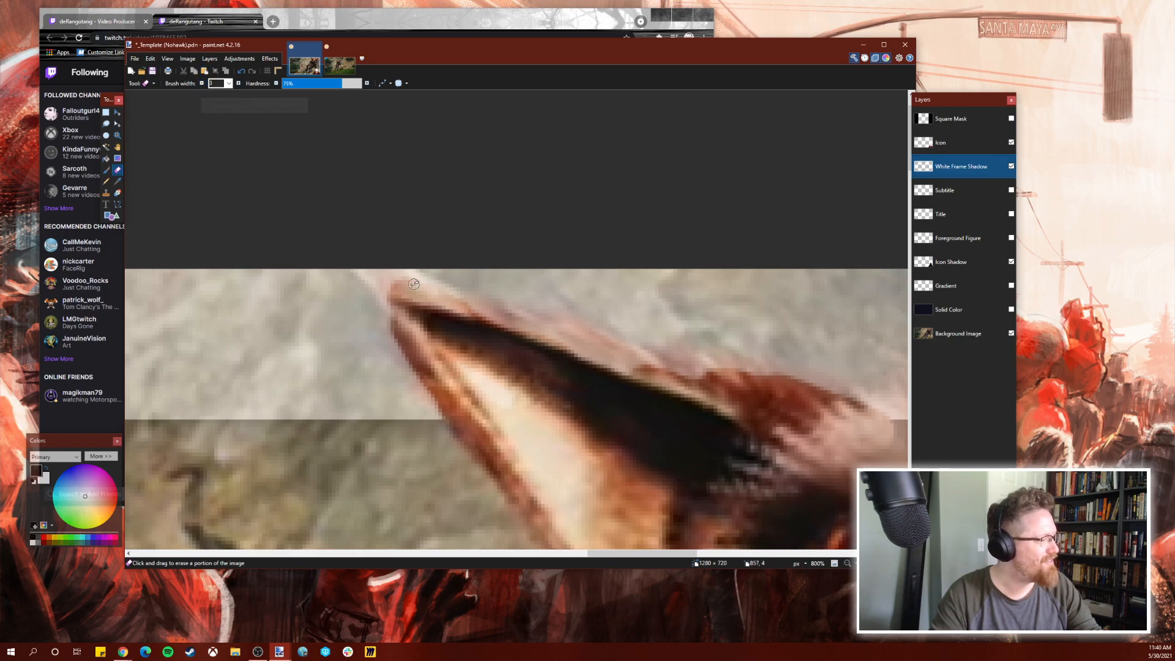
{"action": "scroll", "coordinate": [386, 291], "scroll_direction": "up", "scroll_amount": 2}
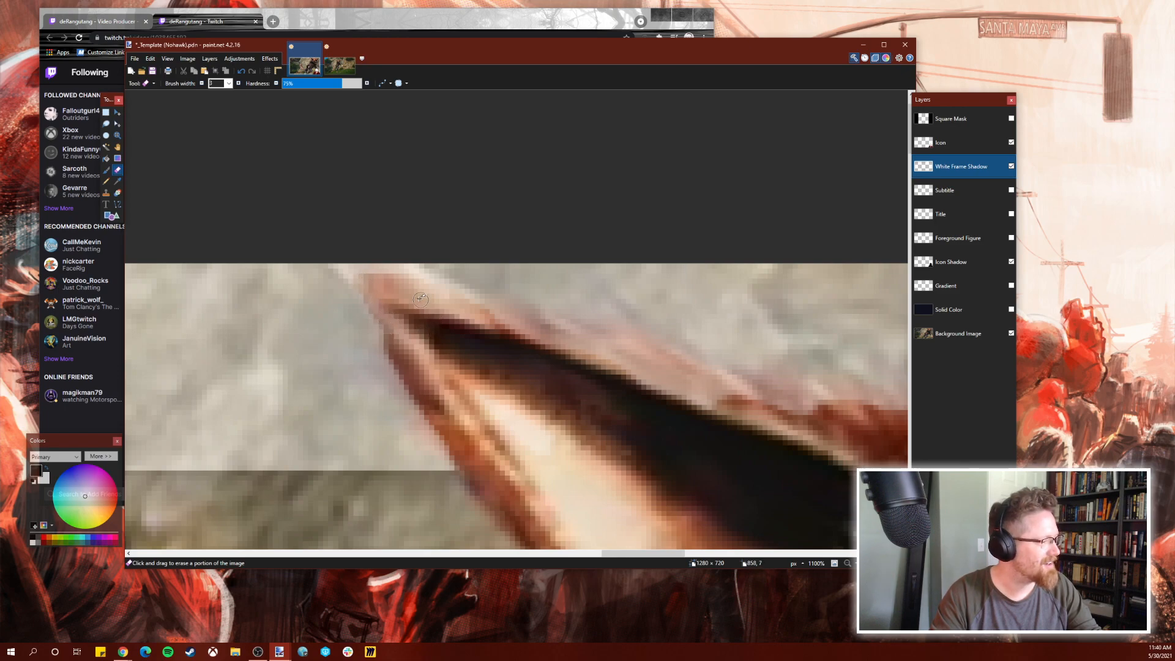
{"action": "mouse_move", "coordinate": [493, 316]}
{"action": "left_mouse_down"}
{"action": "mouse_move", "coordinate": [740, 418]}
{"action": "mouse_move", "coordinate": [636, 388]}
{"action": "mouse_move", "coordinate": [749, 411]}
{"action": "mouse_move", "coordinate": [762, 404]}
{"action": "mouse_move", "coordinate": [541, 324]}
{"action": "mouse_move", "coordinate": [603, 342]}
{"action": "mouse_move", "coordinate": [609, 332]}
{"action": "mouse_move", "coordinate": [675, 364]}
{"action": "left_mouse_up"}
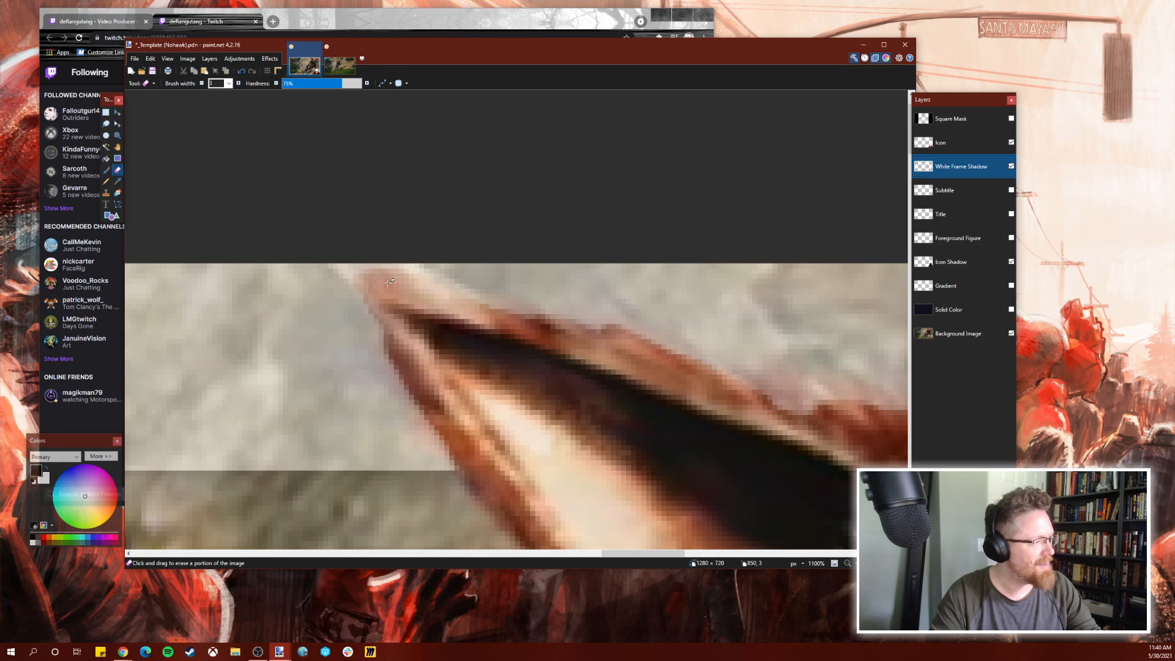
Erase the White Frame Shadow over the reddish fur where the left ear's upper edge meets the head.
{"action": "scroll", "coordinate": [559, 389], "scroll_direction": "right", "scroll_amount": 3}
{"action": "mouse_move", "coordinate": [470, 423]}
{"action": "left_mouse_down"}
{"action": "mouse_move", "coordinate": [451, 398]}
{"action": "mouse_move", "coordinate": [497, 415]}
{"action": "mouse_move", "coordinate": [475, 390]}
{"action": "mouse_move", "coordinate": [515, 419]}
{"action": "mouse_move", "coordinate": [499, 396]}
{"action": "mouse_move", "coordinate": [588, 429]}
{"action": "left_mouse_up"}
{"action": "scroll", "coordinate": [598, 436], "scroll_direction": "down", "scroll_amount": 3}
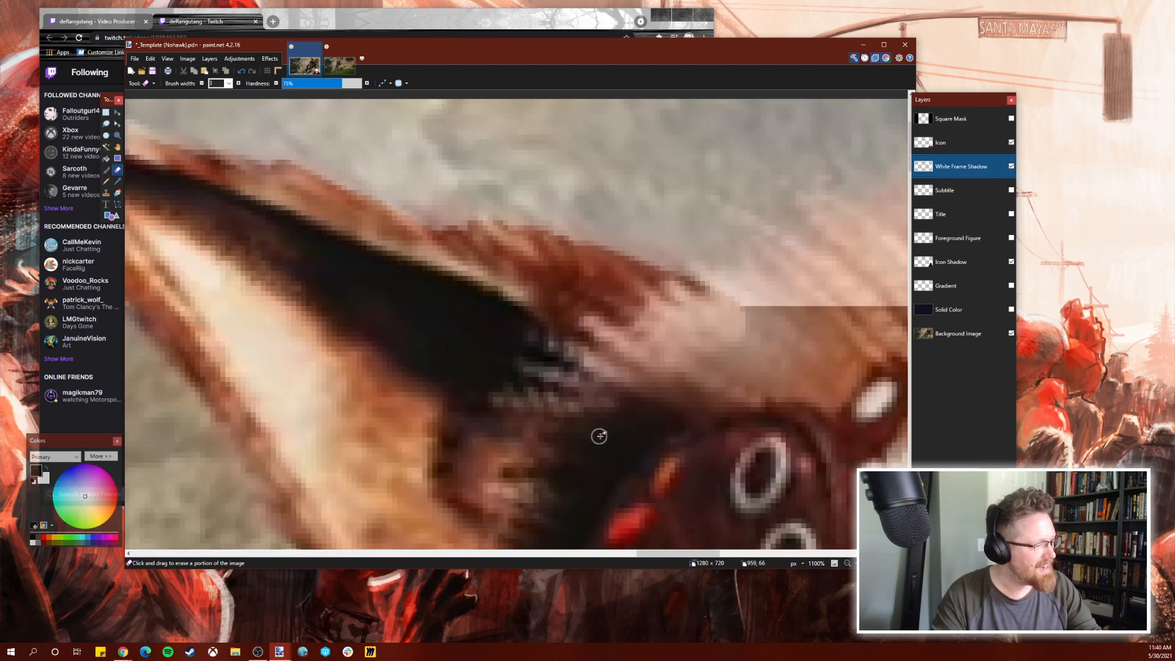
{"action": "scroll", "coordinate": [685, 380], "scroll_direction": "up", "scroll_amount": 1}
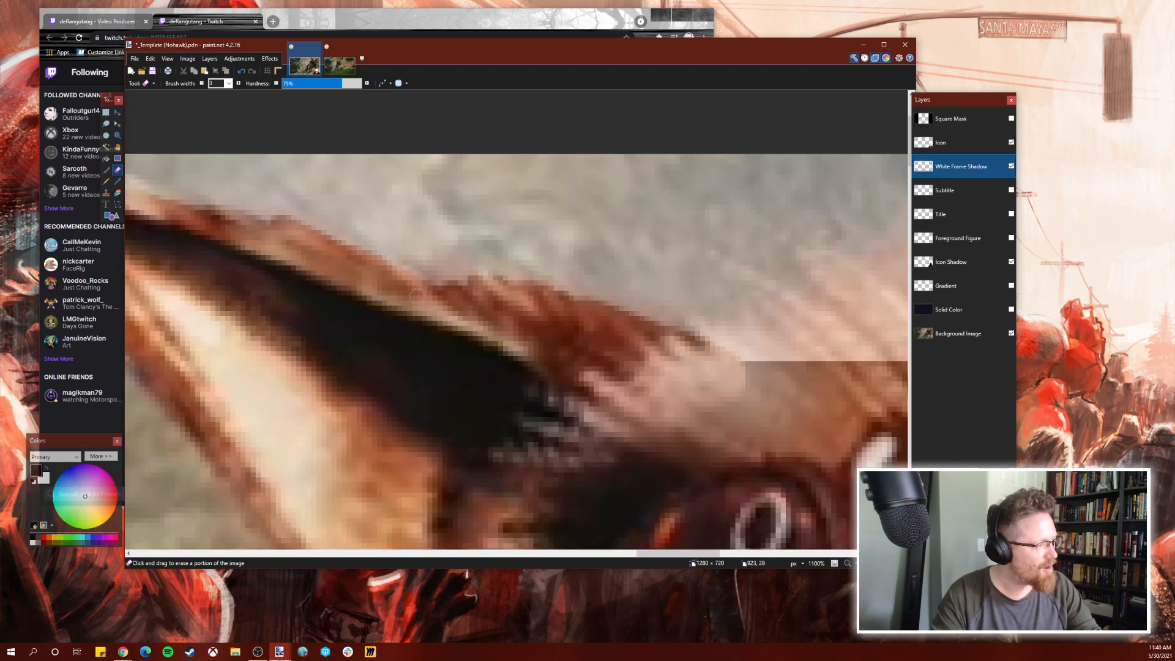
{"action": "left_click_drag", "start_coordinate": [461, 286], "coordinate": [472, 284]}
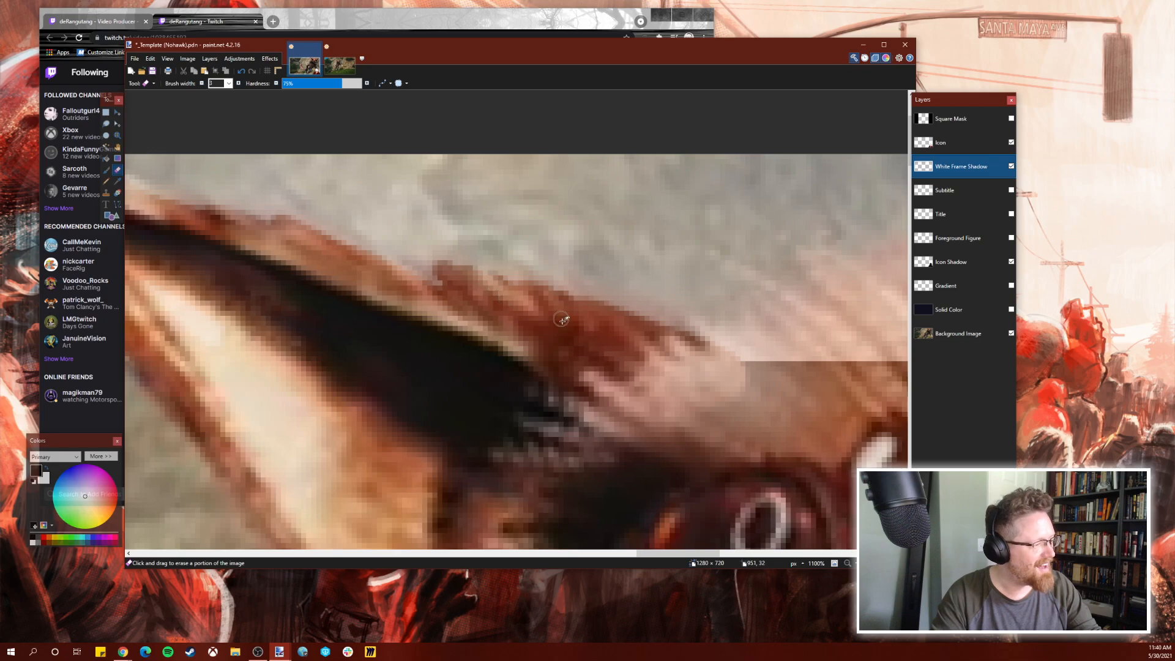
Set the Eraser's brush width to 11 and erase the White Frame Shadow over the goggle strap and top of the head.
{"action": "scroll", "coordinate": [562, 318], "scroll_direction": "down", "scroll_amount": 6}
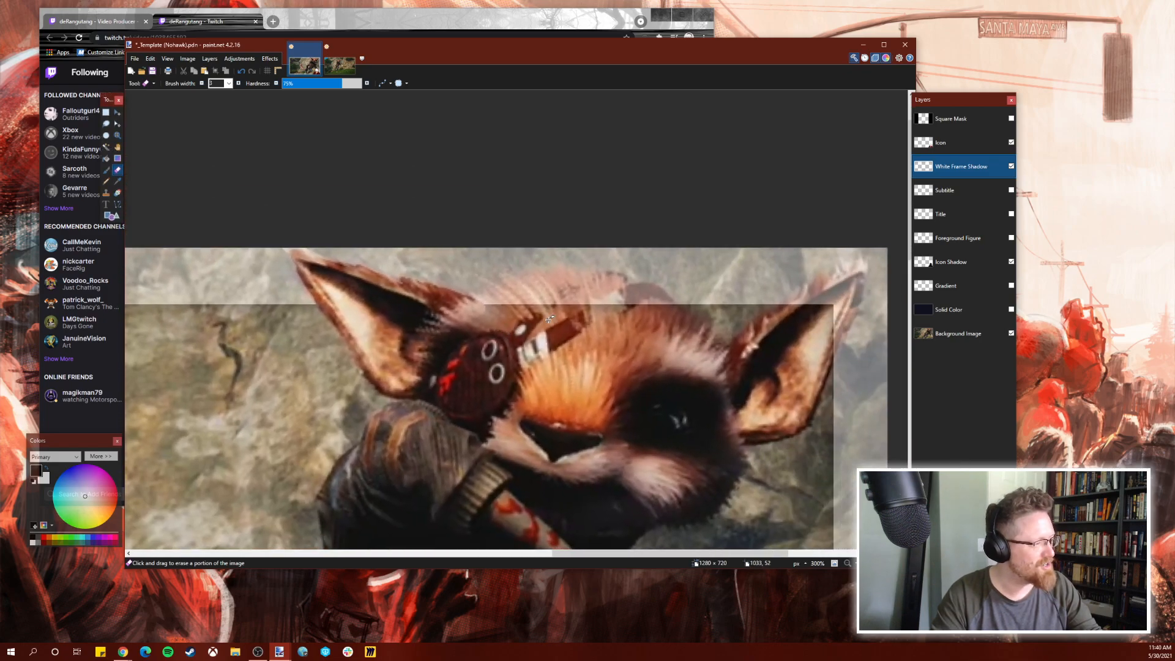
{"action": "left_click_drag", "start_coordinate": [549, 319], "coordinate": [525, 332]}
{"action": "left_click", "coordinate": [238, 83]}
{"action": "left_click", "coordinate": [238, 84]}
{"action": "left_click", "coordinate": [239, 85]}
{"action": "left_click", "coordinate": [239, 86]}
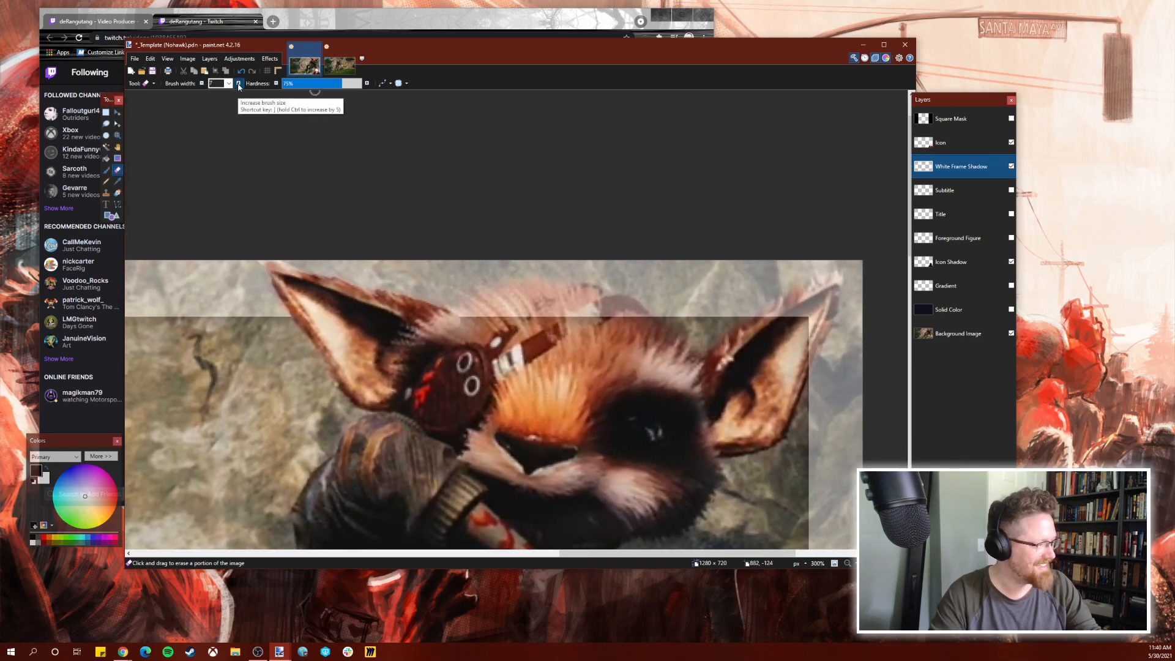
{"action": "left_click", "coordinate": [239, 85]}
{"action": "scroll", "coordinate": [581, 343], "scroll_direction": "up", "scroll_amount": 5}
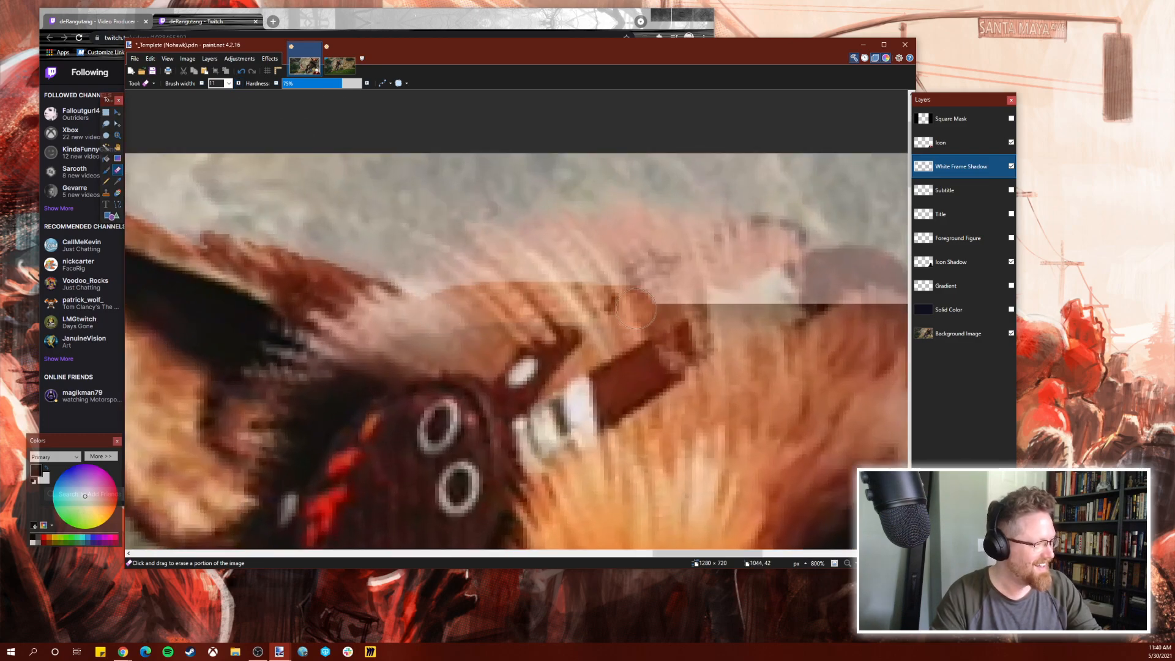
{"action": "mouse_move", "coordinate": [728, 324]}
{"action": "left_mouse_down"}
{"action": "mouse_move", "coordinate": [612, 306]}
{"action": "mouse_move", "coordinate": [720, 372]}
{"action": "mouse_move", "coordinate": [814, 316]}
{"action": "left_mouse_up"}
{"action": "mouse_move", "coordinate": [824, 355]}
{"action": "left_mouse_down"}
{"action": "mouse_move", "coordinate": [550, 318]}
{"action": "mouse_move", "coordinate": [439, 318]}
{"action": "left_mouse_up"}
{"action": "mouse_move", "coordinate": [490, 285]}
{"action": "left_mouse_down"}
{"action": "mouse_move", "coordinate": [496, 319]}
{"action": "mouse_move", "coordinate": [360, 378]}
{"action": "mouse_move", "coordinate": [440, 297]}
{"action": "mouse_move", "coordinate": [464, 346]}
{"action": "mouse_move", "coordinate": [494, 328]}
{"action": "mouse_move", "coordinate": [449, 262]}
{"action": "mouse_move", "coordinate": [448, 235]}
{"action": "mouse_move", "coordinate": [497, 239]}
{"action": "mouse_move", "coordinate": [488, 236]}
{"action": "mouse_move", "coordinate": [531, 269]}
{"action": "mouse_move", "coordinate": [560, 345]}
{"action": "mouse_move", "coordinate": [495, 243]}
{"action": "mouse_move", "coordinate": [454, 259]}
{"action": "mouse_move", "coordinate": [512, 329]}
{"action": "left_mouse_up"}
Erase the remaining White Frame Shadow along the hairline between the head's crown and the left ear.
{"action": "scroll", "coordinate": [512, 322], "scroll_direction": "up", "scroll_amount": 3}
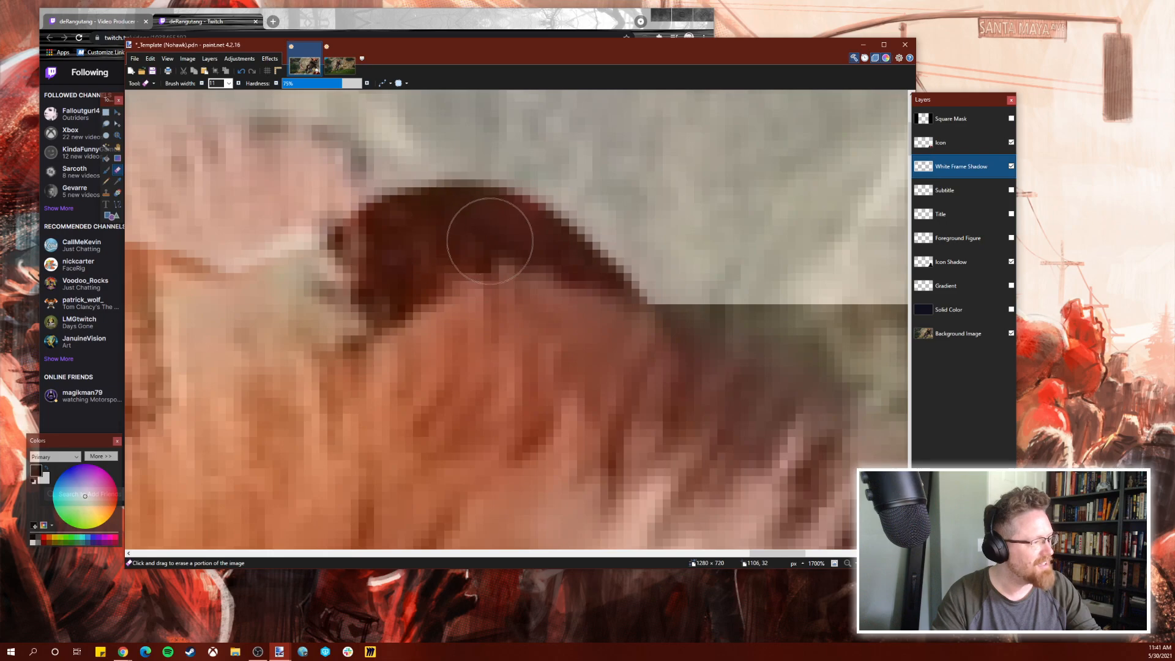
{"action": "scroll", "coordinate": [609, 380], "scroll_direction": "down", "scroll_amount": 5}
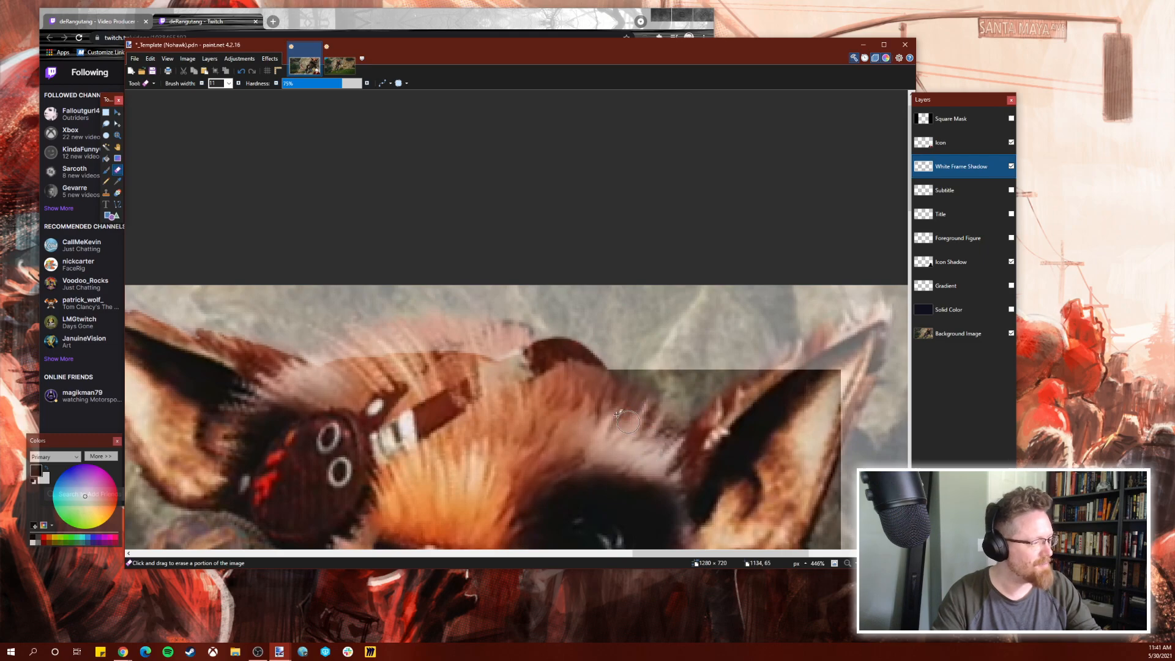
{"action": "scroll", "coordinate": [456, 396], "scroll_direction": "up", "scroll_amount": 3}
{"action": "mouse_move", "coordinate": [538, 300]}
{"action": "left_mouse_down"}
{"action": "mouse_move", "coordinate": [503, 342]}
{"action": "mouse_move", "coordinate": [557, 306]}
{"action": "mouse_move", "coordinate": [592, 316]}
{"action": "mouse_move", "coordinate": [575, 283]}
{"action": "mouse_move", "coordinate": [651, 302]}
{"action": "mouse_move", "coordinate": [502, 269]}
{"action": "mouse_move", "coordinate": [545, 262]}
{"action": "mouse_move", "coordinate": [432, 294]}
{"action": "mouse_move", "coordinate": [443, 285]}
{"action": "mouse_move", "coordinate": [422, 258]}
{"action": "mouse_move", "coordinate": [257, 306]}
{"action": "left_mouse_up"}
{"action": "scroll", "coordinate": [382, 346], "scroll_direction": "left", "scroll_amount": 3}
{"action": "scroll", "coordinate": [382, 345], "scroll_direction": "left", "scroll_amount": 2}
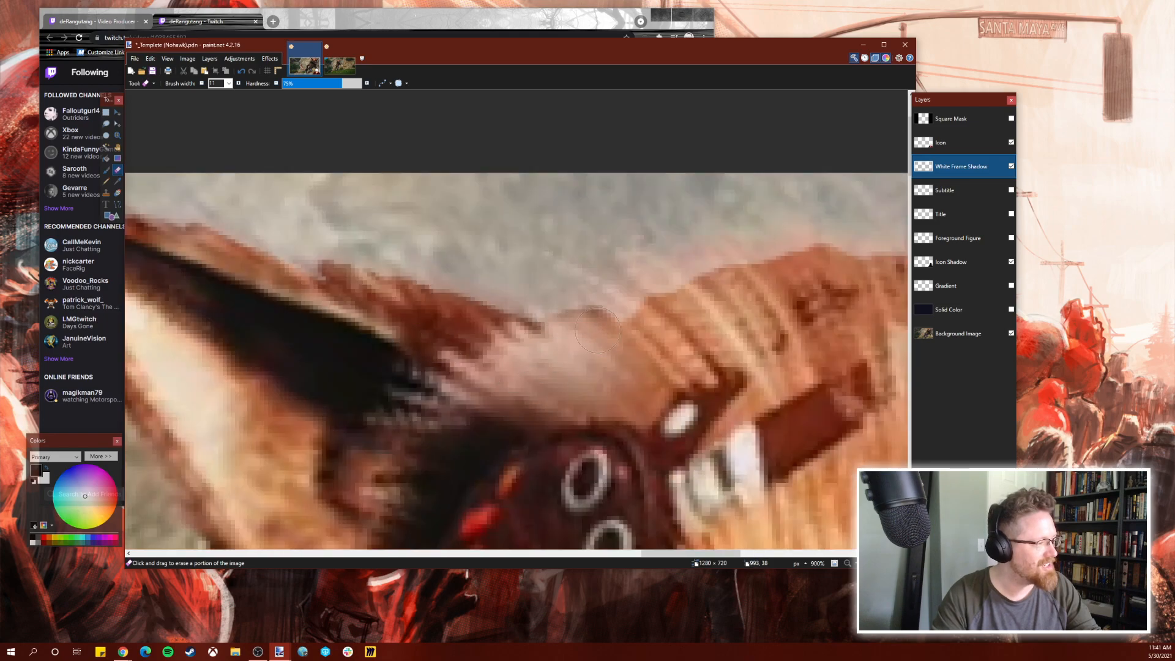
{"action": "mouse_move", "coordinate": [670, 287]}
{"action": "left_mouse_down"}
{"action": "mouse_move", "coordinate": [789, 276]}
{"action": "mouse_move", "coordinate": [800, 261]}
{"action": "mouse_move", "coordinate": [711, 271]}
{"action": "left_mouse_up"}
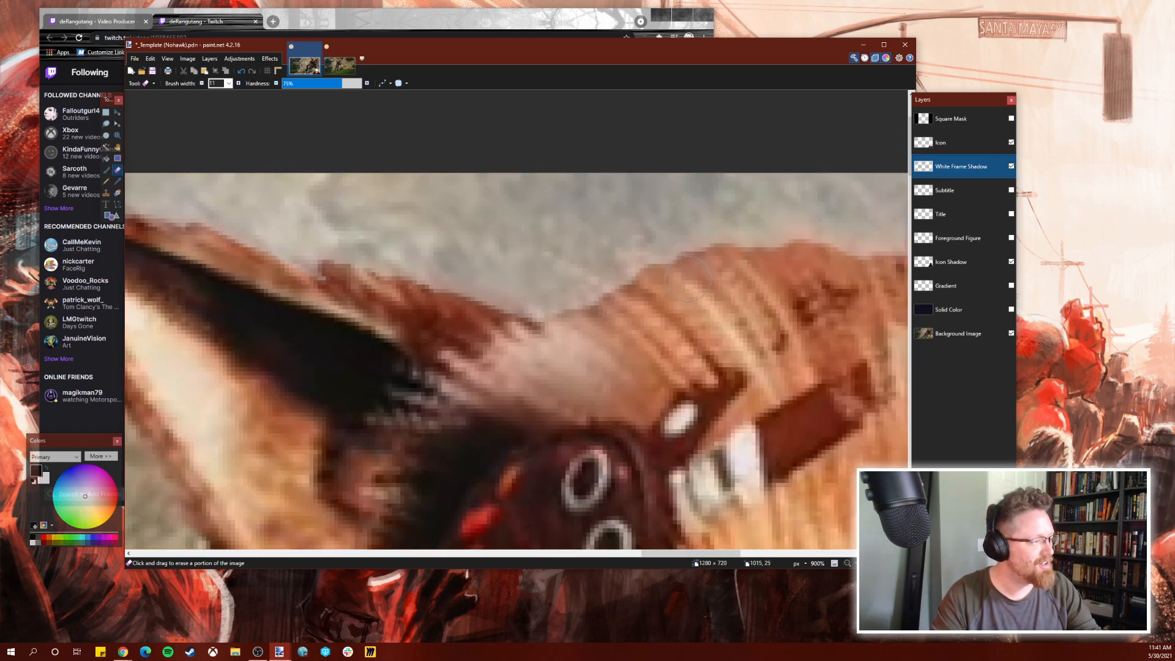
{"action": "left_click_drag", "start_coordinate": [597, 315], "coordinate": [522, 317]}
Erase the White Frame Shadow over the inside of the right ear up to its tip.
{"action": "scroll", "coordinate": [658, 360], "scroll_direction": "right", "scroll_amount": 5}
{"action": "scroll", "coordinate": [661, 362], "scroll_direction": "right", "scroll_amount": 5}
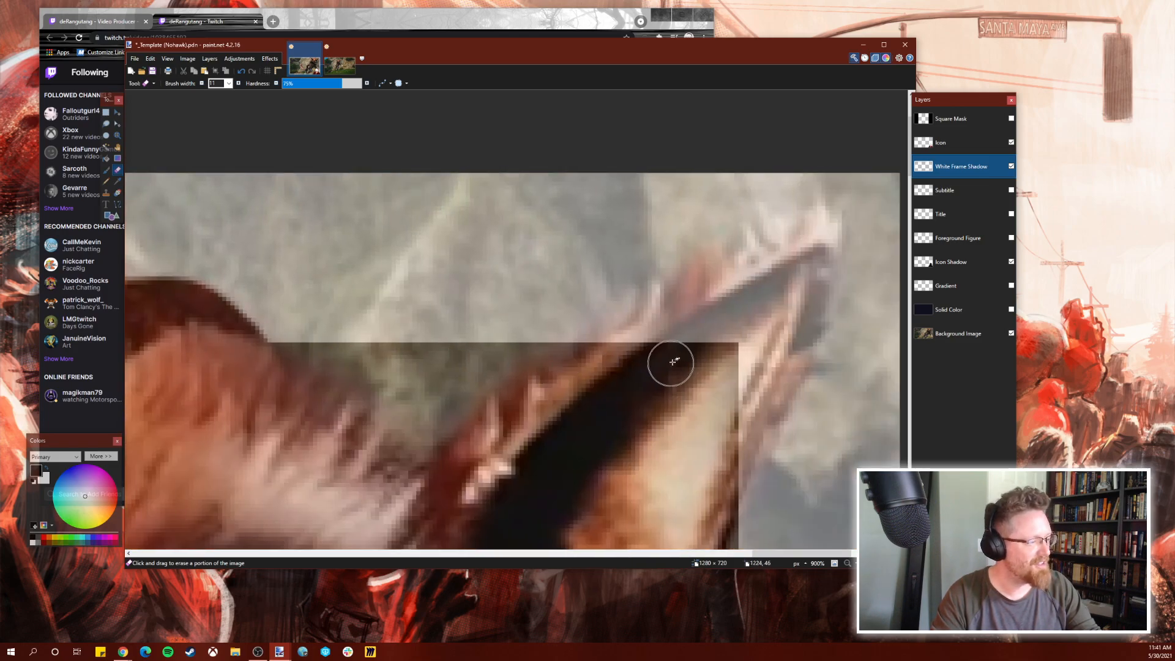
{"action": "scroll", "coordinate": [669, 355], "scroll_direction": "down", "scroll_amount": 2}
{"action": "mouse_move", "coordinate": [665, 263]}
{"action": "left_mouse_down"}
{"action": "mouse_move", "coordinate": [652, 321]}
{"action": "mouse_move", "coordinate": [747, 252]}
{"action": "mouse_move", "coordinate": [704, 349]}
{"action": "left_mouse_up"}
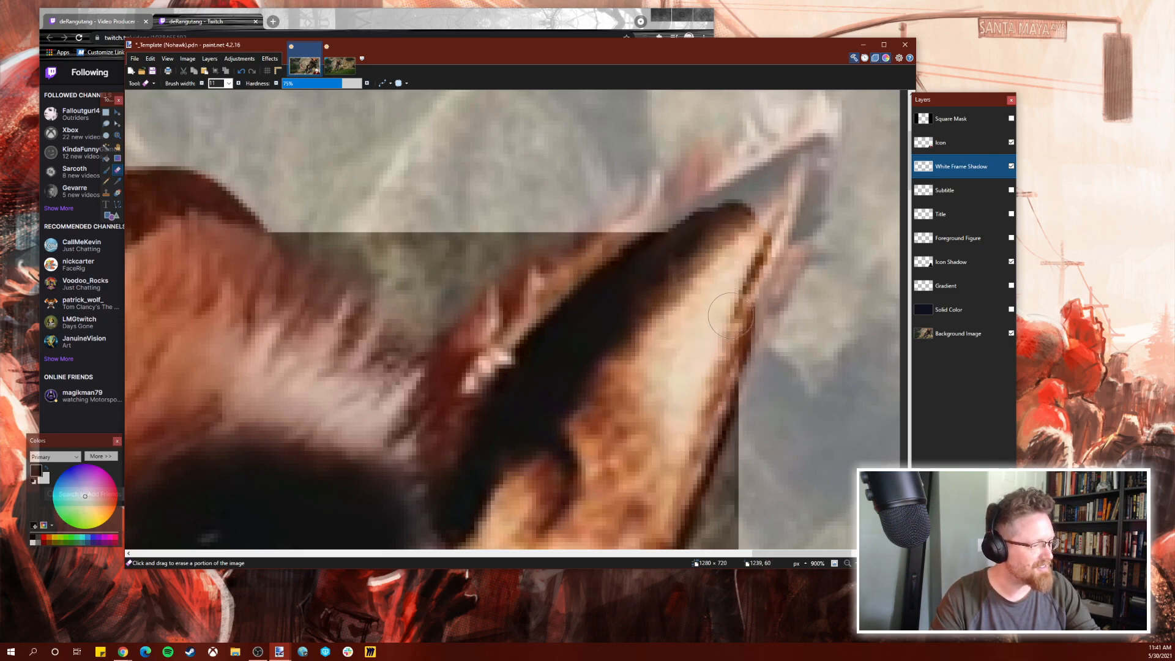
{"action": "mouse_move", "coordinate": [581, 293]}
{"action": "left_mouse_down"}
{"action": "mouse_move", "coordinate": [661, 227]}
{"action": "mouse_move", "coordinate": [823, 142]}
{"action": "mouse_move", "coordinate": [757, 260]}
{"action": "mouse_move", "coordinate": [759, 306]}
{"action": "mouse_move", "coordinate": [743, 343]}
{"action": "mouse_move", "coordinate": [716, 343]}
{"action": "mouse_move", "coordinate": [750, 324]}
{"action": "left_mouse_up"}
Check the overlap at full and close view, and erase the frame shadow over the tuft on the right ear's upper edge.
{"action": "scroll", "coordinate": [655, 336], "scroll_direction": "down", "scroll_amount": 10}
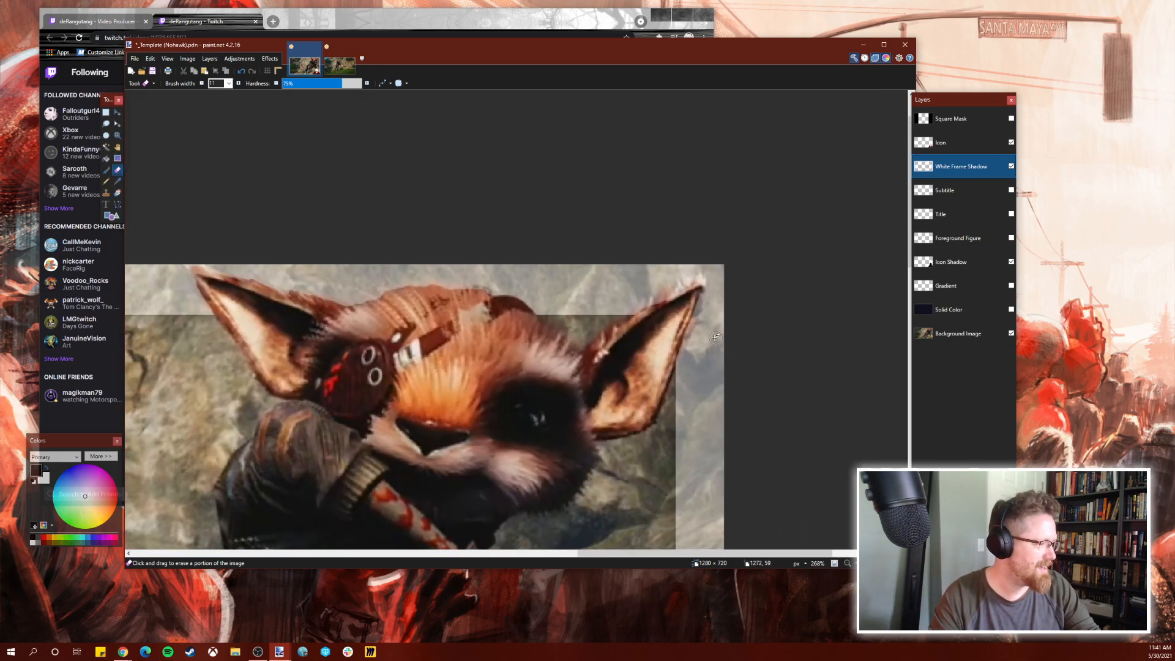
{"action": "scroll", "coordinate": [694, 314], "scroll_direction": "up", "scroll_amount": 10}
{"action": "scroll", "coordinate": [695, 314], "scroll_direction": "down", "scroll_amount": 8}
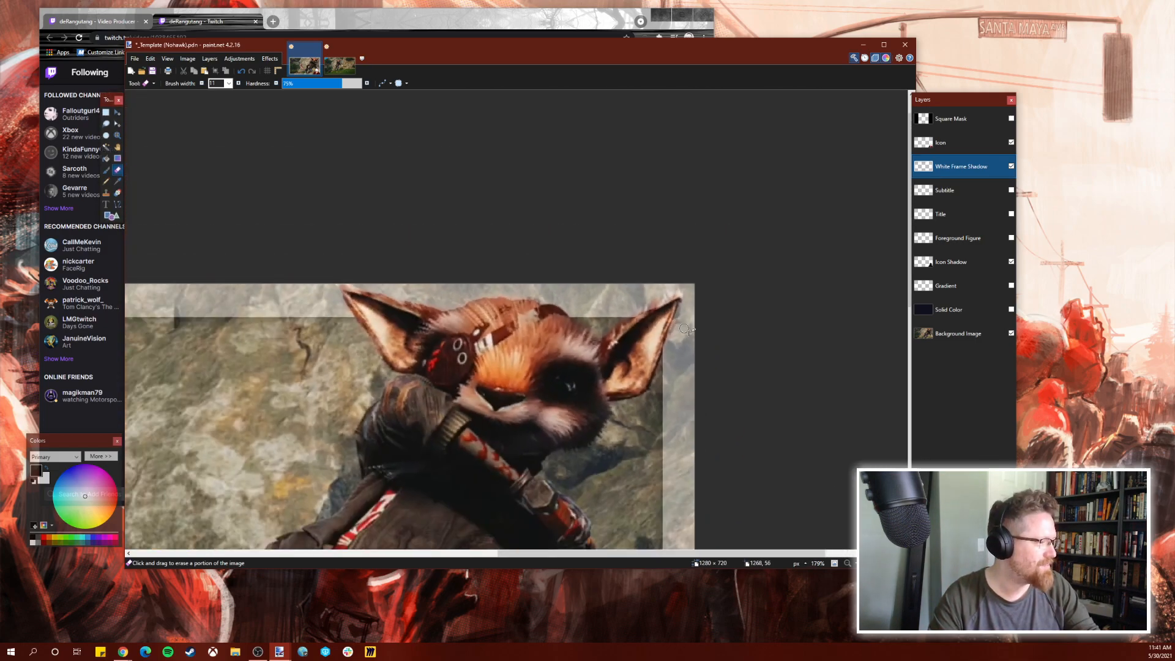
{"action": "scroll", "coordinate": [683, 369], "scroll_direction": "up", "scroll_amount": 12}
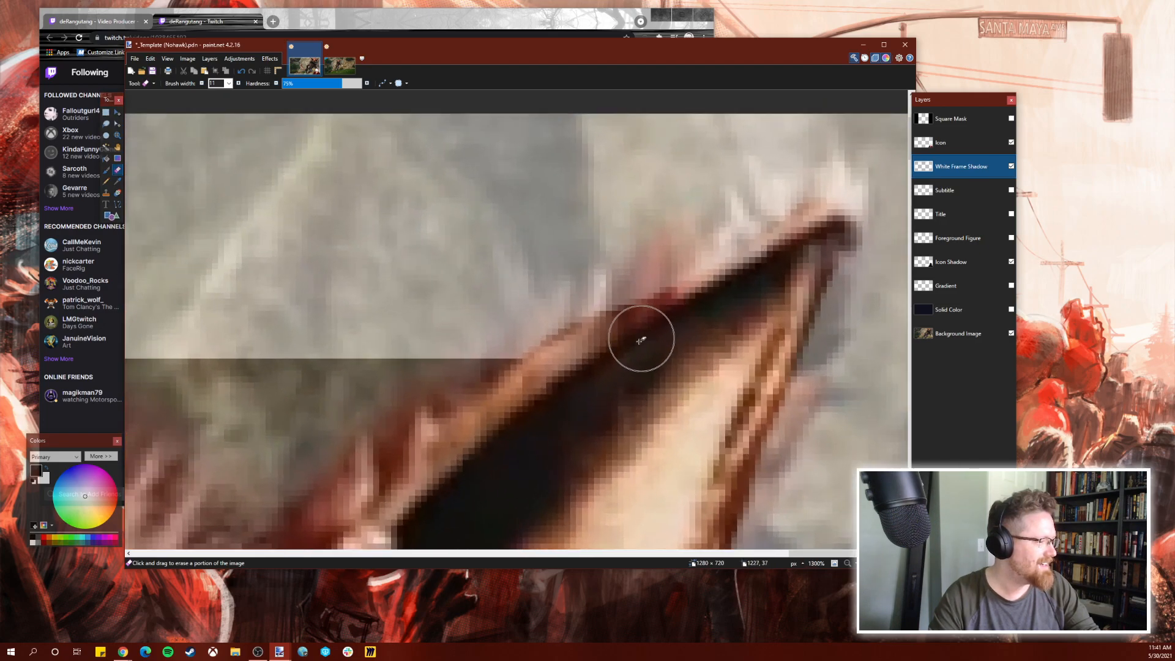
{"action": "left_click_drag", "start_coordinate": [667, 299], "coordinate": [741, 272]}
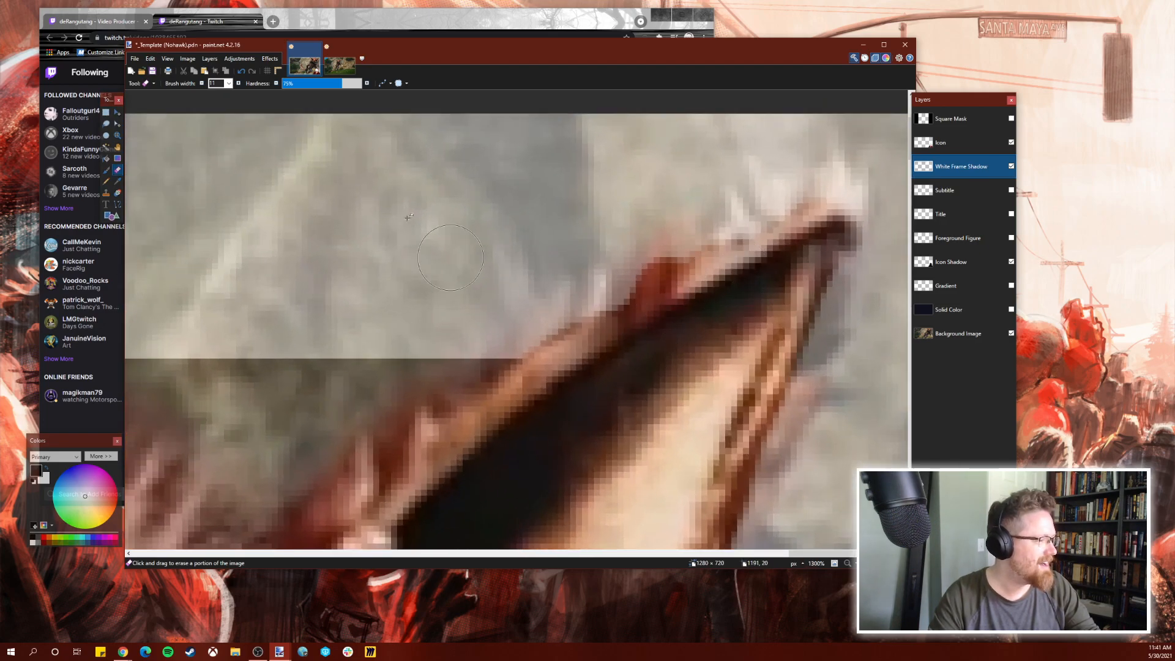
Set the Eraser's brush width to 2 and erase the frame shadow from the fine fur along the right ear's upper edge.
{"action": "left_click", "coordinate": [202, 84]}
{"action": "left_click", "coordinate": [202, 84]}
{"action": "left_click", "coordinate": [201, 84]}
{"action": "left_click", "coordinate": [202, 84]}
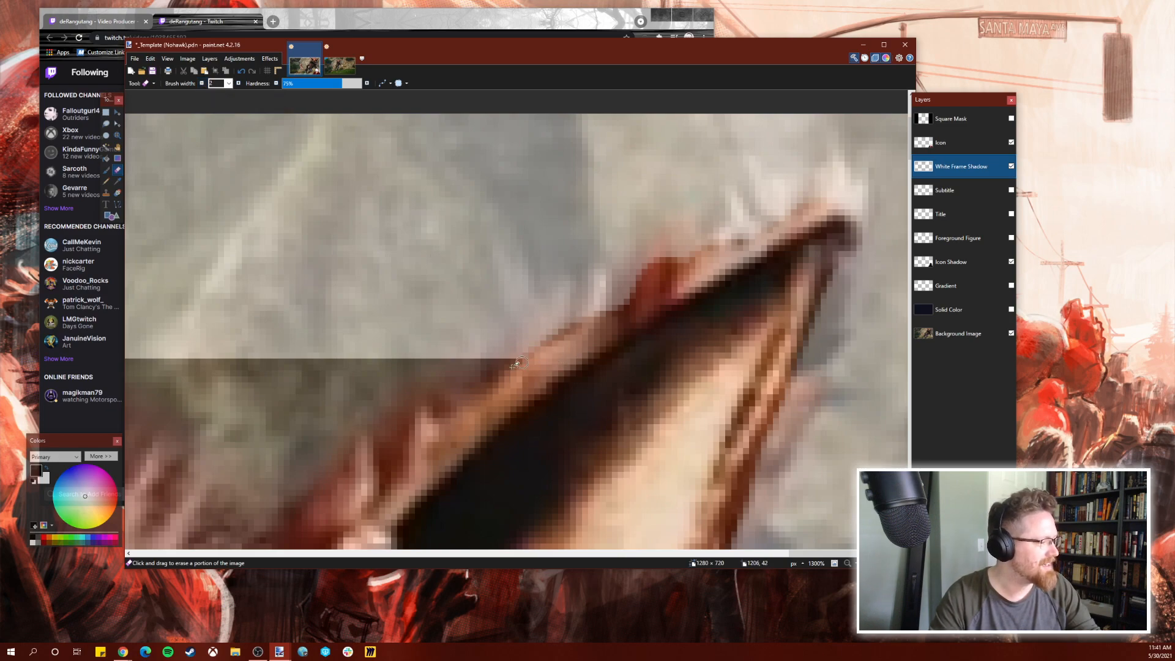
{"action": "mouse_move", "coordinate": [506, 359]}
{"action": "left_mouse_down"}
{"action": "mouse_move", "coordinate": [496, 361]}
{"action": "mouse_move", "coordinate": [593, 308]}
{"action": "mouse_move", "coordinate": [661, 248]}
{"action": "mouse_move", "coordinate": [667, 260]}
{"action": "left_mouse_up"}
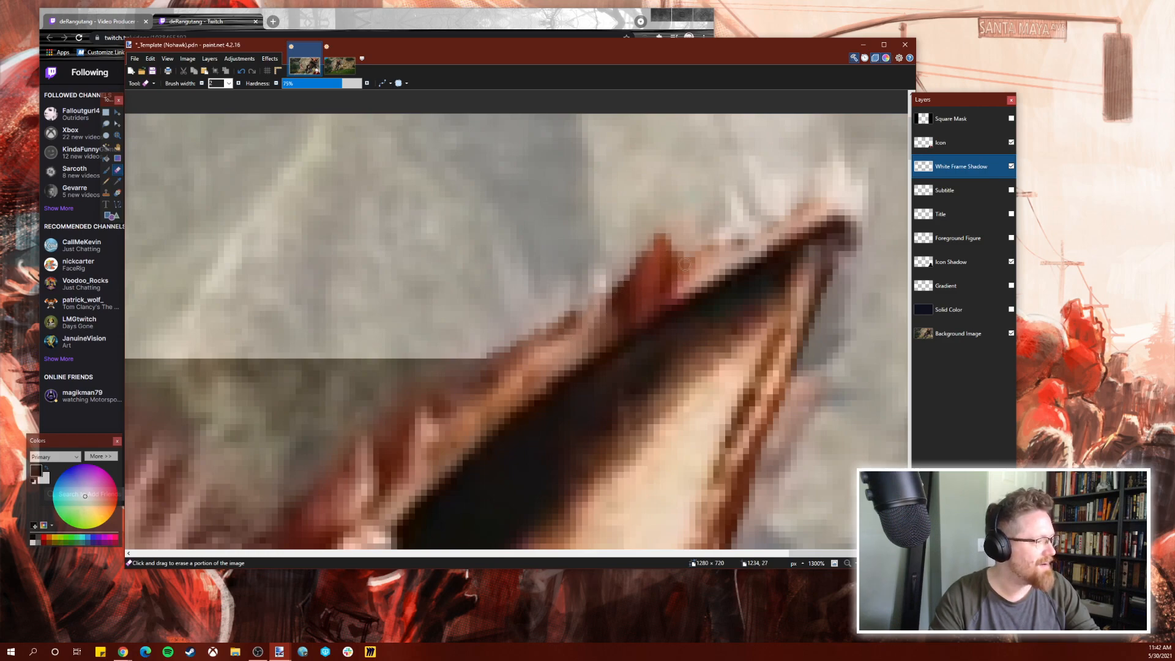
{"action": "left_click_drag", "start_coordinate": [731, 228], "coordinate": [734, 208]}
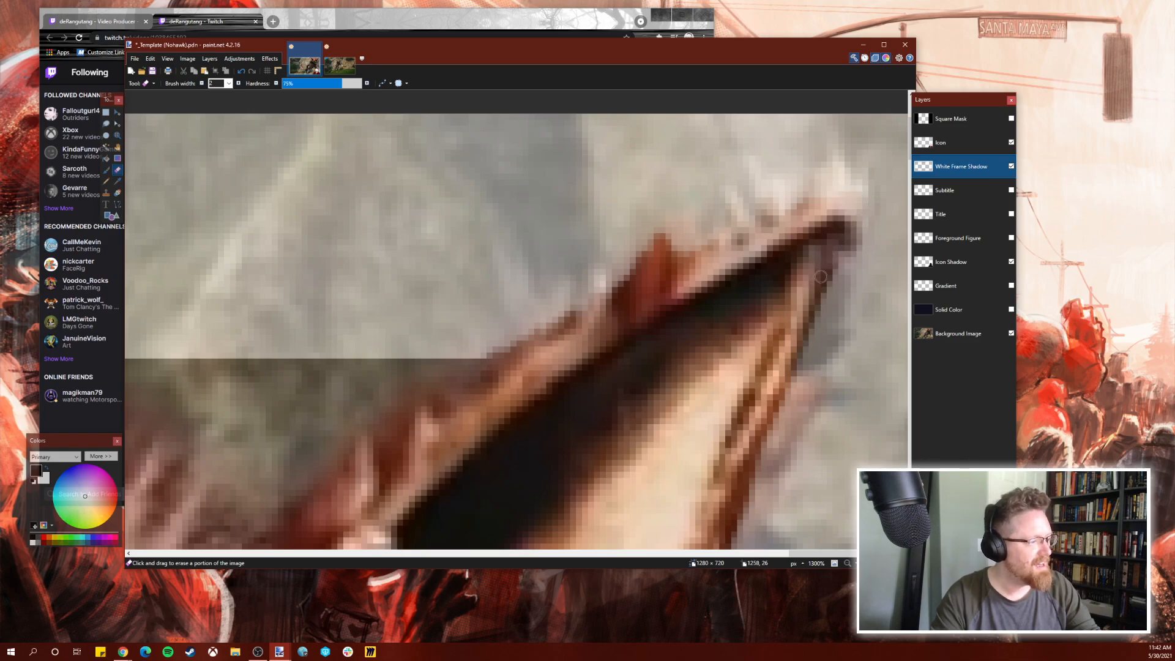
Erase the White Frame Shadow along the outer edge of the right ear, where it crosses the frame's vertical side.
{"action": "scroll", "coordinate": [781, 369], "scroll_direction": "down", "scroll_amount": 3}
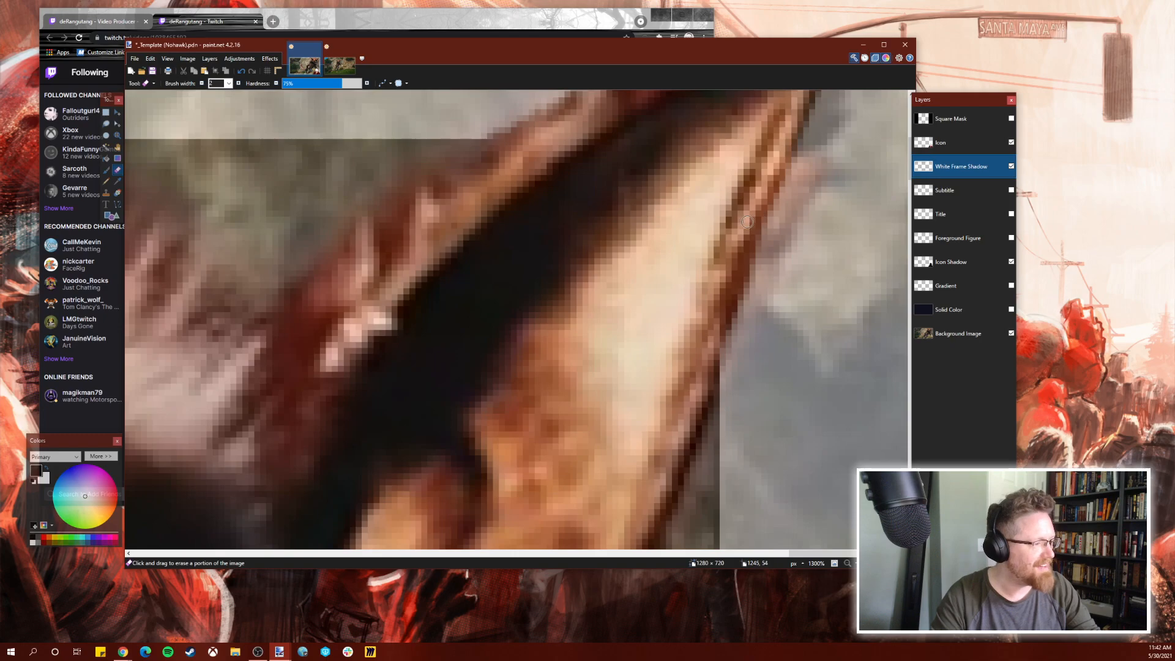
{"action": "left_click_drag", "start_coordinate": [726, 314], "coordinate": [717, 363]}
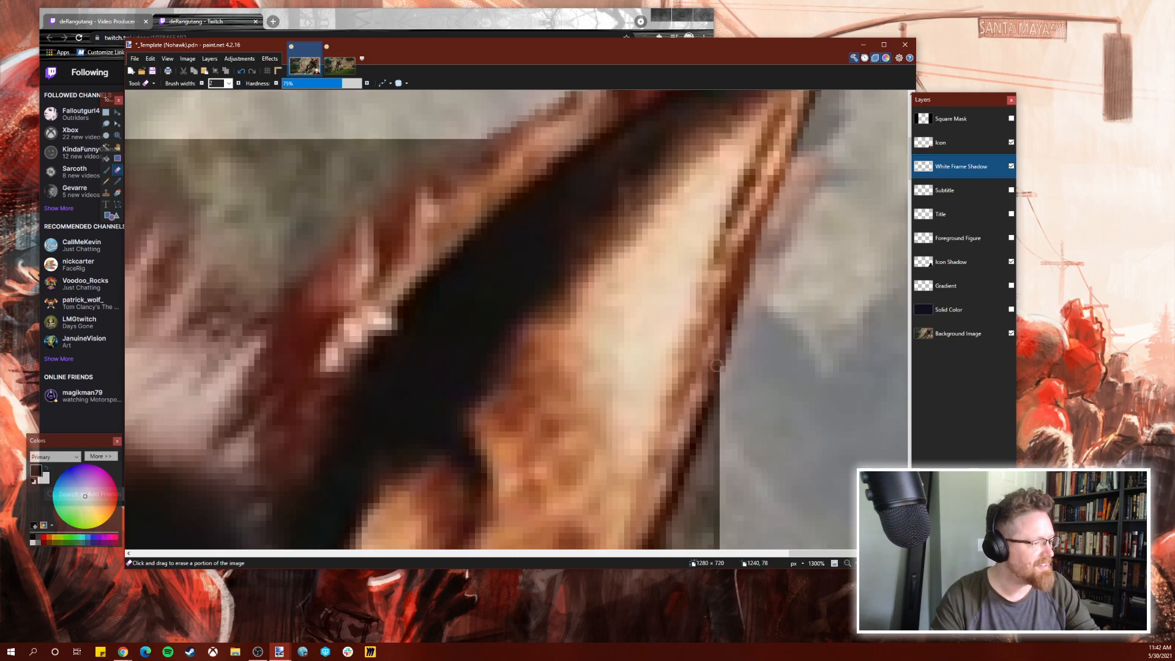
{"action": "scroll", "coordinate": [706, 373], "scroll_direction": "down", "scroll_amount": 3}
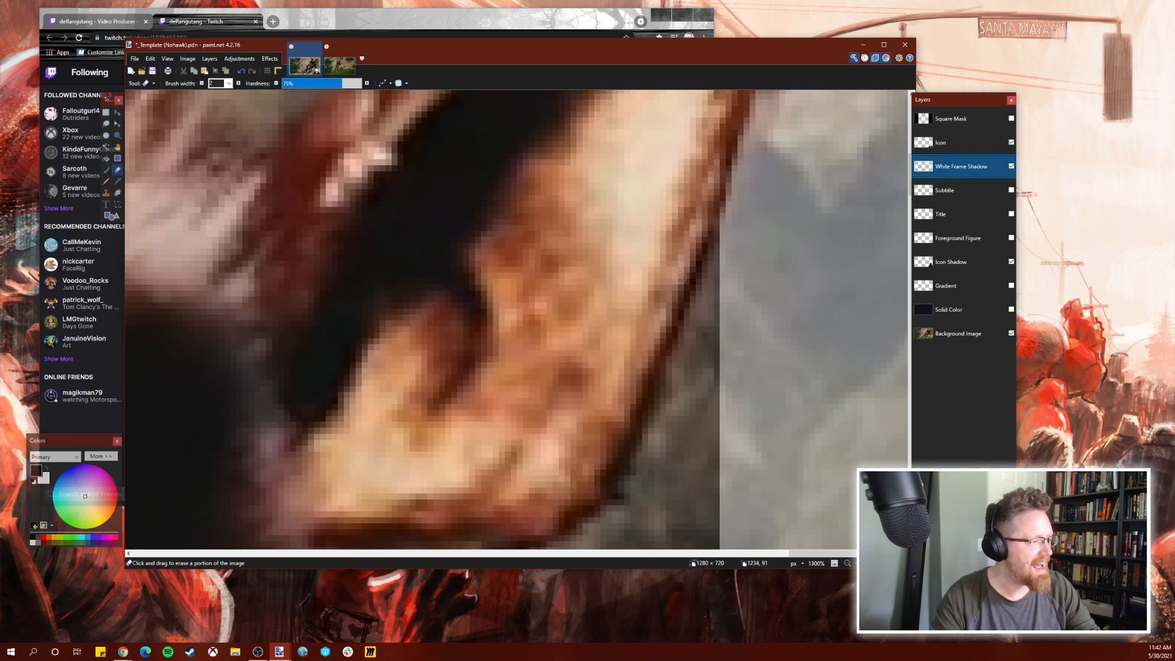
{"action": "scroll", "coordinate": [631, 319], "scroll_direction": "down", "scroll_amount": 3}
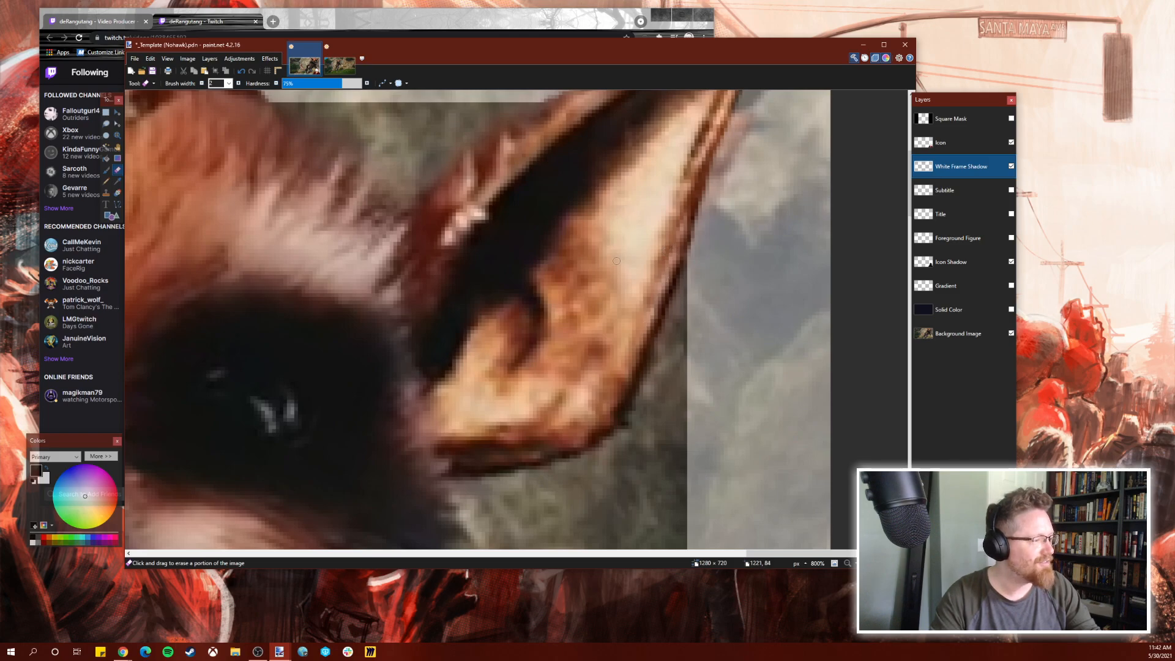
{"action": "left_click", "coordinate": [237, 84]}
{"action": "left_click", "coordinate": [238, 84]}
{"action": "left_click", "coordinate": [238, 84]}
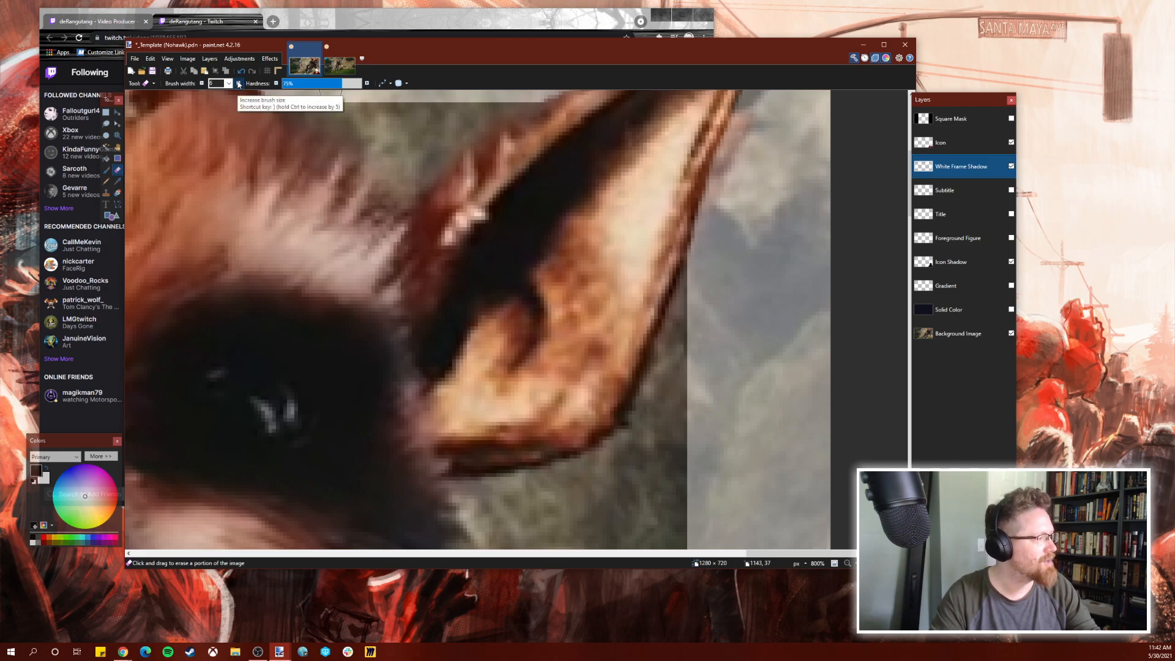
{"action": "left_click", "coordinate": [238, 84]}
{"action": "left_click", "coordinate": [238, 84]}
{"action": "left_click", "coordinate": [238, 84]}
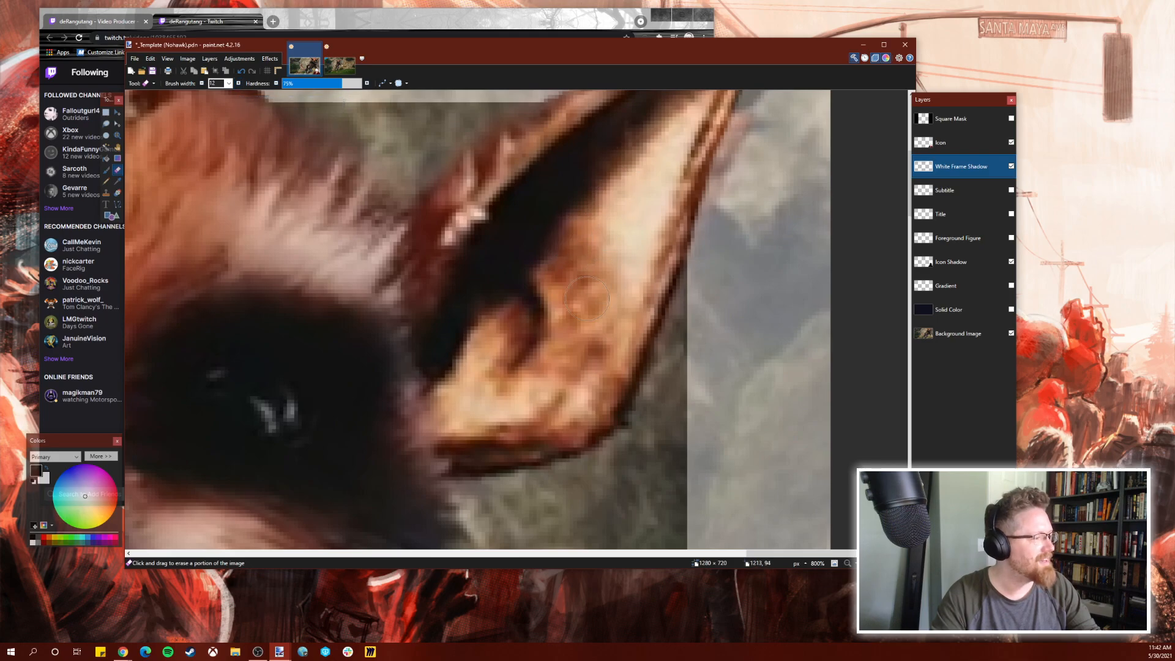
Return to the left ear and, with an Eraser brush width of 2, touch up small fur tufts near the tip's upper edge.
{"action": "scroll", "coordinate": [615, 247], "scroll_direction": "up", "scroll_amount": 3}
{"action": "scroll", "coordinate": [603, 312], "scroll_direction": "left", "scroll_amount": 12}
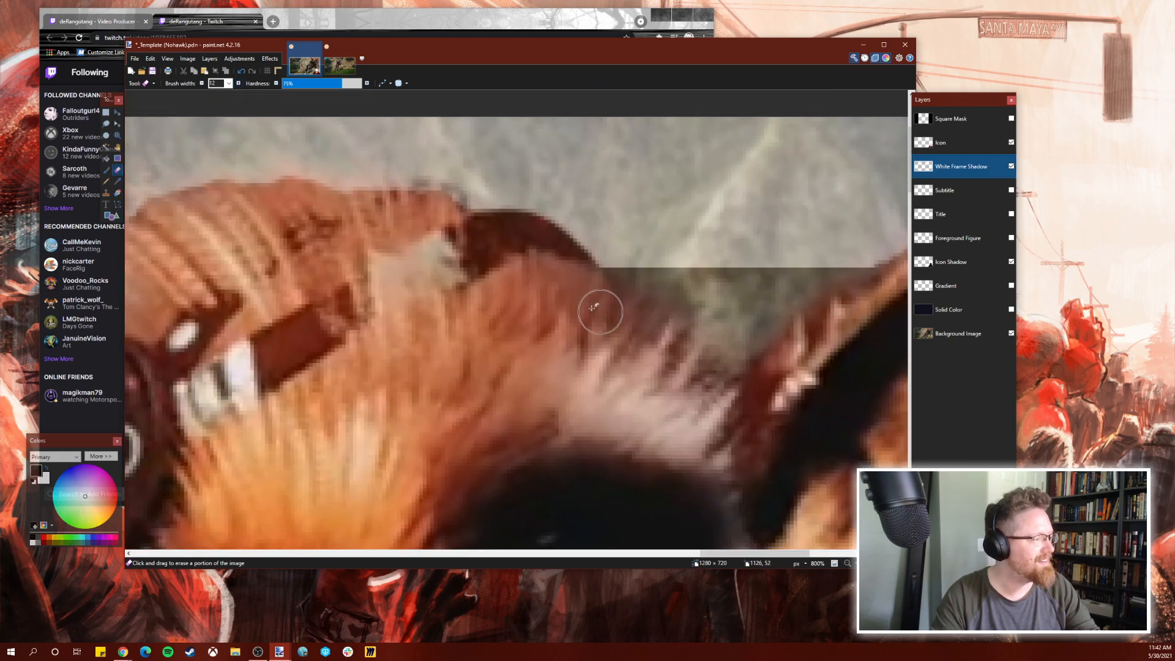
{"action": "scroll", "coordinate": [569, 283], "scroll_direction": "left", "scroll_amount": 9}
{"action": "scroll", "coordinate": [562, 240], "scroll_direction": "up", "scroll_amount": 2}
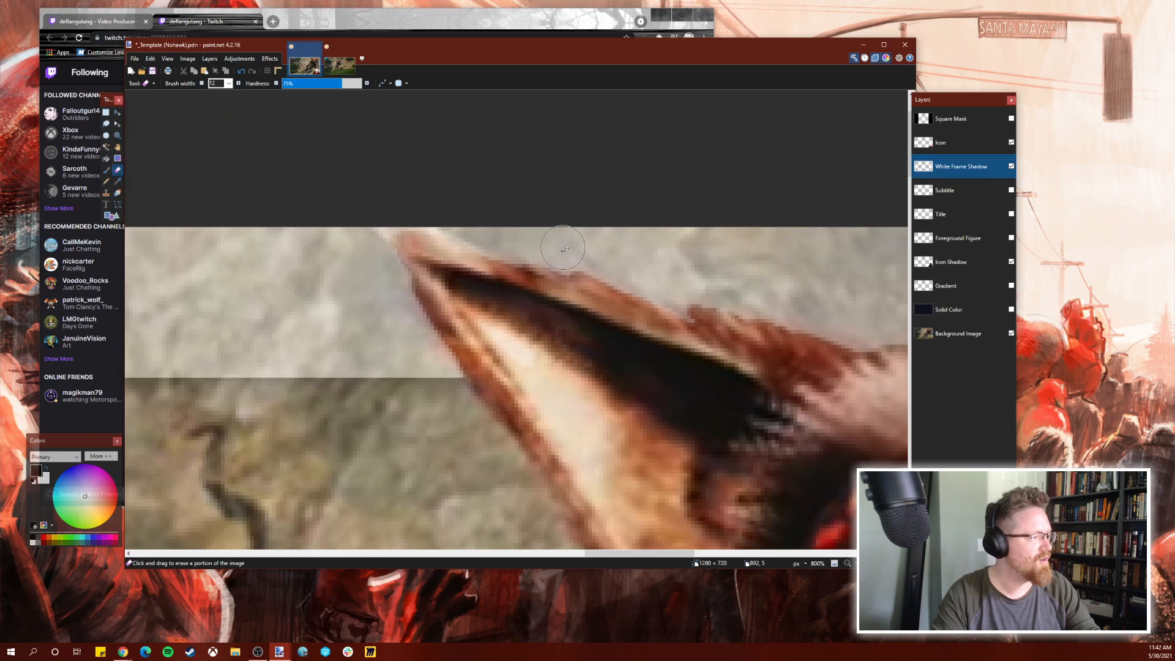
{"action": "scroll", "coordinate": [555, 295], "scroll_direction": "up", "scroll_amount": 2}
{"action": "scroll", "coordinate": [555, 295], "scroll_direction": "up", "scroll_amount": 2}
{"action": "left_click", "coordinate": [202, 84]}
{"action": "left_click", "coordinate": [202, 84]}
{"action": "left_click", "coordinate": [202, 84]}
{"action": "left_click", "coordinate": [202, 84]}
{"action": "left_click", "coordinate": [202, 84]}
{"action": "left_click", "coordinate": [202, 83]}
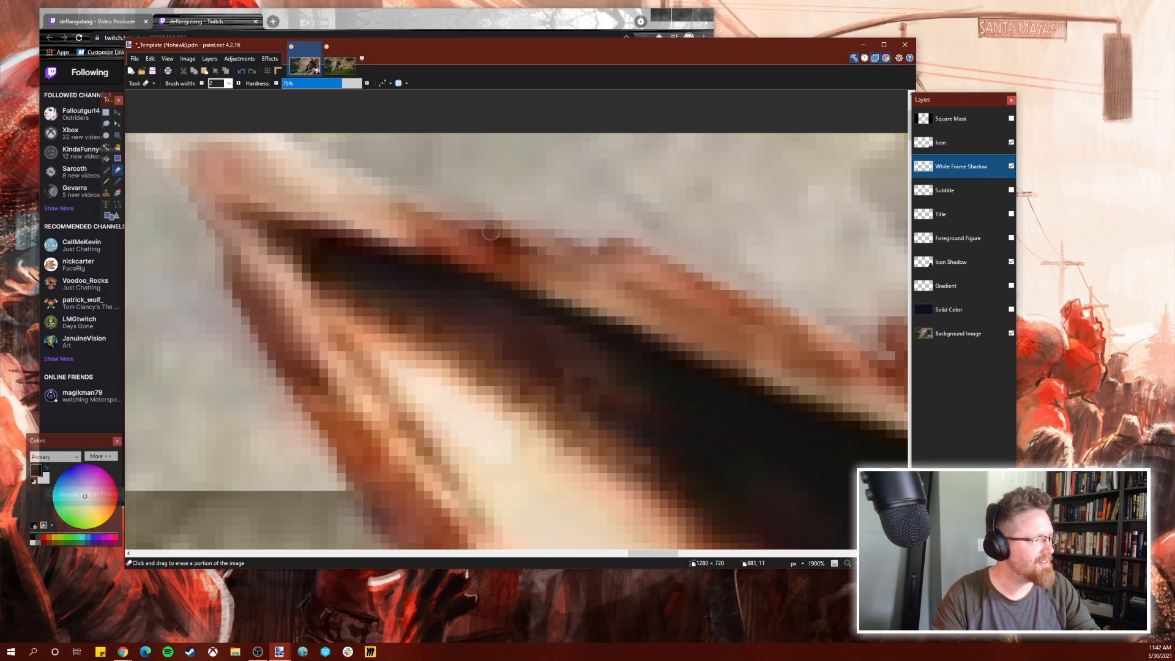
{"action": "left_click", "coordinate": [476, 214]}
{"action": "left_click", "coordinate": [606, 243]}
Erase the leftover frame shadow along the left ear's upper edge toward the fur at its base.
{"action": "scroll", "coordinate": [635, 292], "scroll_direction": "right", "scroll_amount": 2}
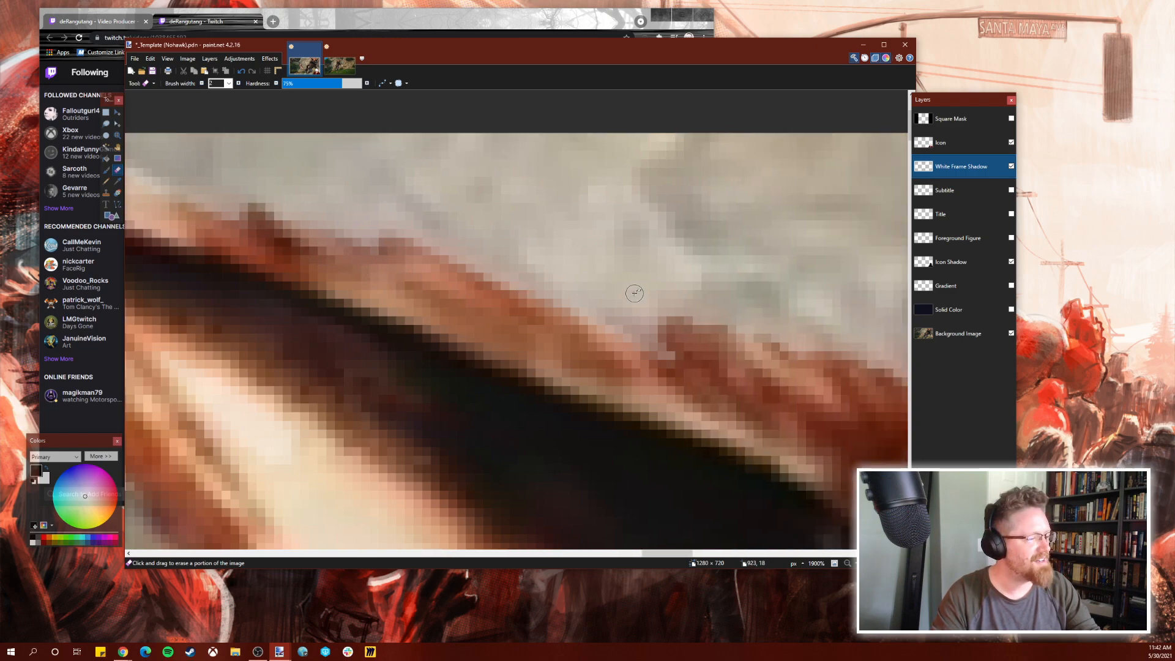
{"action": "left_click_drag", "start_coordinate": [501, 343], "coordinate": [479, 328]}
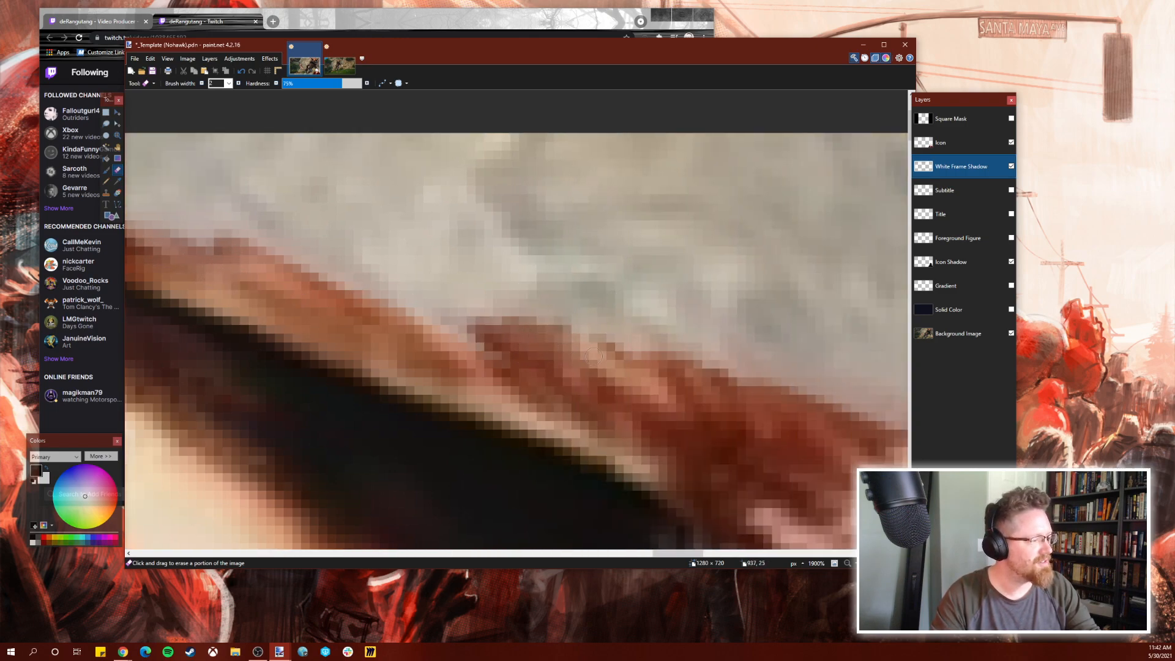
{"action": "scroll", "coordinate": [752, 425], "scroll_direction": "down", "scroll_amount": 4}
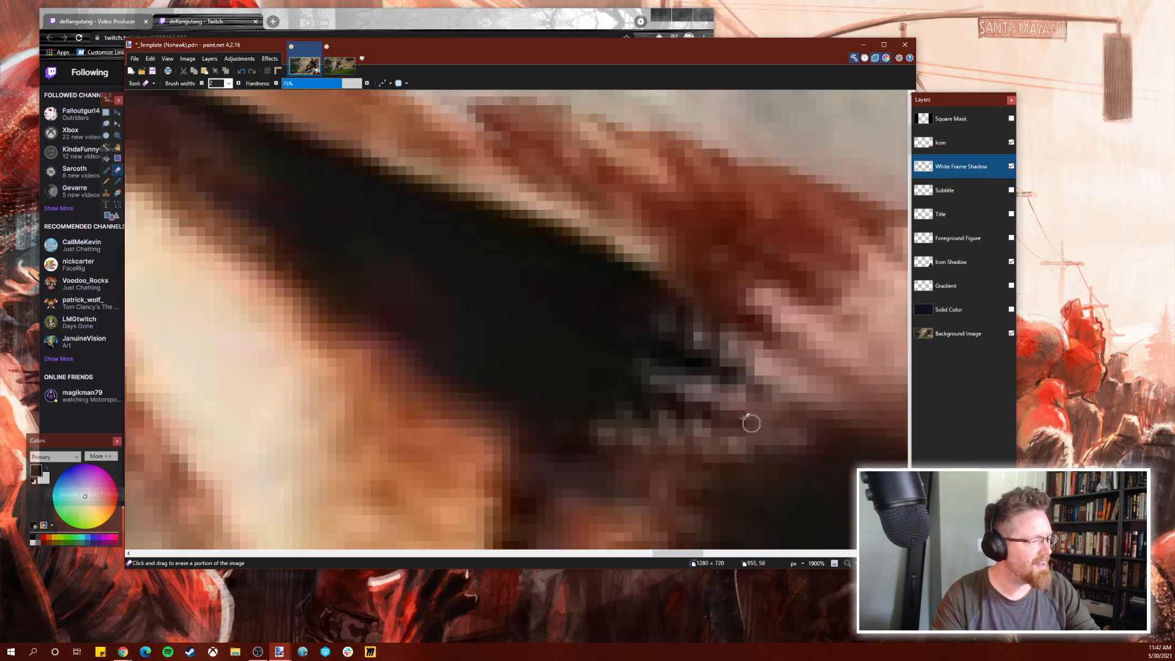
{"action": "scroll", "coordinate": [753, 425], "scroll_direction": "right", "scroll_amount": 4}
{"action": "scroll", "coordinate": [704, 404], "scroll_direction": "up", "scroll_amount": 3}
{"action": "mouse_move", "coordinate": [626, 354]}
{"action": "left_mouse_down"}
{"action": "mouse_move", "coordinate": [689, 388]}
{"action": "mouse_move", "coordinate": [654, 350]}
{"action": "mouse_move", "coordinate": [719, 379]}
{"action": "mouse_move", "coordinate": [658, 347]}
{"action": "mouse_move", "coordinate": [620, 356]}
{"action": "mouse_move", "coordinate": [588, 341]}
{"action": "left_mouse_up"}
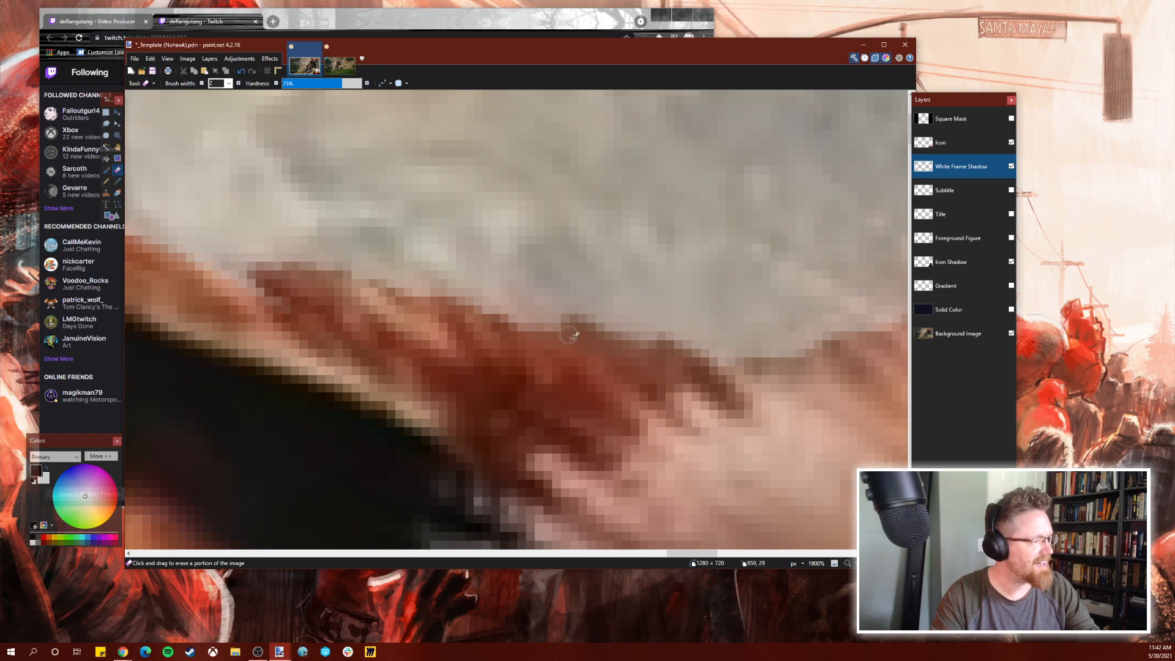
Erase the frame shadow along the fur from the left ear's base up over the striped crown of the head.
{"action": "scroll", "coordinate": [564, 332], "scroll_direction": "right", "scroll_amount": 4}
{"action": "mouse_move", "coordinate": [471, 324]}
{"action": "left_mouse_down"}
{"action": "mouse_move", "coordinate": [504, 317]}
{"action": "mouse_move", "coordinate": [468, 300]}
{"action": "mouse_move", "coordinate": [592, 346]}
{"action": "mouse_move", "coordinate": [525, 293]}
{"action": "mouse_move", "coordinate": [575, 316]}
{"action": "mouse_move", "coordinate": [544, 271]}
{"action": "mouse_move", "coordinate": [558, 258]}
{"action": "mouse_move", "coordinate": [622, 295]}
{"action": "mouse_move", "coordinate": [555, 256]}
{"action": "left_mouse_up"}
{"action": "mouse_move", "coordinate": [638, 289]}
{"action": "left_mouse_down"}
{"action": "mouse_move", "coordinate": [670, 250]}
{"action": "mouse_move", "coordinate": [705, 249]}
{"action": "left_mouse_up"}
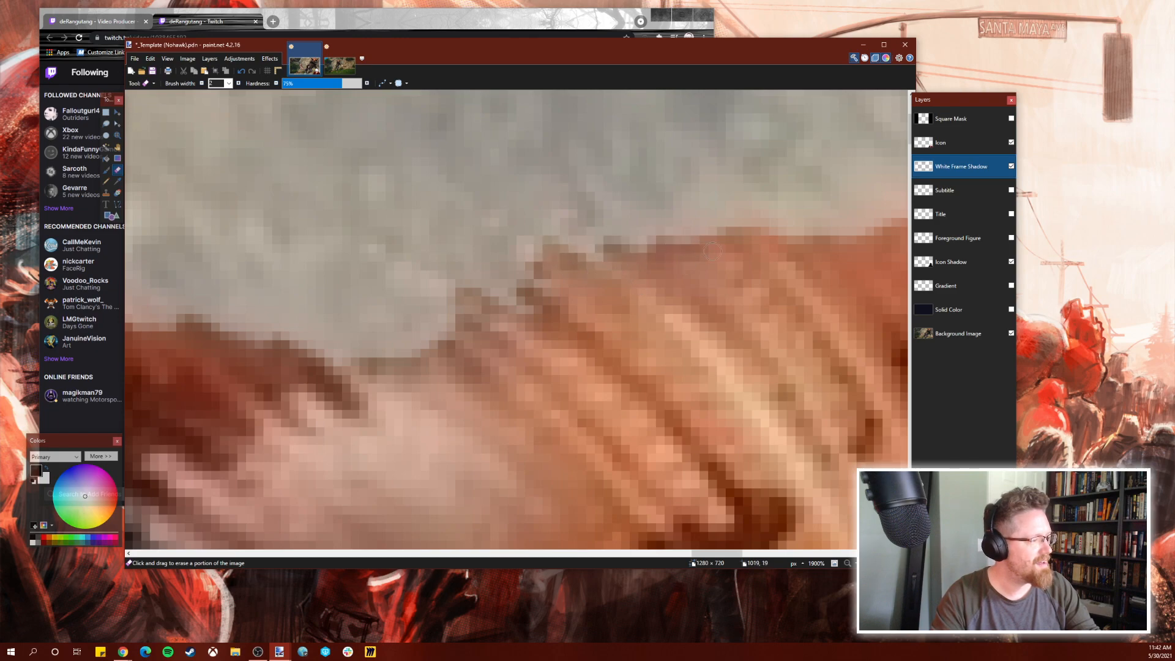
{"action": "left_click", "coordinate": [741, 227]}
{"action": "scroll", "coordinate": [703, 281], "scroll_direction": "right", "scroll_amount": 4}
{"action": "mouse_move", "coordinate": [461, 237]}
{"action": "left_mouse_down"}
{"action": "mouse_move", "coordinate": [497, 245]}
{"action": "mouse_move", "coordinate": [509, 210]}
{"action": "left_mouse_up"}
{"action": "mouse_move", "coordinate": [574, 272]}
{"action": "left_mouse_down"}
{"action": "mouse_move", "coordinate": [618, 238]}
{"action": "mouse_move", "coordinate": [659, 242]}
{"action": "left_mouse_up"}
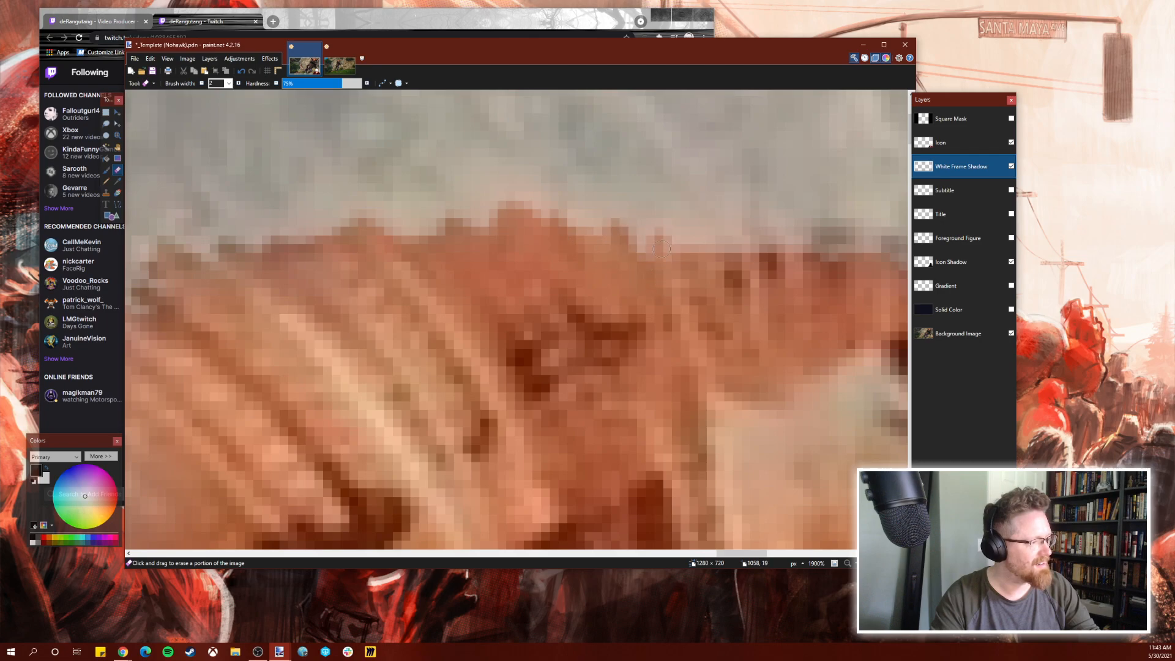
Touch up the small fur tufts on the right ear's upper edge by erasing the frame shadow around them.
{"action": "scroll", "coordinate": [734, 269], "scroll_direction": "down", "scroll_amount": 8}
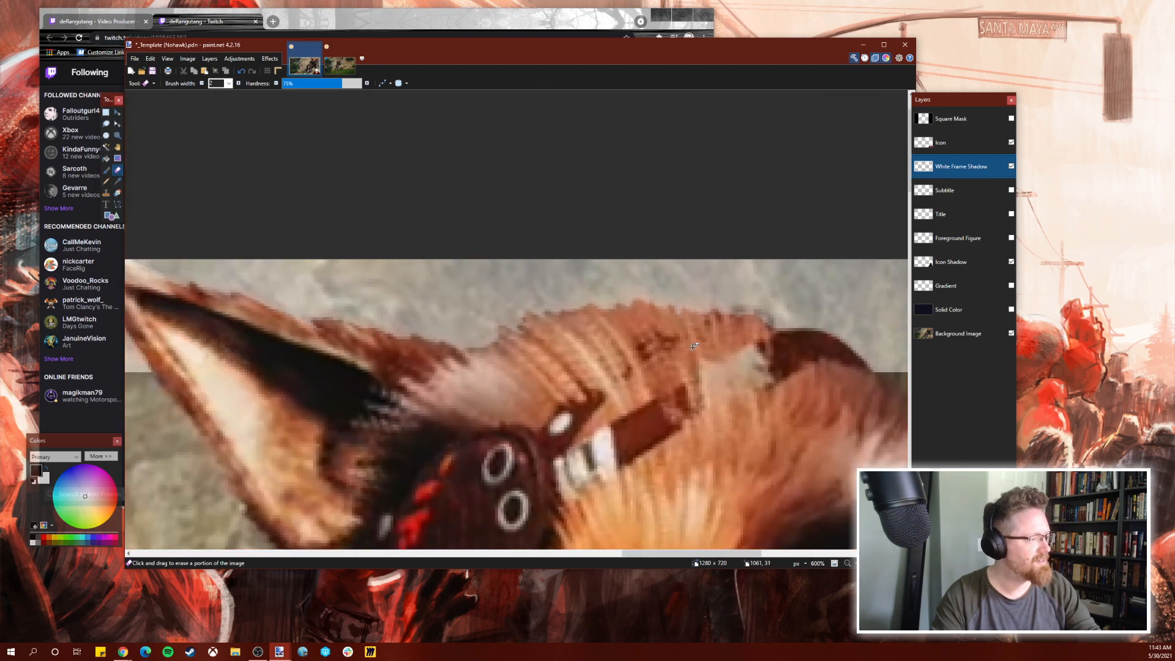
{"action": "scroll", "coordinate": [710, 427], "scroll_direction": "right", "scroll_amount": 3}
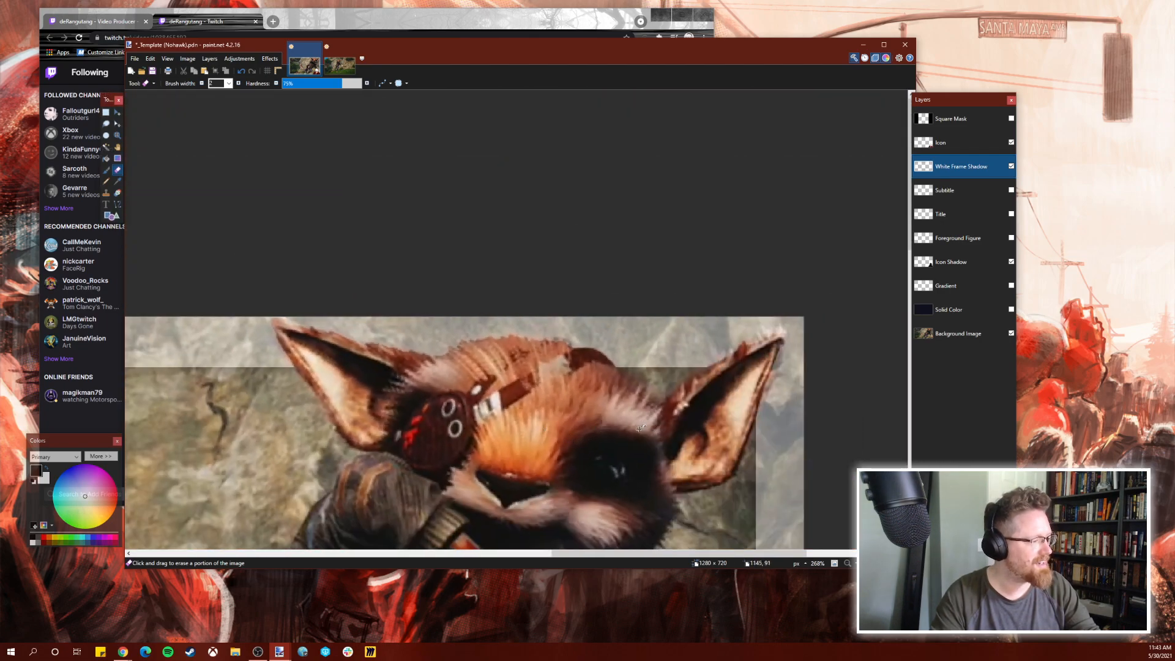
{"action": "scroll", "coordinate": [638, 428], "scroll_direction": "up", "scroll_amount": 7}
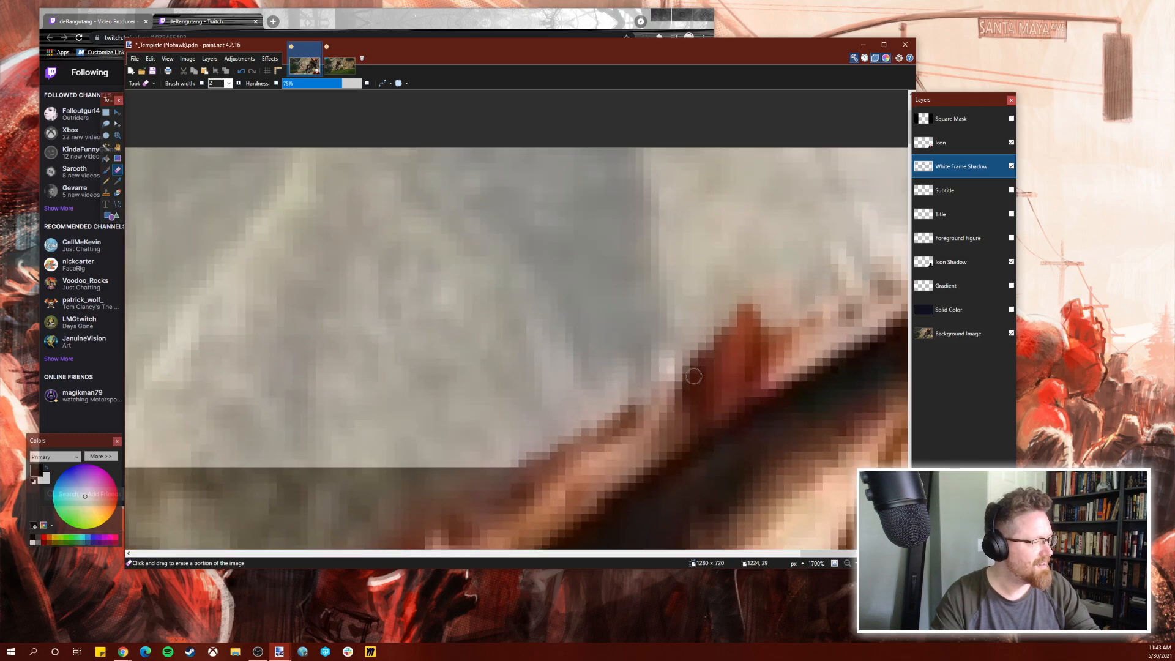
{"action": "left_click_drag", "start_coordinate": [693, 376], "coordinate": [664, 402]}
{"action": "left_click_drag", "start_coordinate": [788, 343], "coordinate": [788, 334]}
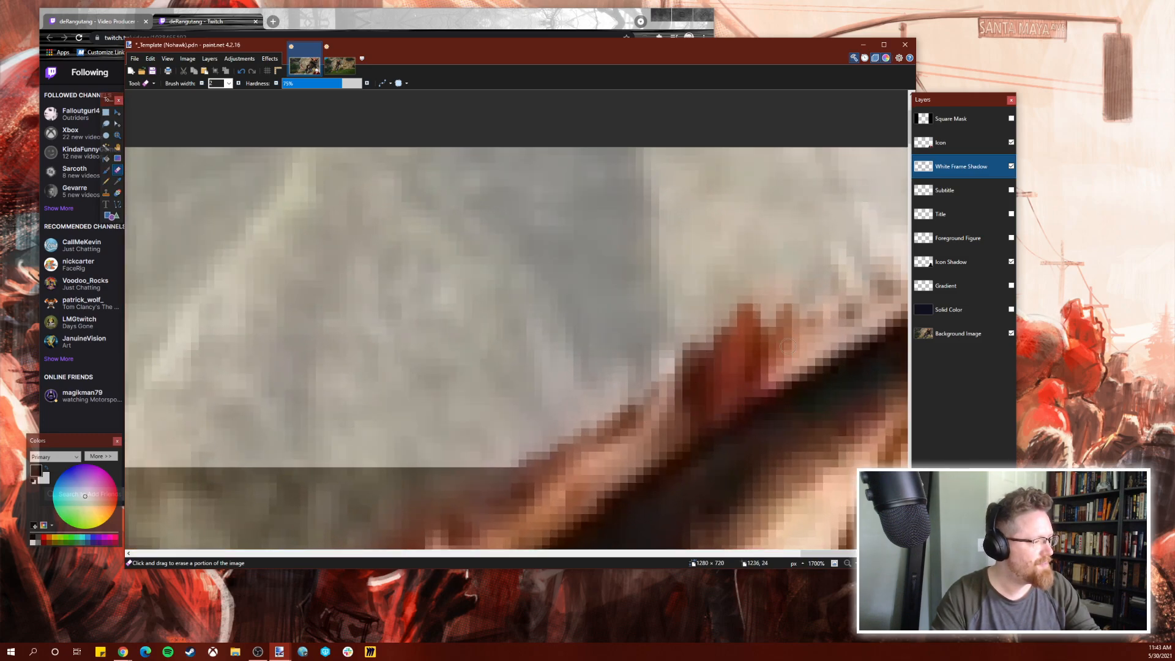
Return to the left ear and erase thin fur strands into the frame shadow along its upper edge with a finer Eraser brush.
{"action": "scroll", "coordinate": [683, 404], "scroll_direction": "down", "scroll_amount": 8}
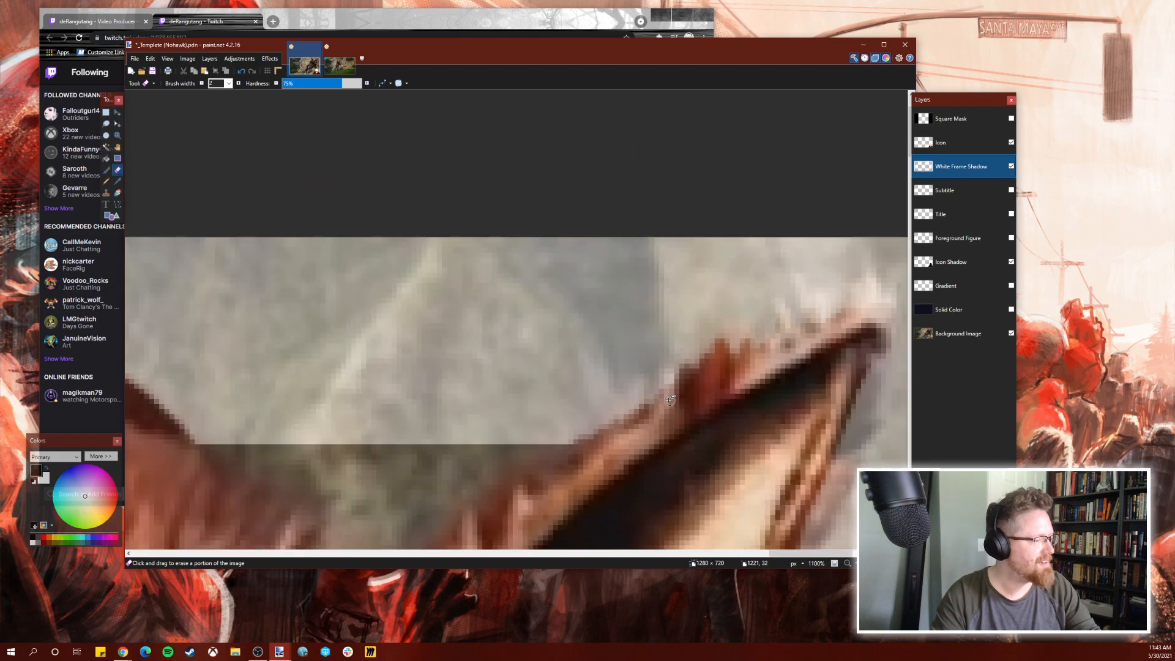
{"action": "scroll", "coordinate": [687, 424], "scroll_direction": "left", "scroll_amount": 1}
{"action": "scroll", "coordinate": [676, 394], "scroll_direction": "left", "scroll_amount": 3}
{"action": "scroll", "coordinate": [641, 383], "scroll_direction": "right", "scroll_amount": 3}
{"action": "scroll", "coordinate": [641, 378], "scroll_direction": "left", "scroll_amount": 5}
{"action": "scroll", "coordinate": [641, 378], "scroll_direction": "up", "scroll_amount": 8}
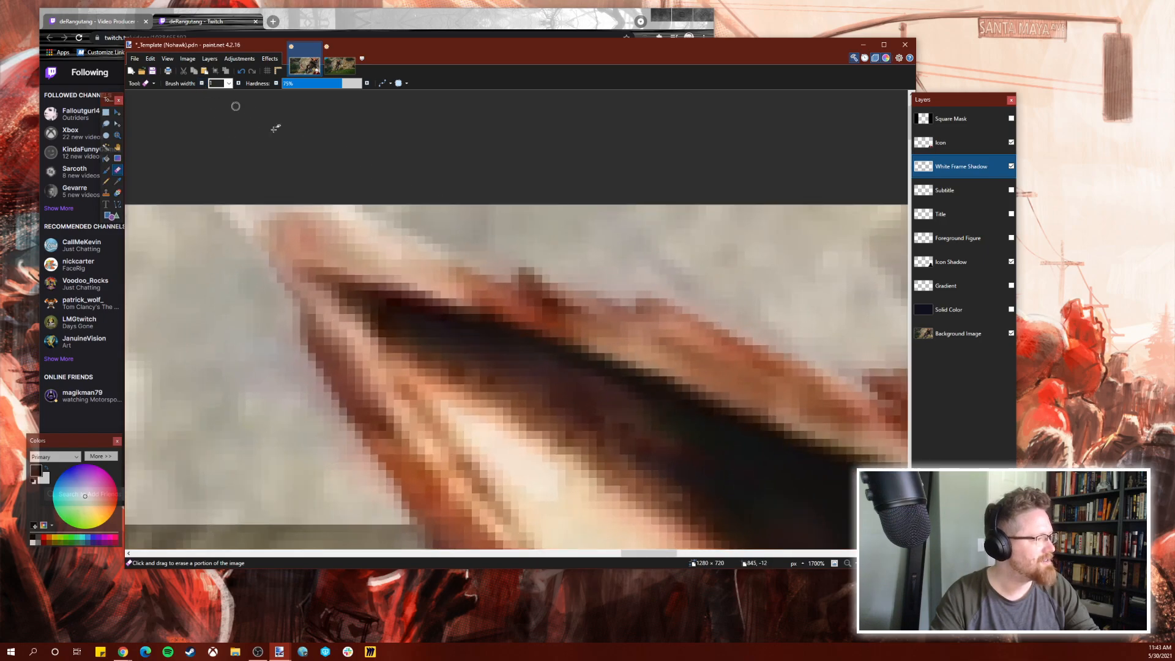
{"action": "scroll", "coordinate": [579, 317], "scroll_direction": "up", "scroll_amount": 3}
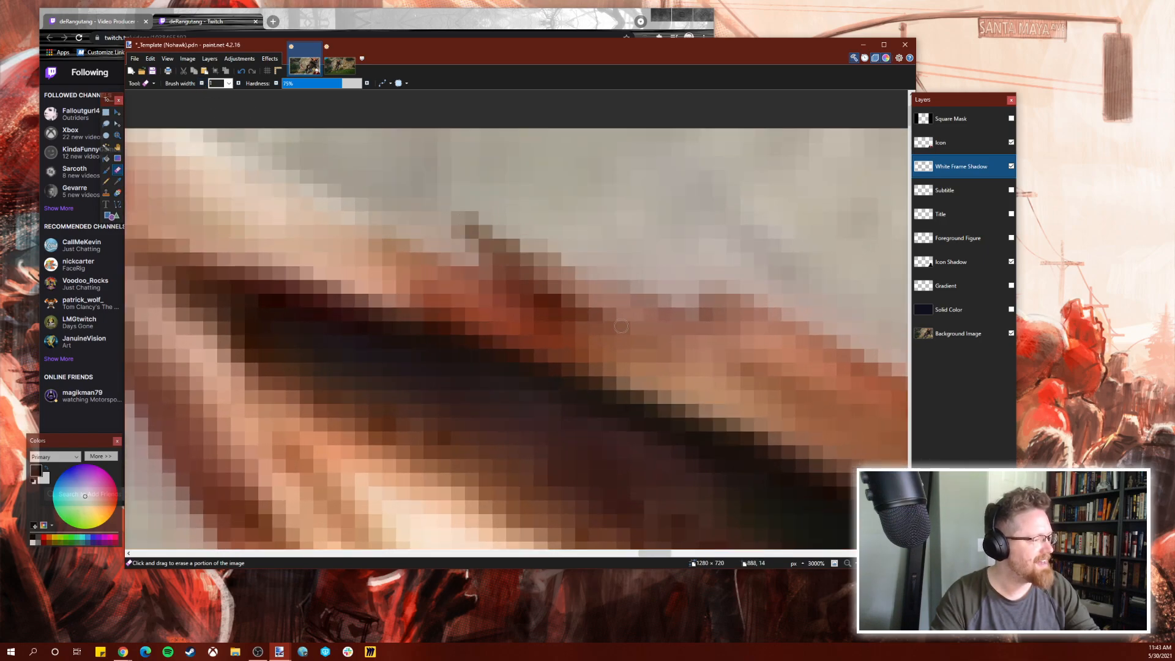
{"action": "left_click_drag", "start_coordinate": [775, 300], "coordinate": [803, 329]}
{"action": "scroll", "coordinate": [795, 375], "scroll_direction": "right", "scroll_amount": 5}
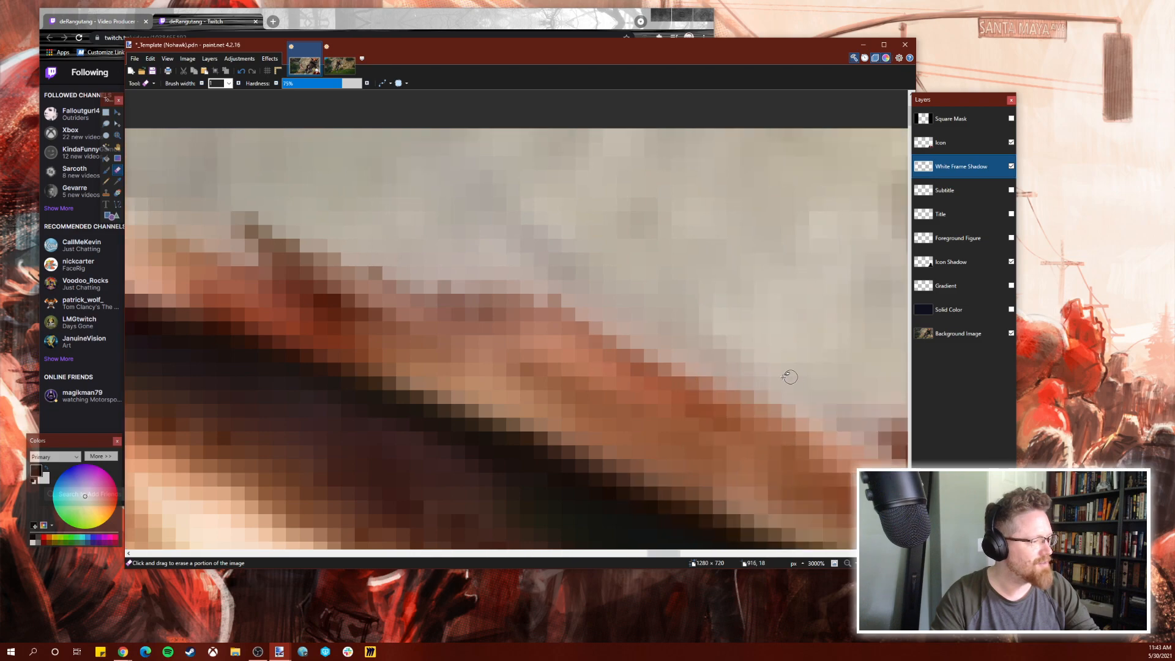
{"action": "mouse_move", "coordinate": [374, 368]}
{"action": "left_mouse_down"}
{"action": "mouse_move", "coordinate": [393, 416]}
{"action": "mouse_move", "coordinate": [390, 382]}
{"action": "left_mouse_up"}
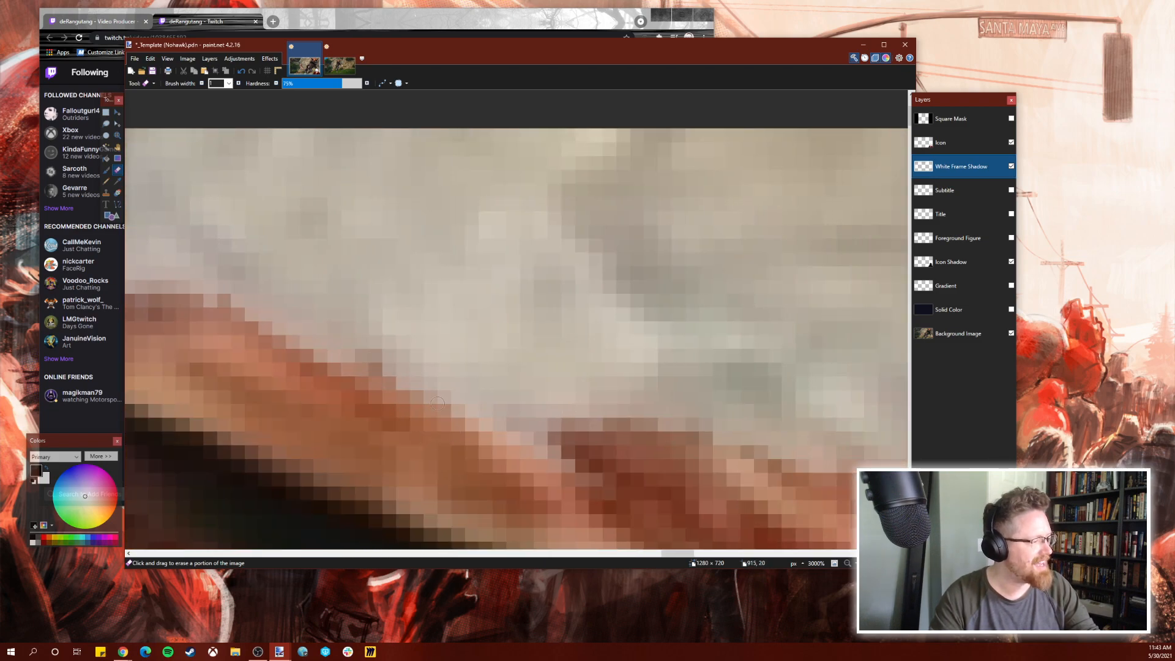
Erase fine strands of frame shadow along the dark red fur at the left ear's base.
{"action": "mouse_move", "coordinate": [608, 465]}
{"action": "left_mouse_down"}
{"action": "mouse_move", "coordinate": [665, 422]}
{"action": "mouse_move", "coordinate": [769, 483]}
{"action": "left_mouse_up"}
{"action": "scroll", "coordinate": [565, 350], "scroll_direction": "down", "scroll_amount": 3}
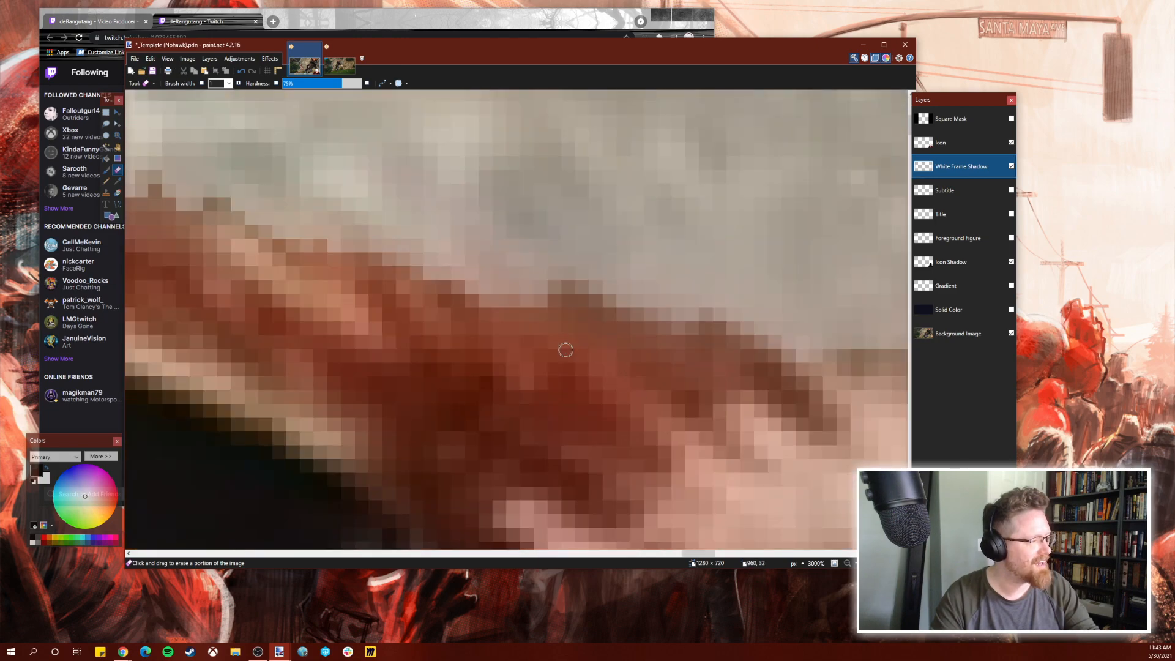
{"action": "mouse_move", "coordinate": [566, 350]}
{"action": "left_mouse_down"}
{"action": "mouse_move", "coordinate": [586, 308]}
{"action": "mouse_move", "coordinate": [546, 273]}
{"action": "mouse_move", "coordinate": [624, 337]}
{"action": "mouse_move", "coordinate": [677, 344]}
{"action": "mouse_move", "coordinate": [671, 281]}
{"action": "left_mouse_up"}
{"action": "scroll", "coordinate": [568, 391], "scroll_direction": "down", "scroll_amount": 3}
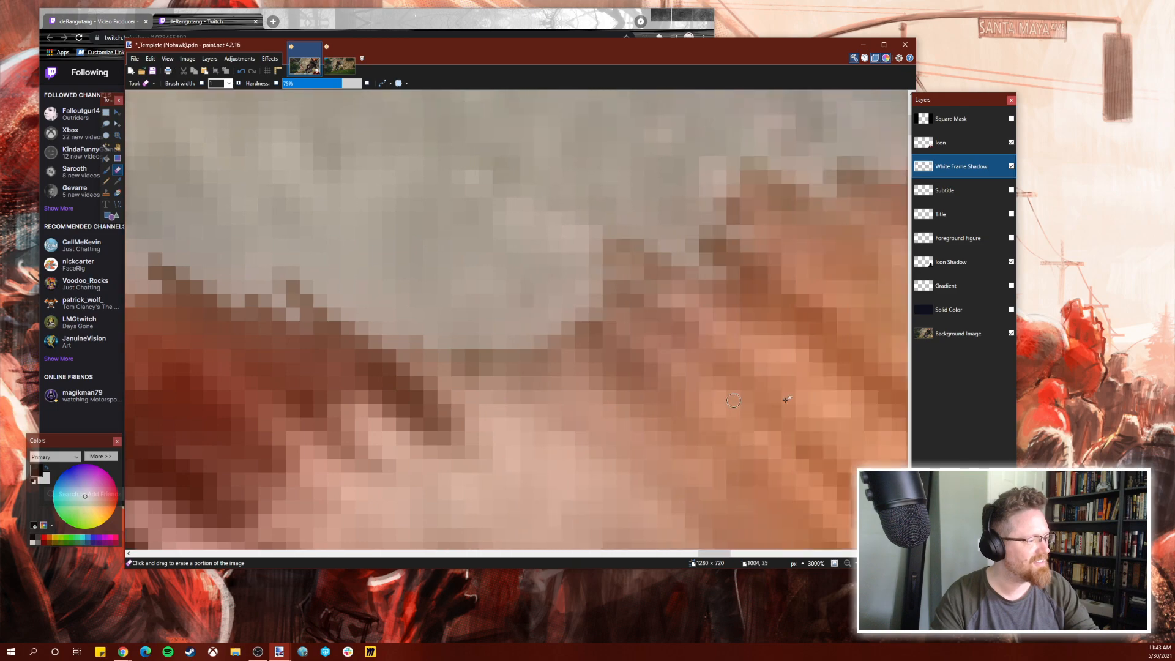
Erase short fur strands from the frame shadow where the left ear's base meets the striped crown.
{"action": "scroll", "coordinate": [569, 391], "scroll_direction": "down", "scroll_amount": 2}
{"action": "mouse_move", "coordinate": [526, 367]}
{"action": "left_mouse_down"}
{"action": "mouse_move", "coordinate": [533, 342]}
{"action": "mouse_move", "coordinate": [597, 386]}
{"action": "mouse_move", "coordinate": [598, 352]}
{"action": "mouse_move", "coordinate": [564, 341]}
{"action": "mouse_move", "coordinate": [587, 326]}
{"action": "mouse_move", "coordinate": [575, 294]}
{"action": "left_mouse_up"}
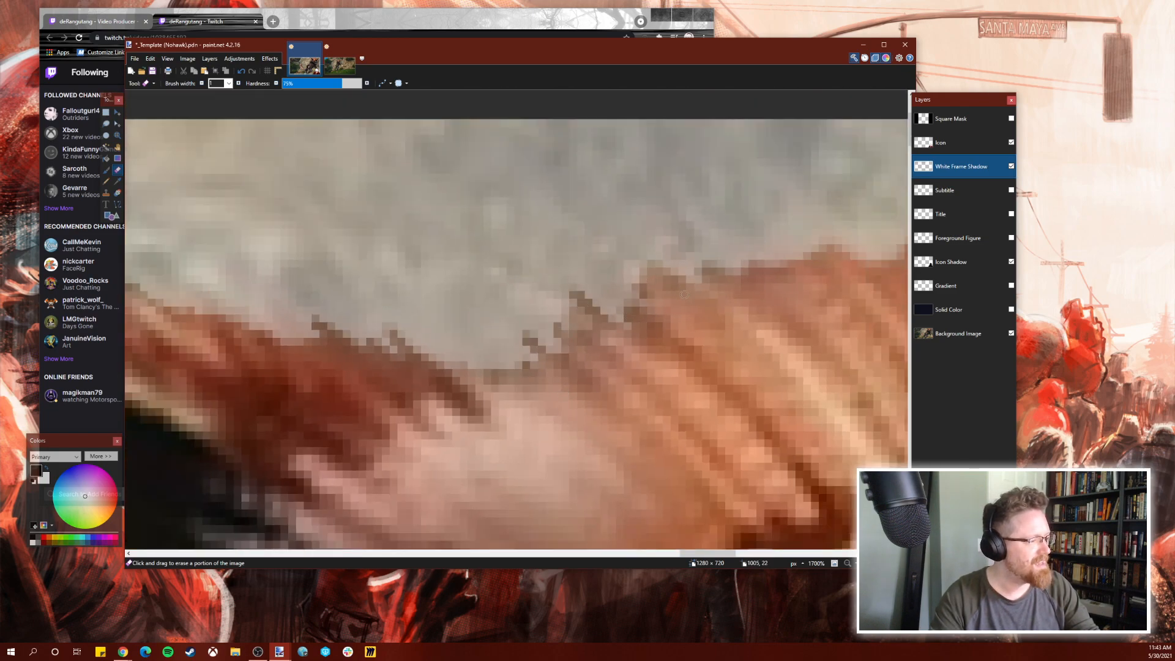
{"action": "left_click_drag", "start_coordinate": [698, 269], "coordinate": [681, 257]}
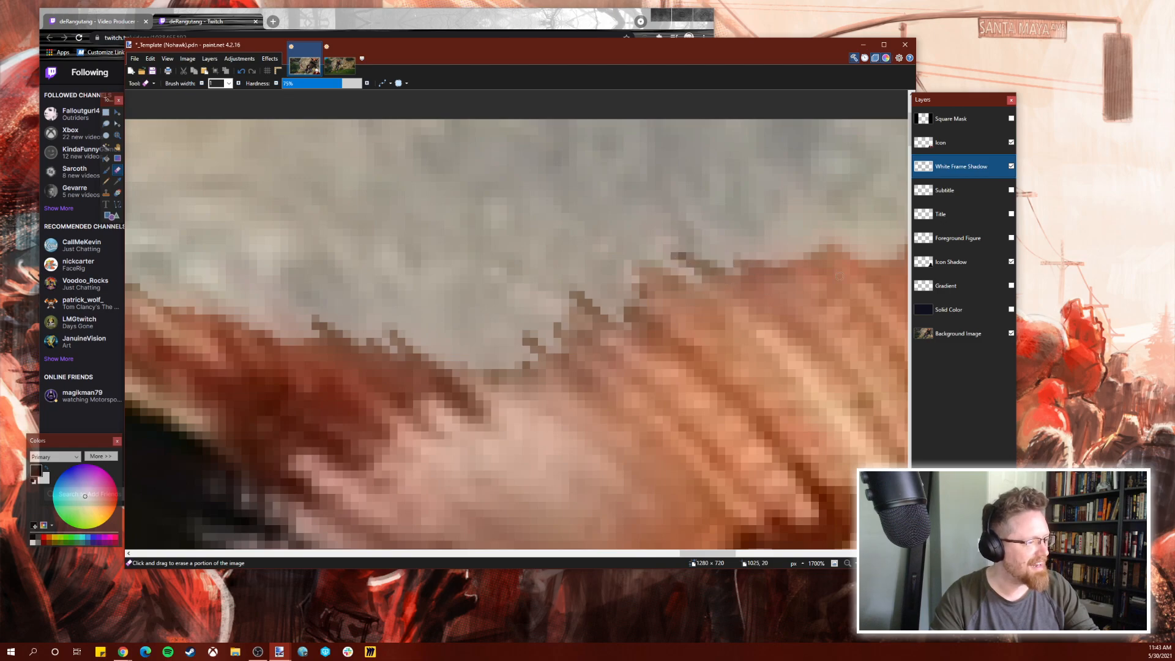
Continue erasing fine fur strands from the frame shadow across the crown and along the right ear's upper edge.
{"action": "scroll", "coordinate": [819, 246], "scroll_direction": "down", "scroll_amount": 10}
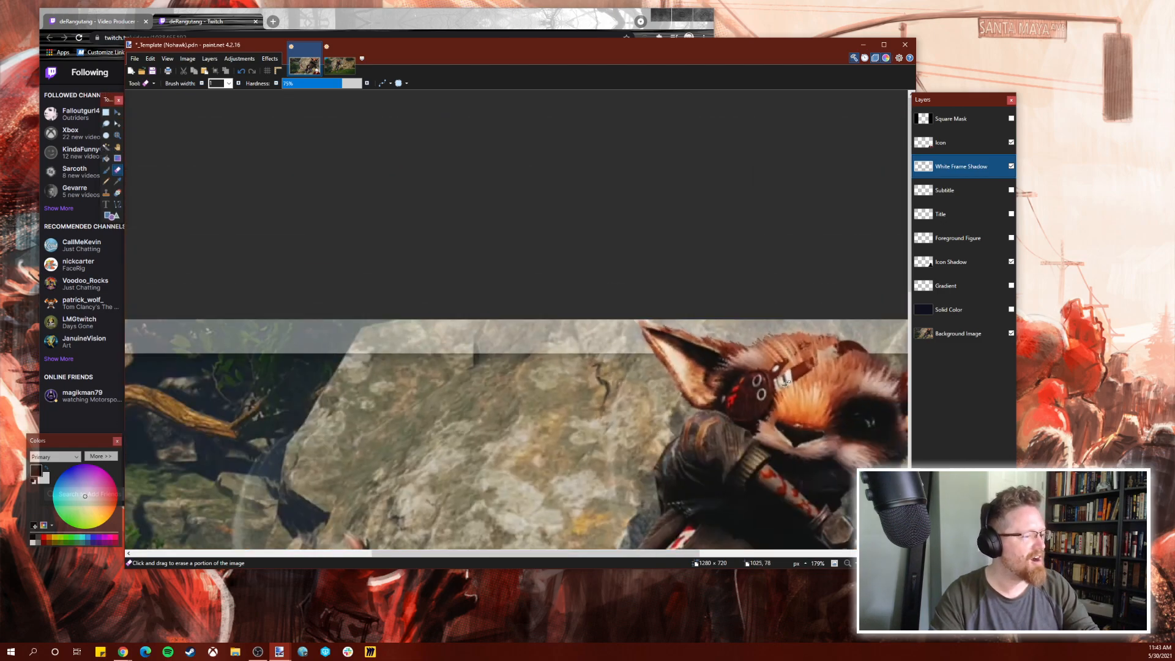
{"action": "scroll", "coordinate": [586, 374], "scroll_direction": "up", "scroll_amount": 9}
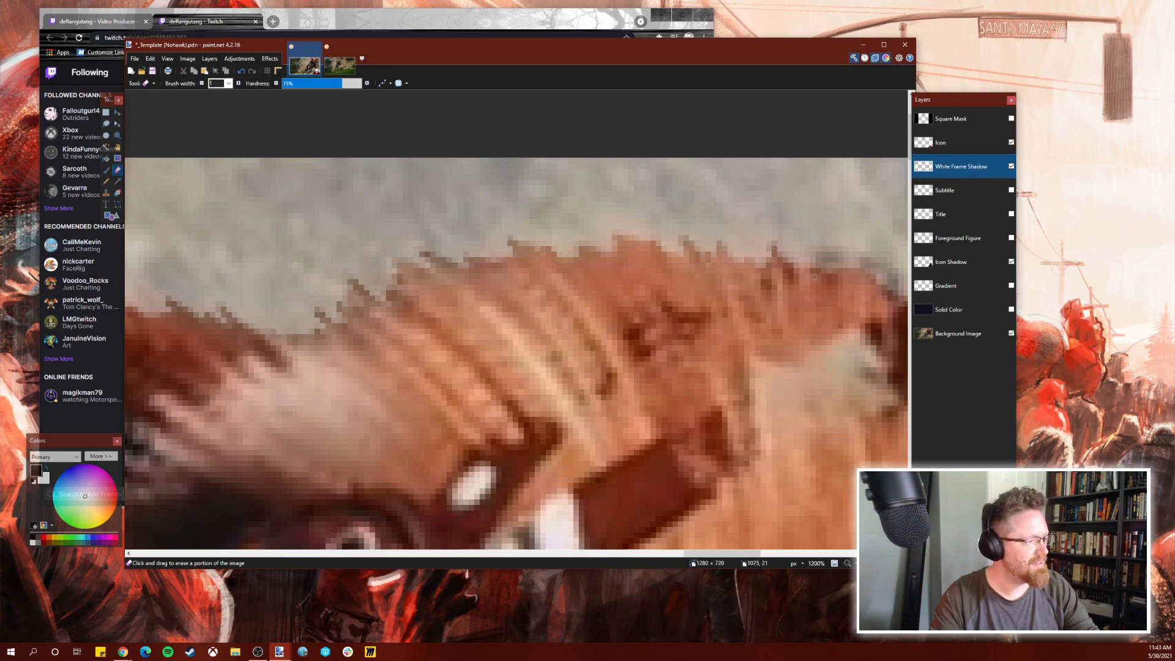
{"action": "scroll", "coordinate": [803, 306], "scroll_direction": "right", "scroll_amount": 3}
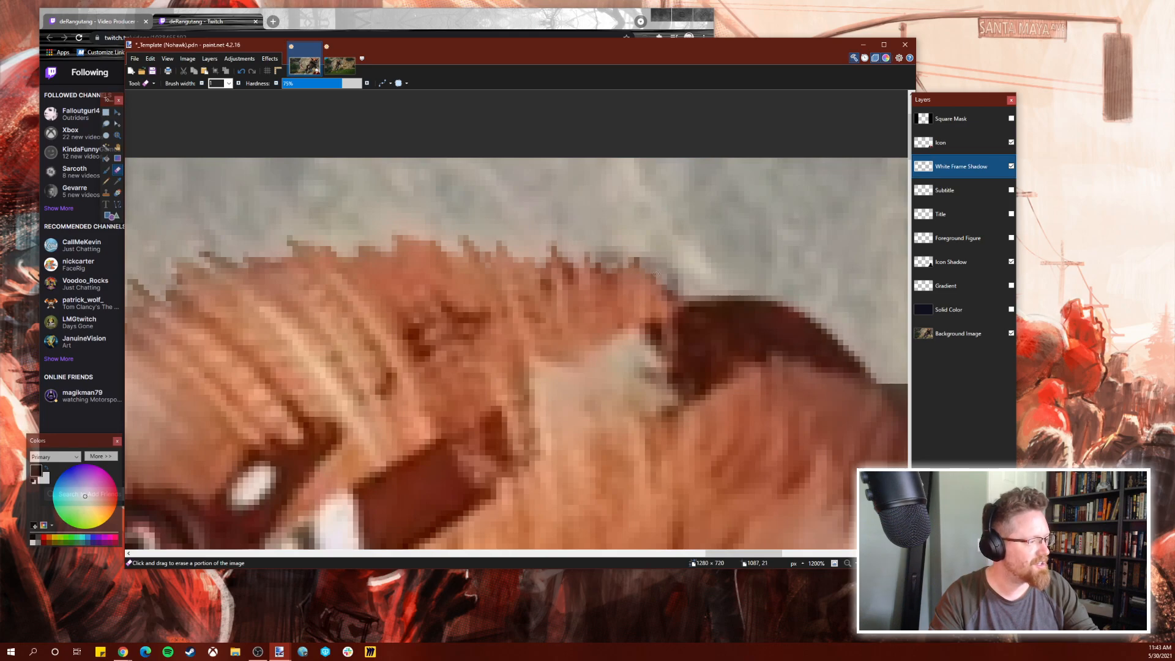
{"action": "scroll", "coordinate": [688, 322], "scroll_direction": "right", "scroll_amount": 11}
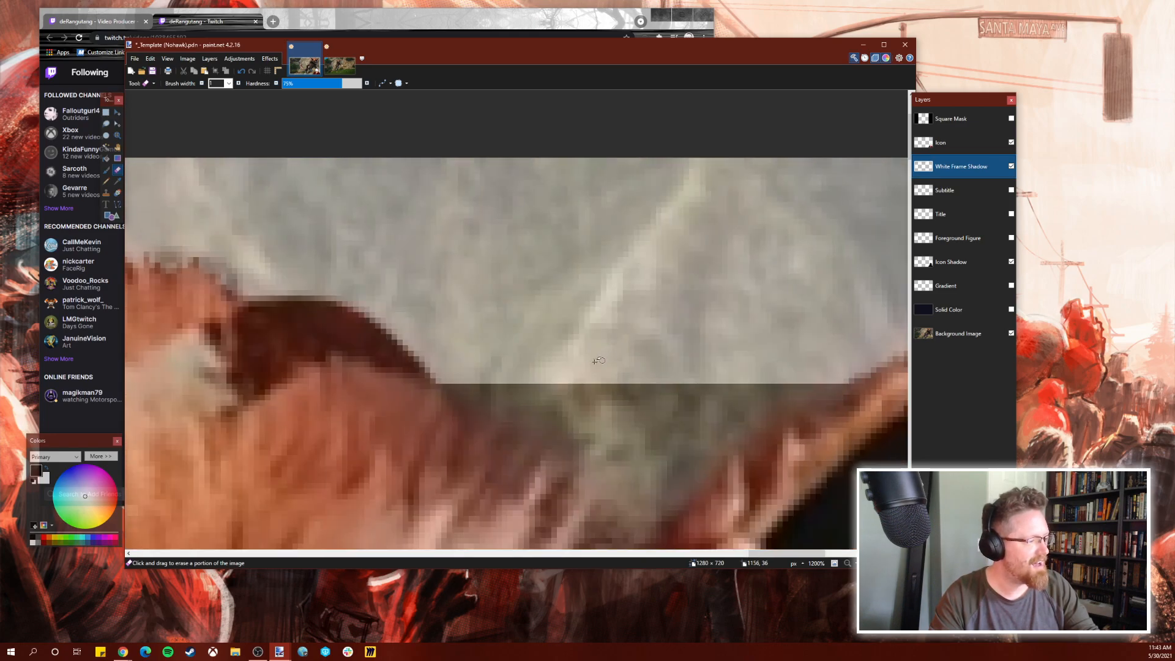
{"action": "scroll", "coordinate": [673, 359], "scroll_direction": "up", "scroll_amount": 1}
{"action": "scroll", "coordinate": [672, 360], "scroll_direction": "right", "scroll_amount": 4}
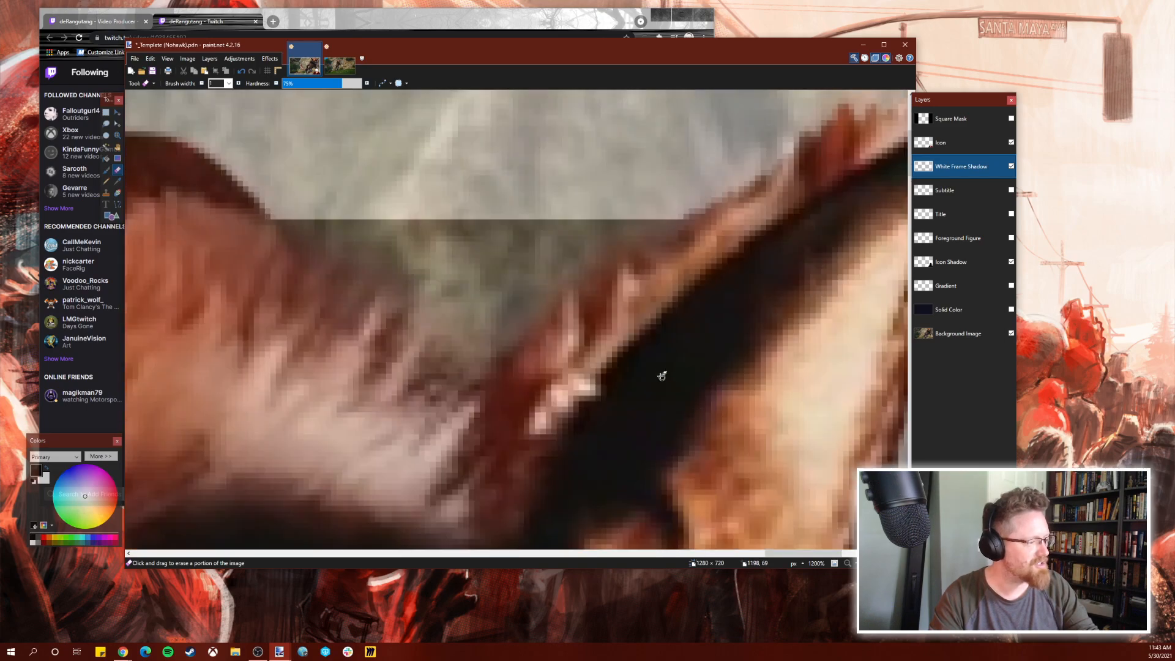
{"action": "scroll", "coordinate": [595, 327], "scroll_direction": "down", "scroll_amount": 1}
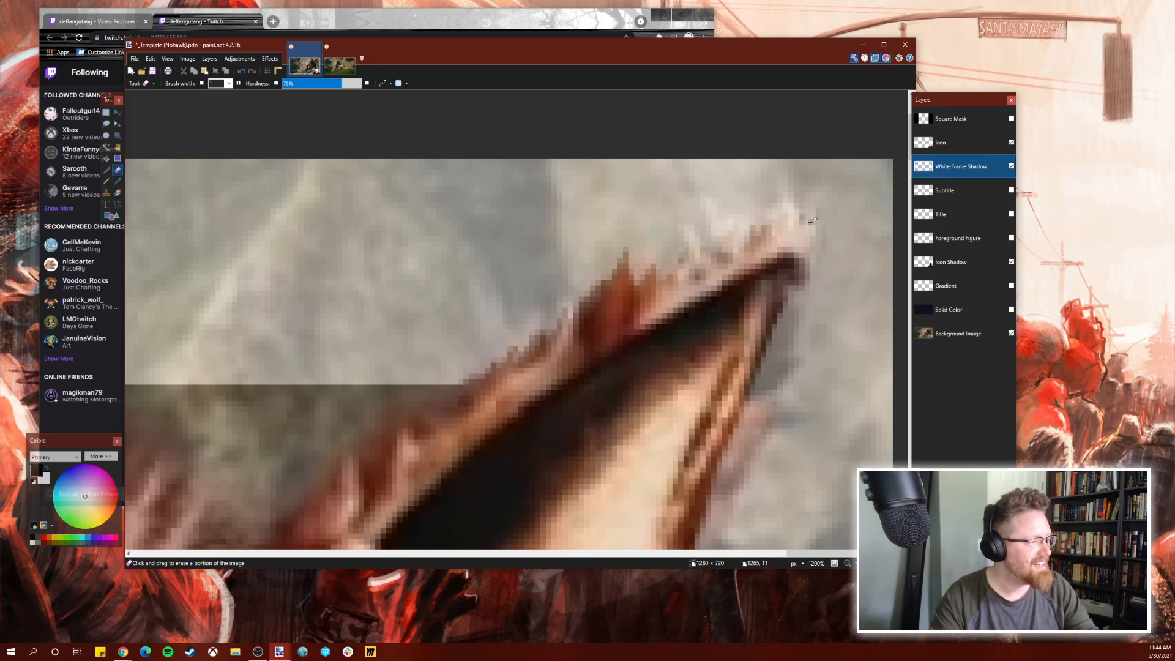
Raise the White Frame Shadow layer's opacity to its maximum.
{"action": "scroll", "coordinate": [739, 319], "scroll_direction": "down", "scroll_amount": 10}
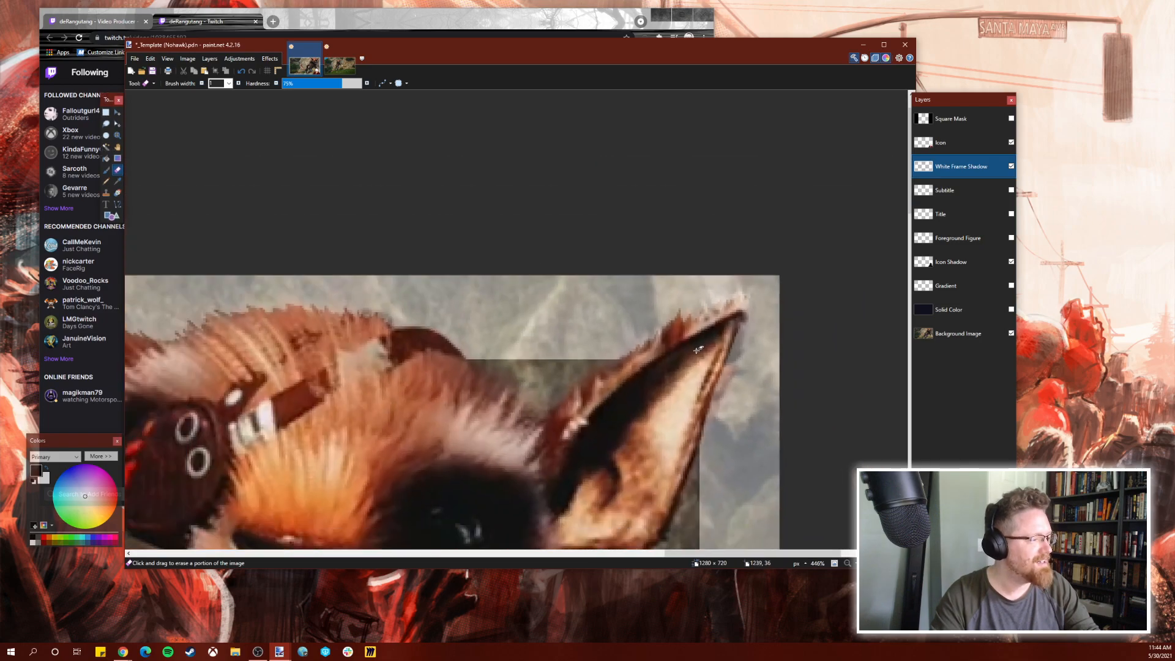
{"action": "scroll", "coordinate": [693, 351], "scroll_direction": "down", "scroll_amount": 2}
{"action": "scroll", "coordinate": [678, 334], "scroll_direction": "up", "scroll_amount": 1}
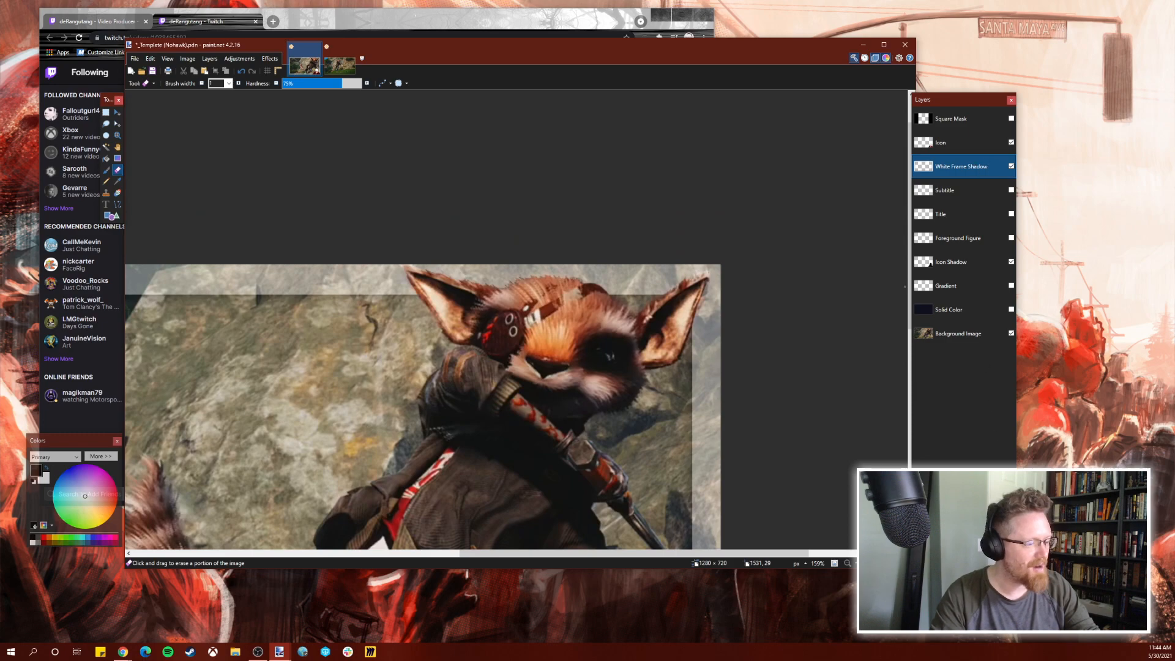
{"action": "key", "text": "F4"}
{"action": "left_click_drag", "start_coordinate": [538, 260], "coordinate": [818, 185]}
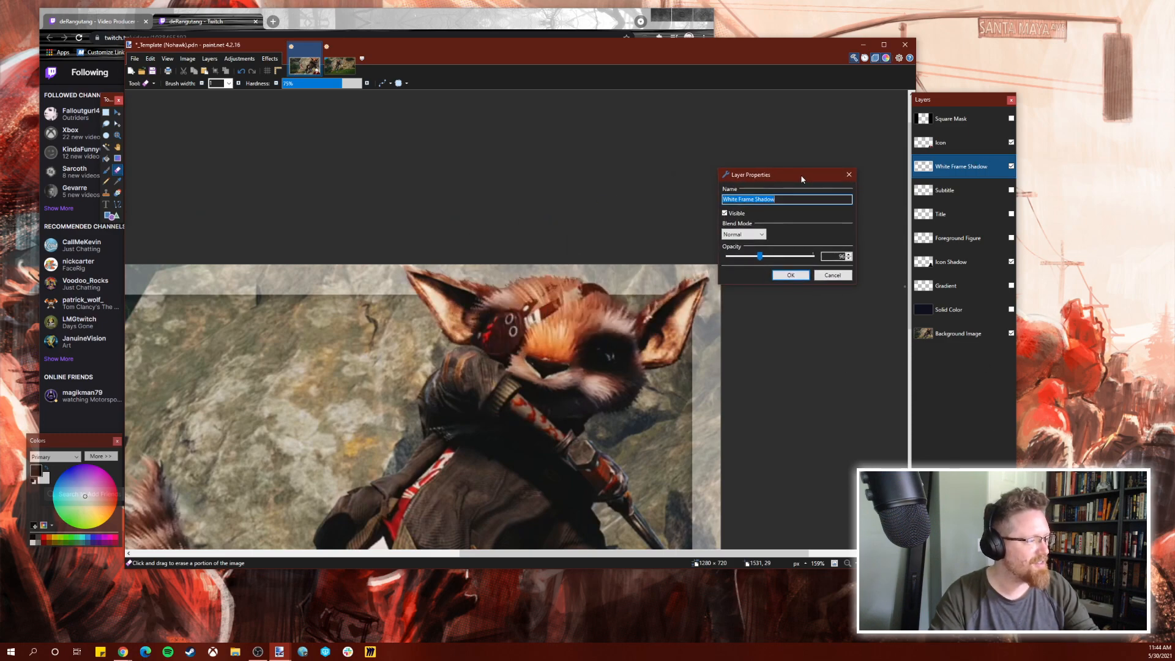
{"action": "left_click", "coordinate": [773, 259]}
{"action": "left_click_drag", "start_coordinate": [774, 261], "coordinate": [854, 275]}
{"action": "left_click", "coordinate": [804, 277]}
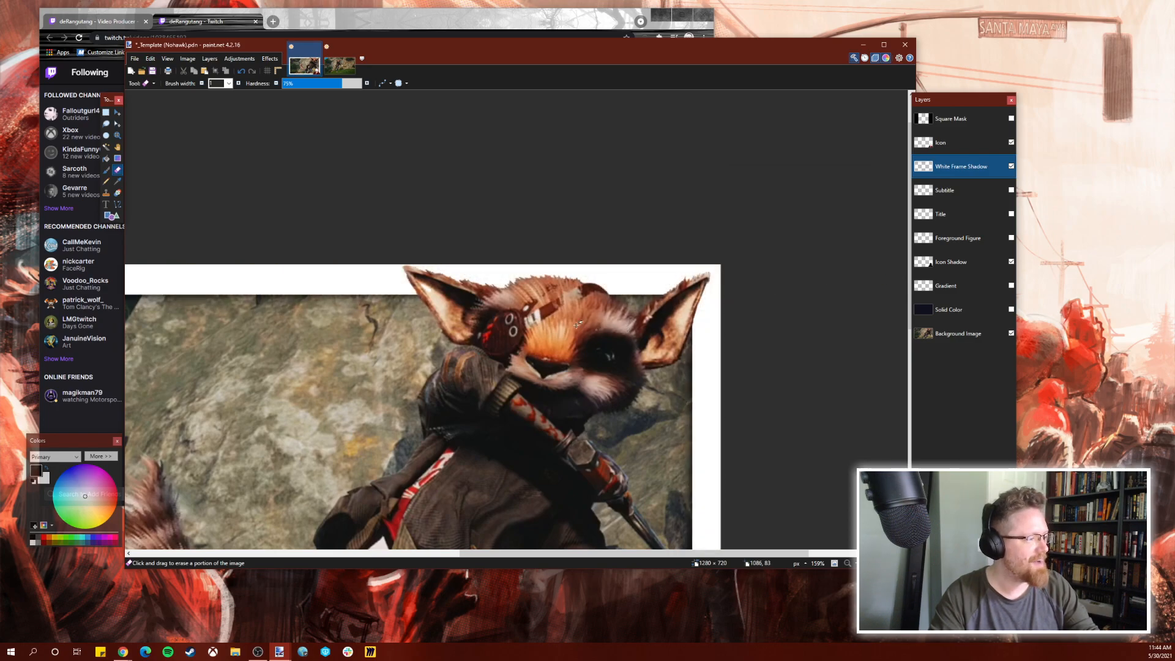
Examine the cut-out edges of the head and both ears against the opaque white frame.
{"action": "scroll", "coordinate": [707, 311], "scroll_direction": "up", "scroll_amount": 2}
{"action": "scroll", "coordinate": [707, 311], "scroll_direction": "up", "scroll_amount": 3}
{"action": "scroll", "coordinate": [695, 312], "scroll_direction": "down", "scroll_amount": 3}
{"action": "scroll", "coordinate": [695, 312], "scroll_direction": "up", "scroll_amount": 5}
{"action": "scroll", "coordinate": [673, 317], "scroll_direction": "left", "scroll_amount": 5}
{"action": "scroll", "coordinate": [666, 319], "scroll_direction": "right", "scroll_amount": 5}
{"action": "scroll", "coordinate": [613, 332], "scroll_direction": "down", "scroll_amount": 3}
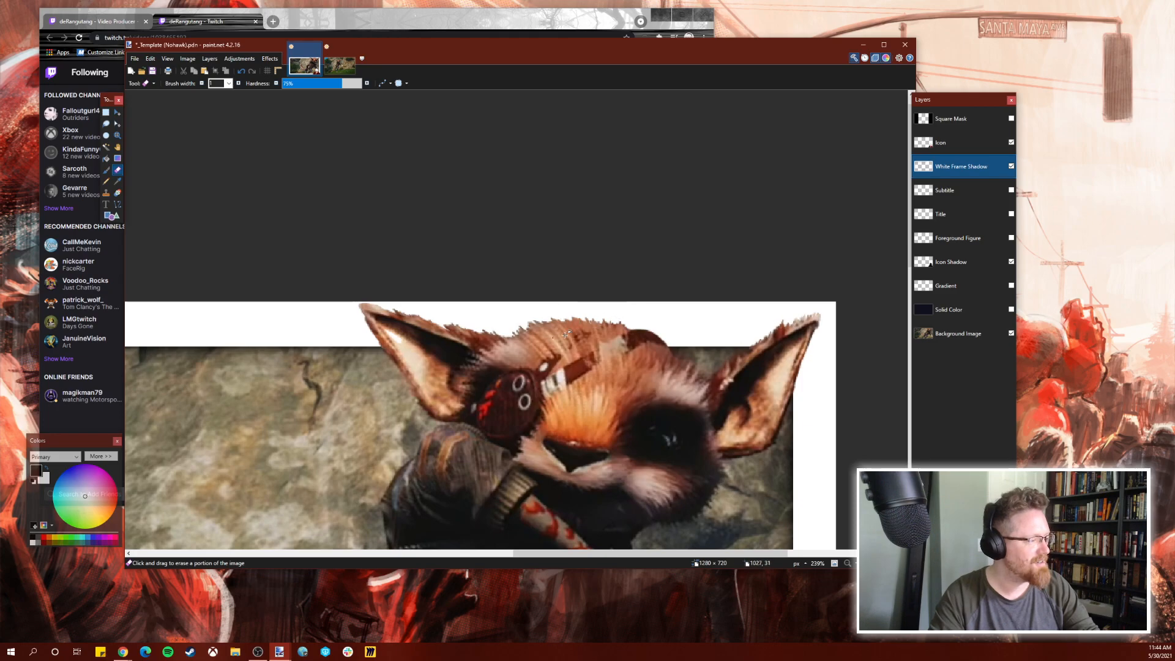
{"action": "scroll", "coordinate": [623, 335], "scroll_direction": "down", "scroll_amount": 4}
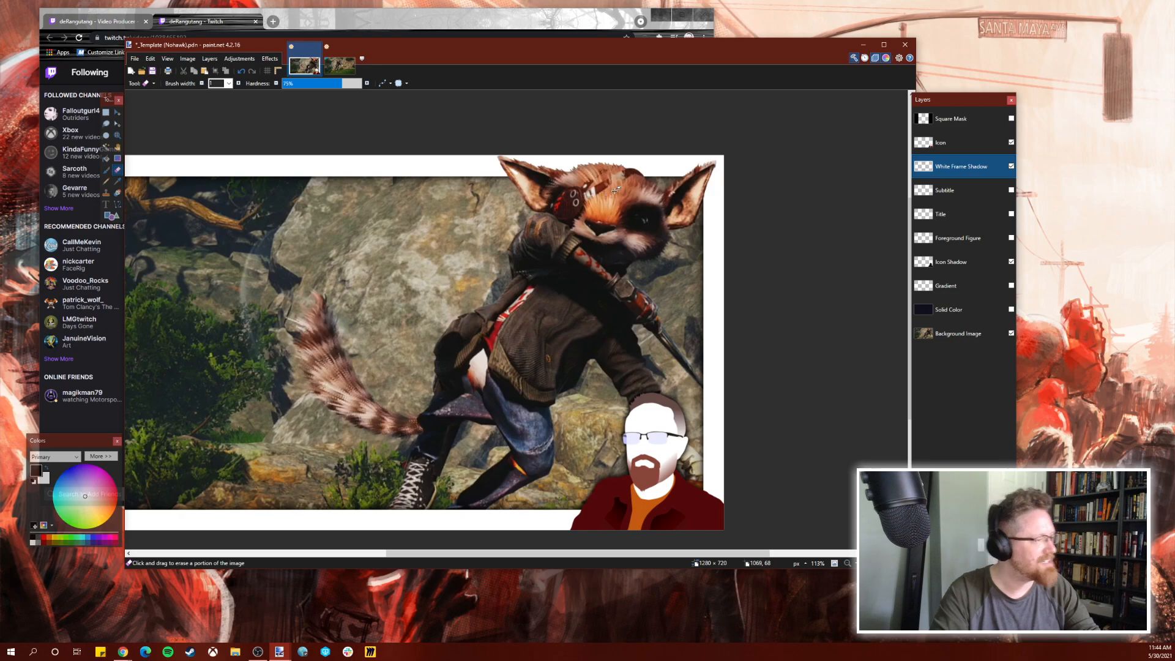
{"action": "scroll", "coordinate": [615, 190], "scroll_direction": "up", "scroll_amount": 10}
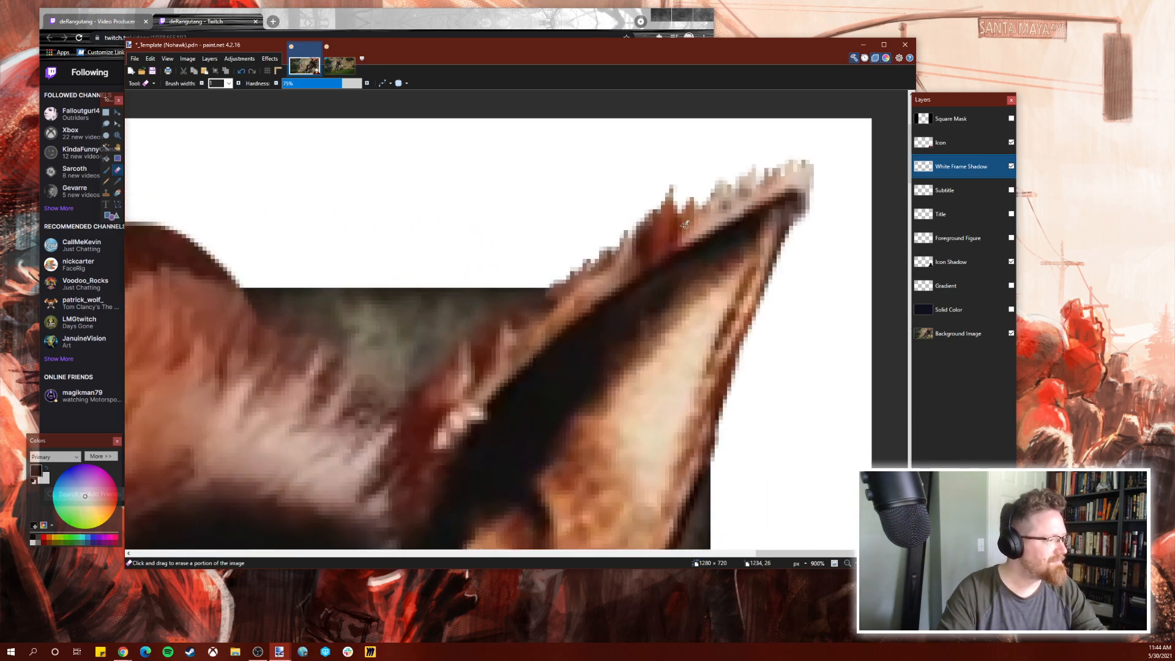
{"action": "scroll", "coordinate": [666, 219], "scroll_direction": "up", "scroll_amount": 1}
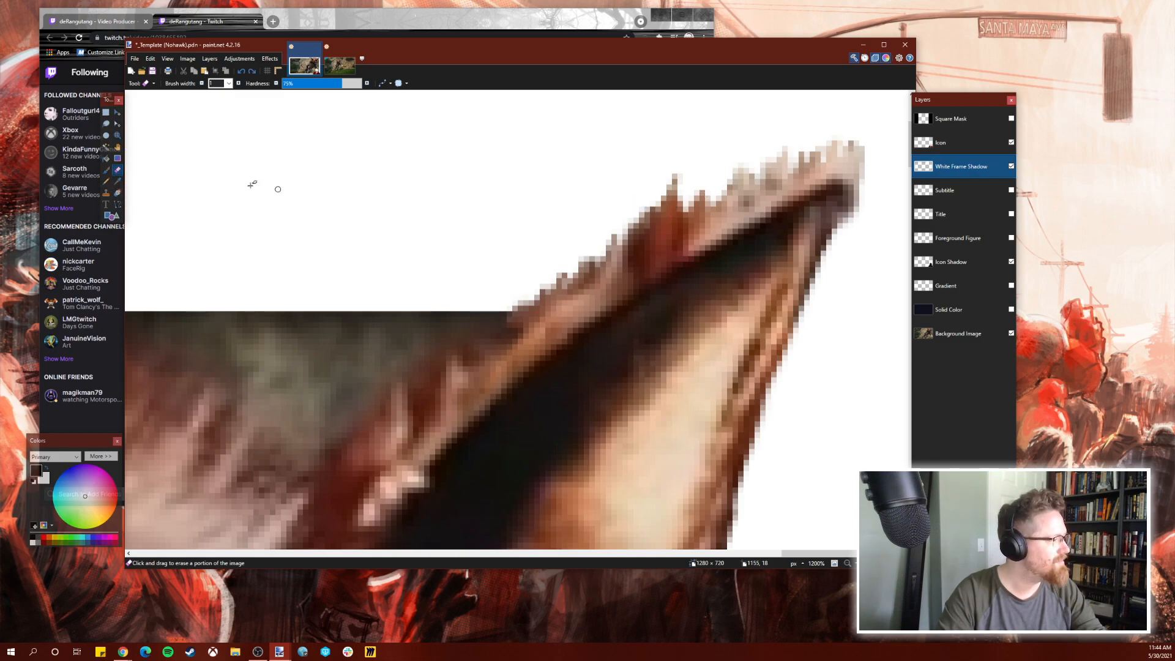
Swap the primary and secondary colors and paint a light Paintbrush stroke over the fur on the right ear's upper edge.
{"action": "left_click", "coordinate": [106, 171]}
{"action": "key", "text": "x"}
{"action": "left_click_drag", "start_coordinate": [648, 203], "coordinate": [640, 233]}
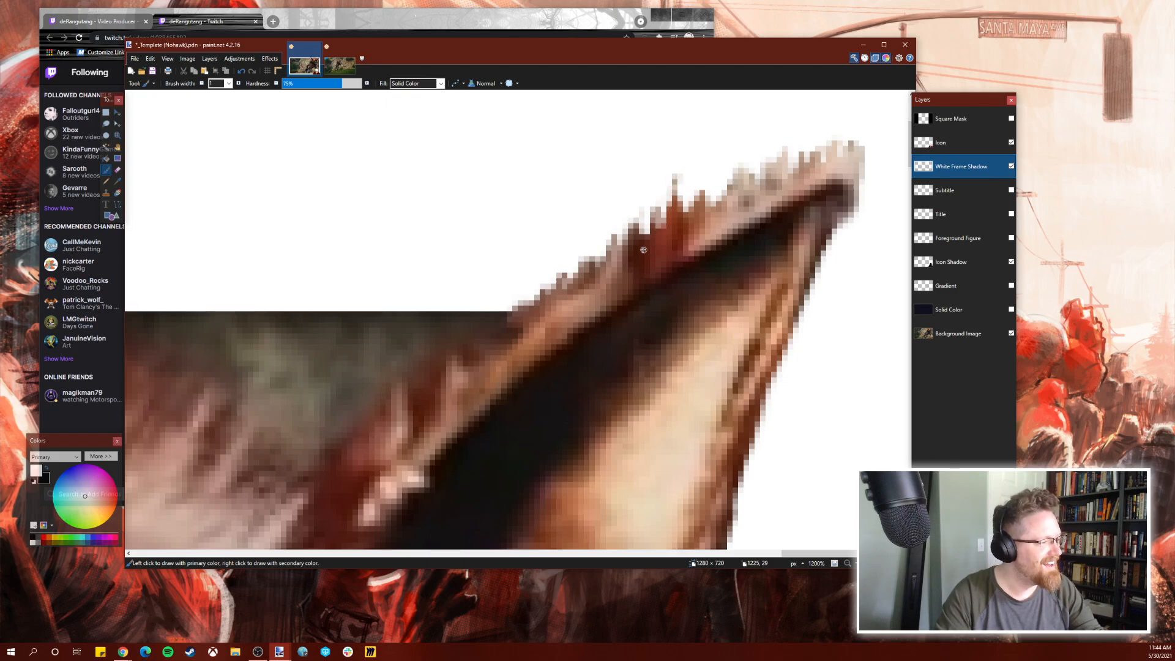
Review the whole thumbnail, checking the head's overlap with the frame and the character's tail and feet near the lower border.
{"action": "scroll", "coordinate": [657, 217], "scroll_direction": "down", "scroll_amount": 10}
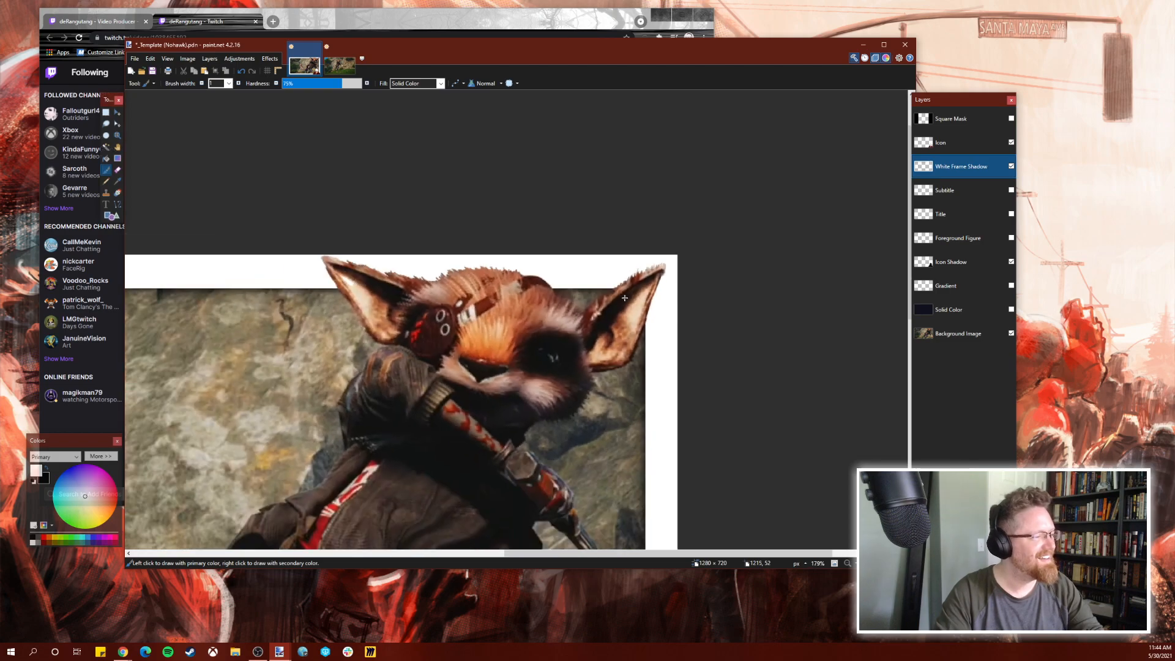
{"action": "scroll", "coordinate": [645, 307], "scroll_direction": "down", "scroll_amount": 2}
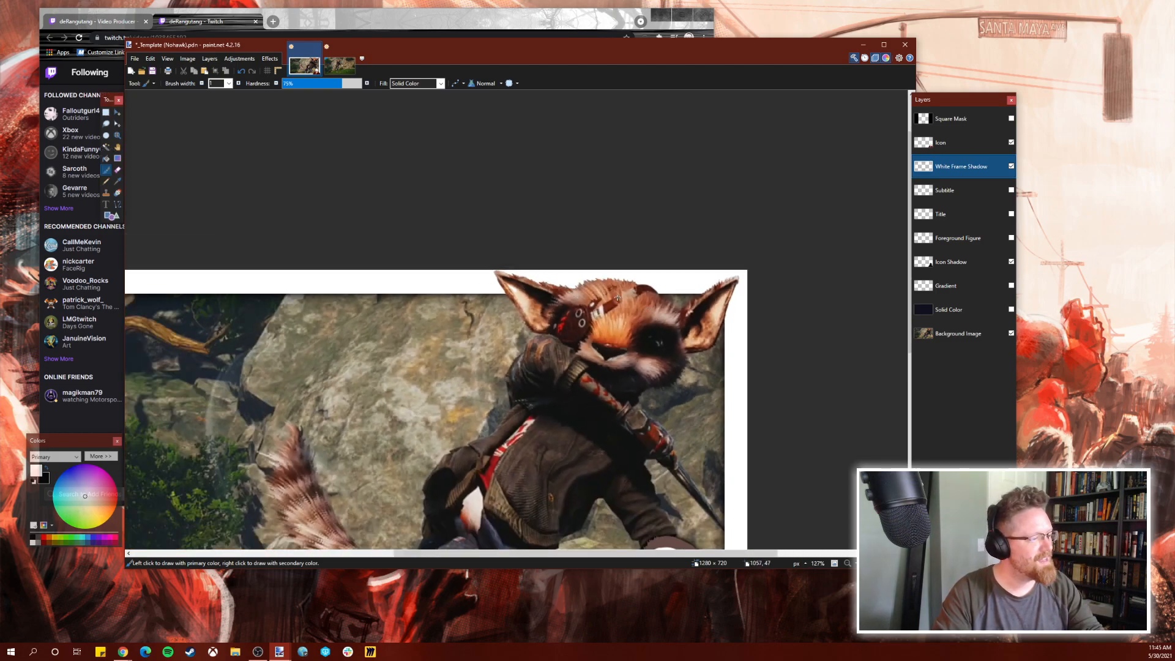
{"action": "scroll", "coordinate": [635, 295], "scroll_direction": "up", "scroll_amount": 4}
{"action": "scroll", "coordinate": [635, 295], "scroll_direction": "down", "scroll_amount": 4}
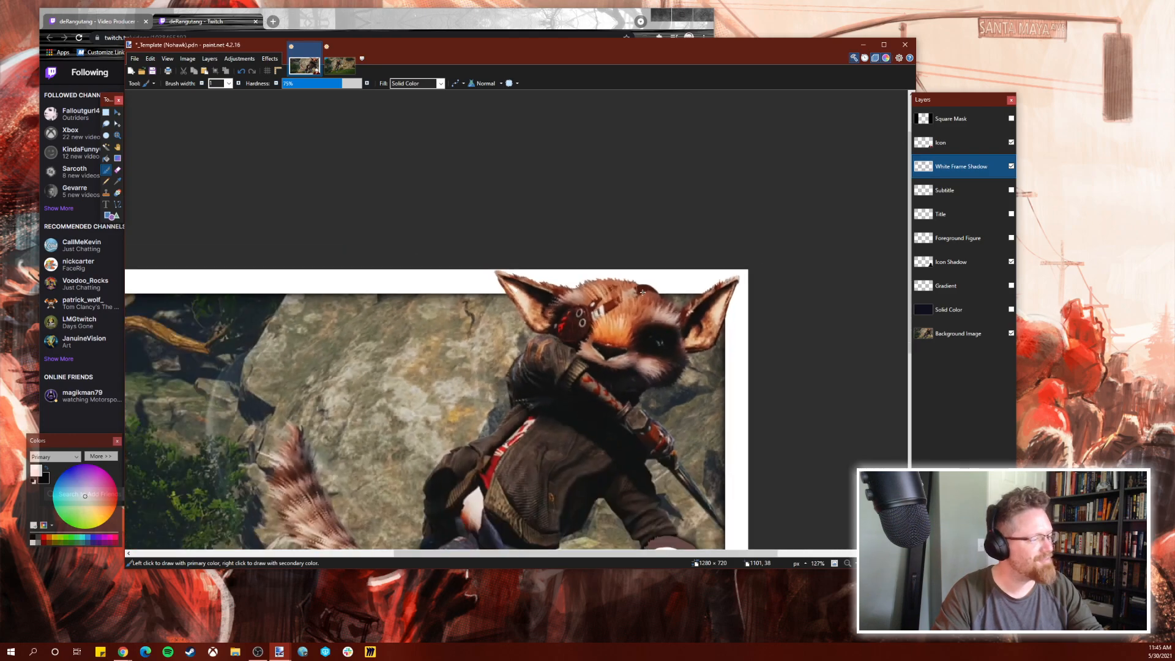
{"action": "scroll", "coordinate": [618, 310], "scroll_direction": "down", "scroll_amount": 3}
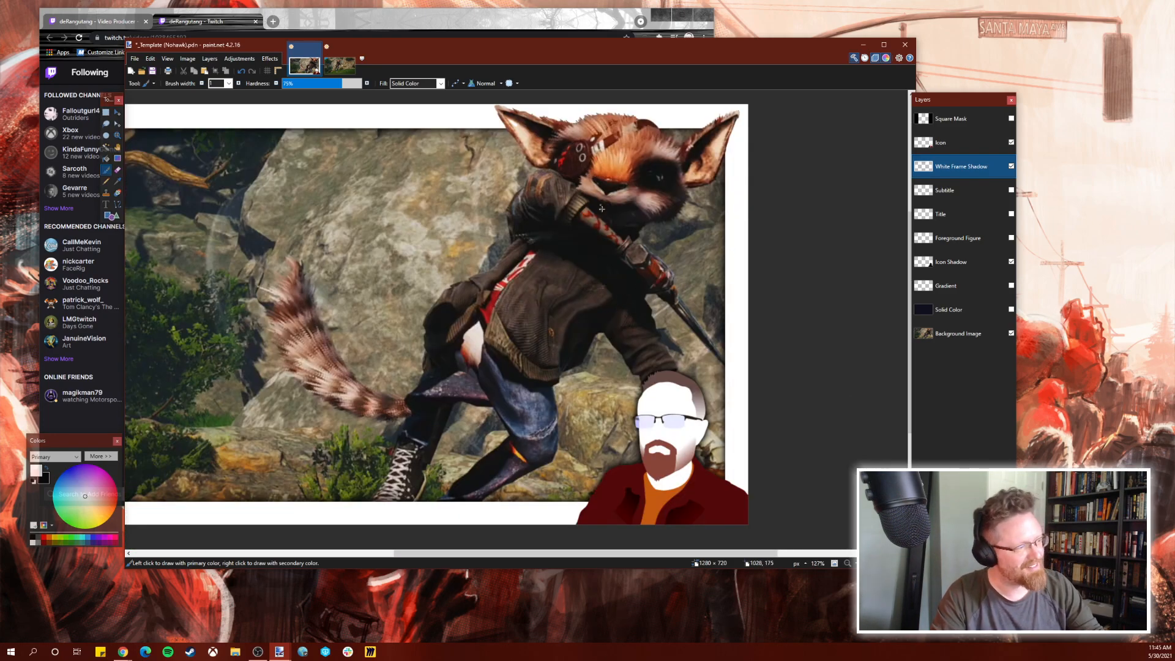
{"action": "scroll", "coordinate": [637, 269], "scroll_direction": "left", "scroll_amount": 1}
{"action": "scroll", "coordinate": [633, 258], "scroll_direction": "down", "scroll_amount": 1}
{"action": "scroll", "coordinate": [633, 257], "scroll_direction": "up", "scroll_amount": 5}
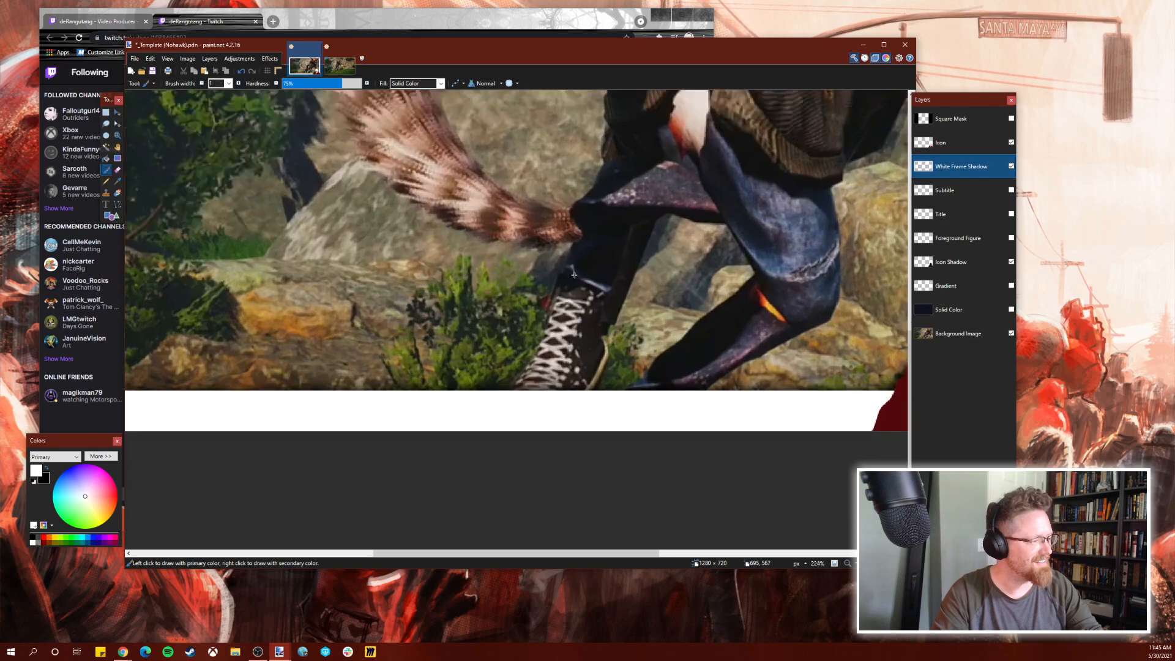
Lower the White Frame Shadow layer's opacity to about 105 so the image beneath the frame shows through.
{"action": "key", "text": "F4"}
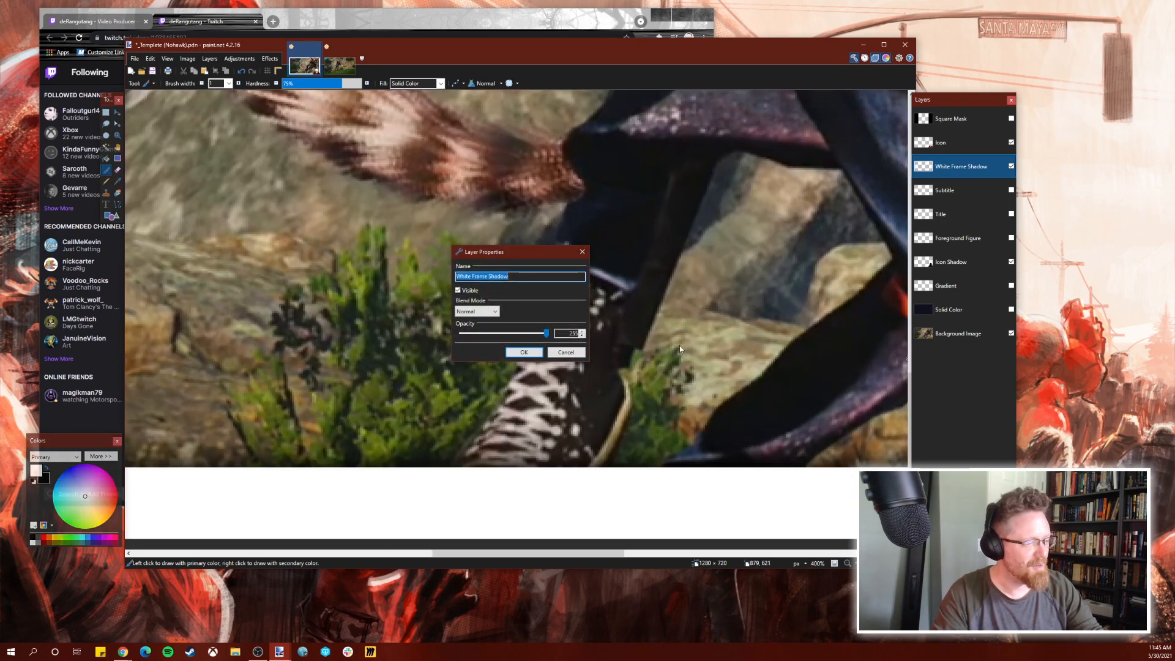
{"action": "left_click_drag", "start_coordinate": [548, 335], "coordinate": [498, 335]}
{"action": "left_click", "coordinate": [525, 352]}
Erase the White Frame Shadow layer over the sneaker's toe and sole with a widened Eraser so the shoe overlaps the lower border.
{"action": "scroll", "coordinate": [526, 355], "scroll_direction": "up", "scroll_amount": 5}
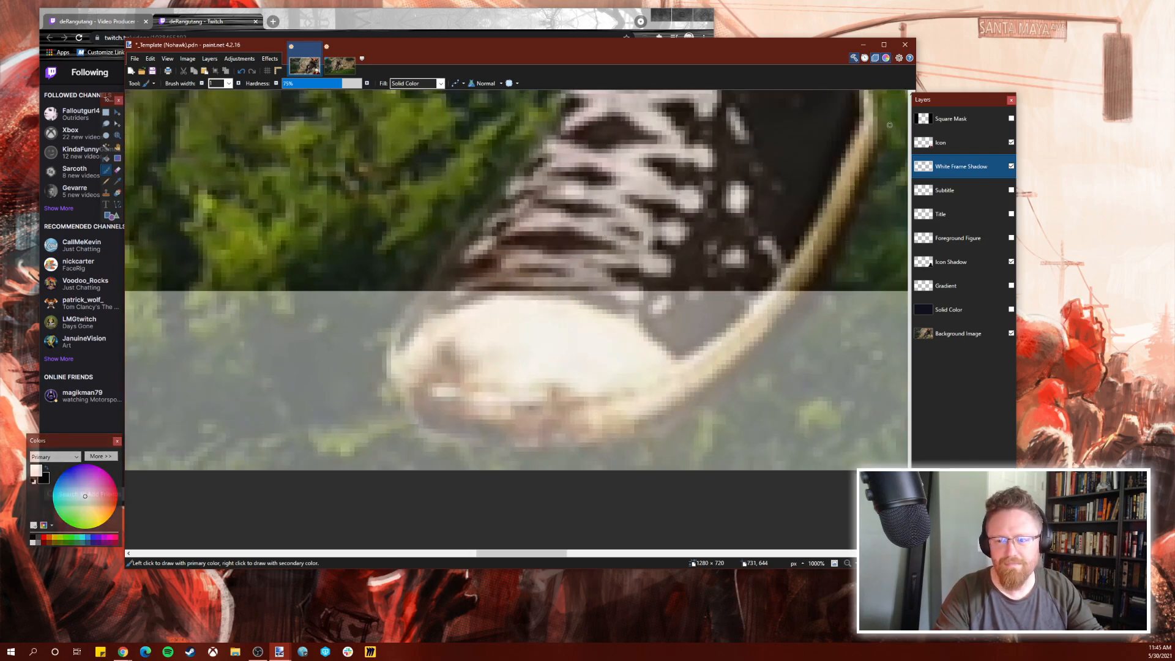
{"action": "key", "text": "alt+Tab"}
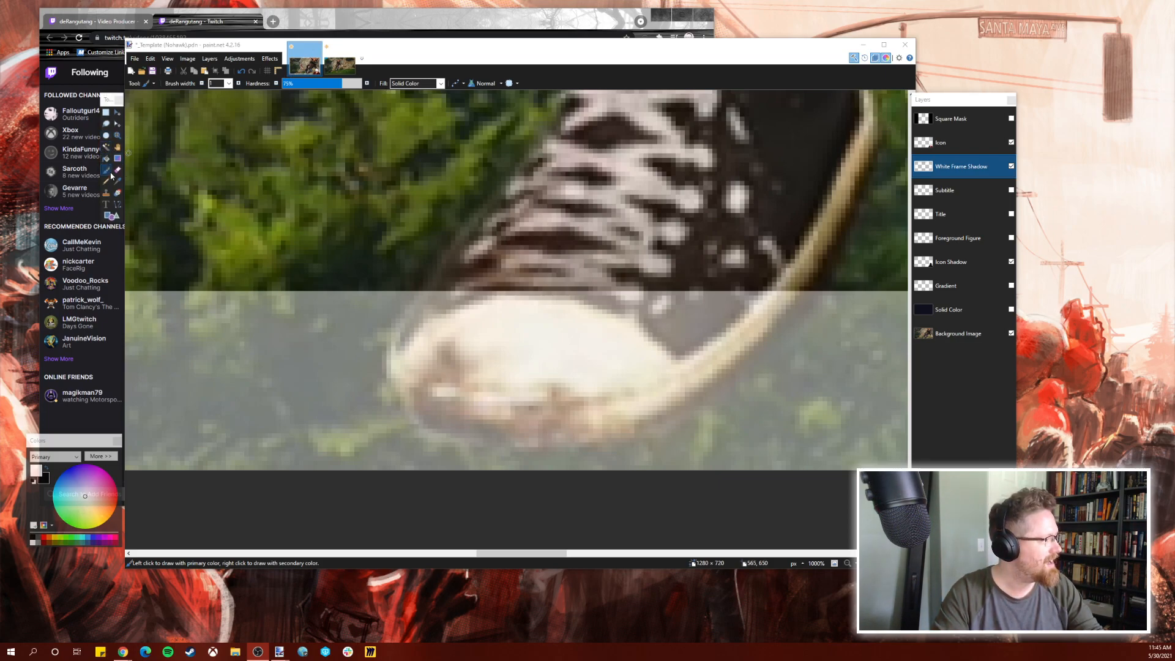
{"action": "left_click", "coordinate": [118, 172]}
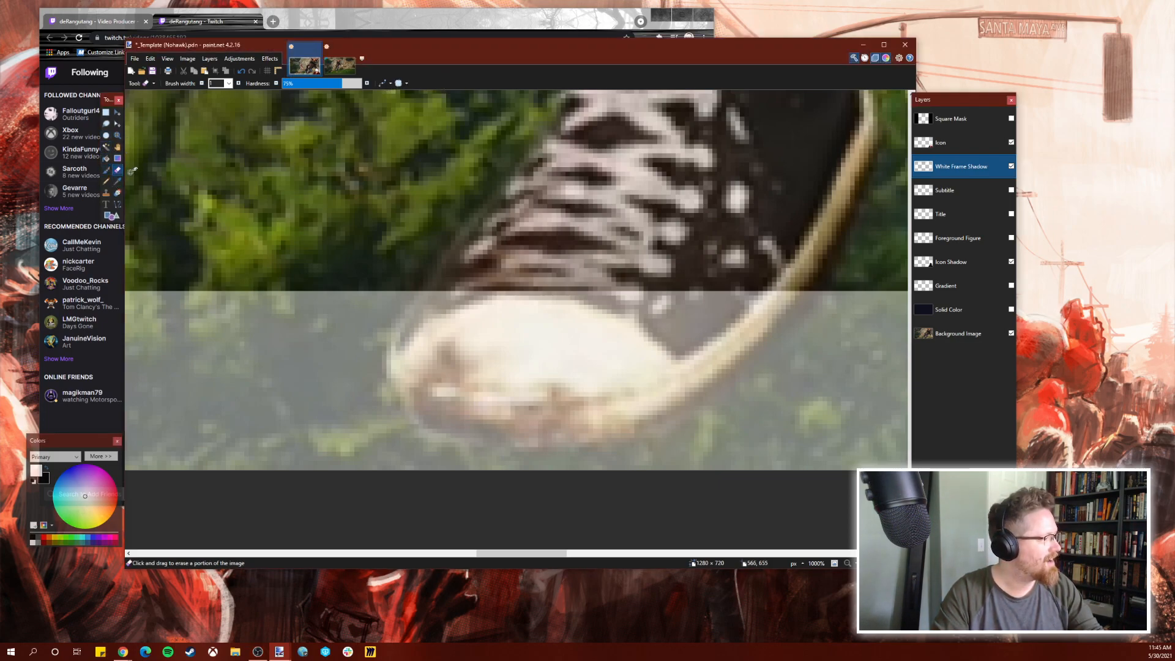
{"action": "left_click", "coordinate": [239, 83]}
{"action": "left_click", "coordinate": [239, 83]}
{"action": "left_click", "coordinate": [238, 83]}
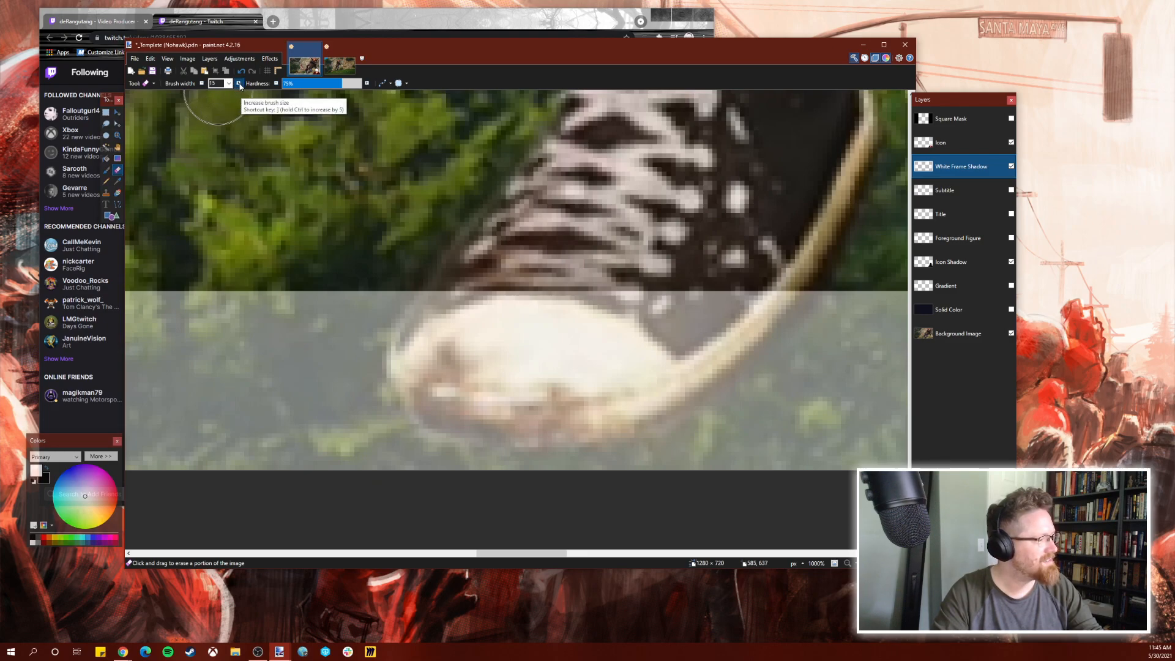
{"action": "left_click_drag", "start_coordinate": [692, 275], "coordinate": [709, 288]}
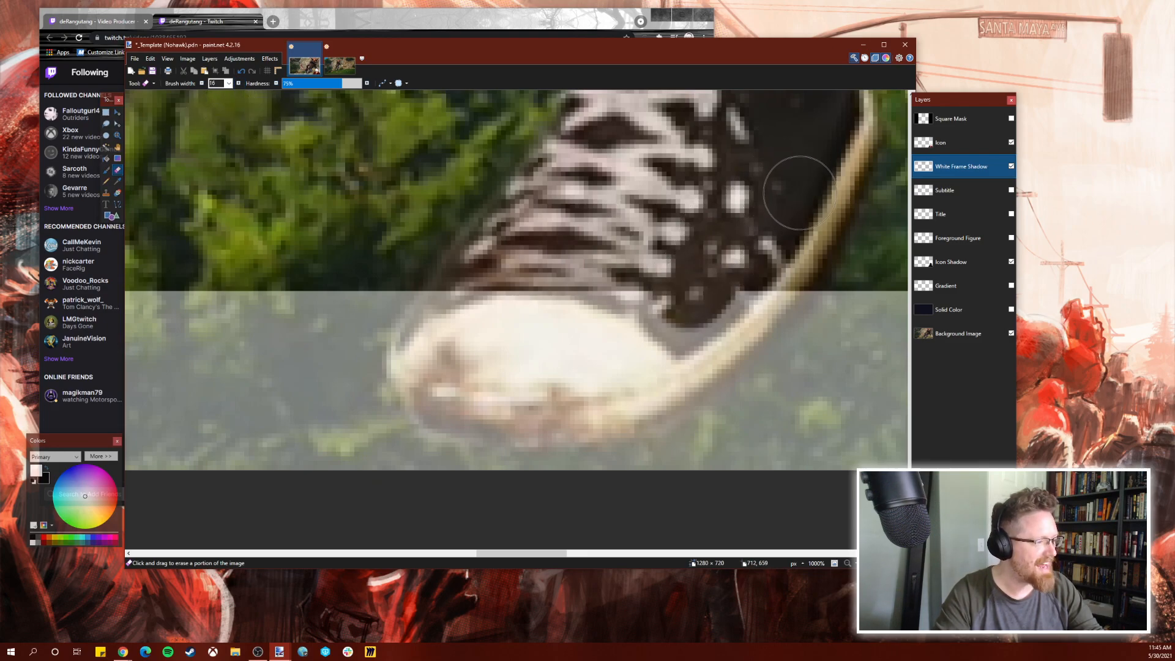
{"action": "scroll", "coordinate": [746, 288], "scroll_direction": "up", "scroll_amount": 2}
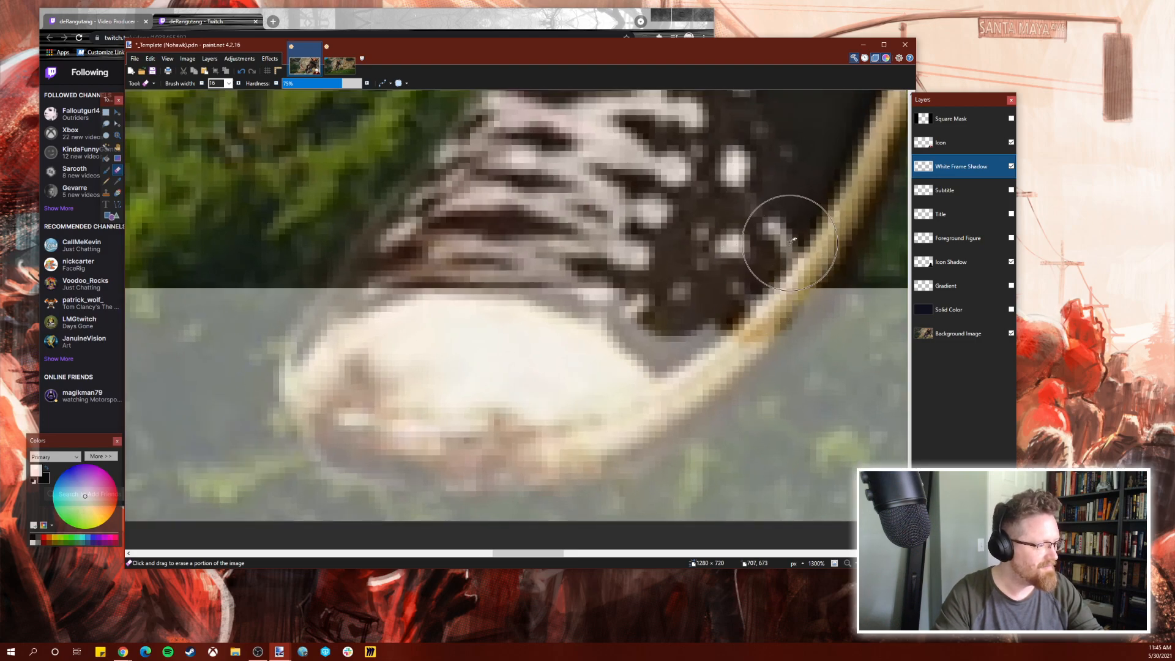
{"action": "mouse_move", "coordinate": [781, 266]}
{"action": "left_mouse_down"}
{"action": "mouse_move", "coordinate": [716, 336]}
{"action": "mouse_move", "coordinate": [602, 384]}
{"action": "mouse_move", "coordinate": [540, 366]}
{"action": "mouse_move", "coordinate": [542, 304]}
{"action": "mouse_move", "coordinate": [548, 334]}
{"action": "mouse_move", "coordinate": [591, 245]}
{"action": "mouse_move", "coordinate": [460, 286]}
{"action": "mouse_move", "coordinate": [537, 226]}
{"action": "mouse_move", "coordinate": [437, 290]}
{"action": "mouse_move", "coordinate": [469, 218]}
{"action": "mouse_move", "coordinate": [441, 225]}
{"action": "mouse_move", "coordinate": [336, 355]}
{"action": "mouse_move", "coordinate": [336, 415]}
{"action": "mouse_move", "coordinate": [372, 435]}
{"action": "mouse_move", "coordinate": [513, 442]}
{"action": "mouse_move", "coordinate": [646, 397]}
{"action": "mouse_move", "coordinate": [712, 348]}
{"action": "mouse_move", "coordinate": [742, 301]}
{"action": "mouse_move", "coordinate": [692, 366]}
{"action": "mouse_move", "coordinate": [584, 427]}
{"action": "mouse_move", "coordinate": [518, 436]}
{"action": "mouse_move", "coordinate": [635, 405]}
{"action": "mouse_move", "coordinate": [651, 394]}
{"action": "mouse_move", "coordinate": [586, 421]}
{"action": "mouse_move", "coordinate": [462, 438]}
{"action": "mouse_move", "coordinate": [517, 442]}
{"action": "mouse_move", "coordinate": [562, 431]}
{"action": "mouse_move", "coordinate": [518, 436]}
{"action": "mouse_move", "coordinate": [420, 378]}
{"action": "mouse_move", "coordinate": [482, 315]}
{"action": "mouse_move", "coordinate": [350, 400]}
{"action": "mouse_move", "coordinate": [342, 372]}
{"action": "mouse_move", "coordinate": [376, 305]}
{"action": "mouse_move", "coordinate": [488, 245]}
{"action": "mouse_move", "coordinate": [518, 325]}
{"action": "mouse_move", "coordinate": [695, 264]}
{"action": "mouse_move", "coordinate": [612, 349]}
{"action": "mouse_move", "coordinate": [442, 382]}
{"action": "mouse_move", "coordinate": [392, 340]}
{"action": "mouse_move", "coordinate": [339, 364]}
{"action": "mouse_move", "coordinate": [365, 426]}
{"action": "mouse_move", "coordinate": [441, 448]}
{"action": "mouse_move", "coordinate": [503, 405]}
{"action": "left_mouse_up"}
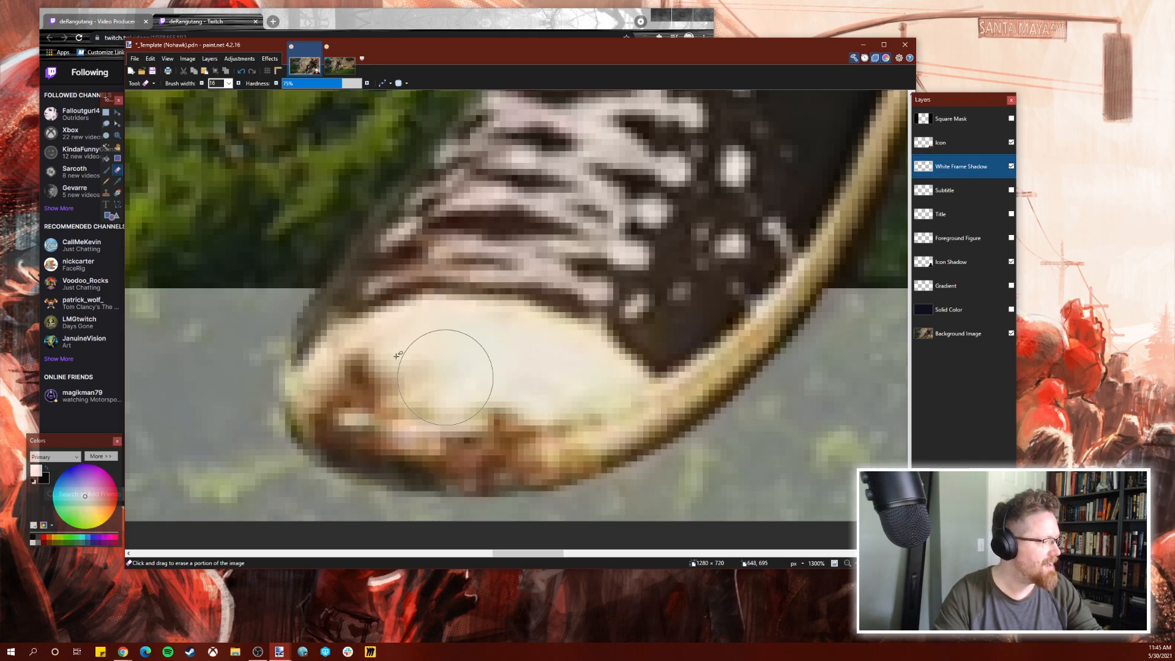
Paint the frame back along the sneaker's toe edge using the Paintbrush at a reduced brush width.
{"action": "left_click", "coordinate": [106, 170]}
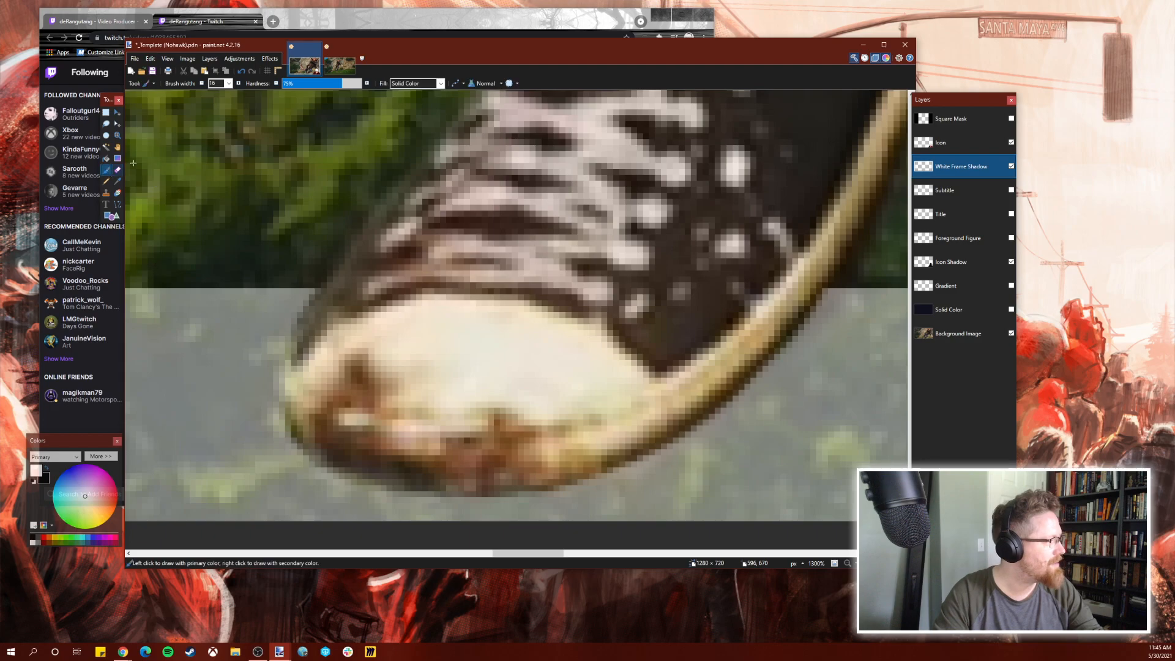
{"action": "left_click", "coordinate": [202, 84]}
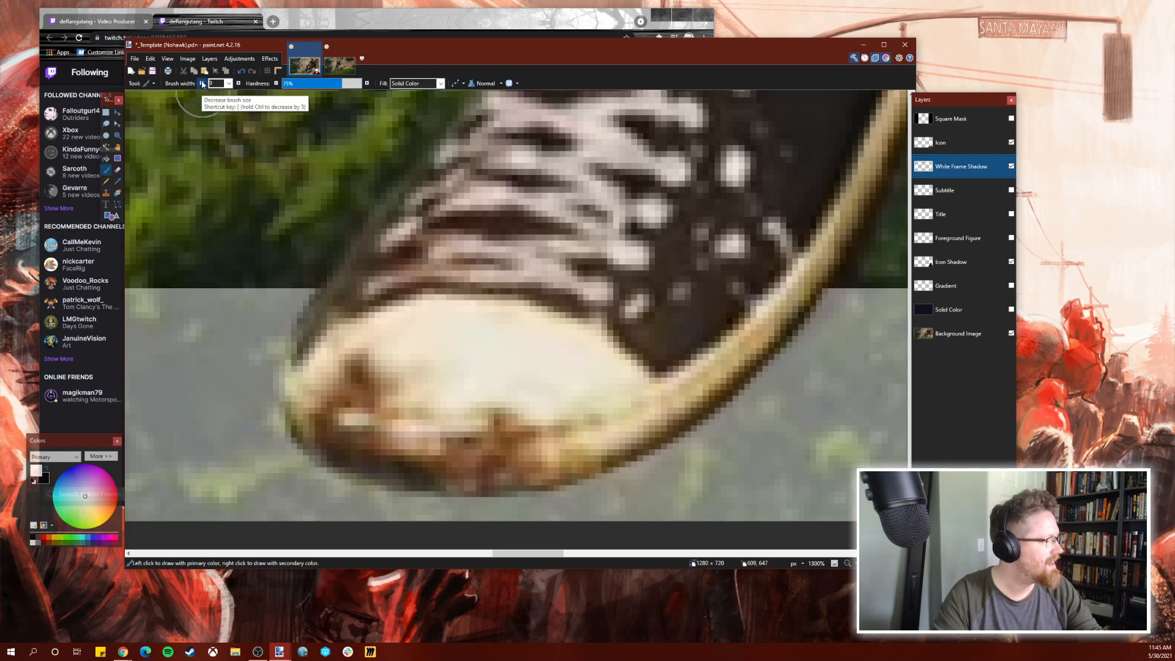
{"action": "left_click", "coordinate": [202, 84]}
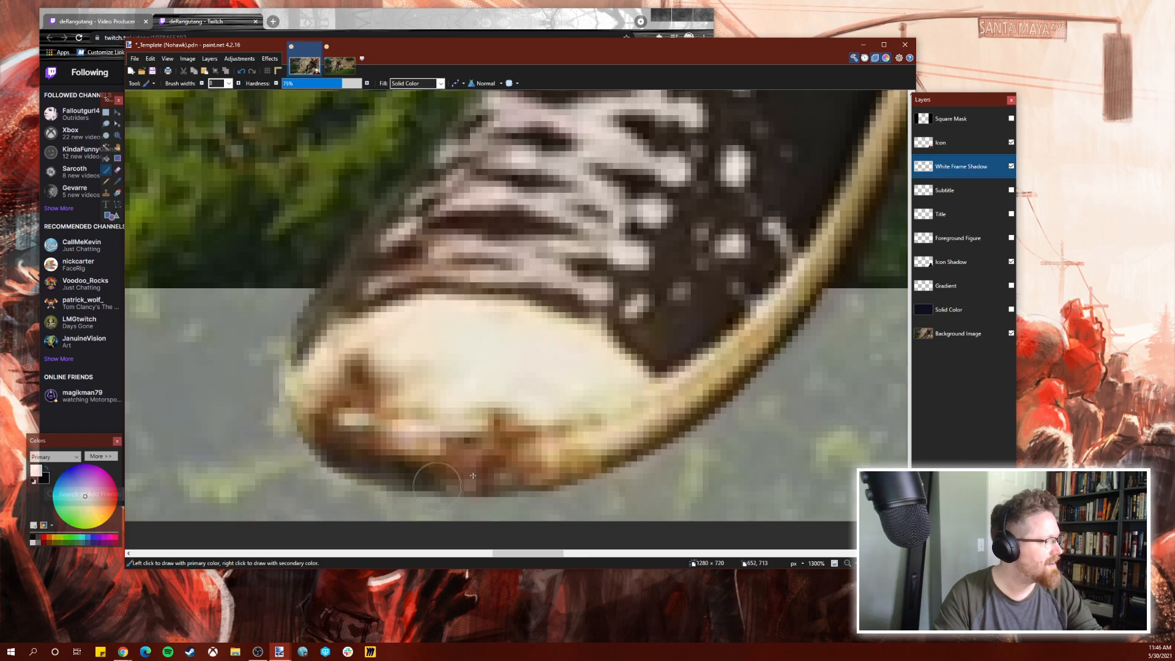
Raise the White Frame Shadow layer's opacity to its maximum to check the shoe cut-out on the whole thumbnail.
{"action": "scroll", "coordinate": [638, 402], "scroll_direction": "down", "scroll_amount": 10}
{"action": "scroll", "coordinate": [701, 322], "scroll_direction": "down", "scroll_amount": 3}
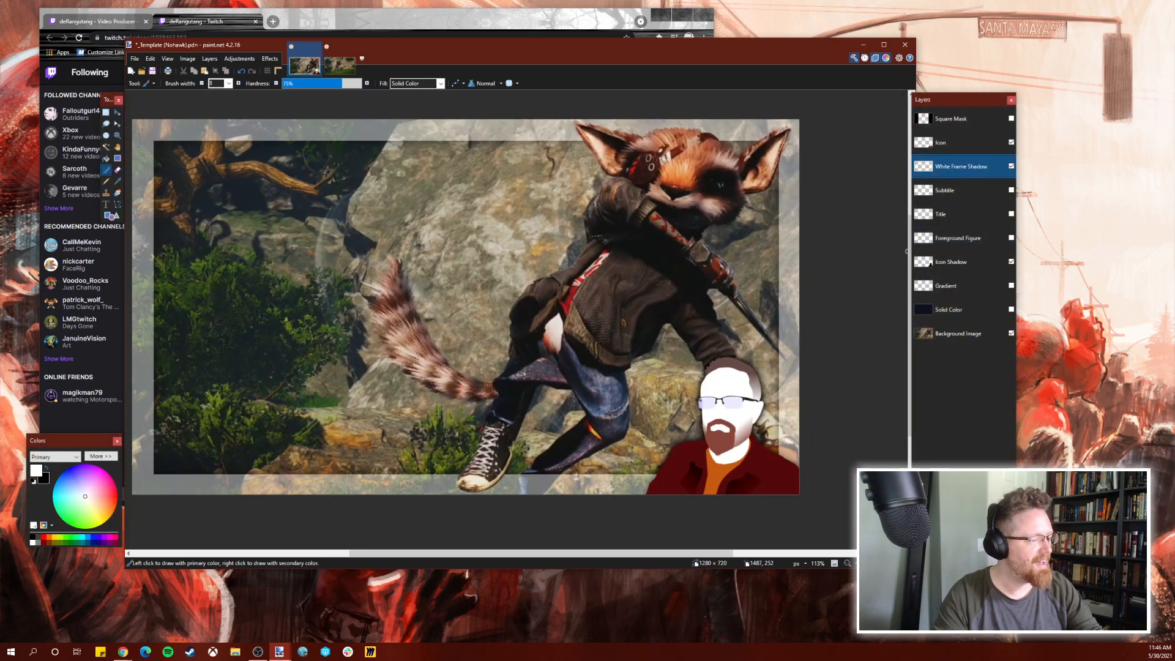
{"action": "double_click", "coordinate": [959, 173]}
{"action": "left_click_drag", "start_coordinate": [497, 334], "coordinate": [546, 333]}
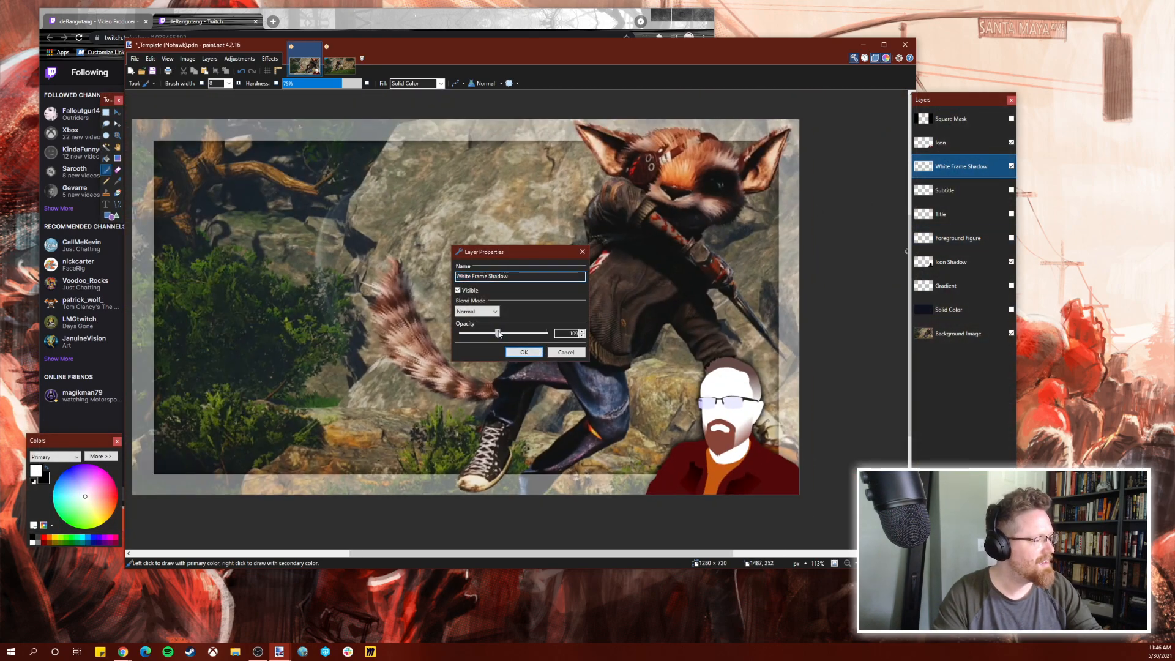
{"action": "left_click", "coordinate": [525, 352]}
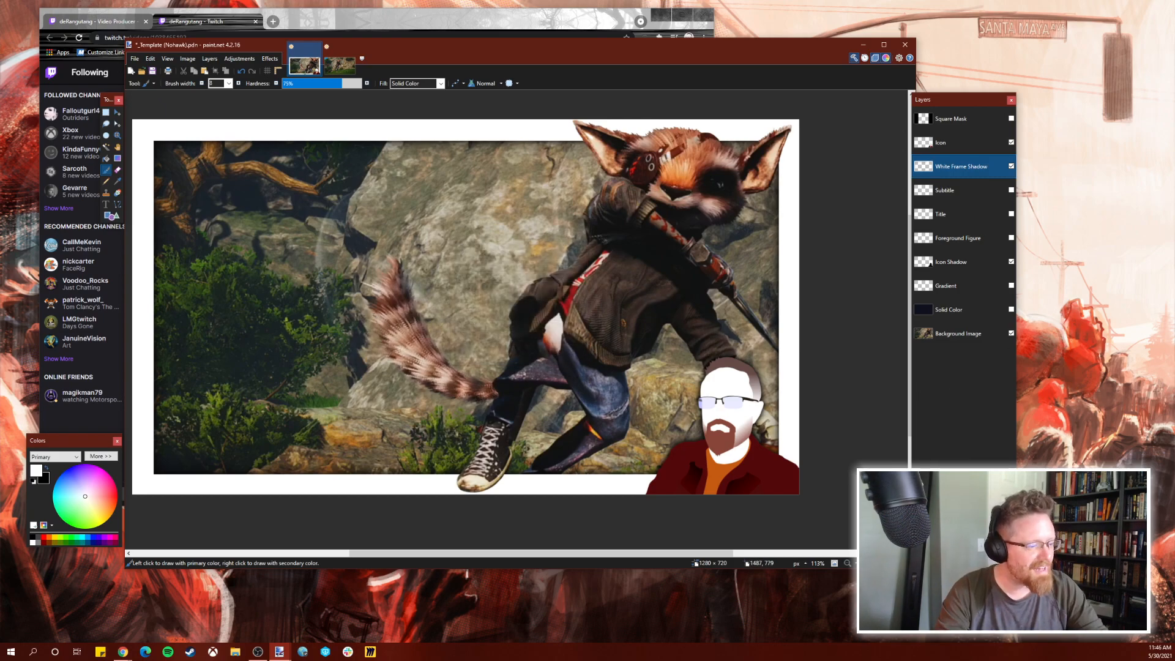
Lower the White Frame Shadow layer's opacity to about 95, making the frame semi-transparent again.
{"action": "key", "text": "F4"}
{"action": "left_click_drag", "start_coordinate": [543, 333], "coordinate": [493, 335]}
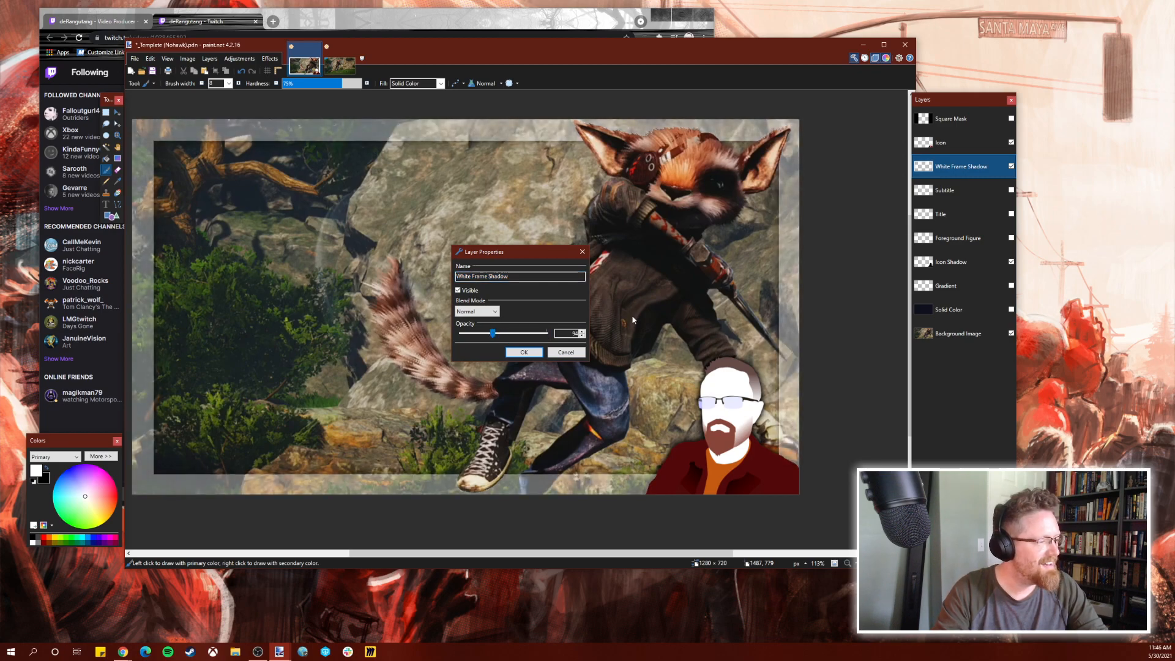
{"action": "left_click", "coordinate": [524, 353]}
Undo the stray Paintbrush stroke along the blade and erase the frame where the blade enters the right-hand border.
{"action": "scroll", "coordinate": [785, 337], "scroll_direction": "up", "scroll_amount": 7}
{"action": "scroll", "coordinate": [785, 337], "scroll_direction": "up", "scroll_amount": 2}
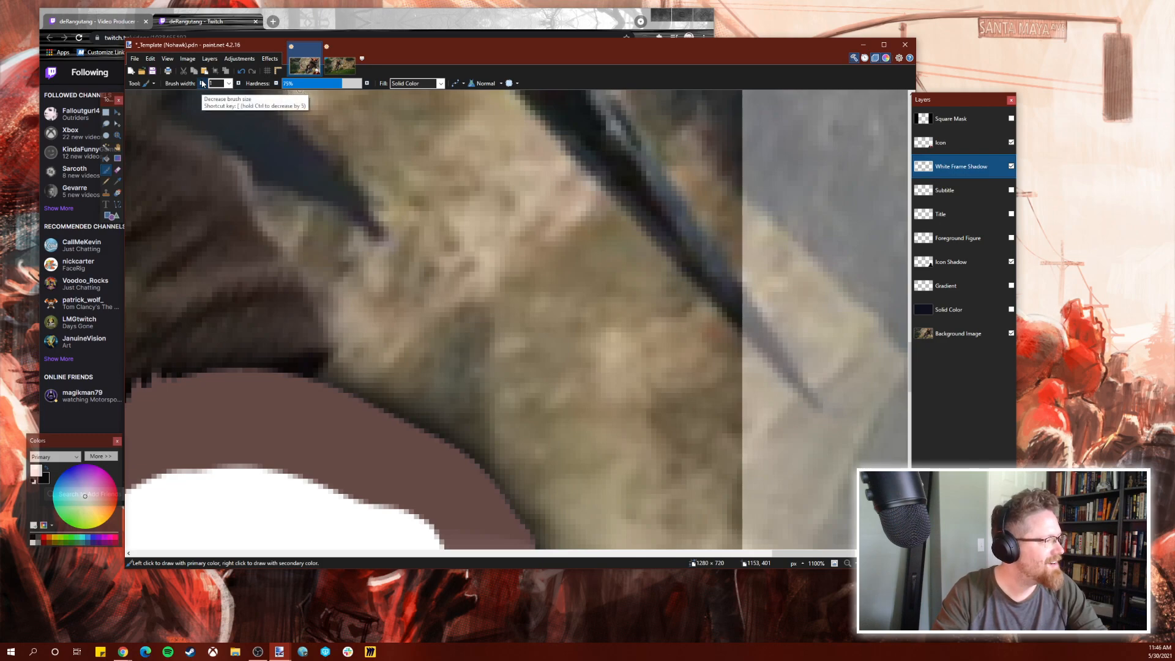
{"action": "left_click", "coordinate": [238, 83]}
{"action": "mouse_move", "coordinate": [728, 302]}
{"action": "left_mouse_down"}
{"action": "mouse_move", "coordinate": [736, 295]}
{"action": "mouse_move", "coordinate": [659, 206]}
{"action": "left_mouse_up"}
{"action": "key", "text": "ctrl+z"}
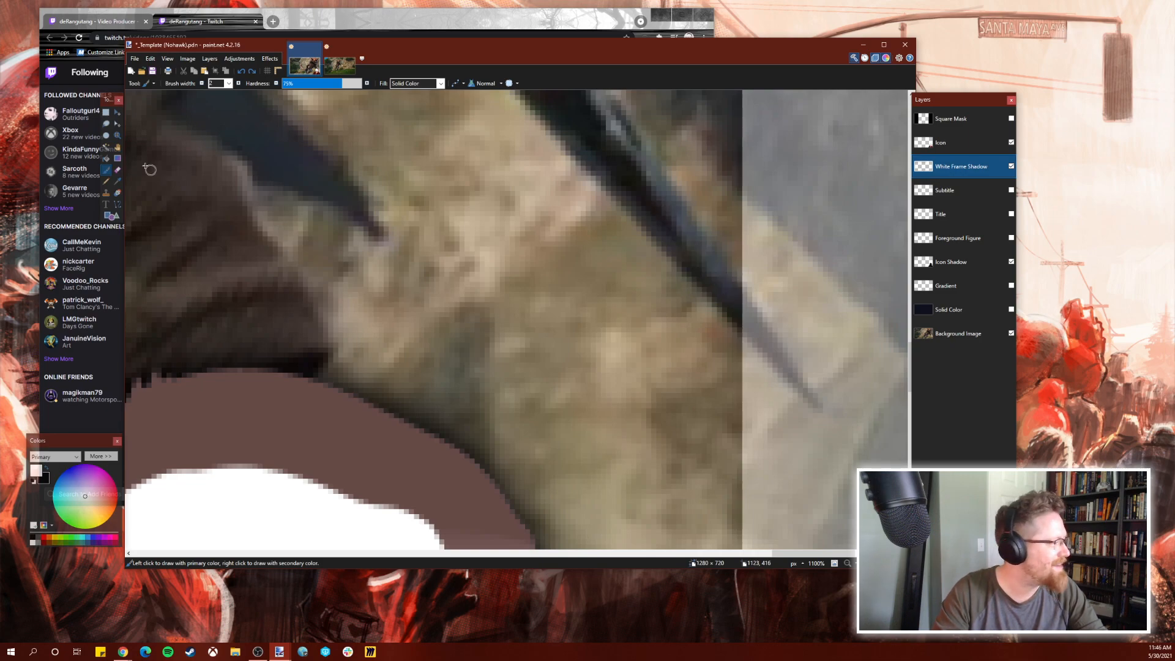
{"action": "left_click", "coordinate": [118, 169]}
{"action": "mouse_move", "coordinate": [748, 305]}
{"action": "left_mouse_down"}
{"action": "mouse_move", "coordinate": [779, 360]}
{"action": "mouse_move", "coordinate": [758, 337]}
{"action": "left_mouse_up"}
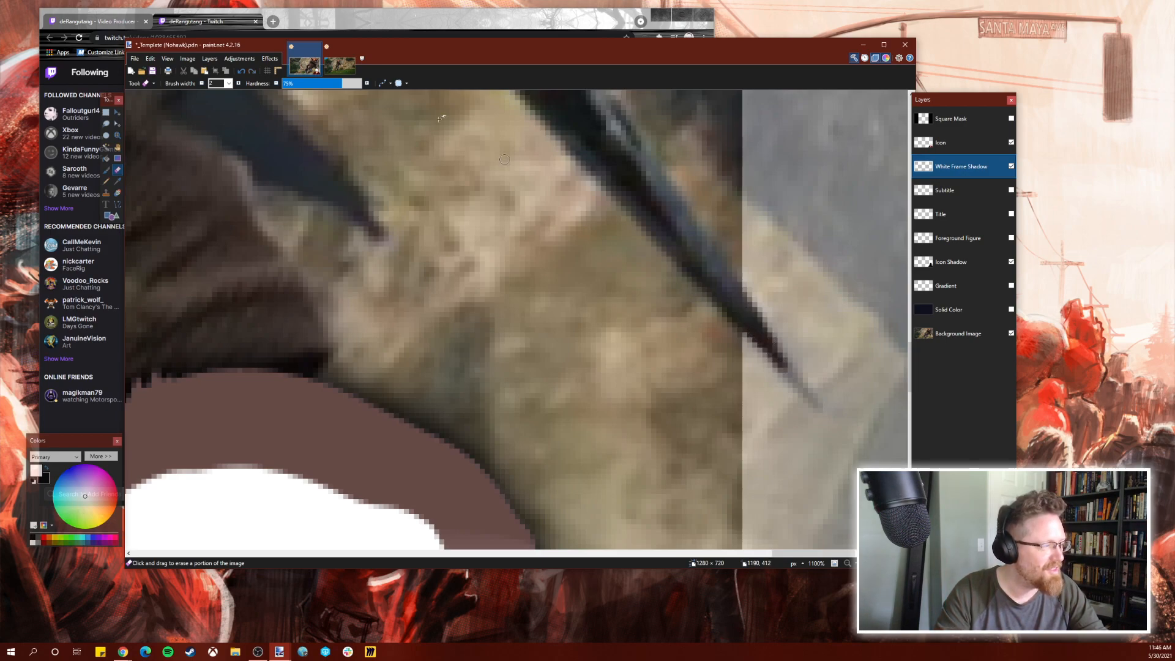
Reduce the Eraser's brush width and erase the frame along the rest of the blade down to its pointed tip.
{"action": "left_click", "coordinate": [201, 83]}
{"action": "scroll", "coordinate": [774, 383], "scroll_direction": "up", "scroll_amount": 4}
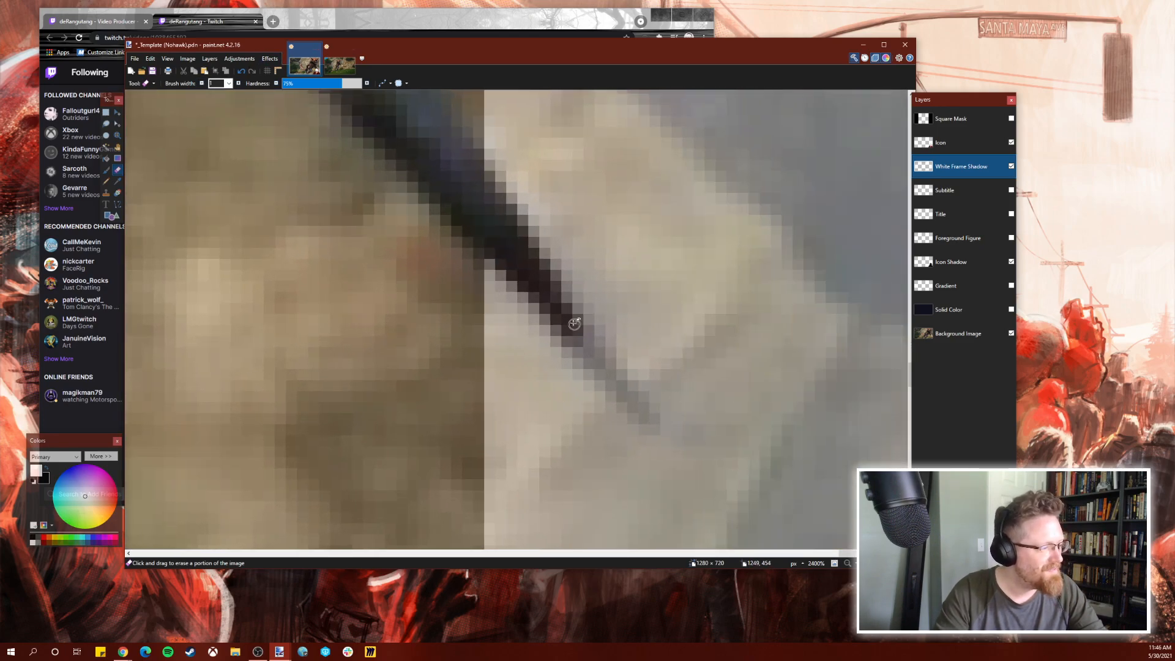
{"action": "mouse_move", "coordinate": [574, 324]}
{"action": "left_mouse_down"}
{"action": "mouse_move", "coordinate": [647, 419]}
{"action": "mouse_move", "coordinate": [577, 338]}
{"action": "left_mouse_up"}
{"action": "left_click_drag", "start_coordinate": [507, 214], "coordinate": [625, 376]}
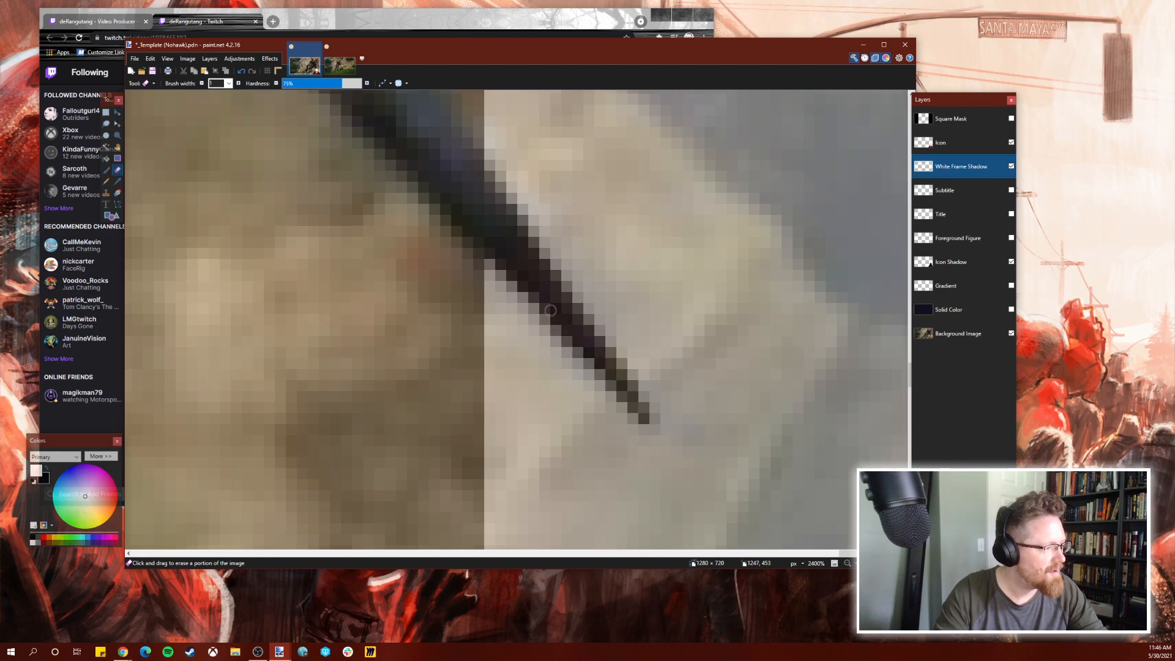
Check the blade's cut-out and set the White Frame Shadow layer's opacity back to its maximum.
{"action": "scroll", "coordinate": [592, 353], "scroll_direction": "down", "scroll_amount": 2}
{"action": "scroll", "coordinate": [592, 354], "scroll_direction": "down", "scroll_amount": 10}
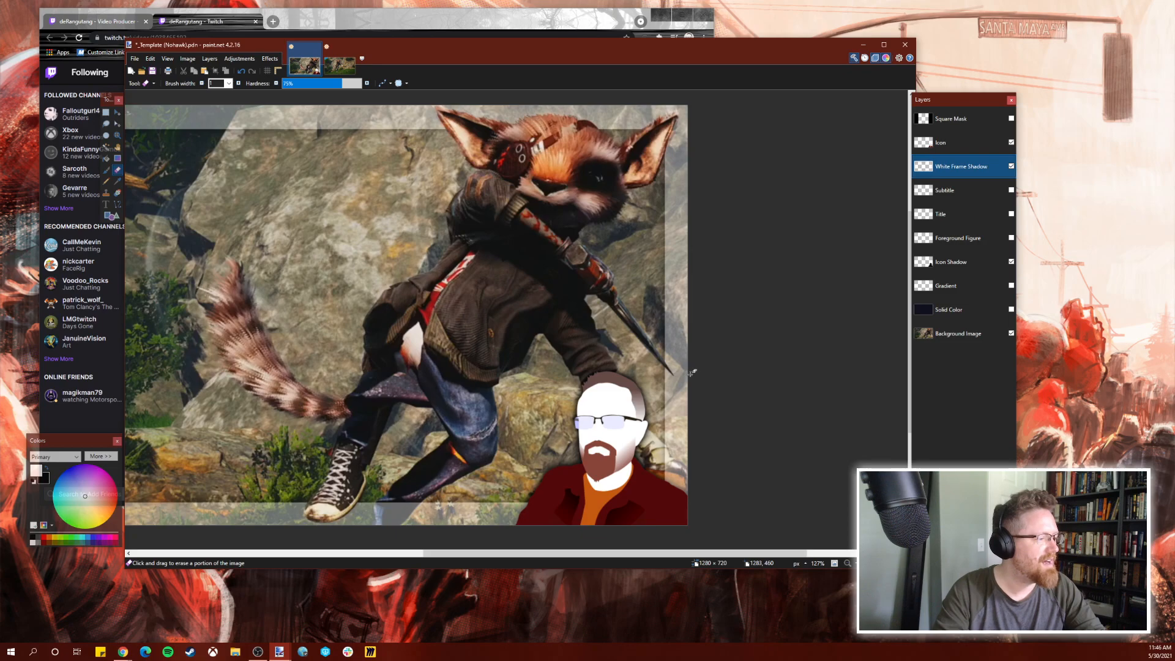
{"action": "scroll", "coordinate": [692, 373], "scroll_direction": "up", "scroll_amount": 10}
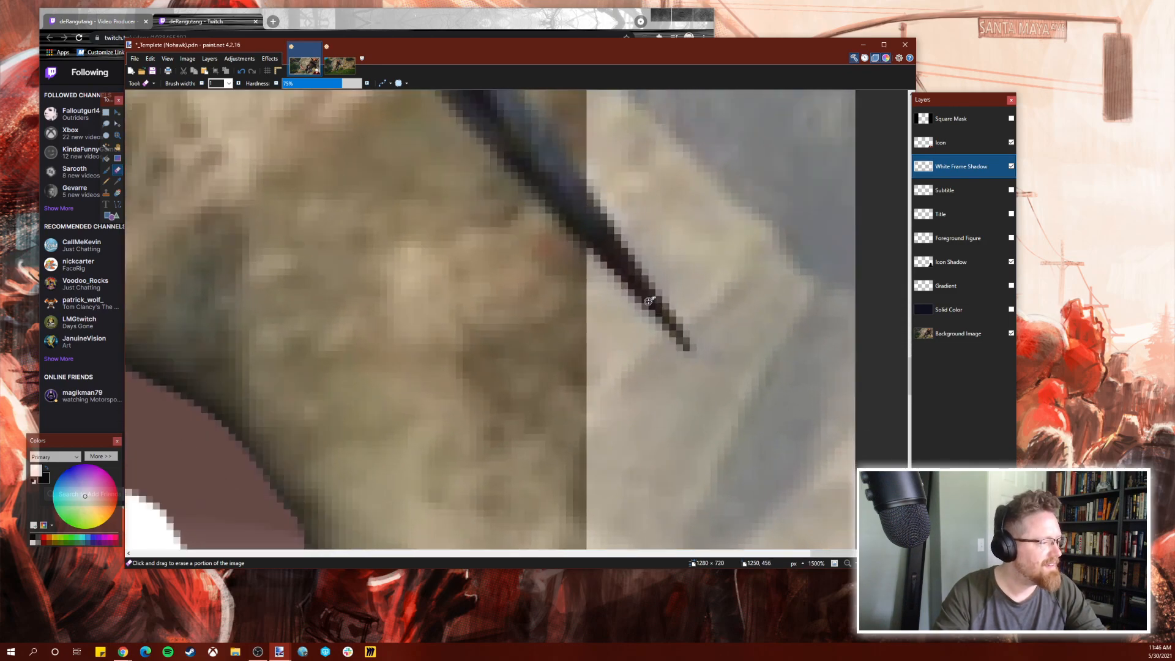
{"action": "scroll", "coordinate": [679, 375], "scroll_direction": "down", "scroll_amount": 10}
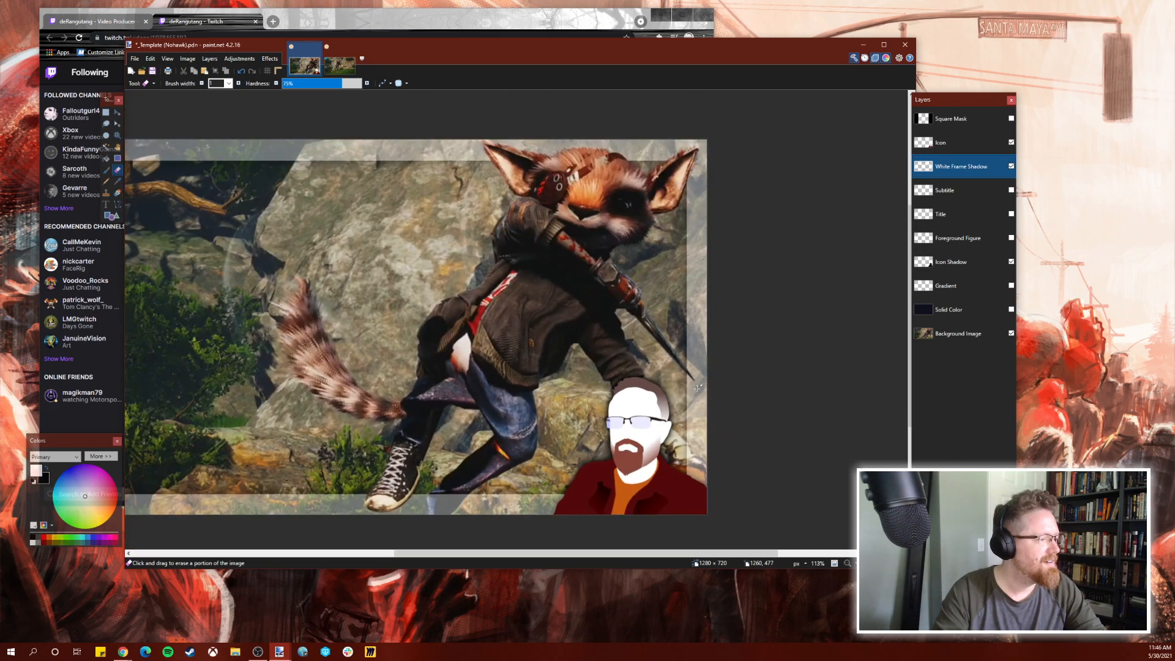
{"action": "scroll", "coordinate": [698, 387], "scroll_direction": "down", "scroll_amount": 1}
{"action": "key", "text": "F4"}
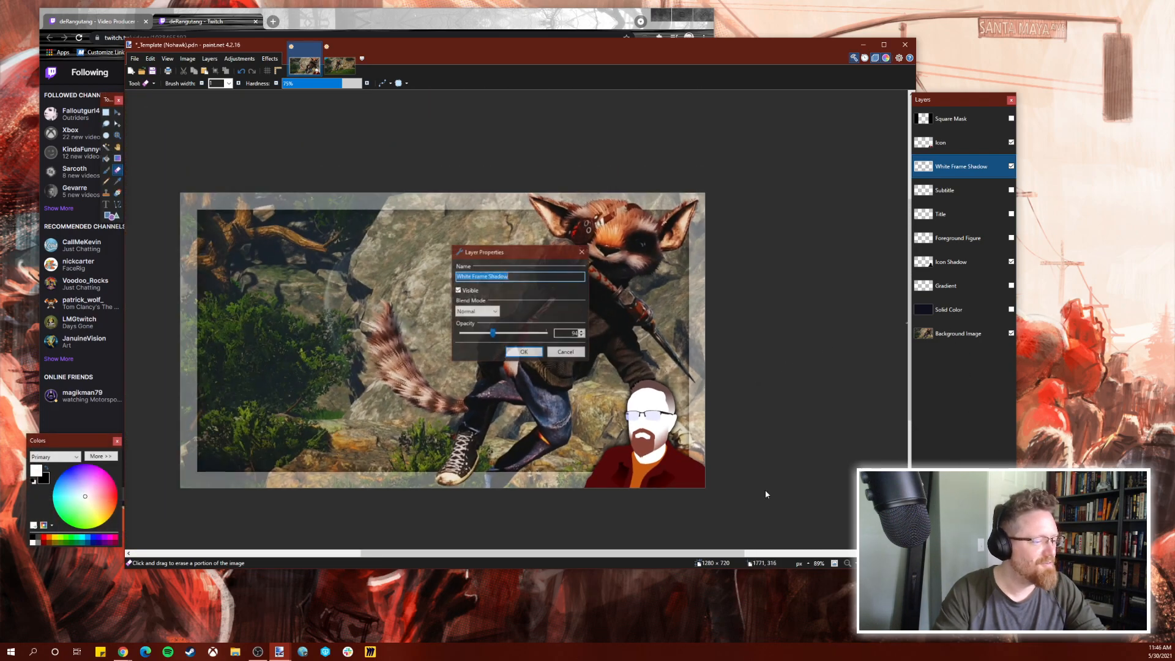
{"action": "left_click_drag", "start_coordinate": [495, 333], "coordinate": [604, 353]}
{"action": "left_click", "coordinate": [524, 352]}
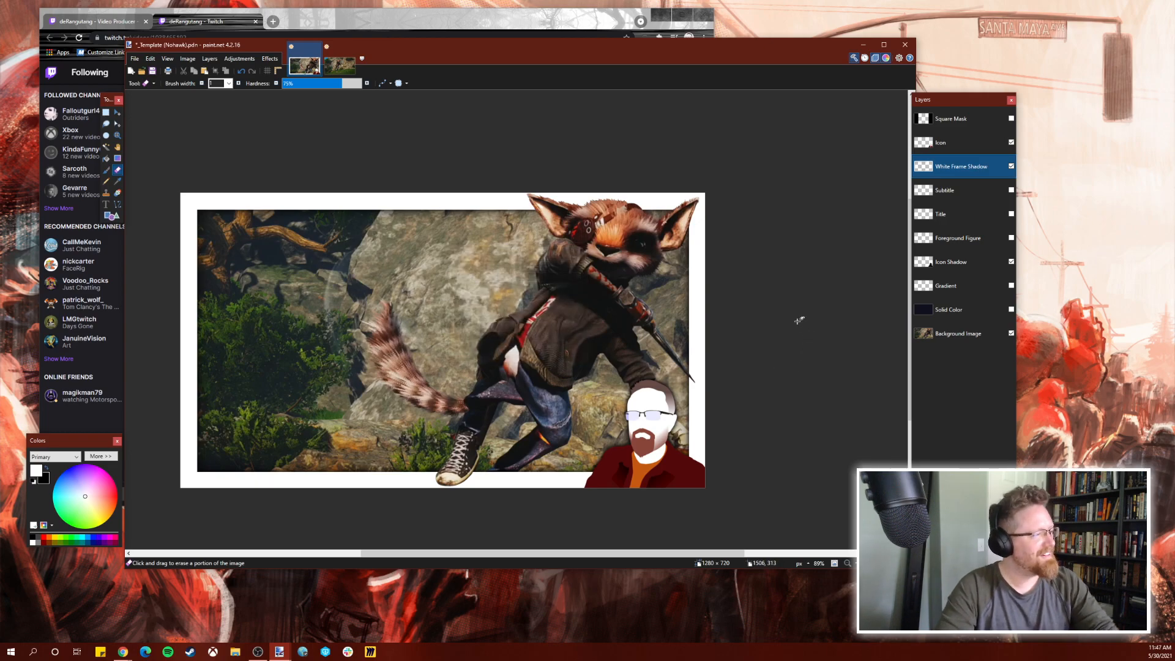
Switch to the web browser and run a Google image search for "biomutant logo transparent" in a new tab.
{"action": "left_click", "coordinate": [350, 23]}
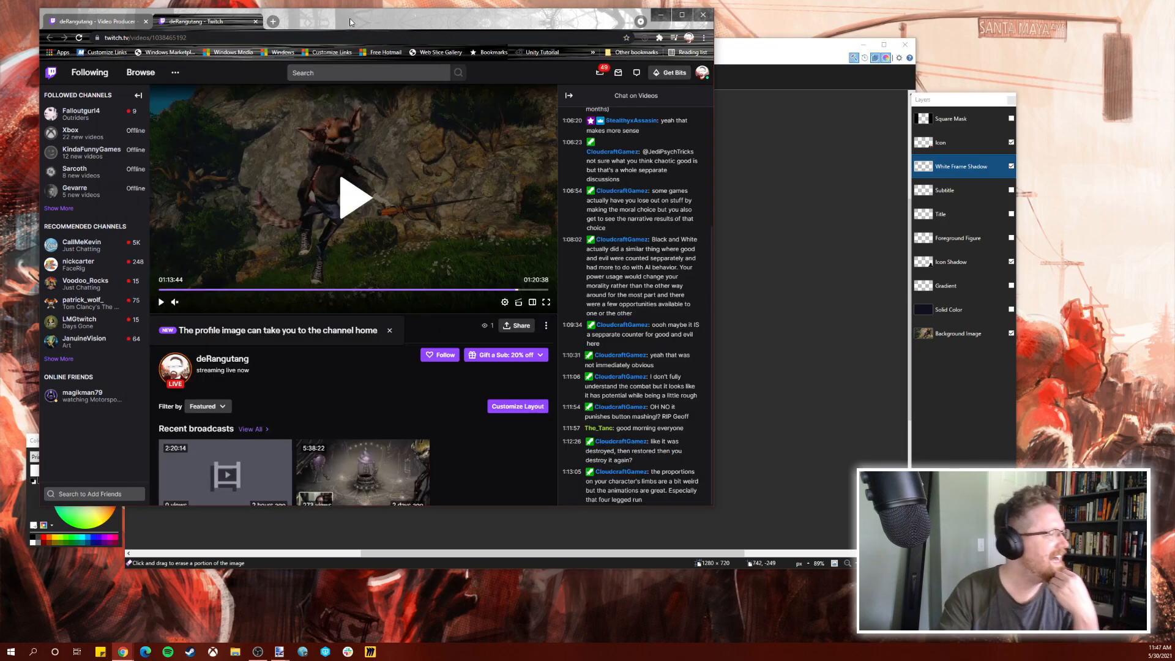
{"action": "left_click", "coordinate": [273, 21]}
{"action": "left_click", "coordinate": [304, 34]}
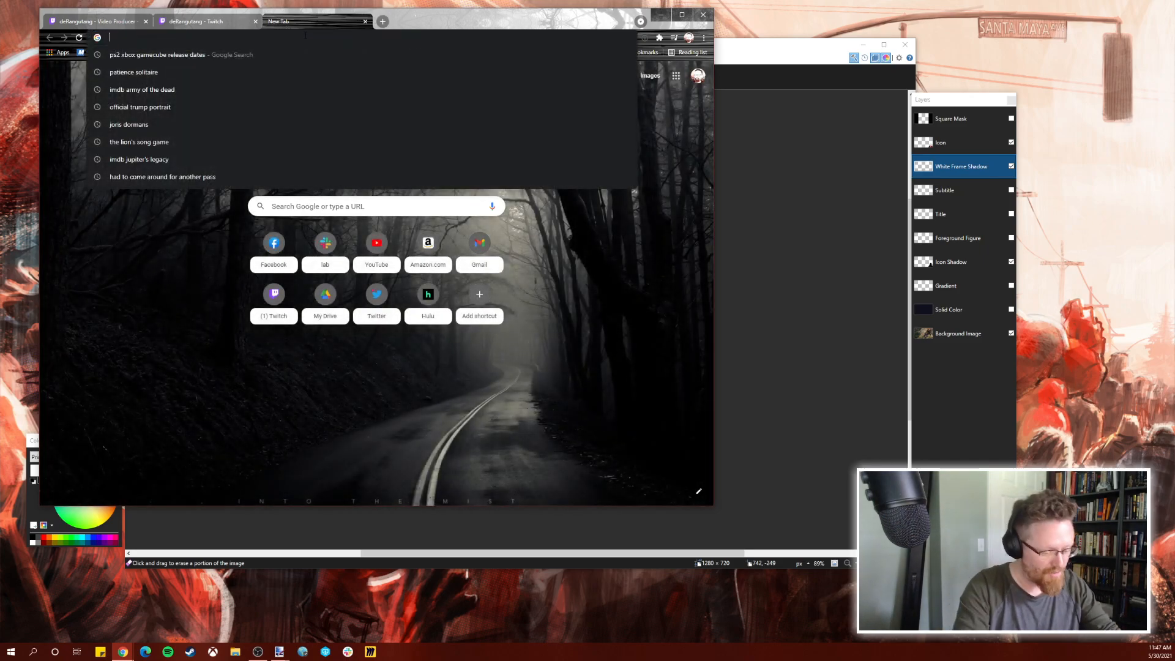
{"action": "type", "text": "bi"}
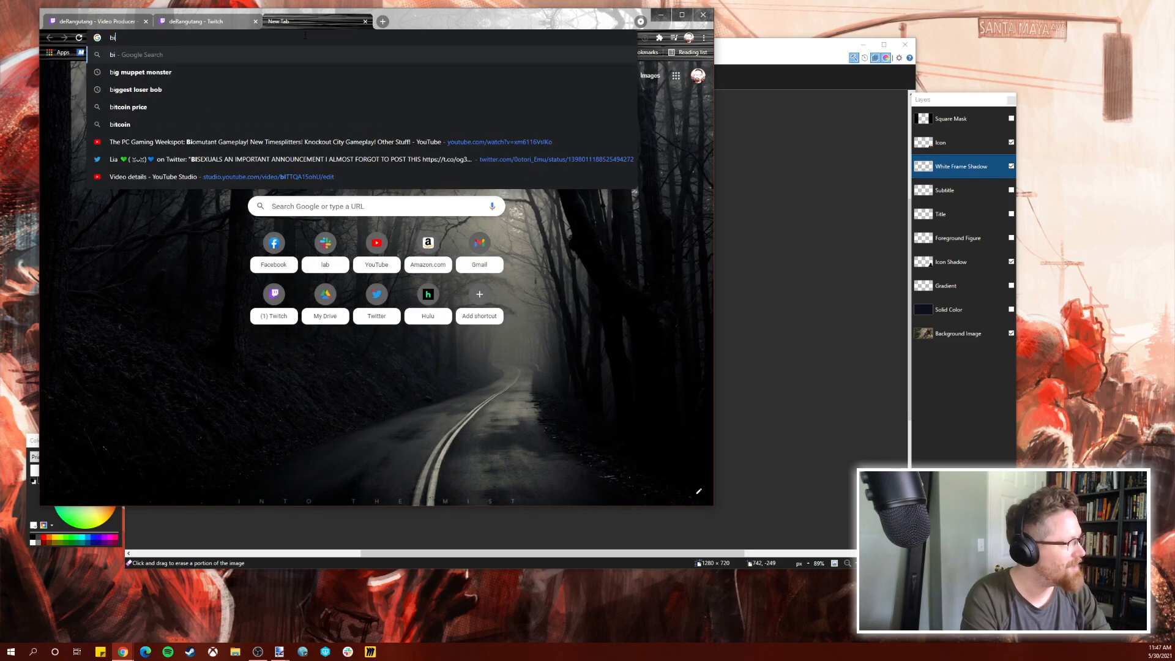
{"action": "type", "text": "omutant"}
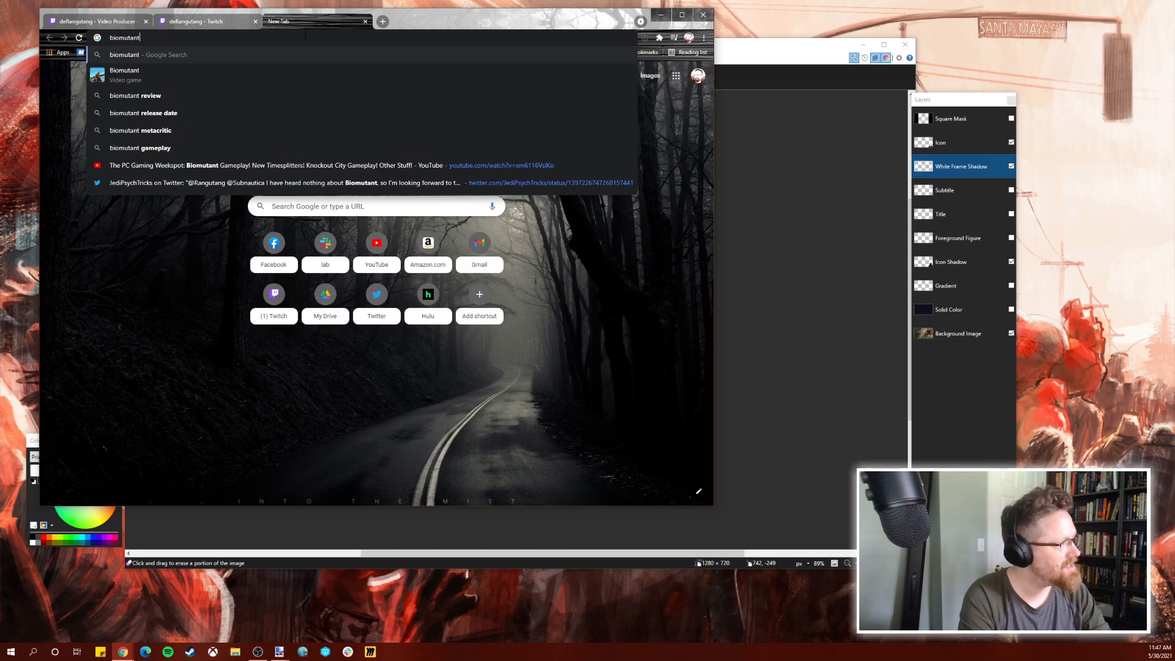
{"action": "type", "text": " logo transparent"}
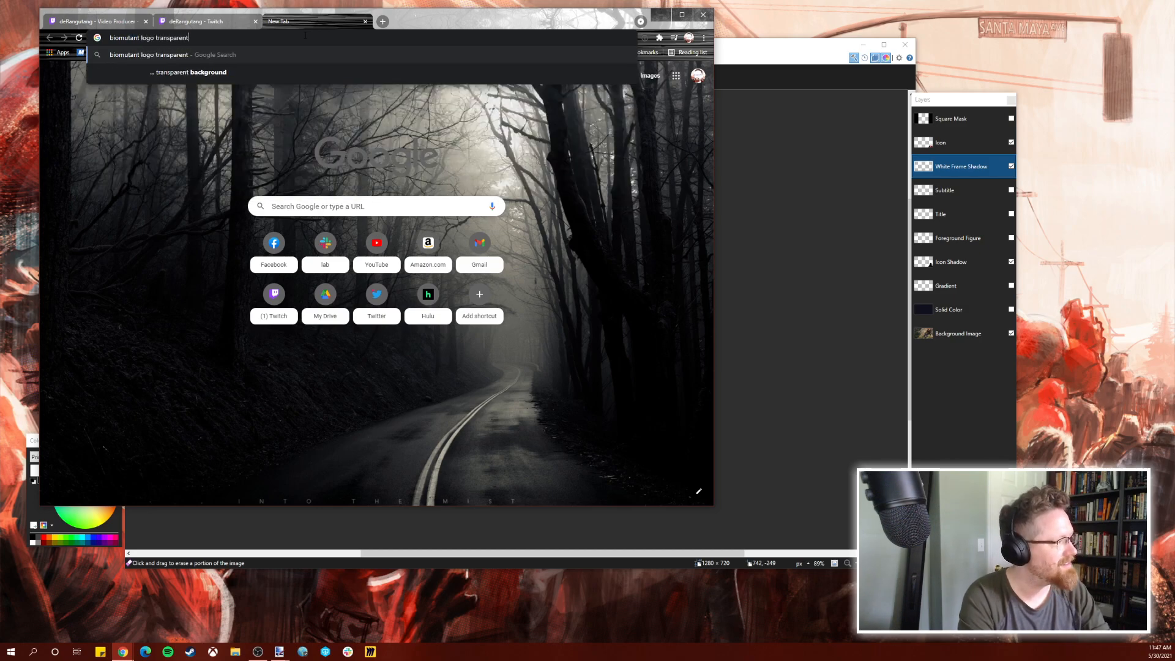
{"action": "key", "text": "Return"}
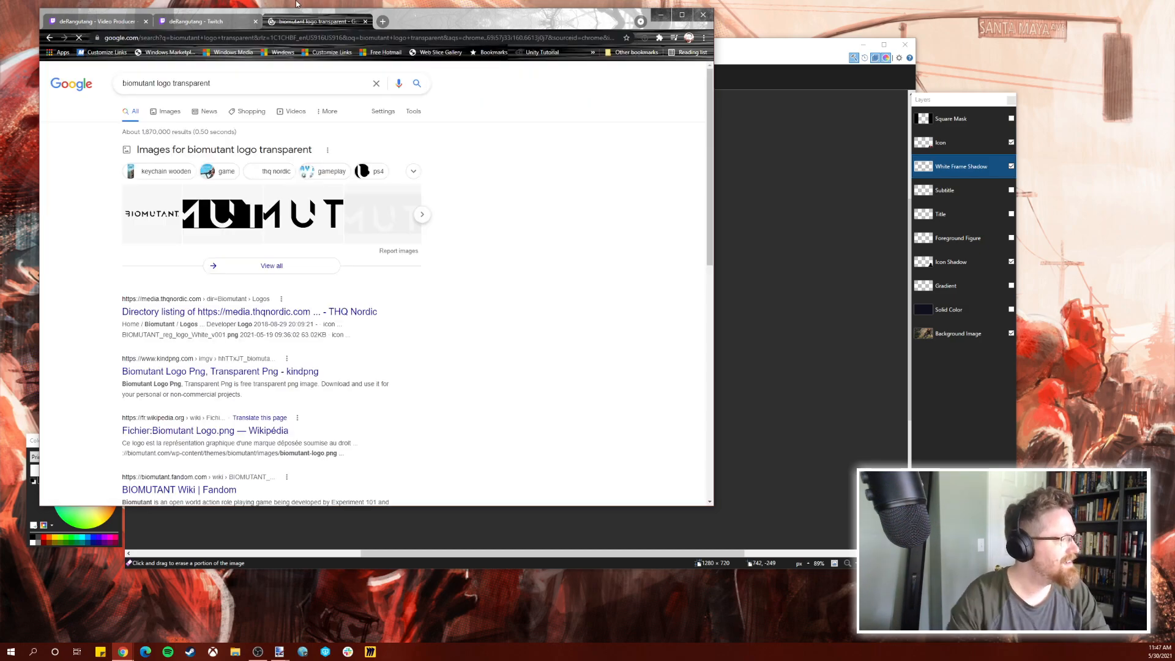
{"action": "left_click", "coordinate": [170, 112]}
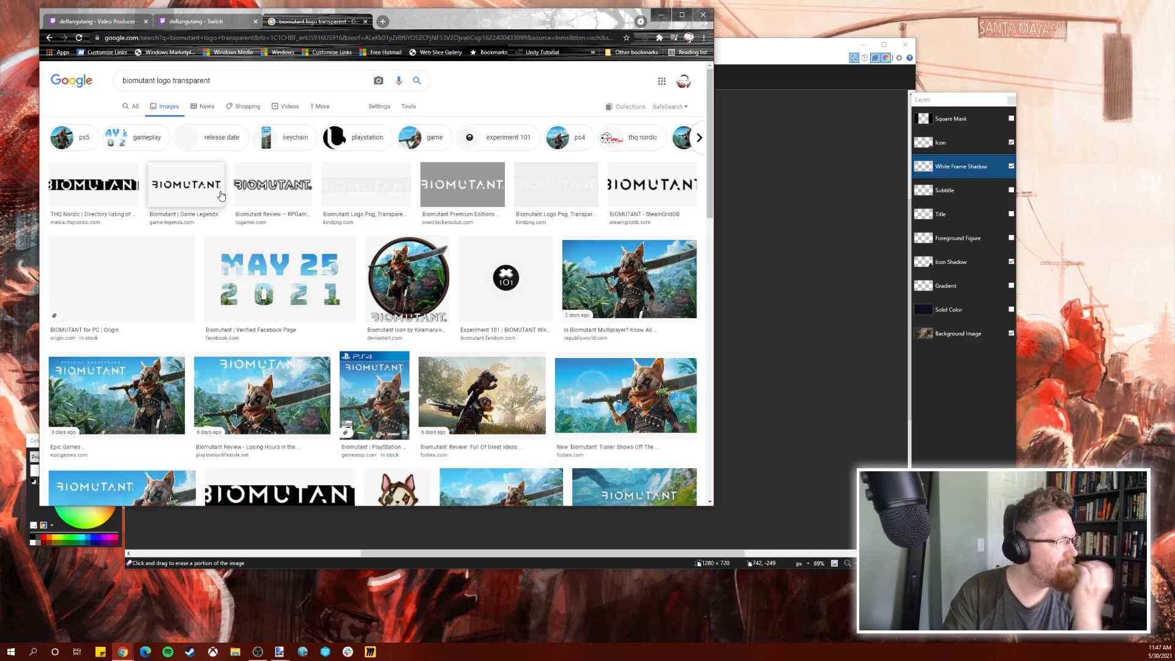
Move the paint.net window away from the browser and open the THQ Nordic Biomutant logo from the image results.
{"action": "left_click_drag", "start_coordinate": [747, 46], "coordinate": [845, 109]}
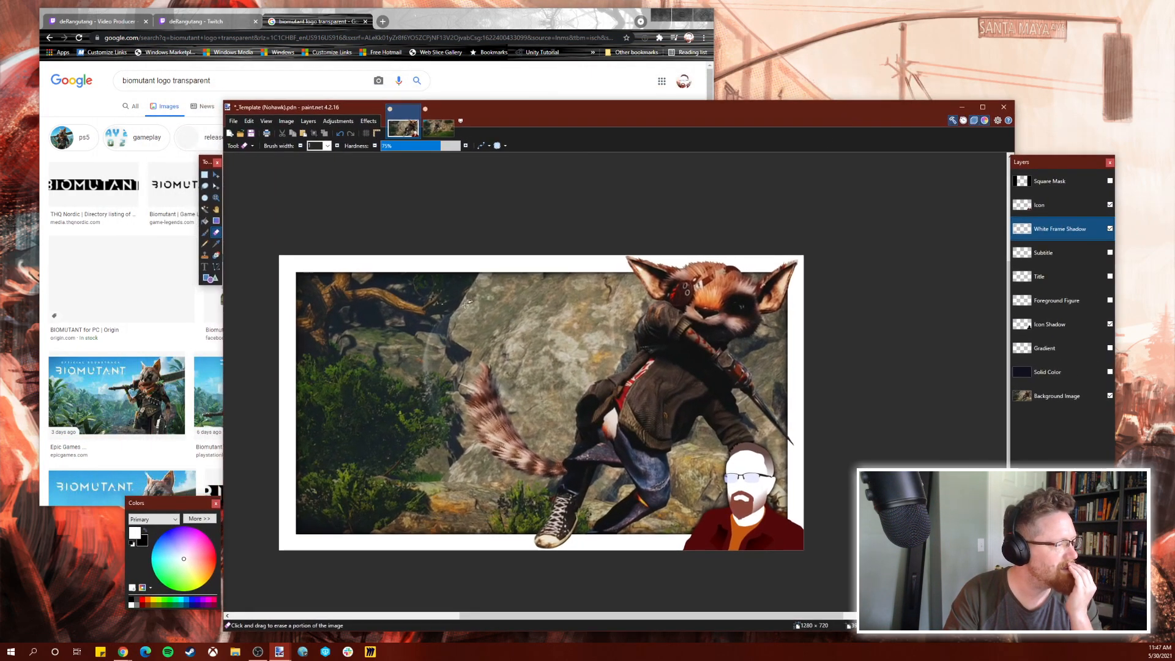
{"action": "left_click", "coordinate": [476, 20]}
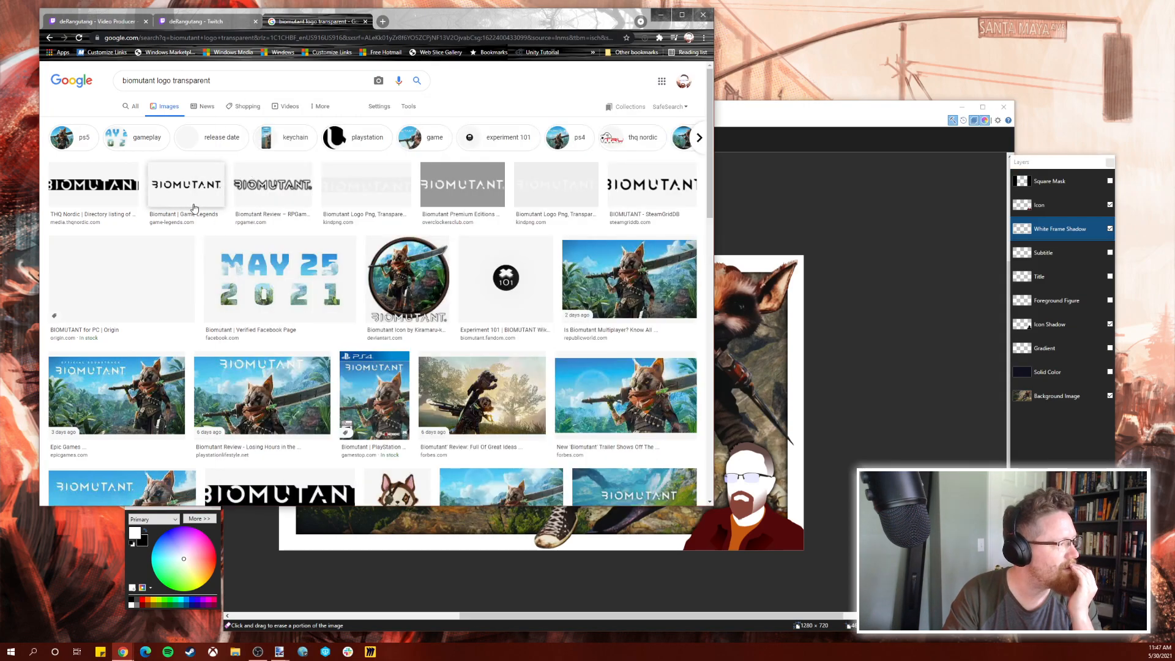
{"action": "left_click", "coordinate": [64, 187]}
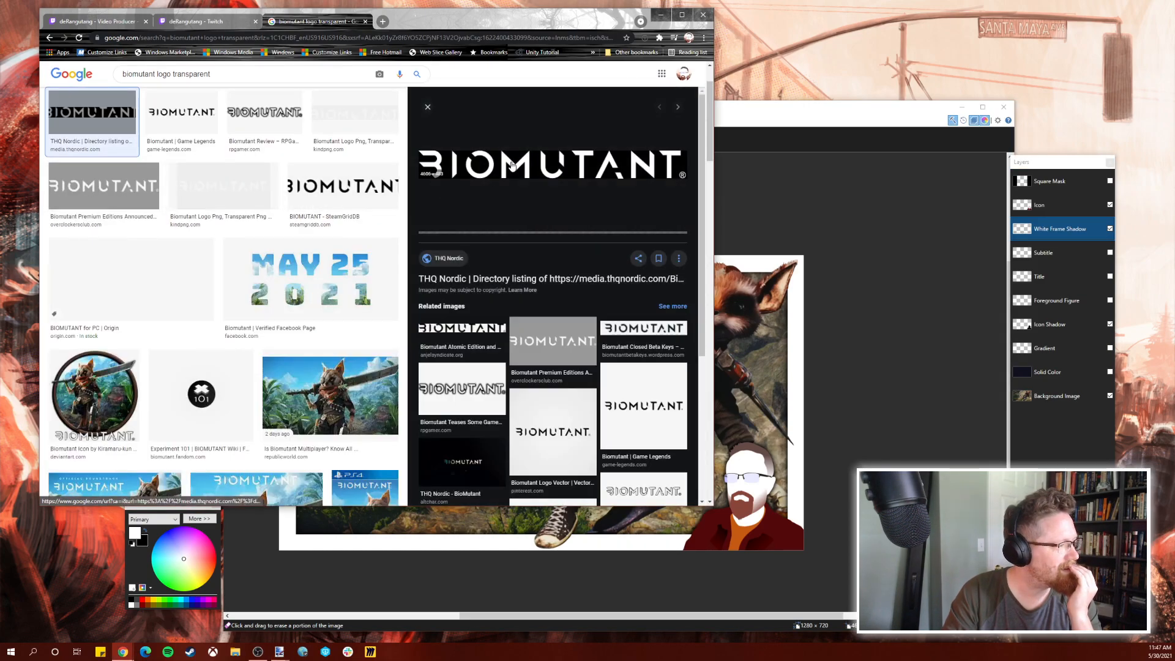
Copy the THQ Nordic Biomutant logo from the image results and paste it into a new image in paint.net.
{"action": "right_click", "coordinate": [544, 164]}
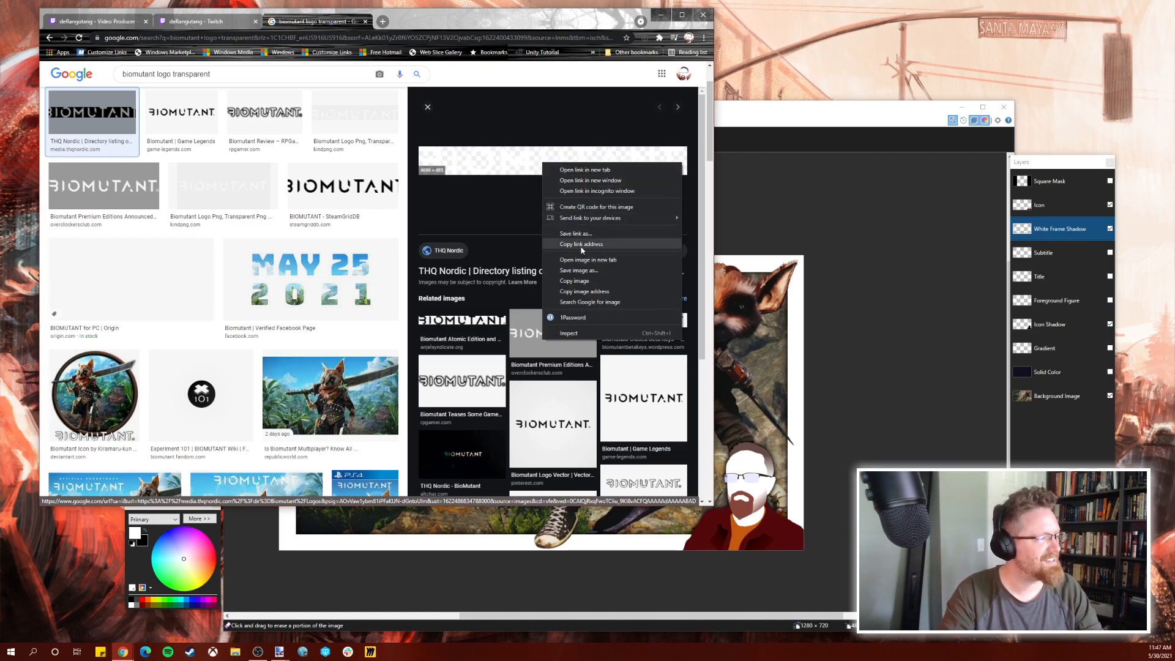
{"action": "left_click", "coordinate": [583, 281]}
{"action": "left_click", "coordinate": [791, 115]}
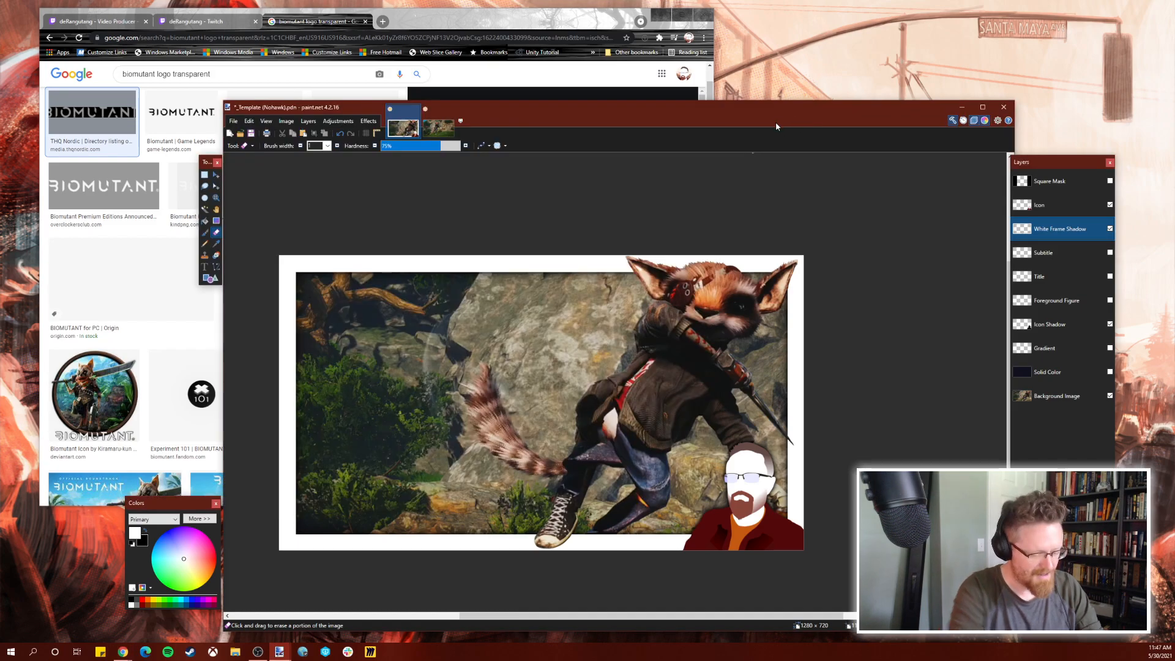
{"action": "key", "text": "ctrl+alt+v"}
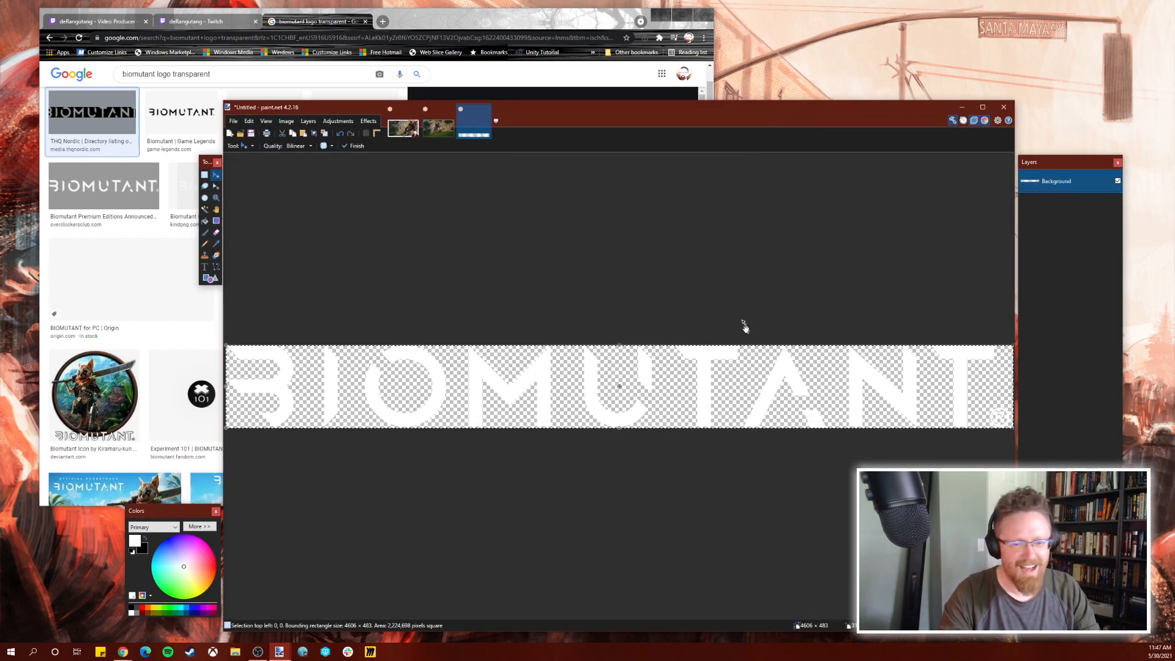
Resize the logo image to a width of 800 pixels with the aspect ratio maintained.
{"action": "left_click", "coordinate": [288, 121]}
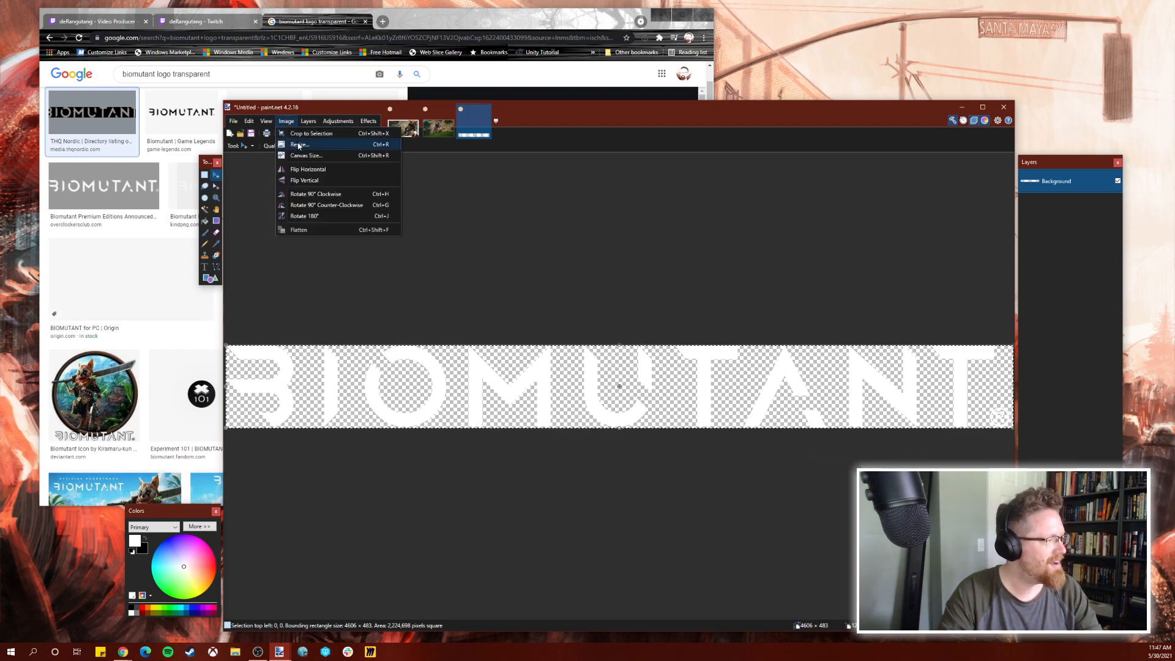
{"action": "left_click", "coordinate": [299, 145]}
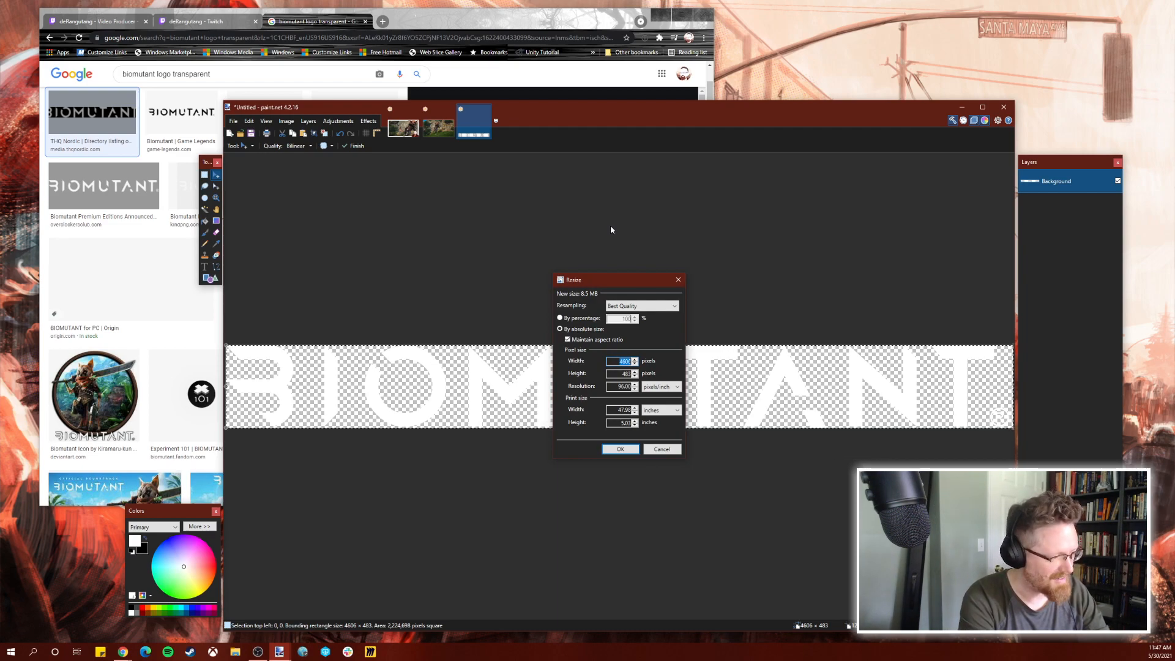
{"action": "type", "text": "1"}
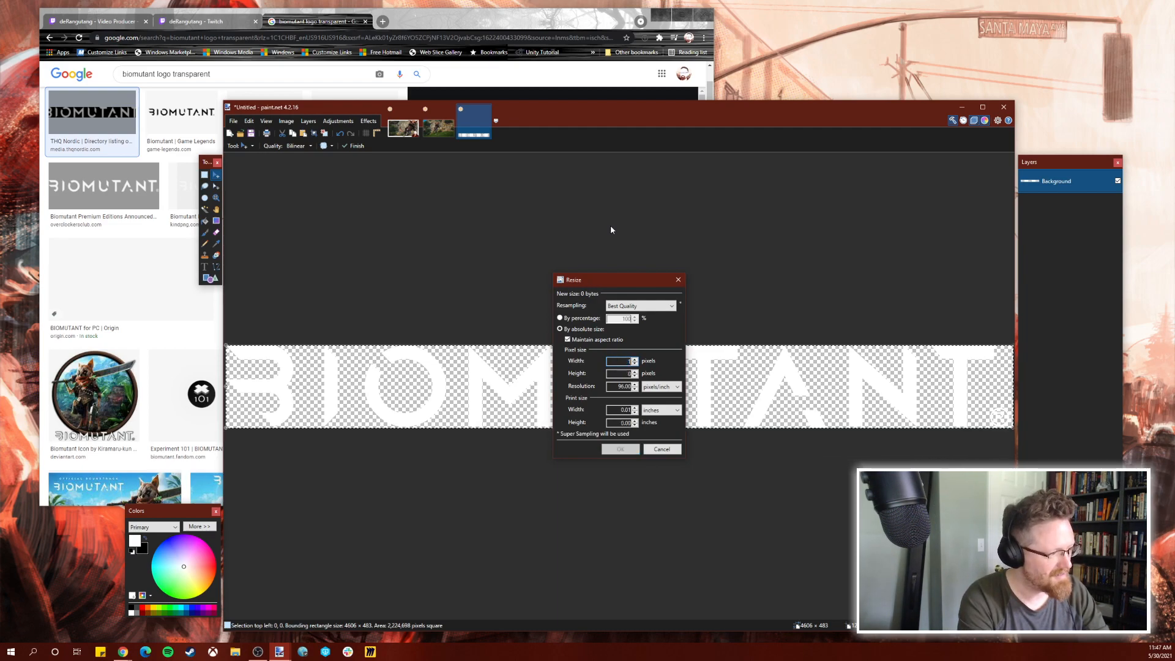
{"action": "type", "text": "00"}
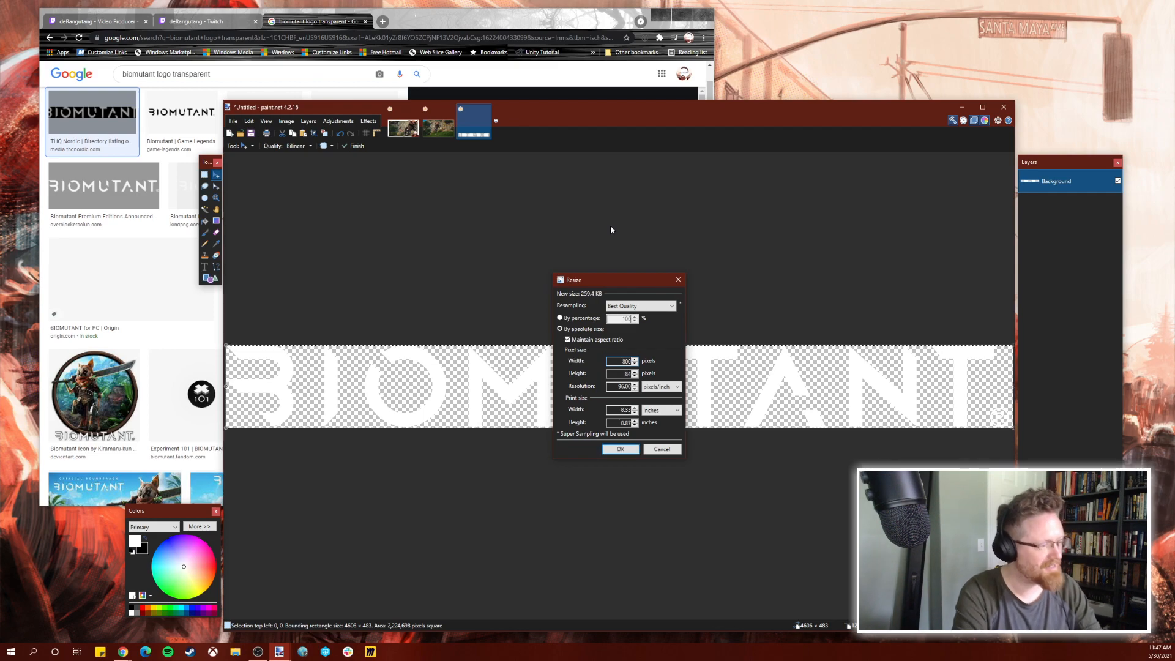
{"action": "key", "text": "Return"}
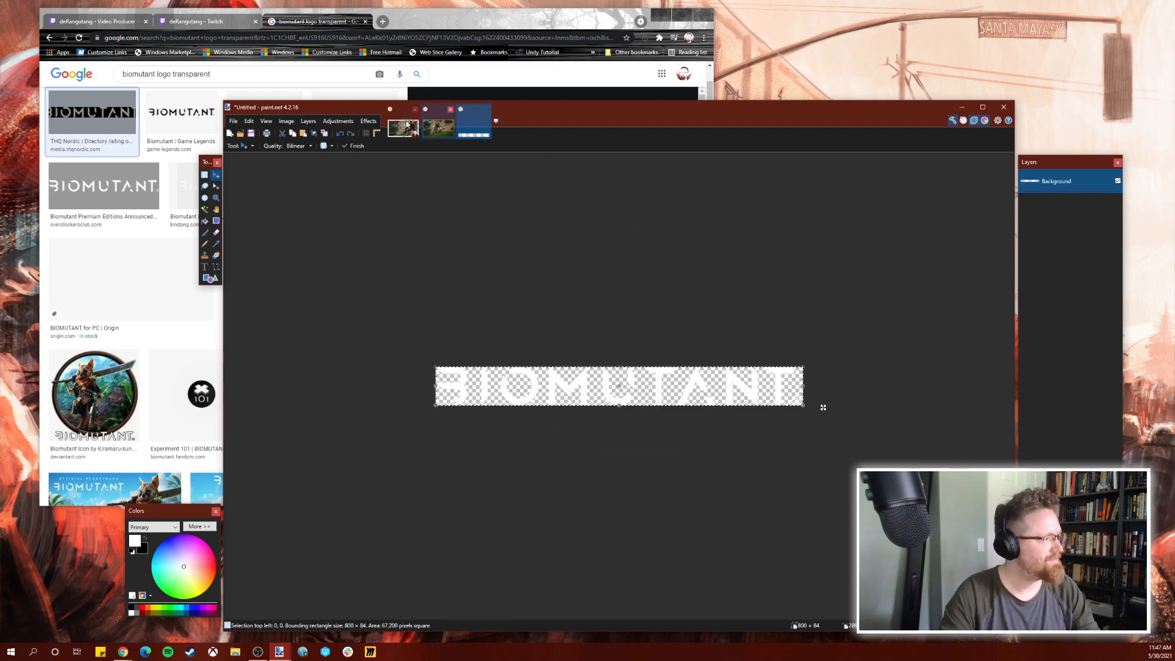
Return to the _Template (Nohawk).pdn thumbnail and make Title the active layer.
{"action": "left_click", "coordinate": [408, 124]}
{"action": "left_click", "coordinate": [1068, 279]}
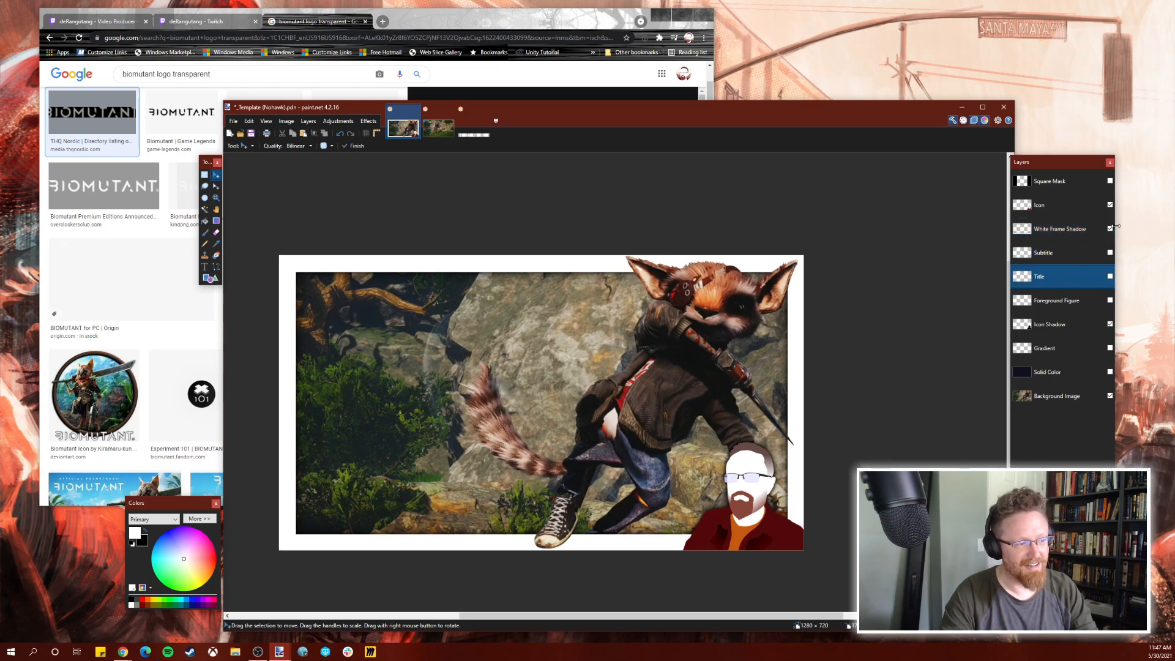
{"action": "left_click", "coordinate": [1071, 252]}
{"action": "left_click", "coordinate": [1074, 229]}
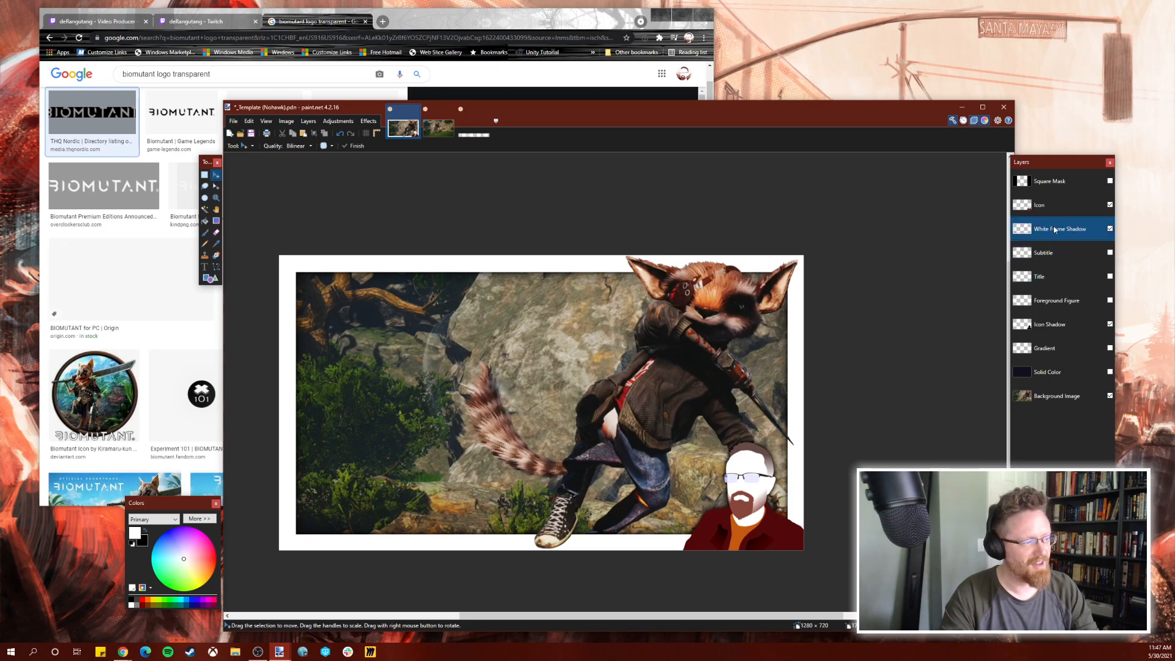
{"action": "left_click", "coordinate": [1072, 281]}
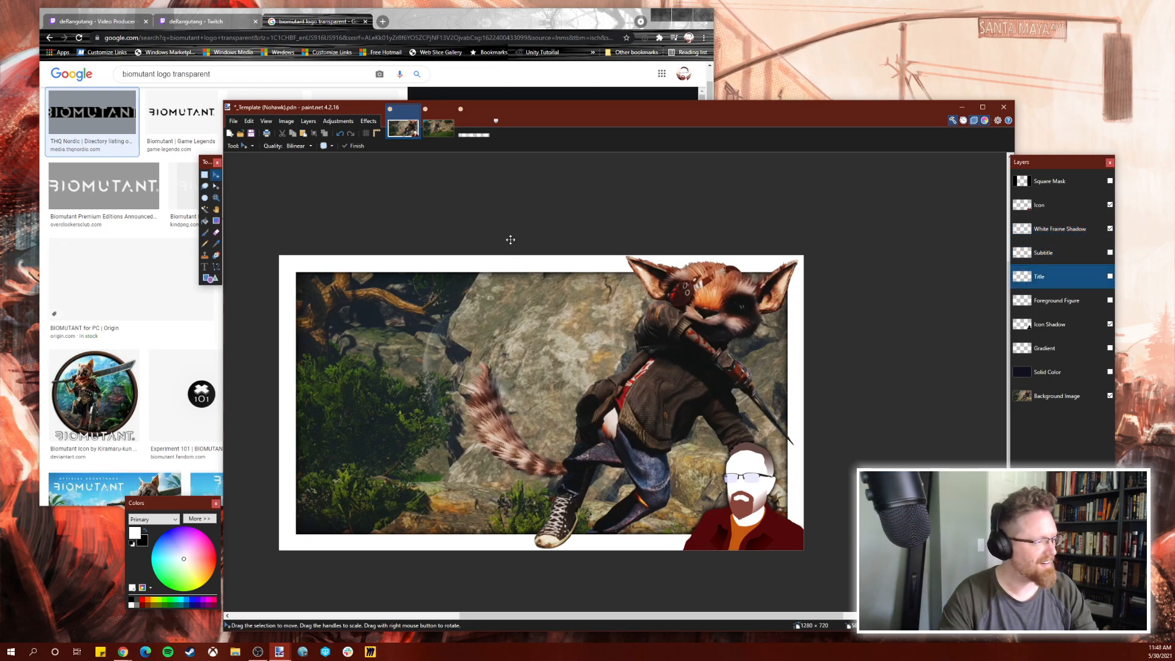
{"action": "key", "text": "ctrl+v"}
{"action": "left_click_drag", "start_coordinate": [477, 263], "coordinate": [493, 305]}
{"action": "key", "text": "ctrl+d"}
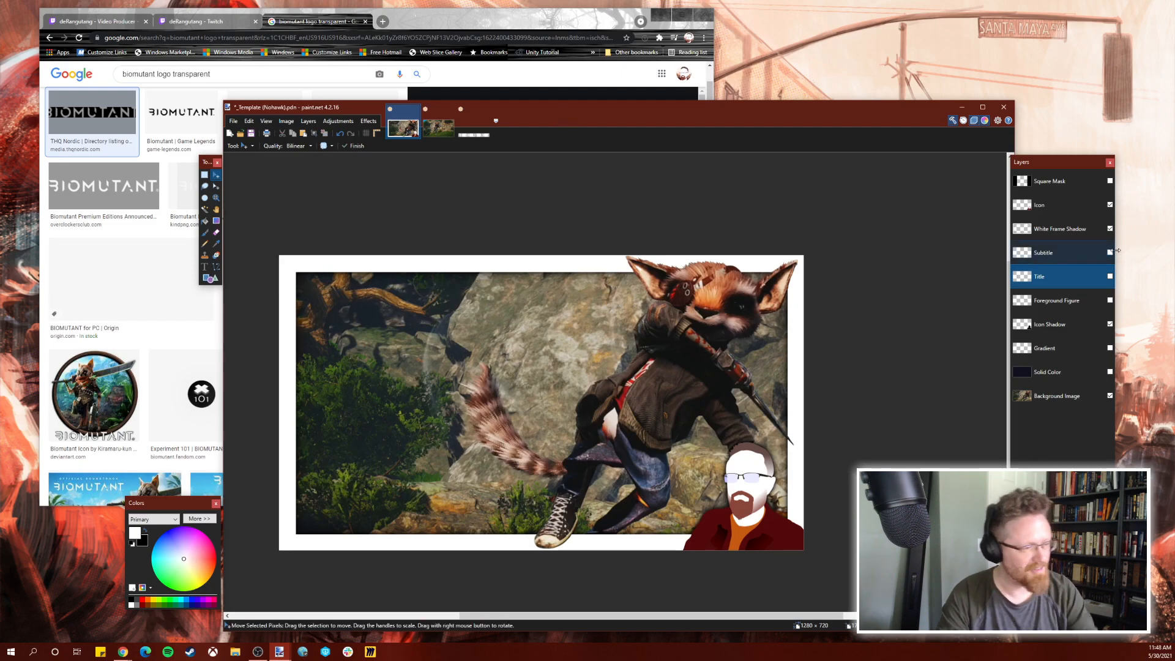
Show the Title and Subtitle layers, paste the logo onto Title, and place it about 54 pixels from the canvas's left and top edges.
{"action": "left_click", "coordinate": [1110, 277]}
{"action": "left_click", "coordinate": [1109, 253]}
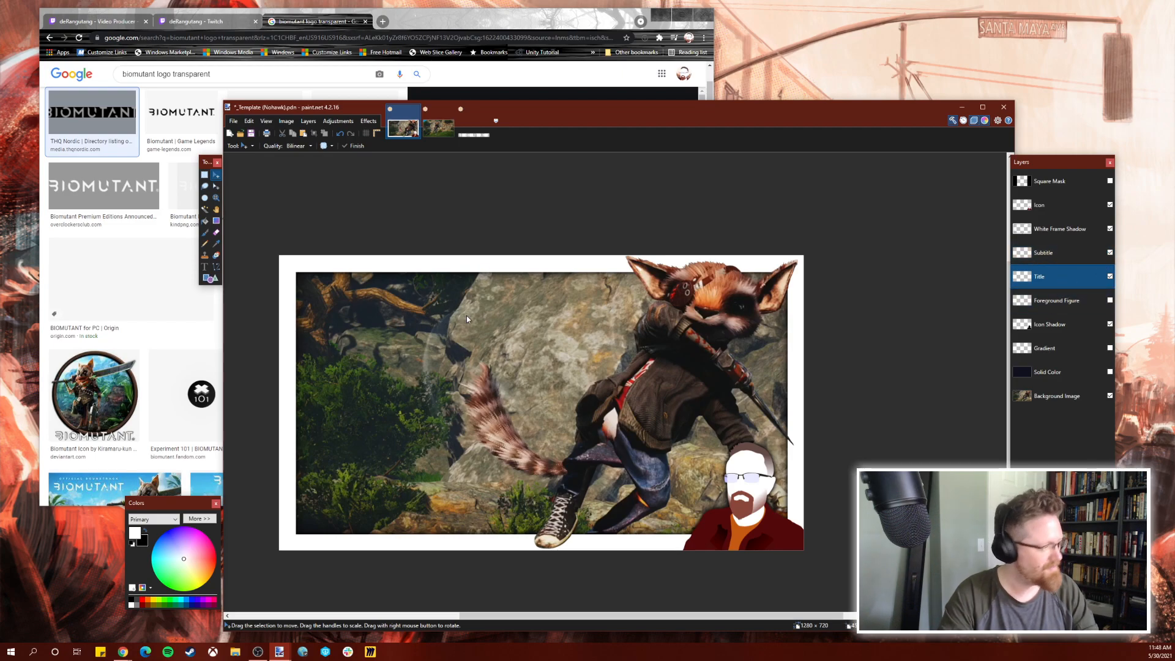
{"action": "key", "text": "ctrl+v"}
{"action": "mouse_move", "coordinate": [447, 304]}
{"action": "left_mouse_down"}
{"action": "mouse_move", "coordinate": [443, 293]}
{"action": "mouse_move", "coordinate": [458, 306]}
{"action": "left_mouse_up"}
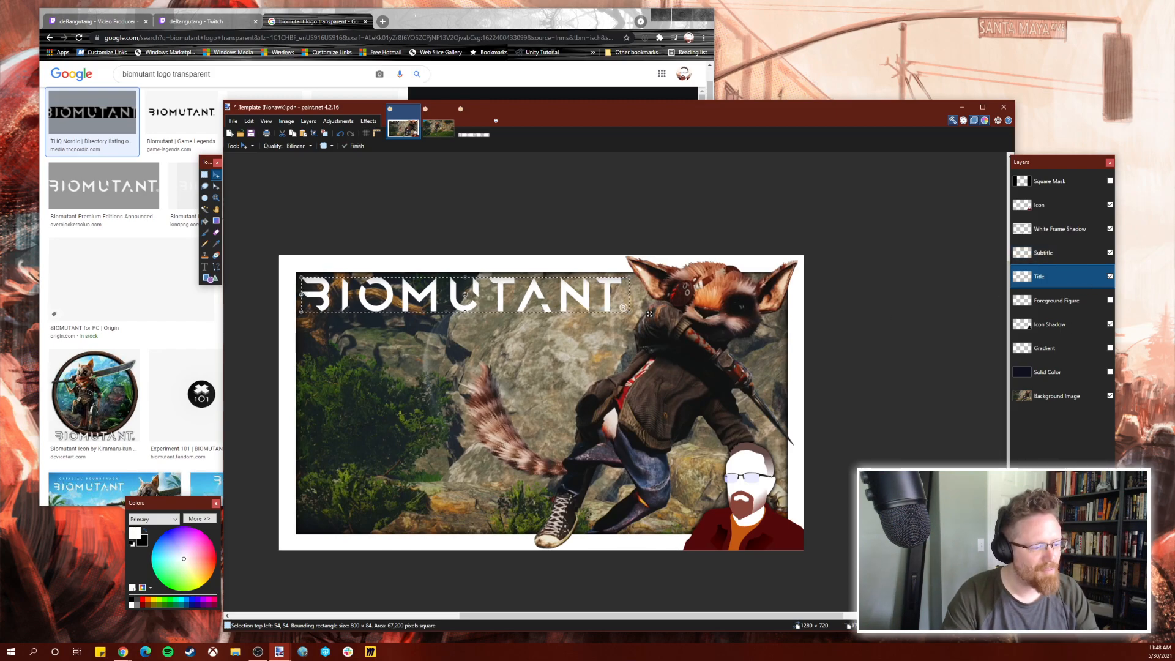
Move the Title layer above the White Frame Shadow layer and deselect the pasted logo.
{"action": "left_click", "coordinate": [1061, 612]}
{"action": "left_click", "coordinate": [1061, 612]}
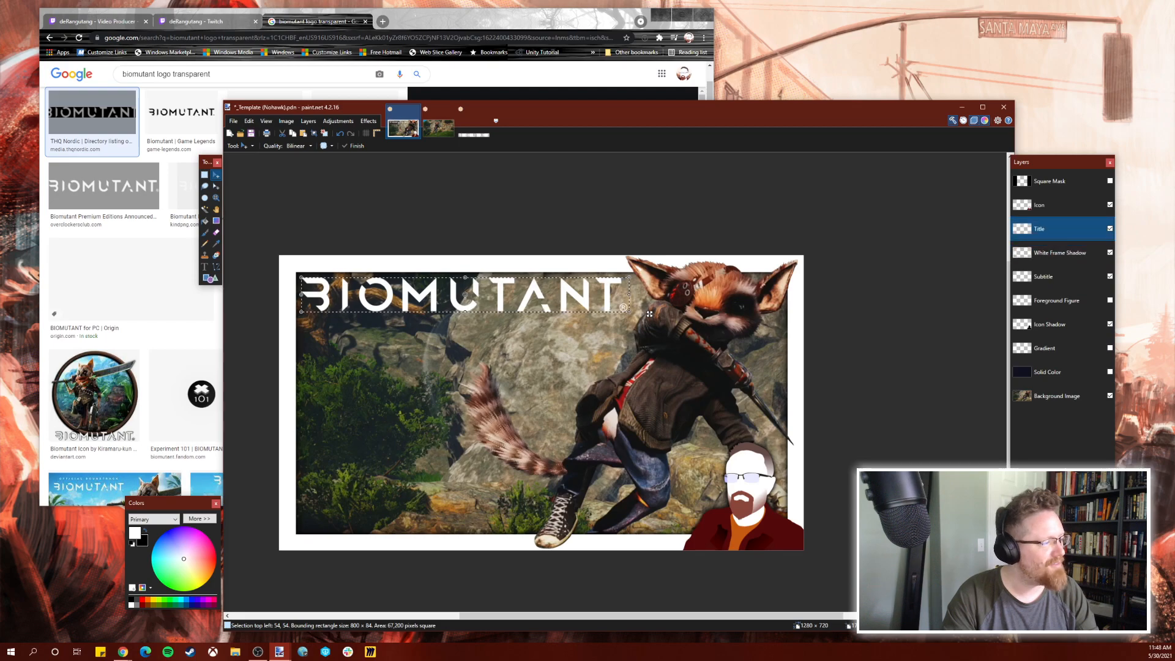
{"action": "key", "text": "s"}
{"action": "key", "text": "ctrl+d"}
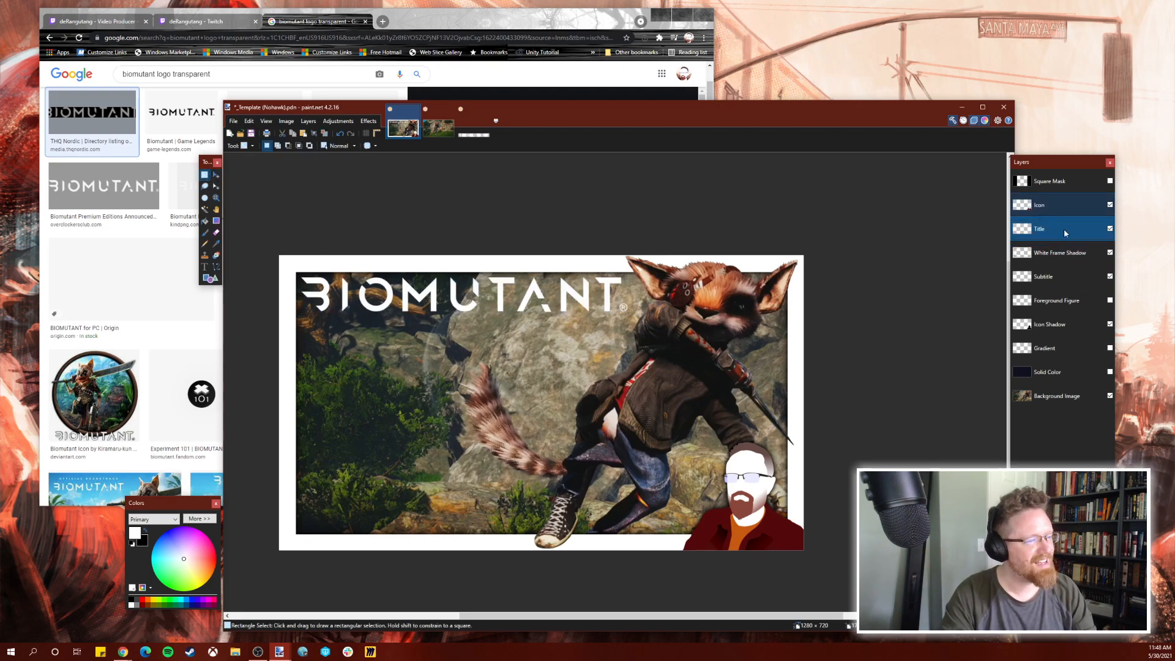
{"action": "left_click", "coordinate": [1050, 258]}
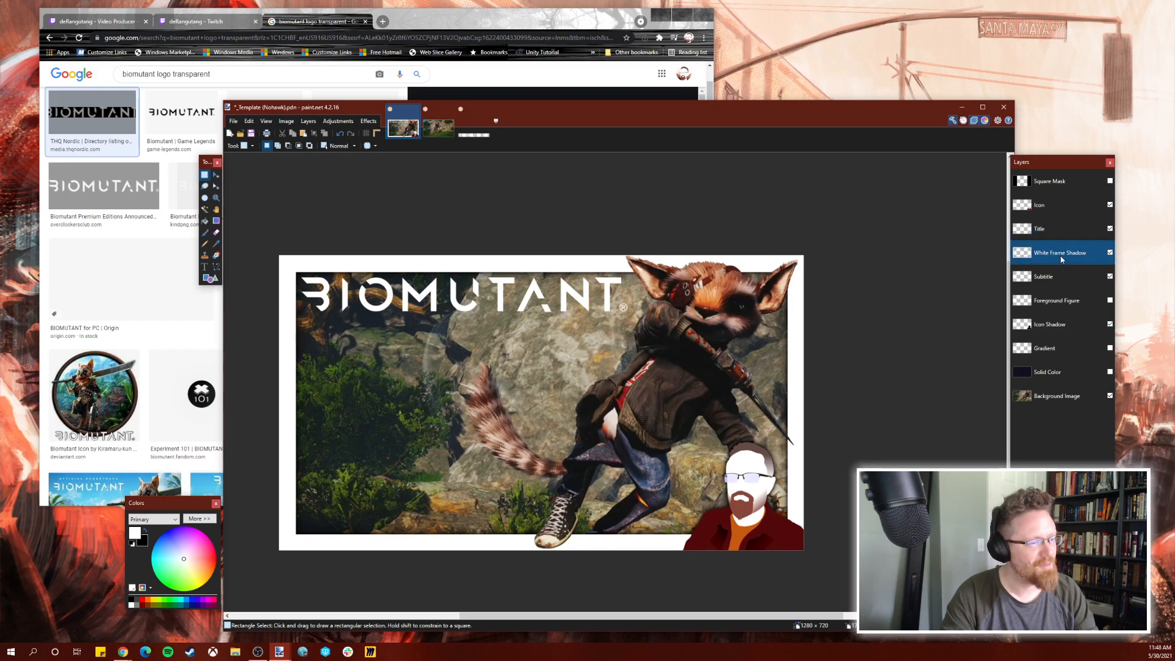
{"action": "left_click", "coordinate": [1052, 229]}
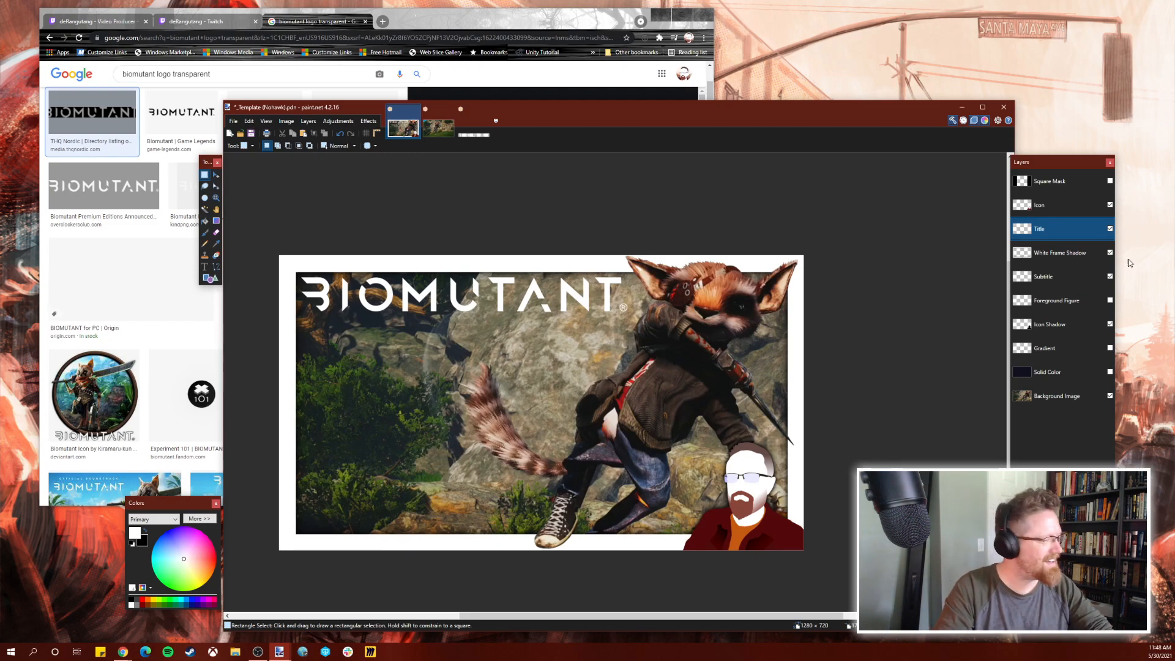
Shift the Title layer's logo 11 pixels right and 11 pixels down, away from the white frame.
{"action": "left_click", "coordinate": [216, 175]}
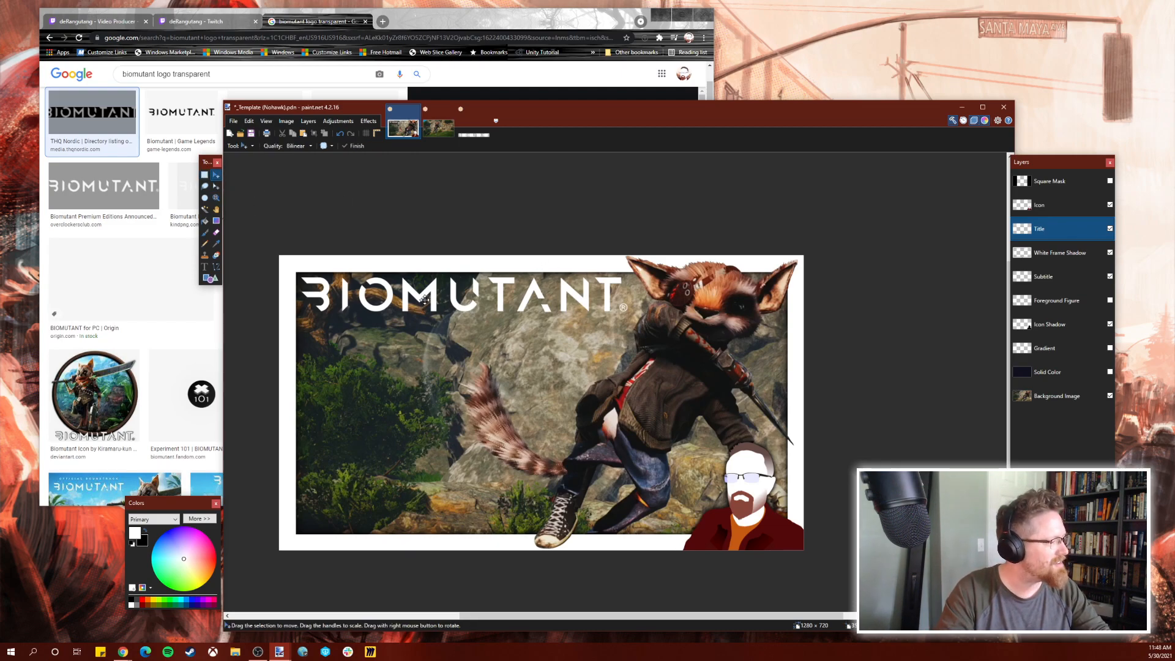
{"action": "left_click_drag", "start_coordinate": [423, 295], "coordinate": [427, 299]}
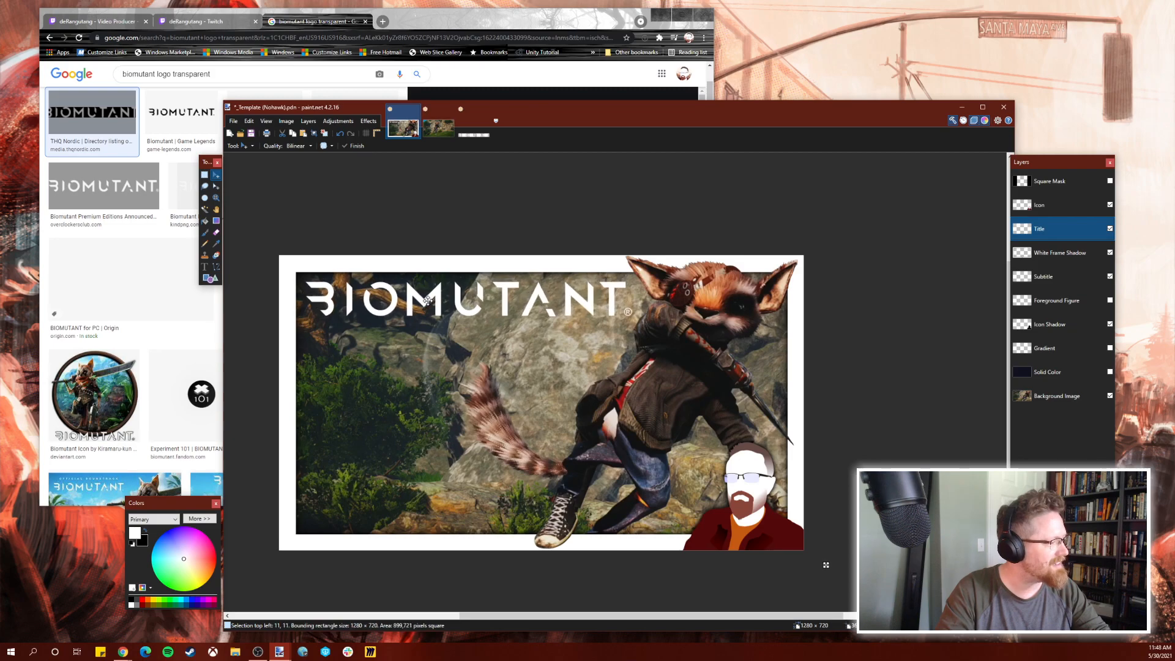
{"action": "left_click", "coordinate": [204, 175]}
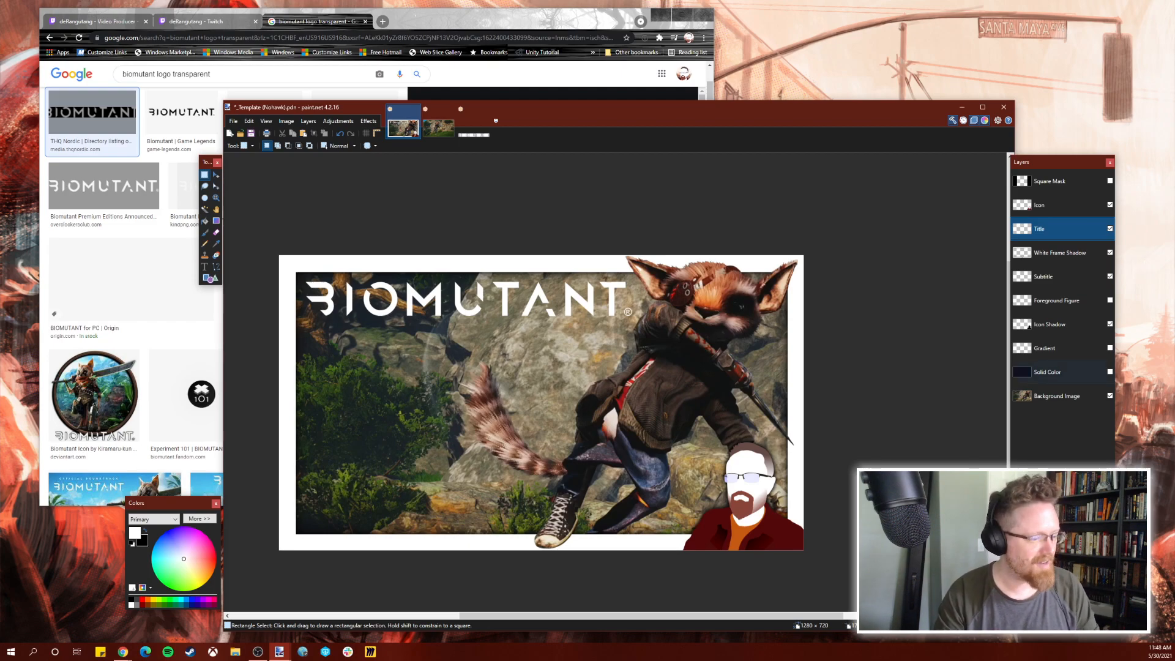
Try duplicating the Title layer, then return to a single Title layer.
{"action": "key", "text": "ctrl+shift+d"}
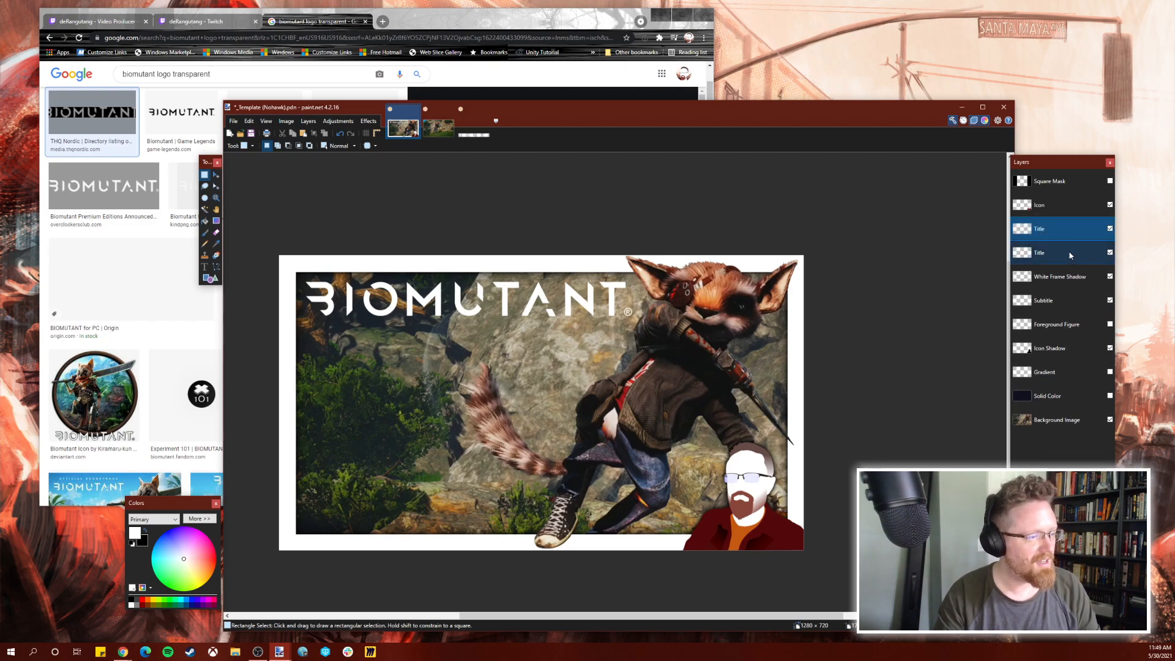
{"action": "left_click", "coordinate": [1054, 603]}
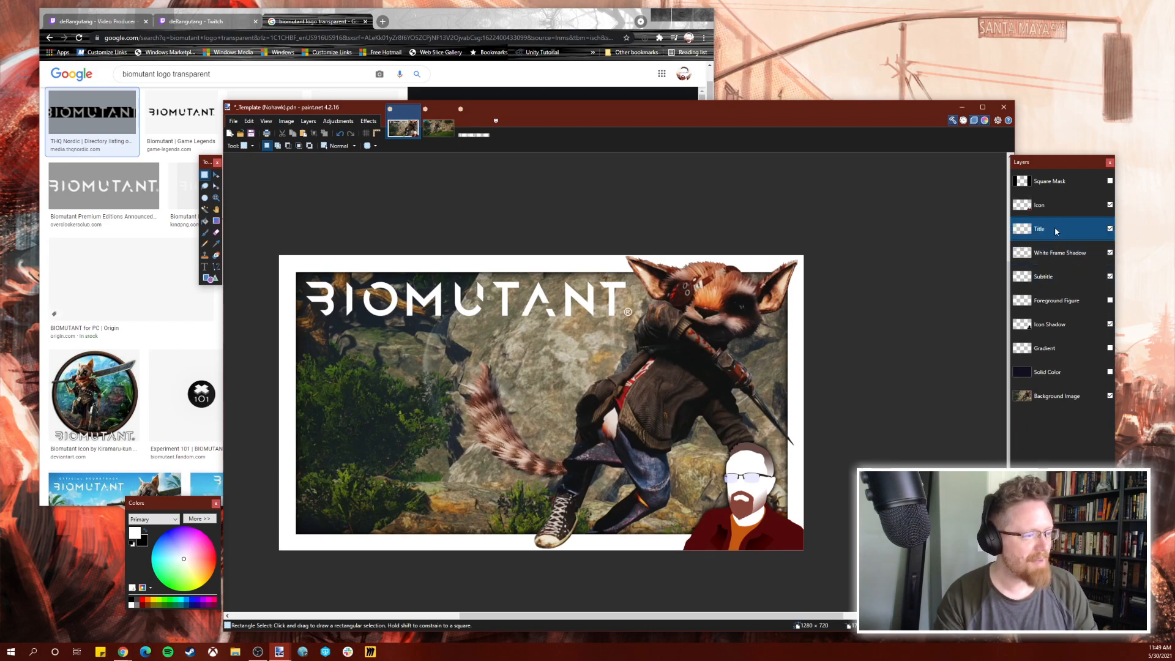
Toggle the Title layer's visibility repeatedly to examine the logo against the artwork.
{"action": "left_click", "coordinate": [1110, 229]}
{"action": "left_click", "coordinate": [1111, 228]}
{"action": "left_click", "coordinate": [1110, 228]}
{"action": "left_click", "coordinate": [1110, 228]}
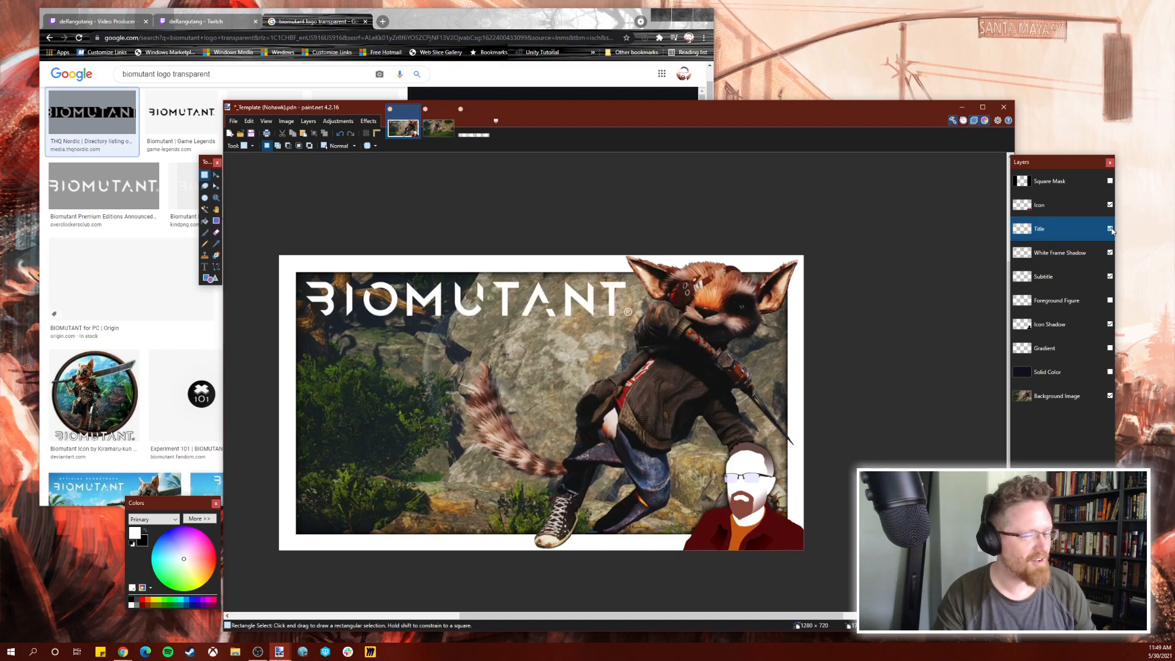
{"action": "left_click", "coordinate": [1110, 228]}
{"action": "left_click", "coordinate": [1110, 228]}
{"action": "left_click", "coordinate": [1110, 228]}
{"action": "left_click", "coordinate": [1110, 229]}
{"action": "left_click", "coordinate": [1110, 228]}
{"action": "left_click", "coordinate": [1111, 228]}
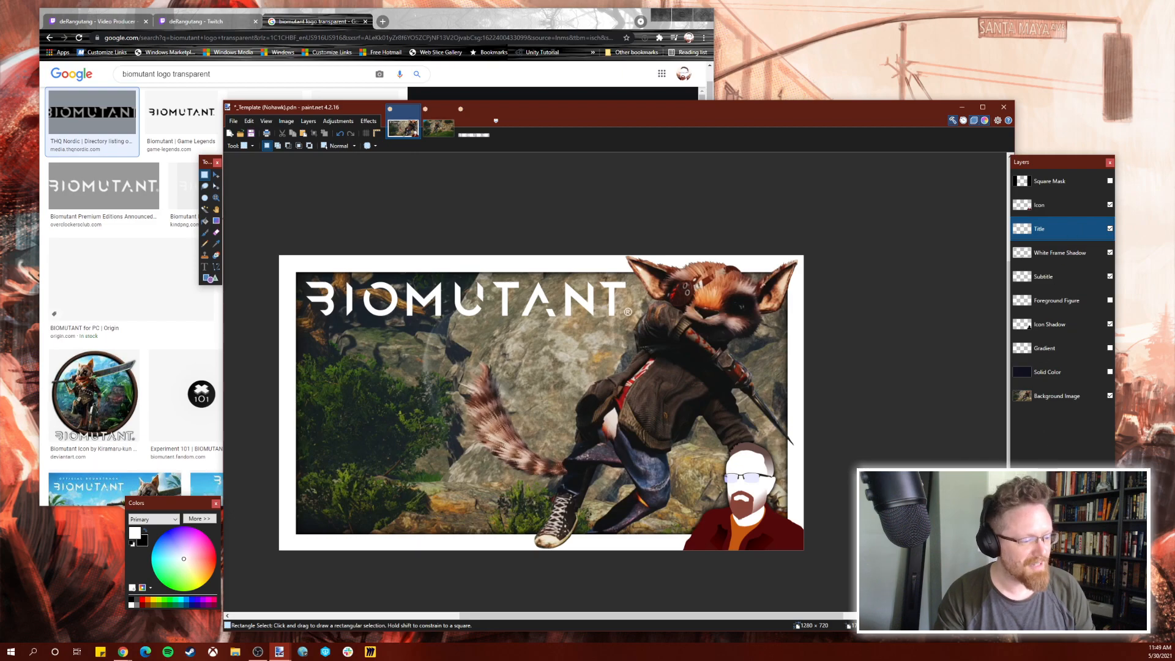
Duplicate the Title layer, hide the upper copy, and invert the colors of the lower copy.
{"action": "key", "text": "ctrl+shift+d"}
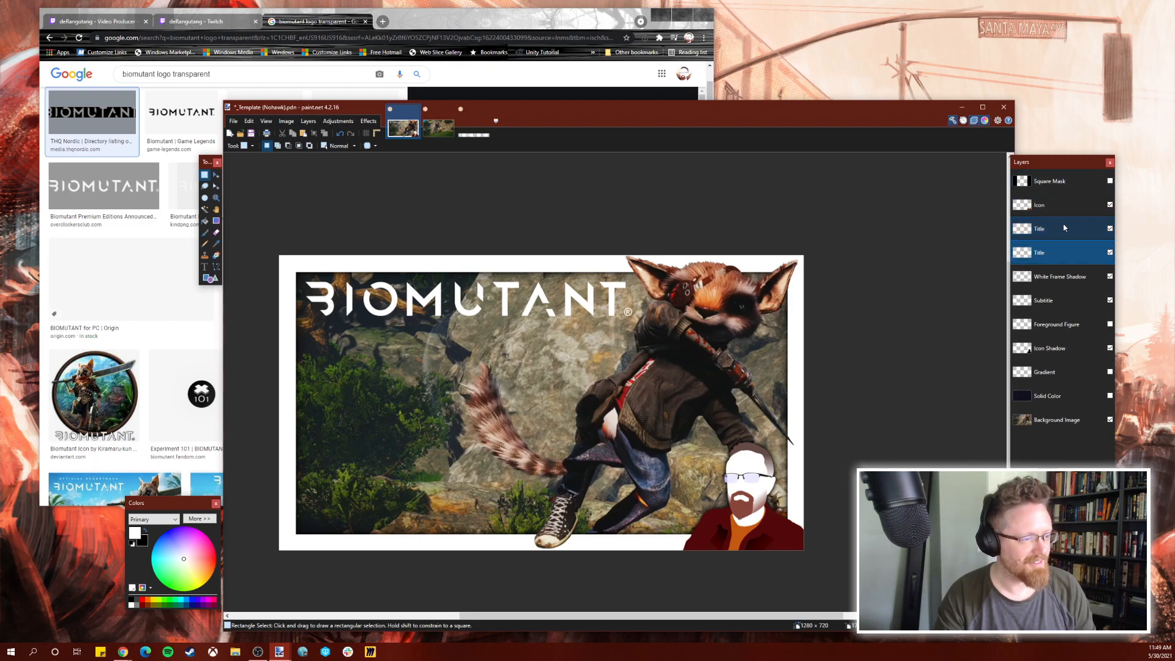
{"action": "left_click", "coordinate": [1110, 229]}
{"action": "left_click", "coordinate": [1080, 254]}
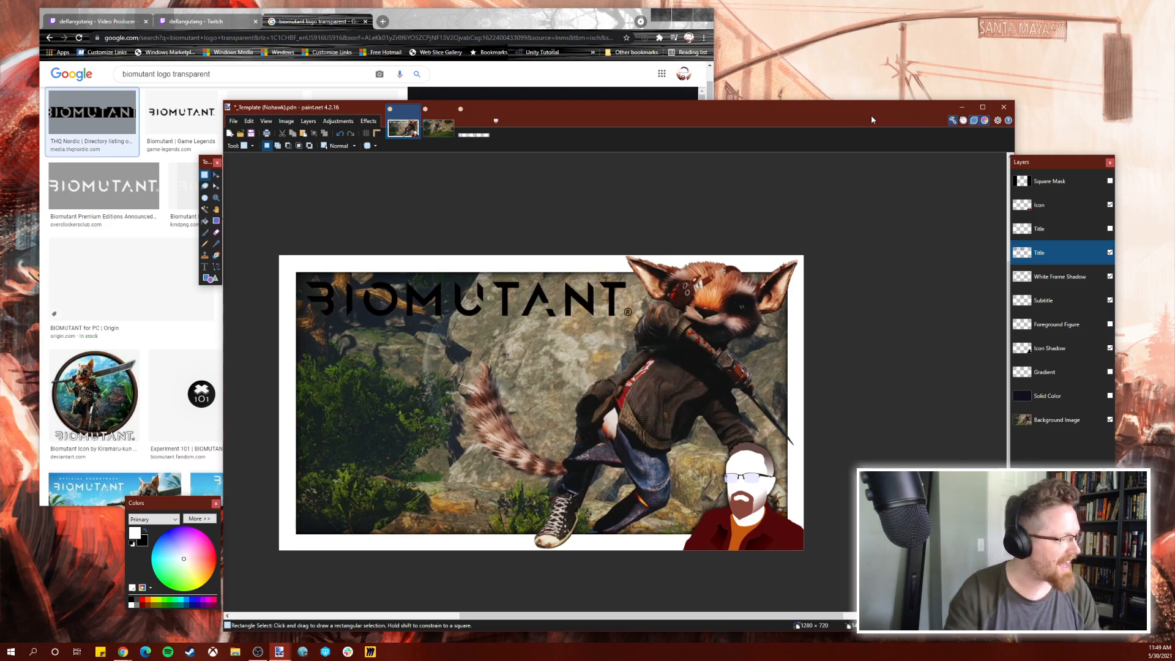
{"action": "left_click", "coordinate": [309, 121]}
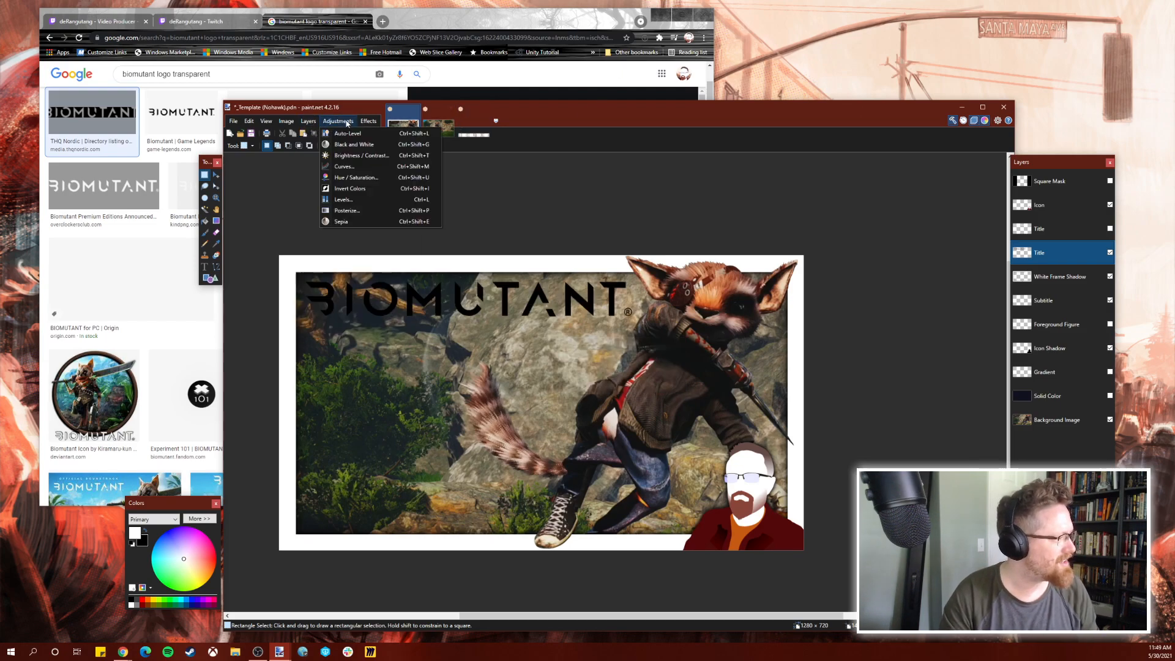
{"action": "mouse_move", "coordinate": [248, 123]}
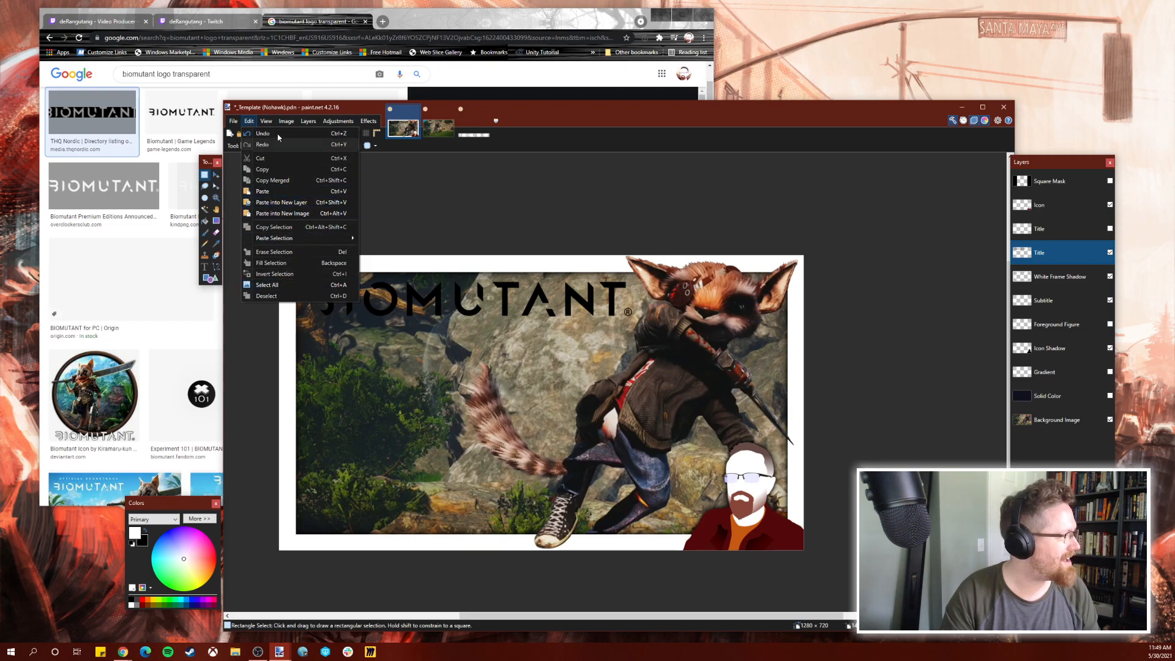
{"action": "left_click", "coordinate": [307, 121]}
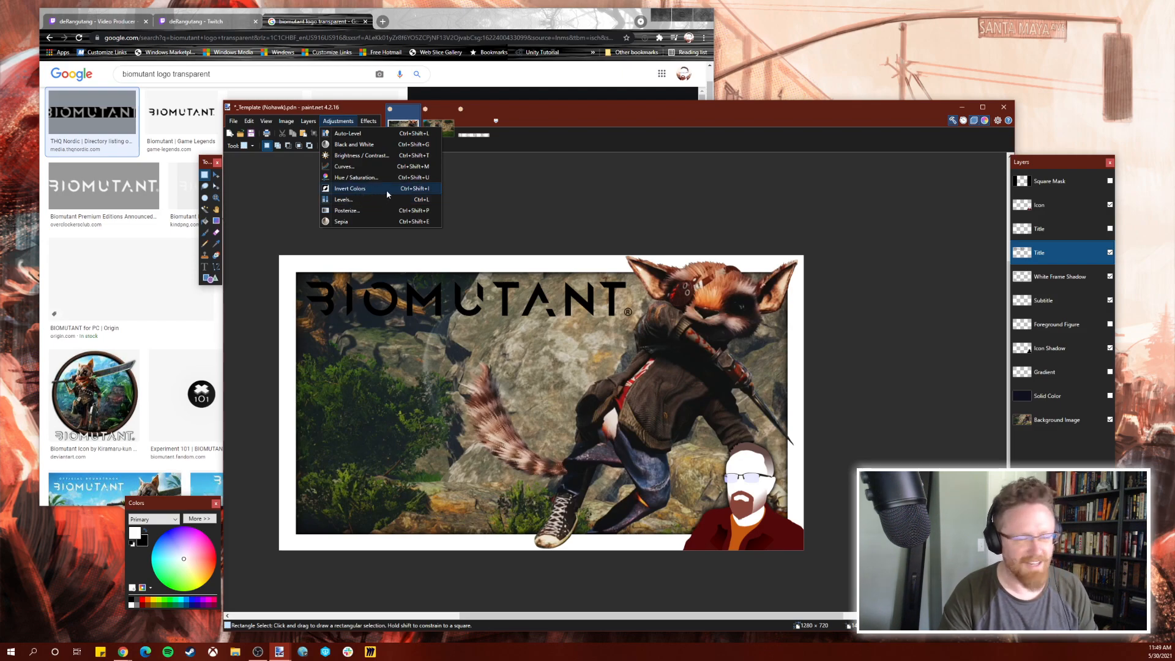
{"action": "left_click", "coordinate": [342, 122]}
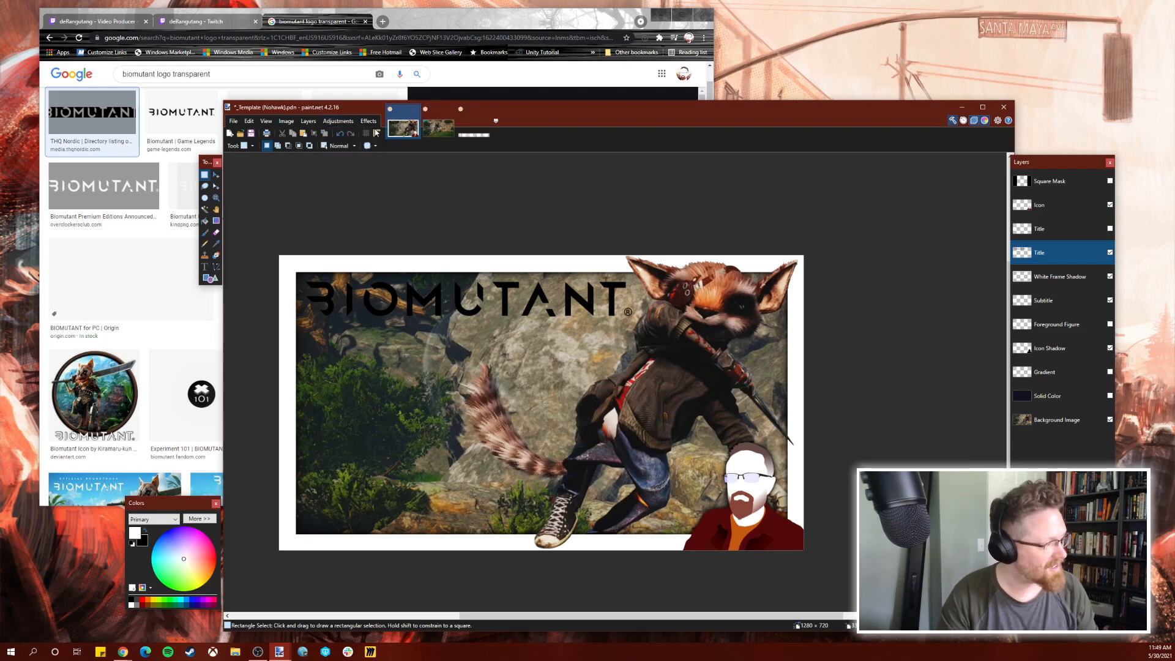
Adjust the brightness of the lower Title copy's black logo with the Brightness / Contrast adjustment.
{"action": "left_click", "coordinate": [338, 122]}
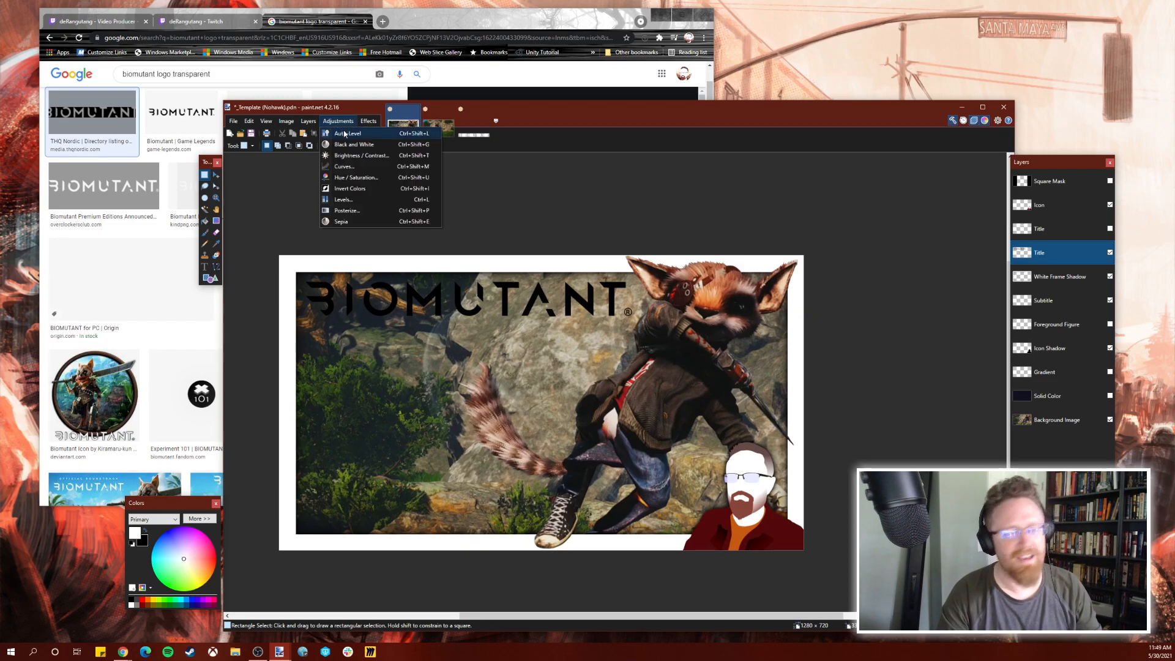
{"action": "left_click", "coordinate": [355, 155]}
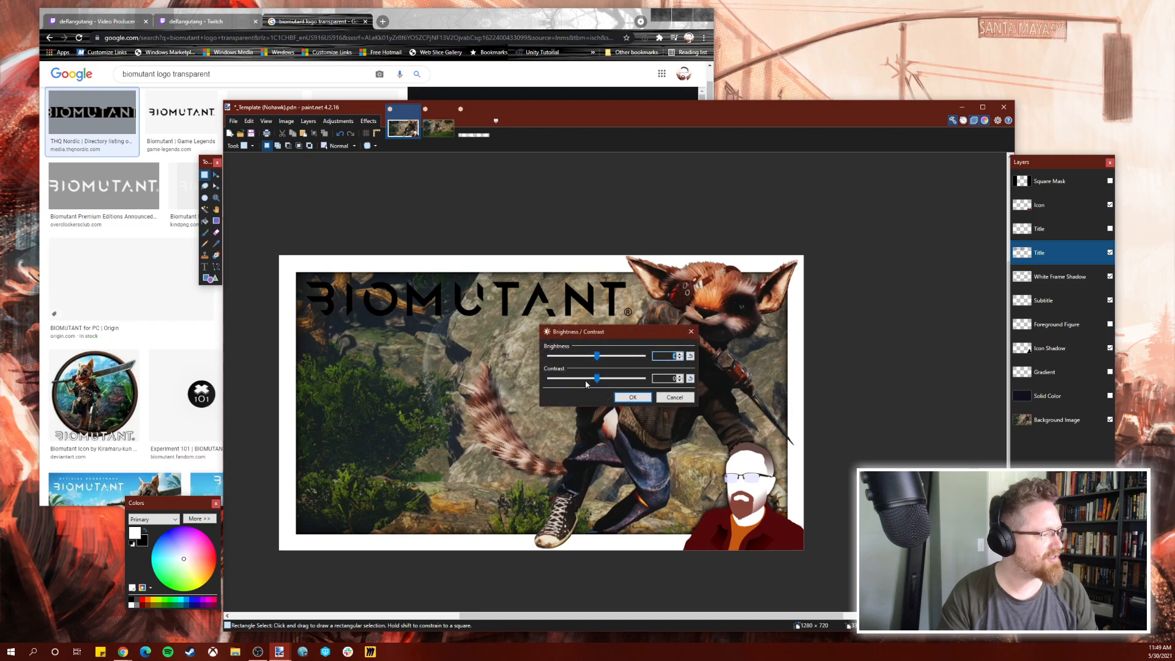
{"action": "mouse_move", "coordinate": [600, 357]}
{"action": "left_mouse_down"}
{"action": "mouse_move", "coordinate": [535, 359]}
{"action": "mouse_move", "coordinate": [599, 361]}
{"action": "left_mouse_up"}
{"action": "left_click", "coordinate": [632, 397]}
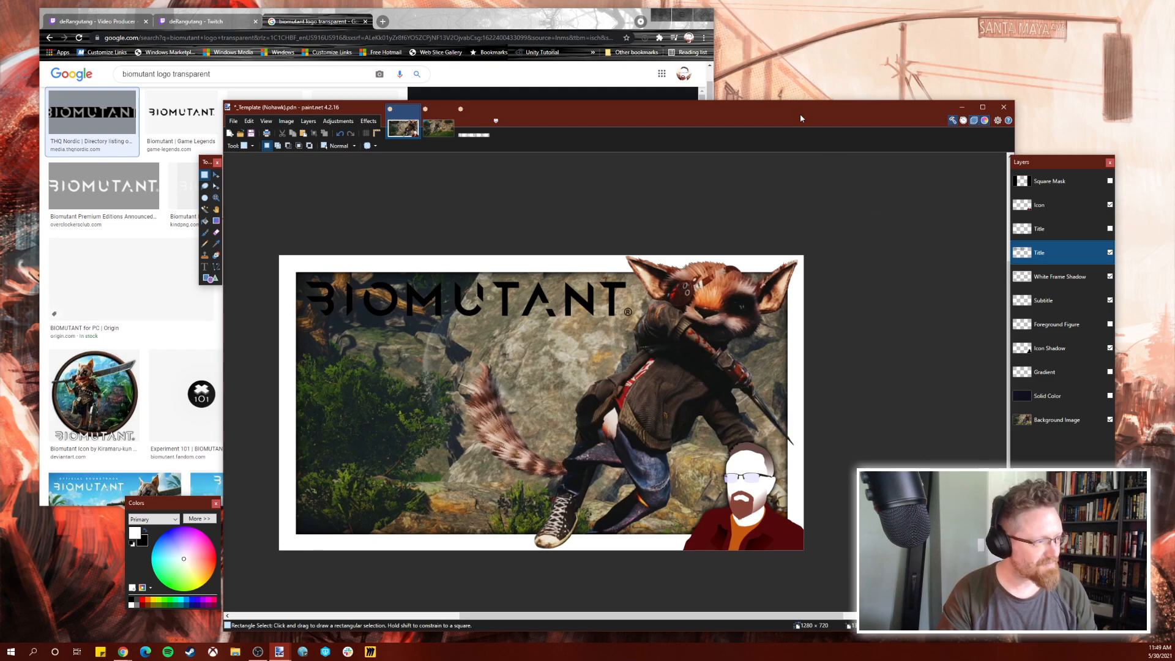
Apply a Gaussian Blur to the black Title copy and preview it behind the white Title layer.
{"action": "left_click", "coordinate": [367, 121]}
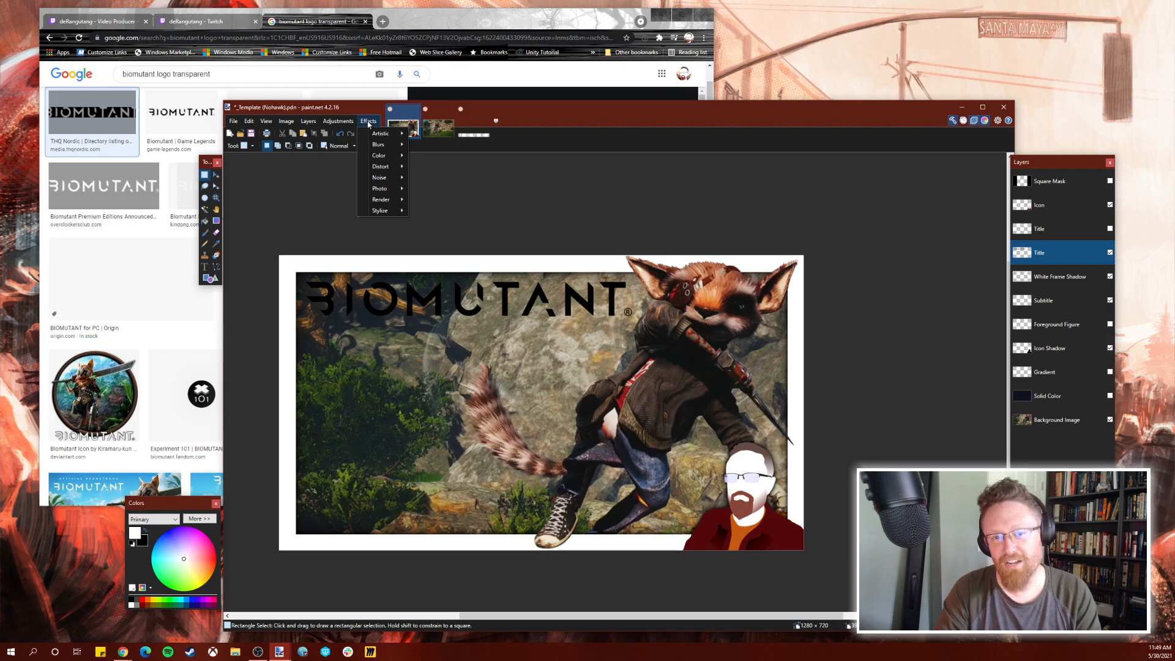
{"action": "mouse_move", "coordinate": [379, 144]}
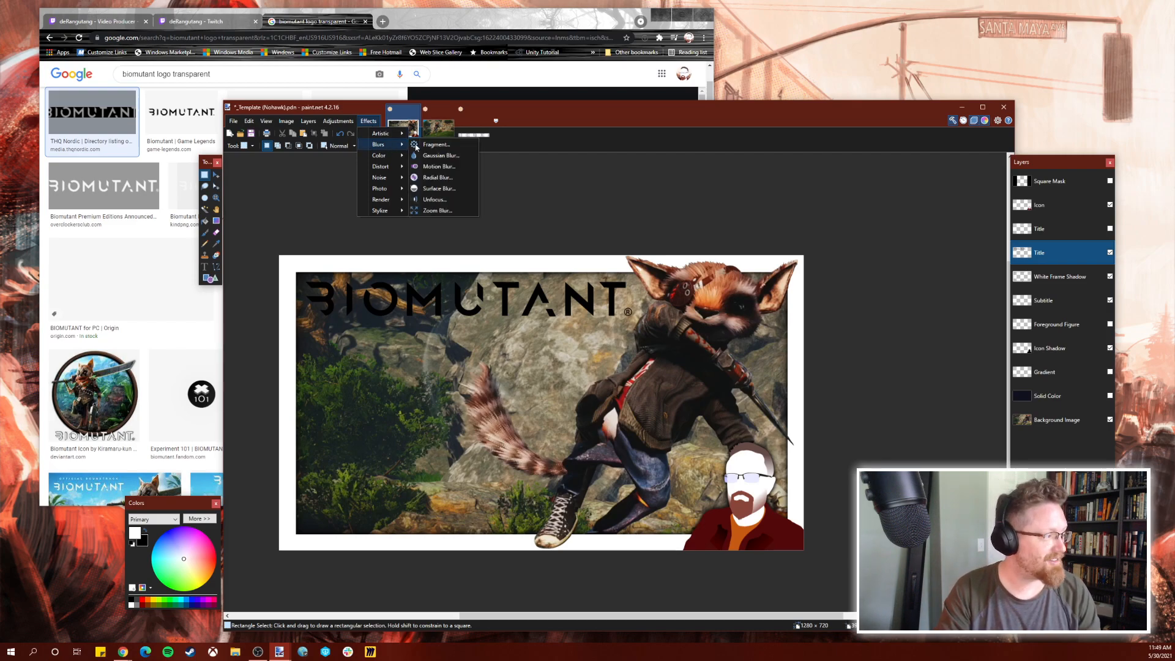
{"action": "left_click", "coordinate": [438, 156]}
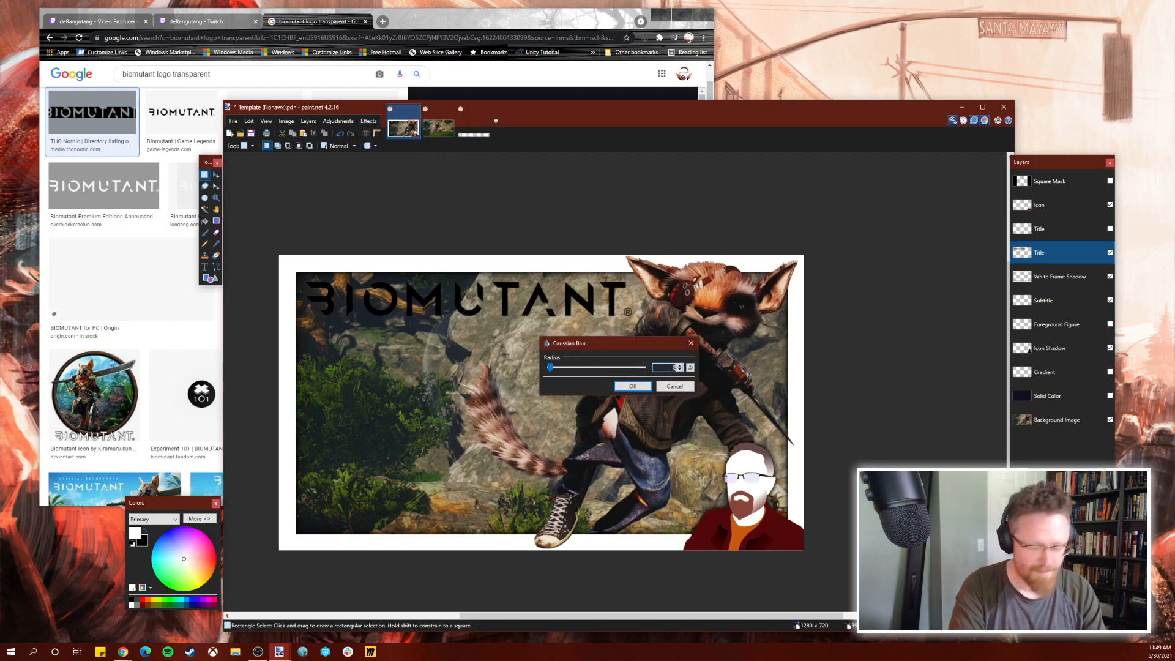
{"action": "key", "text": "Return"}
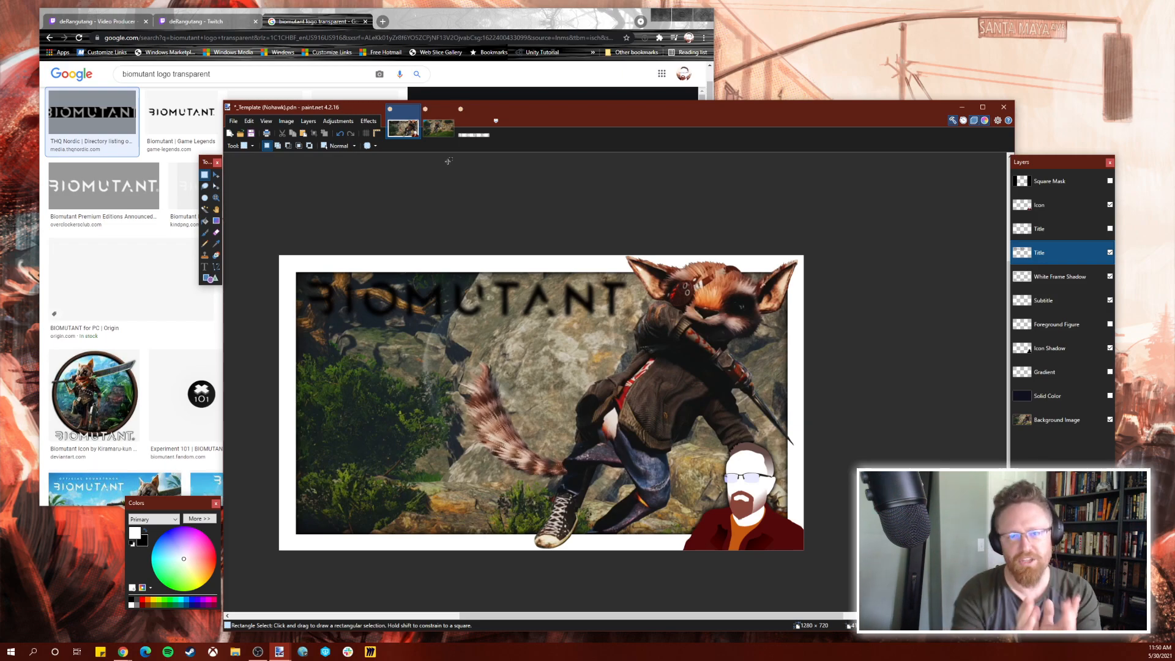
{"action": "left_click", "coordinate": [1110, 229]}
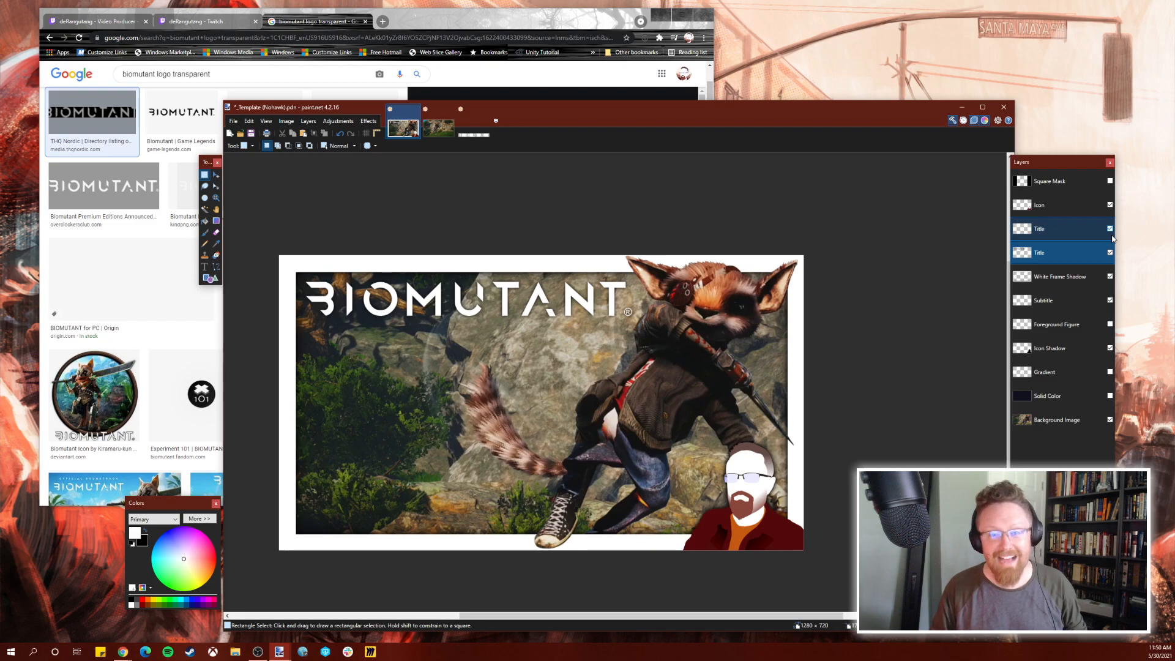
{"action": "left_click", "coordinate": [1110, 229]}
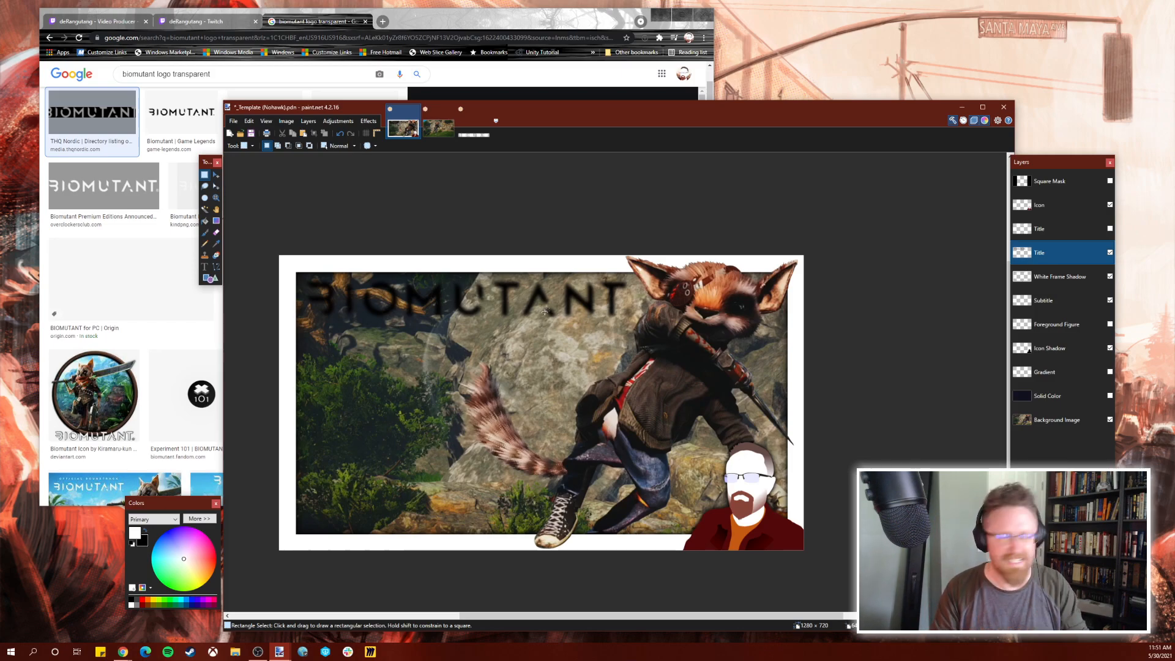
Duplicate the blurred black Title layer and apply a stronger Gaussian Blur to the new copy.
{"action": "key", "text": "ctrl+shift+d"}
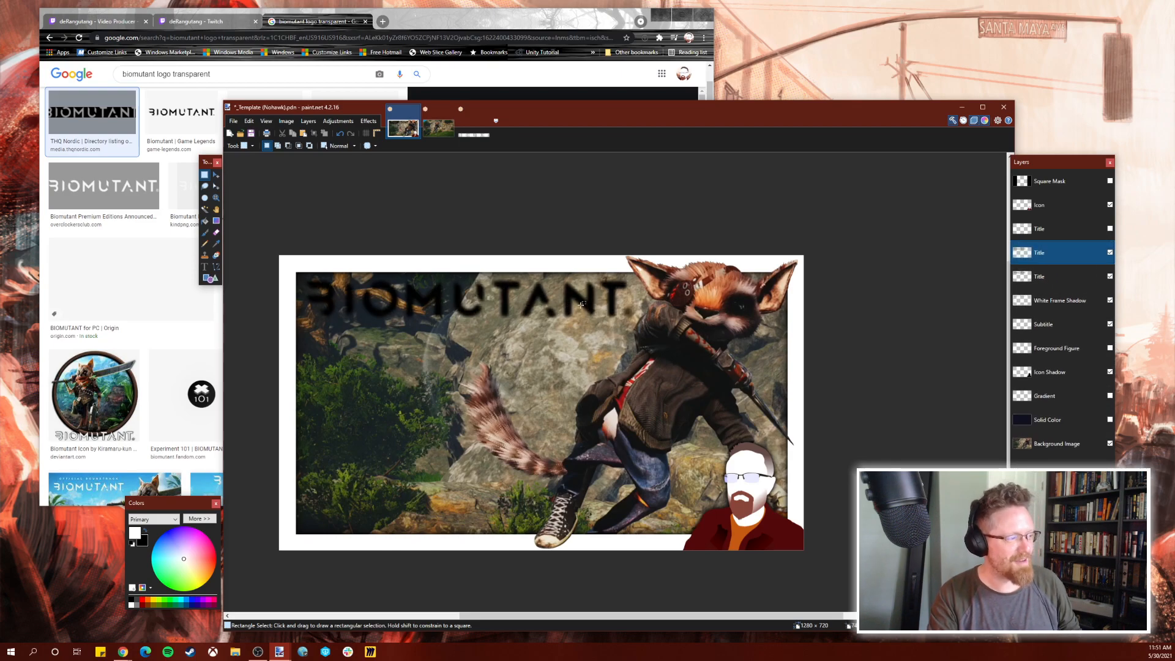
{"action": "left_click", "coordinate": [368, 121]}
{"action": "mouse_move", "coordinate": [392, 158]}
{"action": "left_click", "coordinate": [495, 173]}
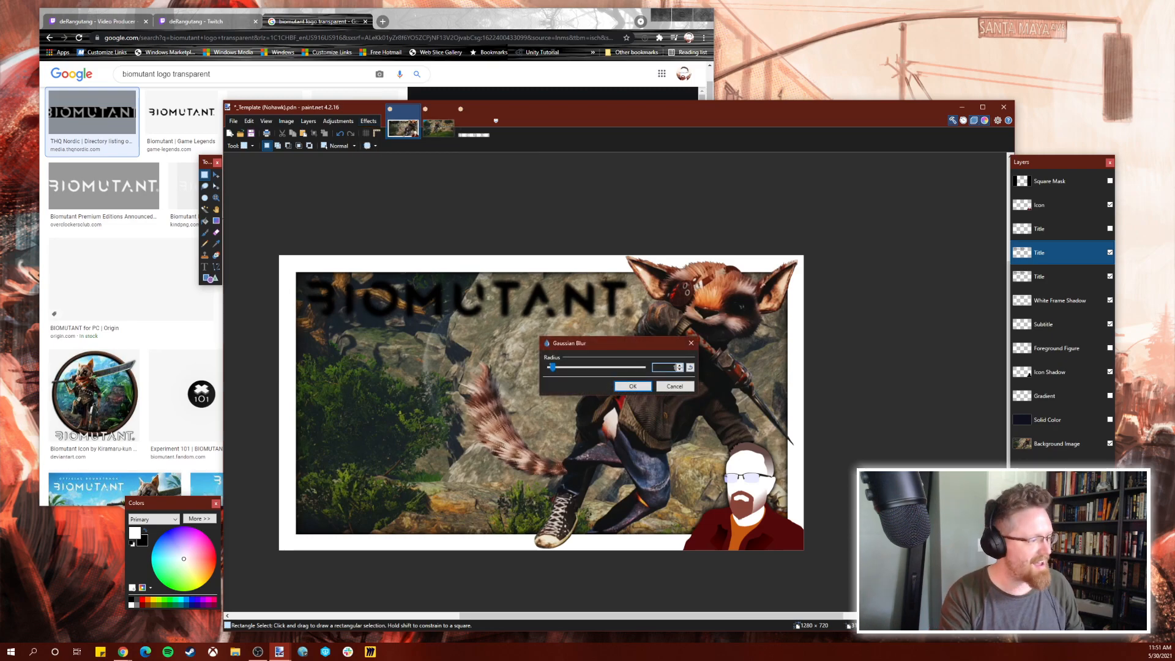
{"action": "key", "text": "Return"}
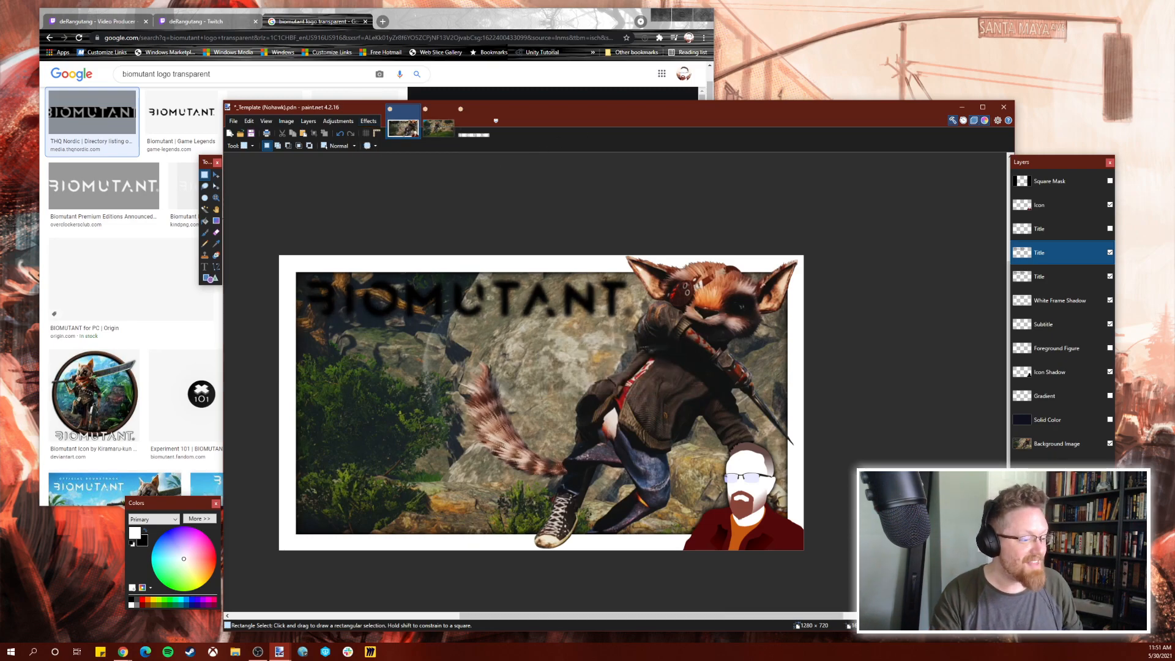
Add a third black Title copy and soften it further with an even larger Gaussian Blur radius.
{"action": "left_click", "coordinate": [1038, 623]}
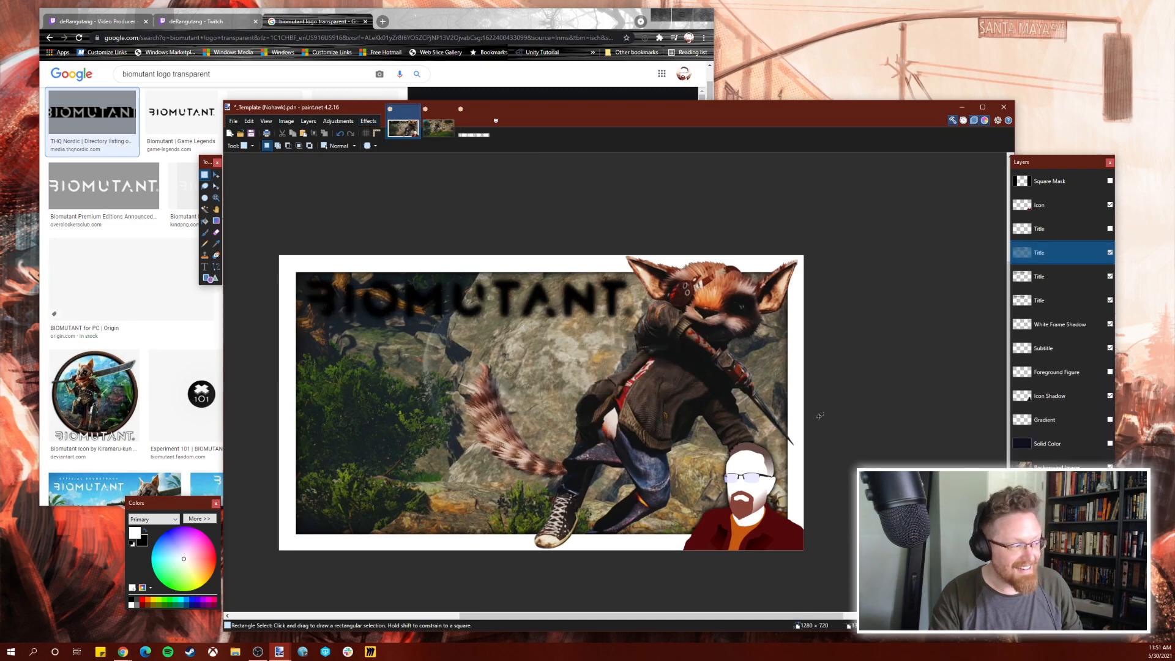
{"action": "left_click", "coordinate": [368, 121]}
{"action": "mouse_move", "coordinate": [391, 158]}
{"action": "left_click", "coordinate": [483, 174]}
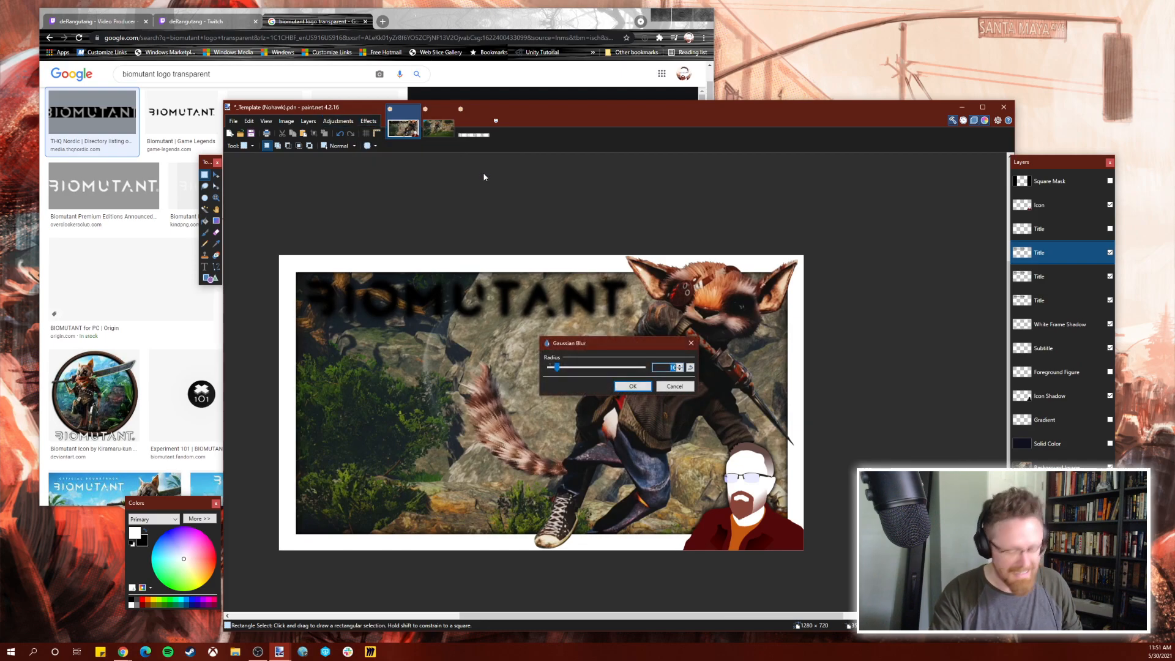
{"action": "key", "text": "Return"}
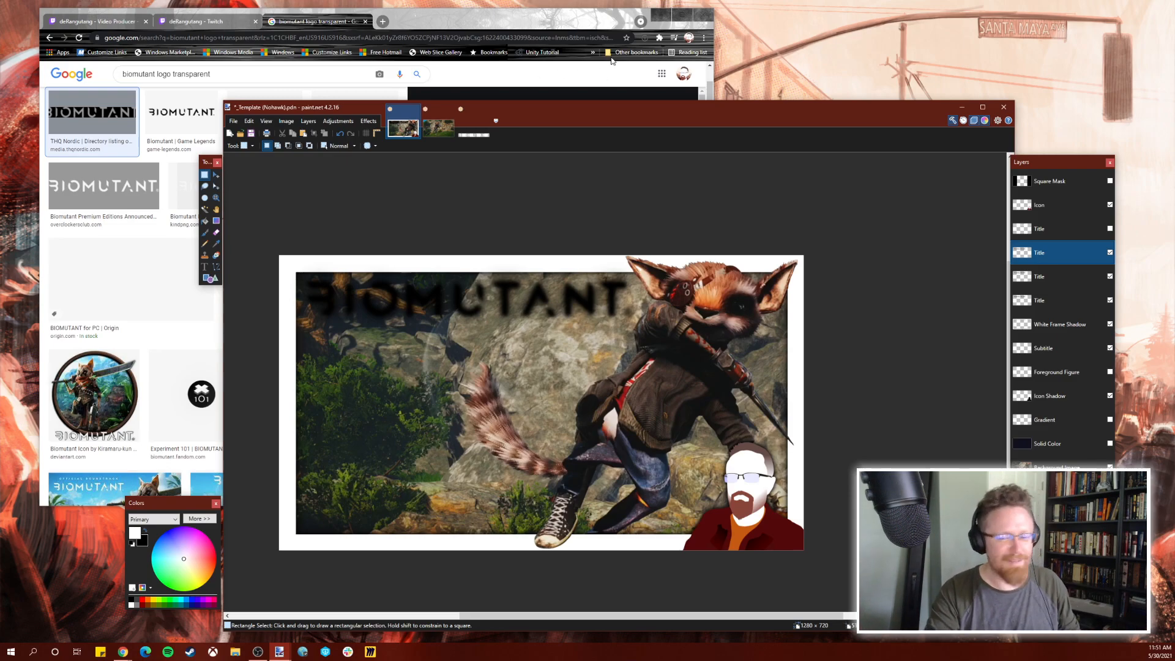
Compare the blurred Title copies by toggling their visibility, and merge all three into a single layer.
{"action": "left_click", "coordinate": [1110, 252]}
{"action": "left_click", "coordinate": [1110, 276]}
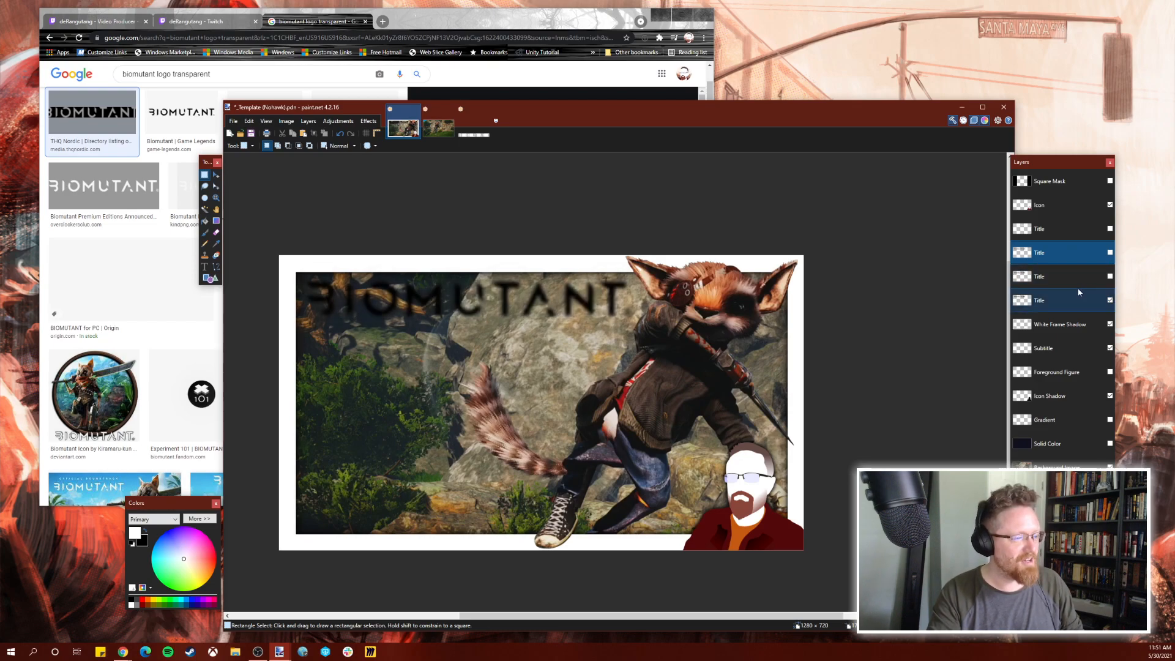
{"action": "left_click", "coordinate": [1109, 277]}
{"action": "left_click", "coordinate": [1110, 253]}
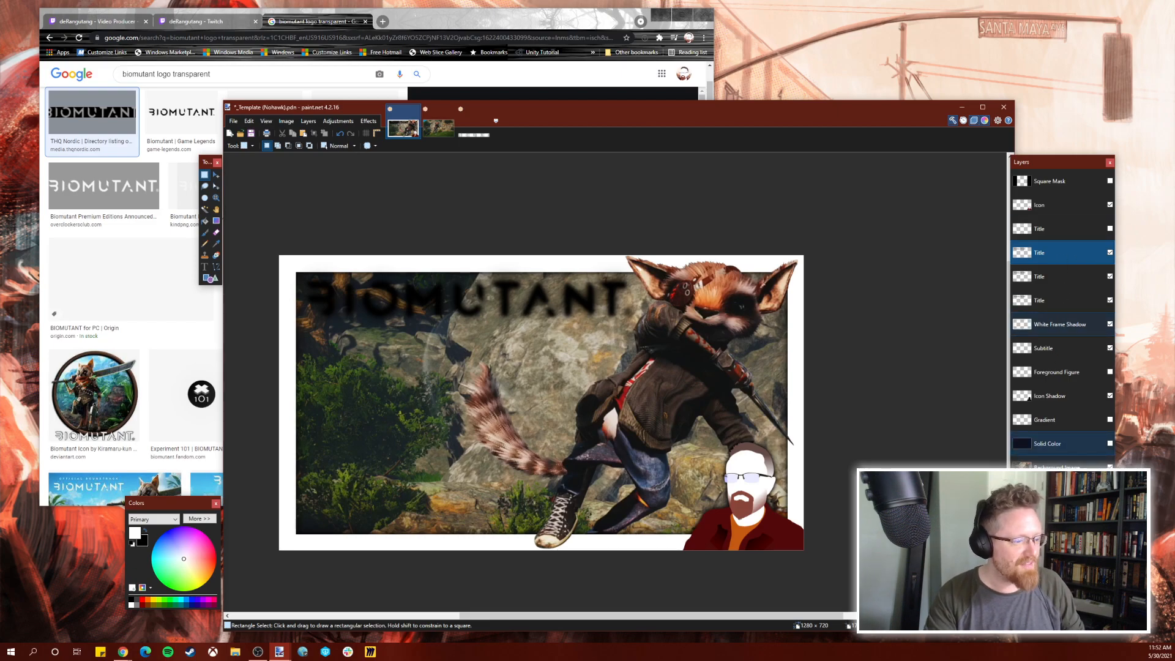
{"action": "key", "text": "ctrl+m"}
{"action": "key", "text": "ctrl+m"}
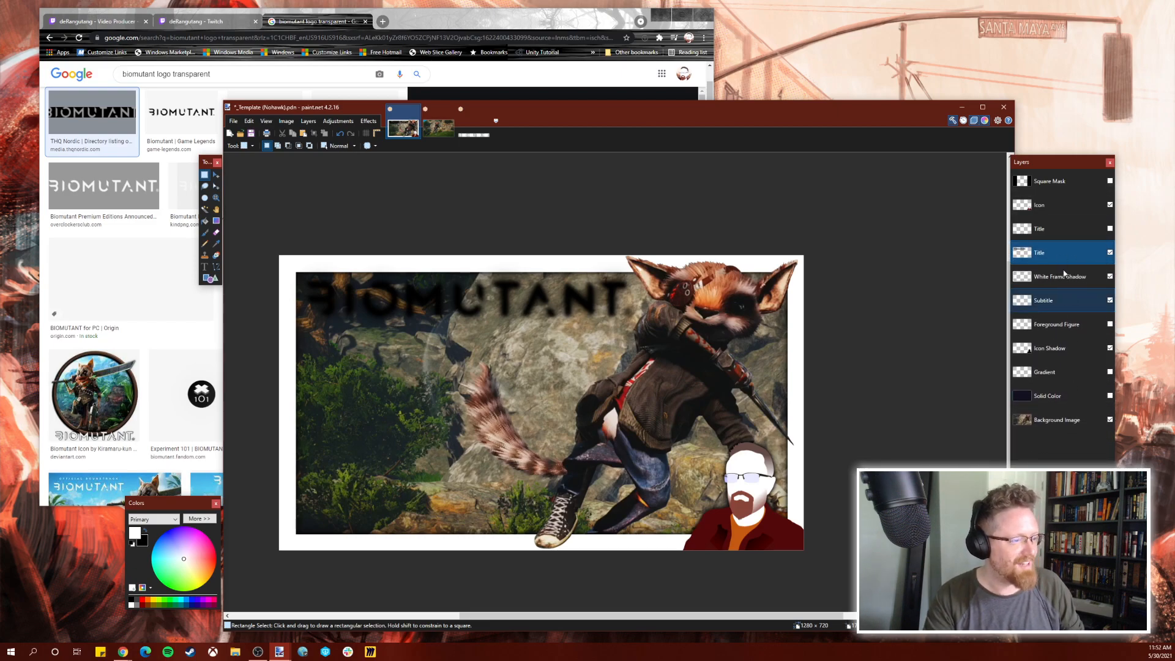
Rename the merged blurred layer "Title Shadow" and show the white Title layer above it.
{"action": "key", "text": "F4"}
{"action": "type", "text": "Title Shadow"}
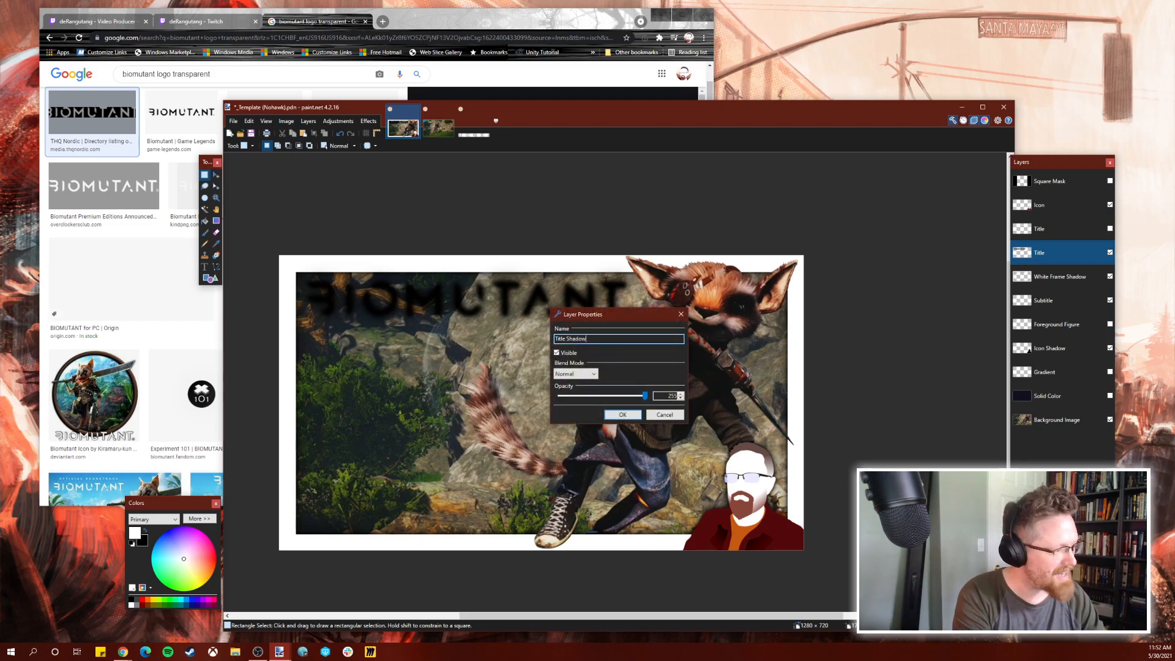
{"action": "type", "text": "s"}
{"action": "key", "text": "BackSpace"}
{"action": "key", "text": "Return"}
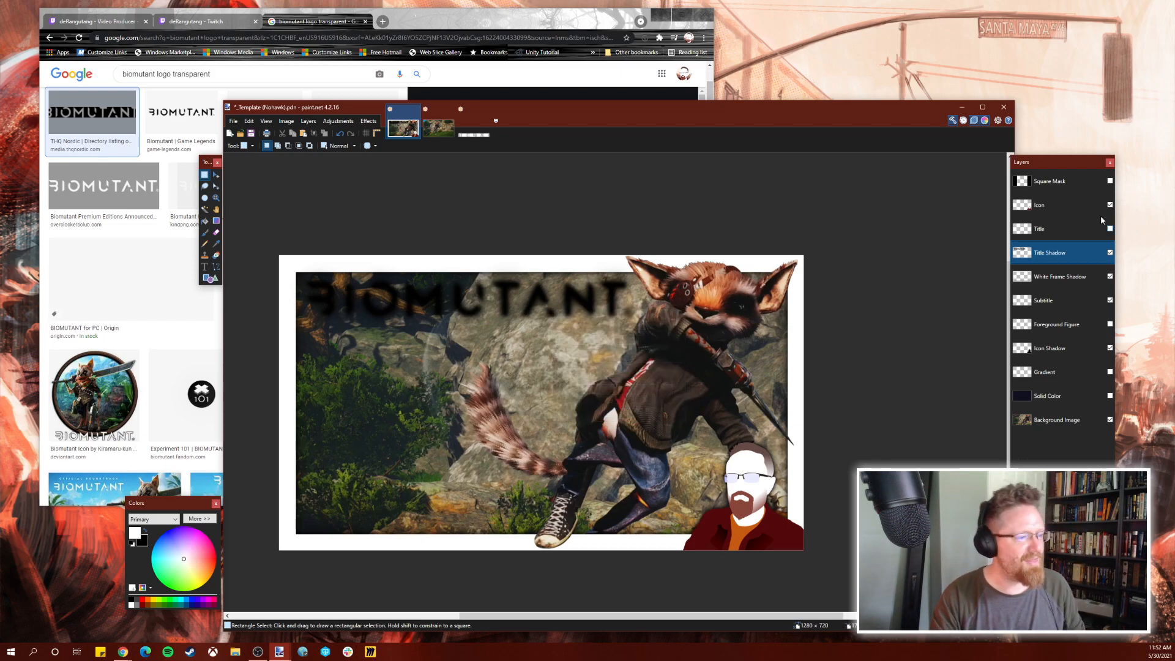
{"action": "left_click", "coordinate": [1110, 228]}
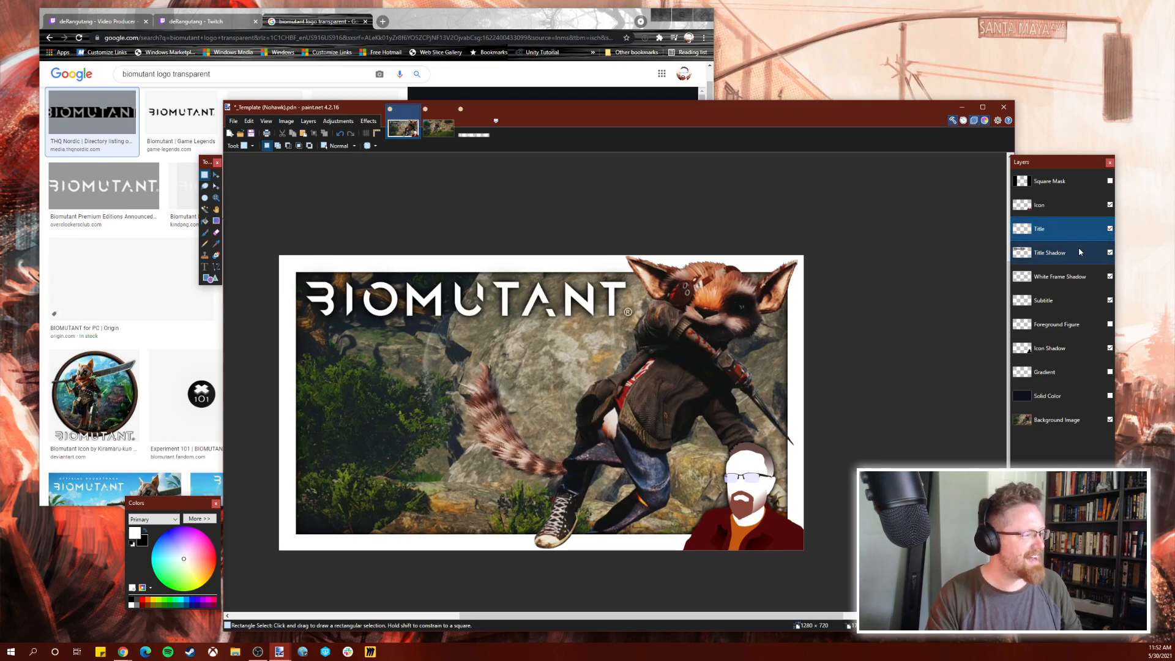
Move the entire Title Shadow layer 12 px down and 7 px left of the white logo, and deselect it.
{"action": "left_click", "coordinate": [215, 175]}
{"action": "key", "text": "ctrl+a"}
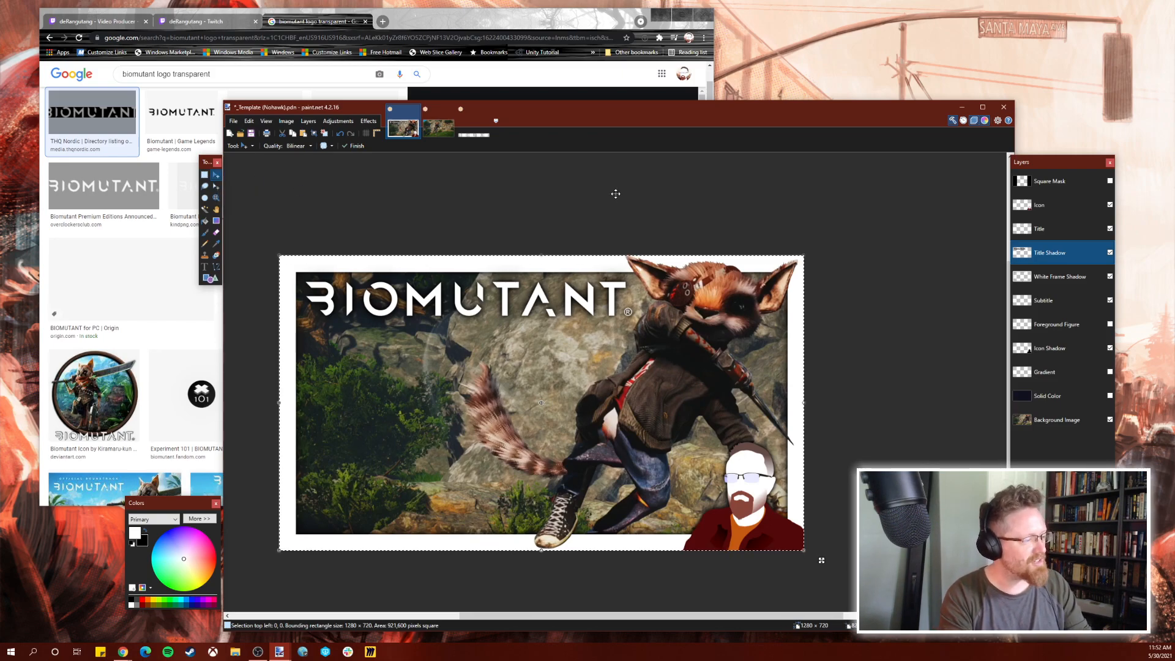
{"action": "key", "text": "Down"}
{"action": "key", "text": "Down"}
{"action": "key", "text": "Down"}
{"action": "key", "text": "Down"}
{"action": "key", "text": "Down"}
{"action": "key", "text": "Down"}
{"action": "key", "text": "Down"}
{"action": "key", "text": "Down"}
{"action": "key", "text": "Down"}
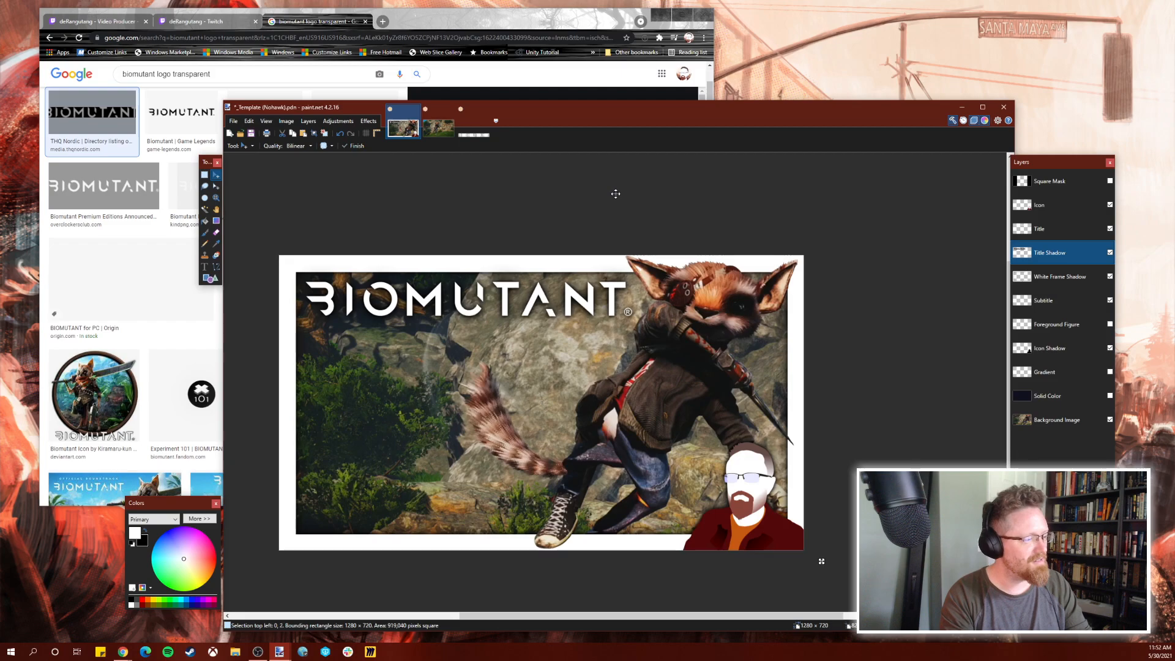
{"action": "key", "text": "Down"}
{"action": "key", "text": "Down"}
{"action": "key", "text": "Down"}
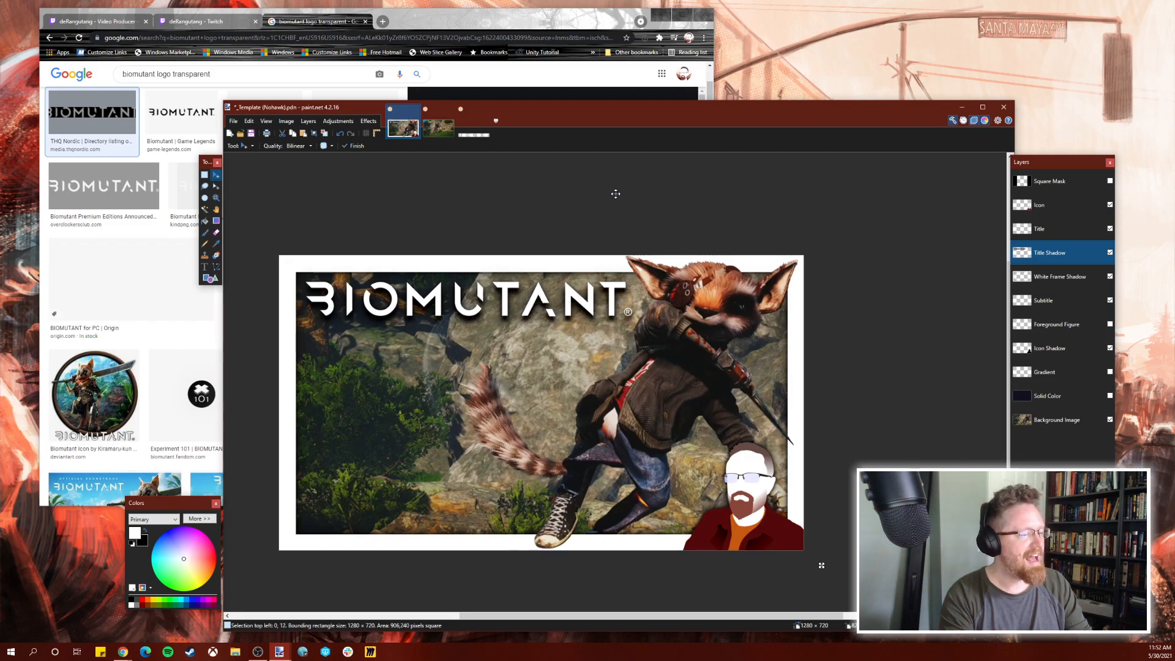
{"action": "key", "text": "Left"}
{"action": "key", "text": "Left"}
{"action": "key", "text": "Left"}
{"action": "key", "text": "Left"}
{"action": "key", "text": "Left"}
{"action": "key", "text": "Left"}
{"action": "key", "text": "Left"}
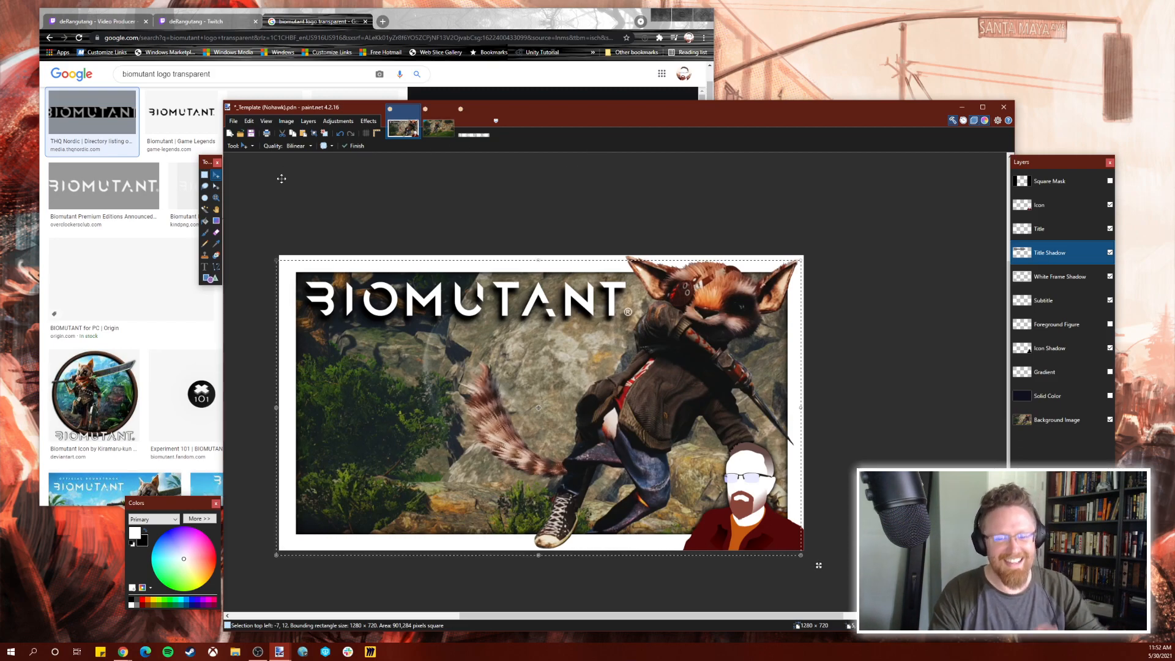
{"action": "left_click", "coordinate": [204, 175]}
{"action": "left_click", "coordinate": [382, 184]}
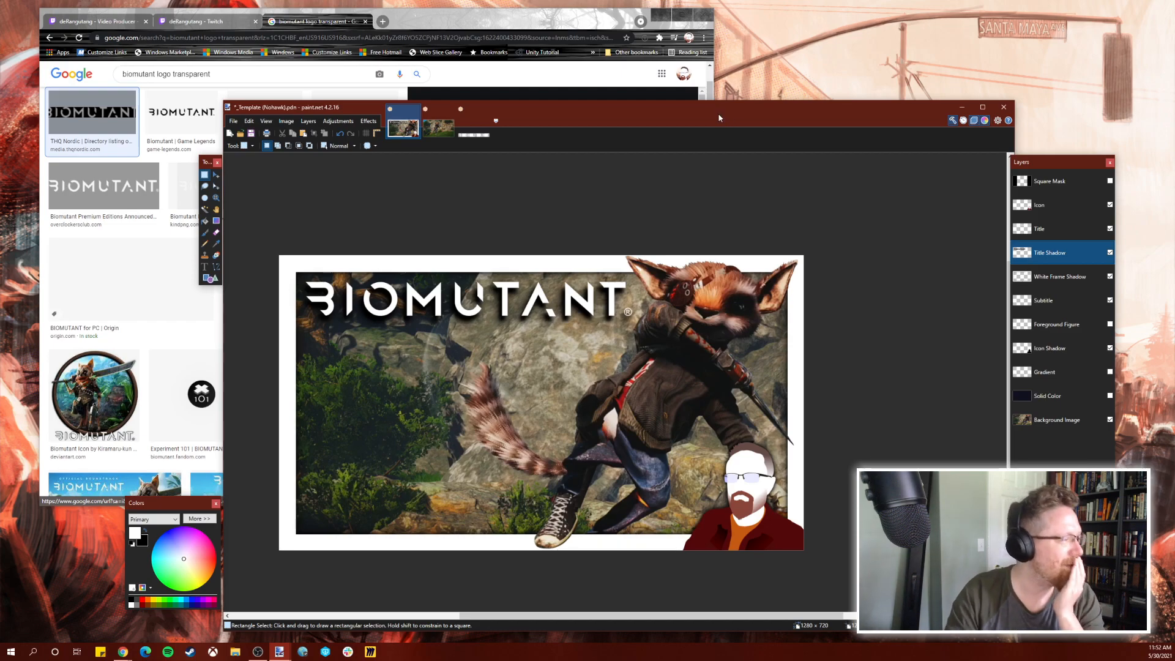
Switch to the Twitch broadcast in the browser and play it, examining the Biomutant footage around 1:04 and 47:12.
{"action": "left_click", "coordinate": [524, 19]}
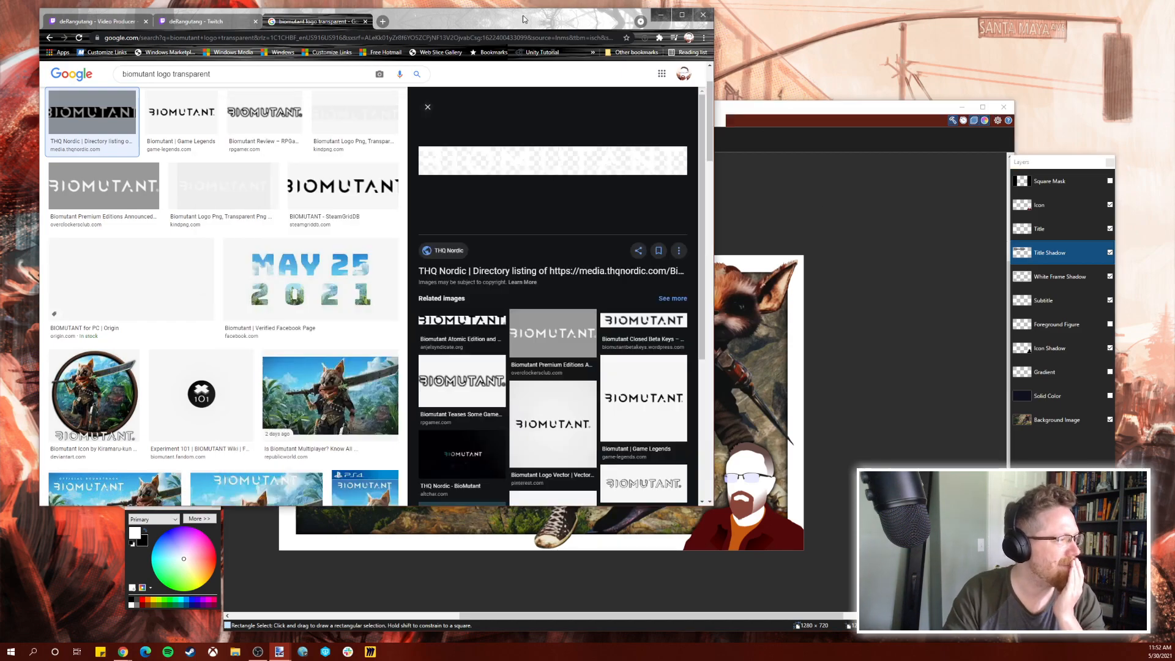
{"action": "left_click", "coordinate": [205, 25]}
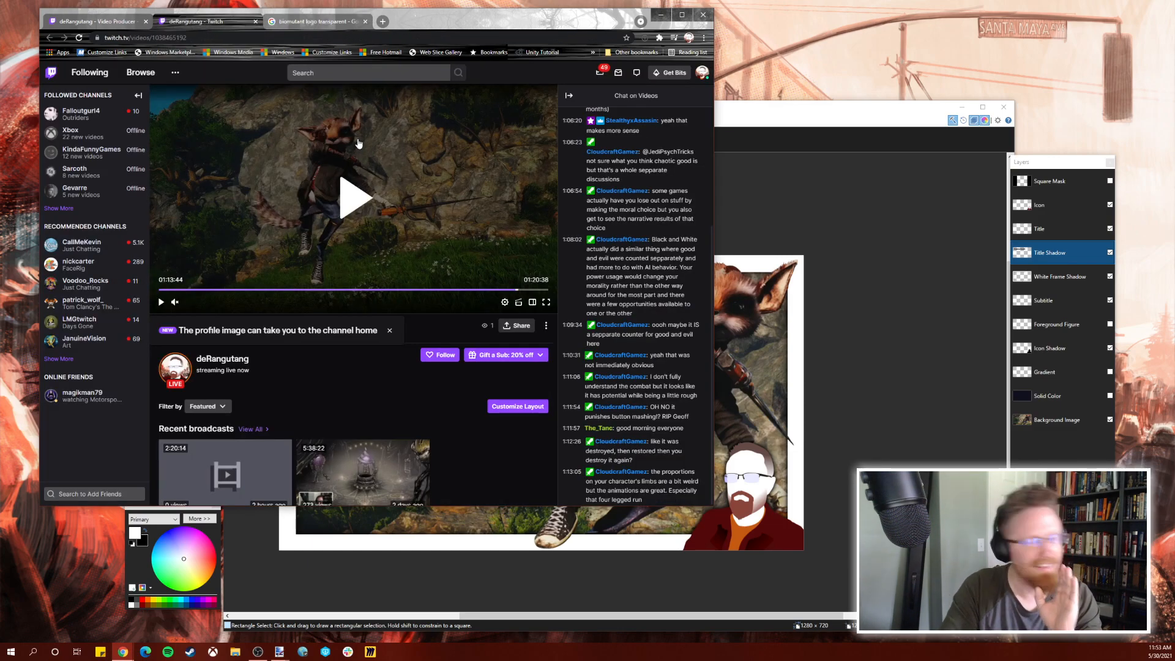
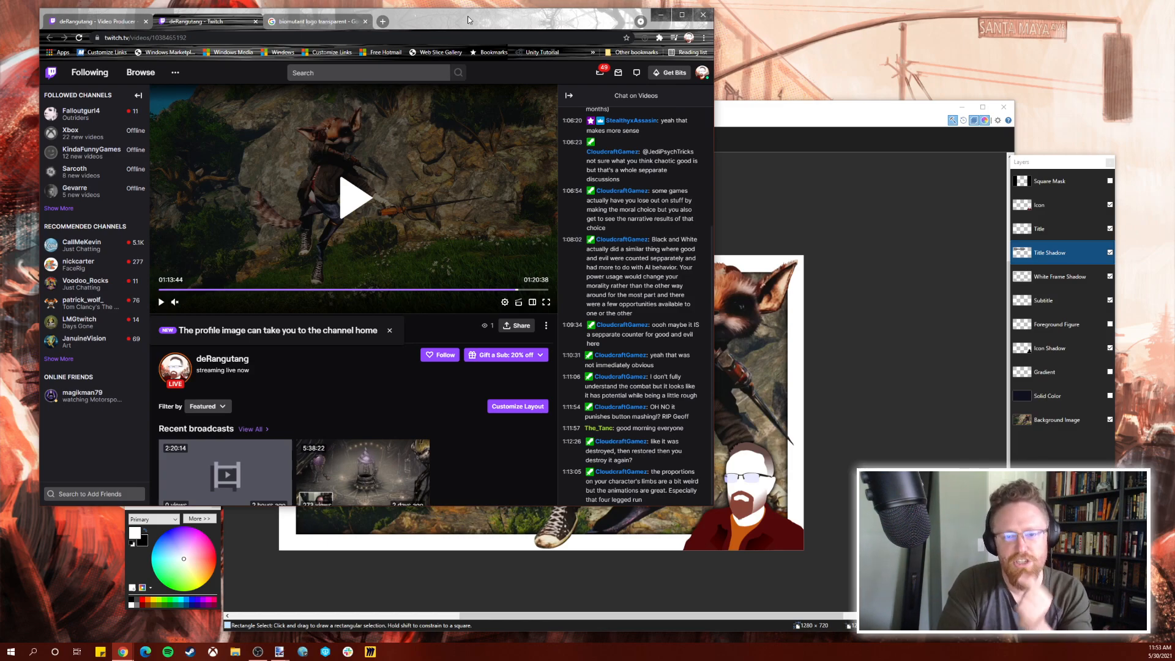
{"action": "left_click", "coordinate": [827, 117]}
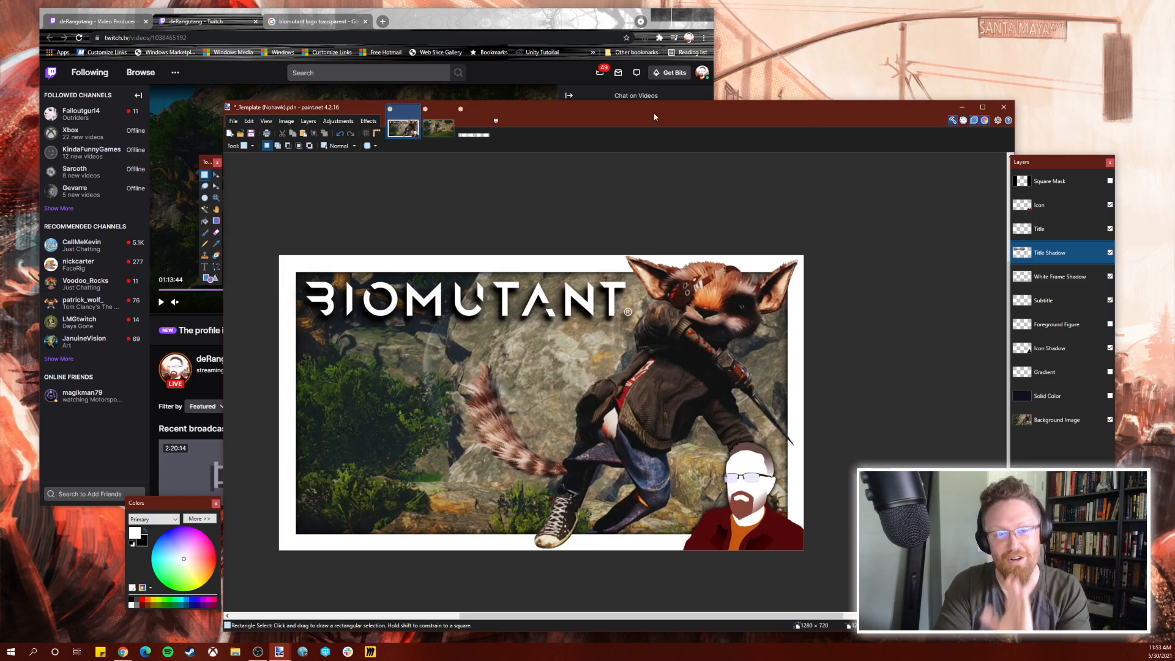
{"action": "left_click", "coordinate": [473, 17]}
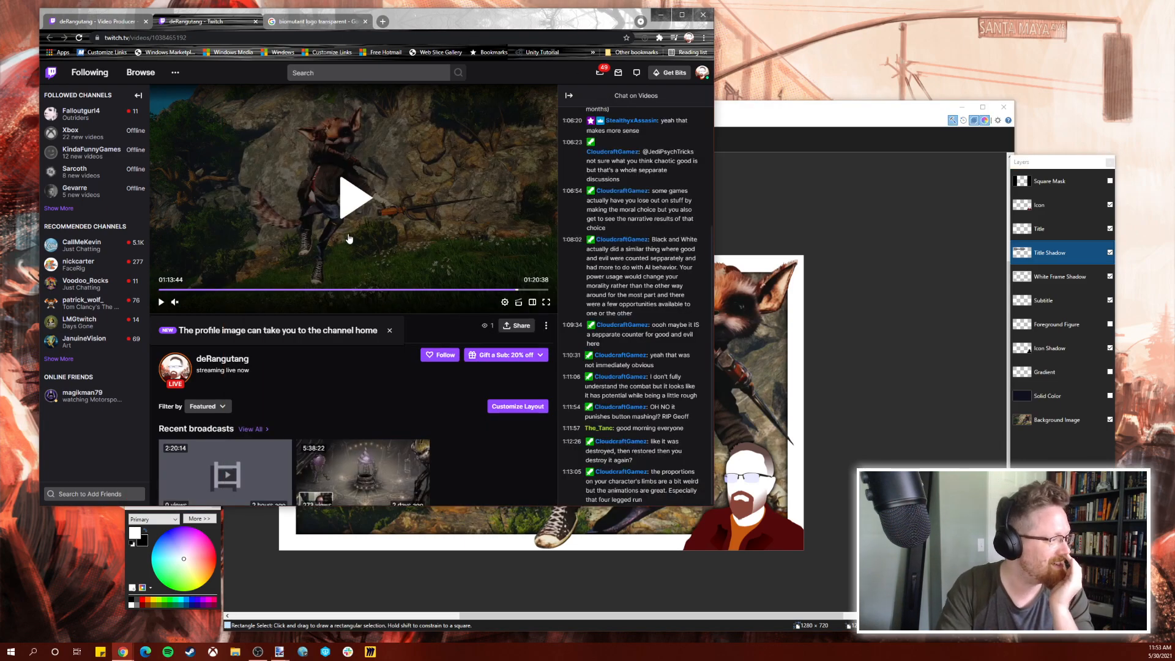
{"action": "left_click", "coordinate": [366, 210]}
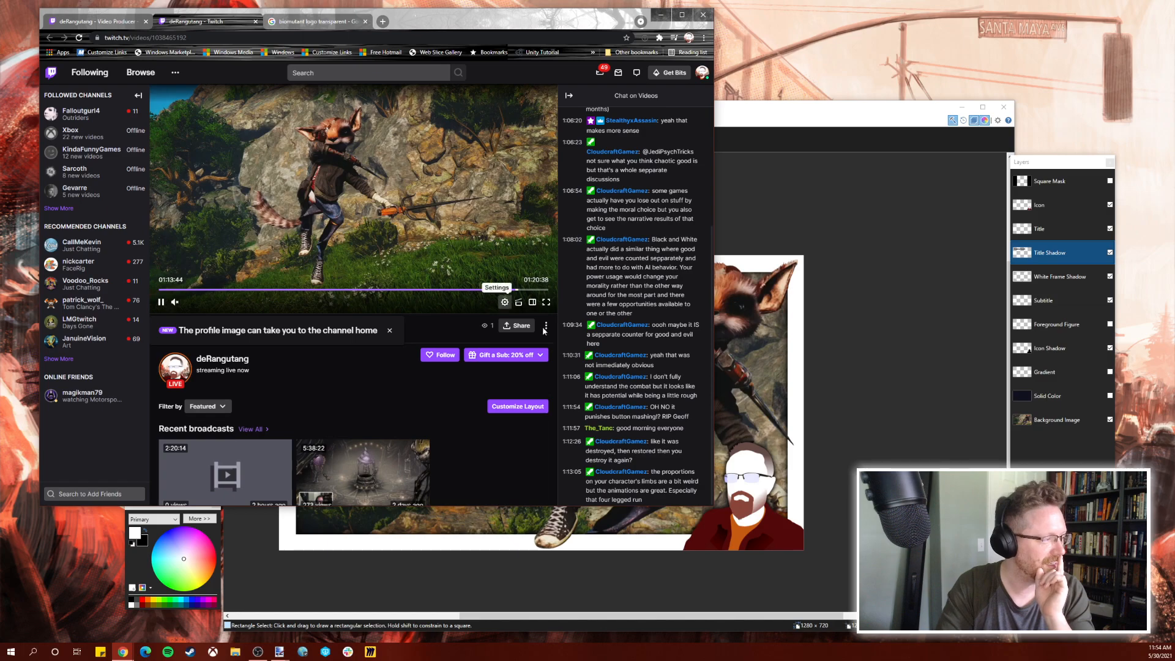
{"action": "left_click", "coordinate": [470, 290]}
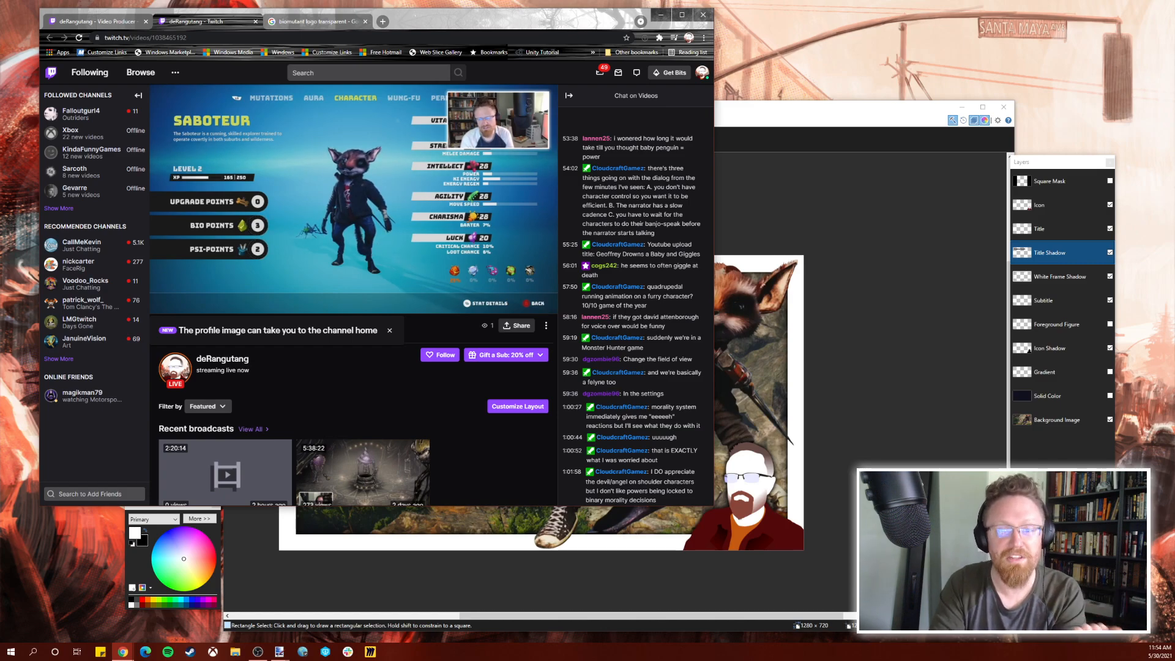
{"action": "mouse_move", "coordinate": [373, 296]}
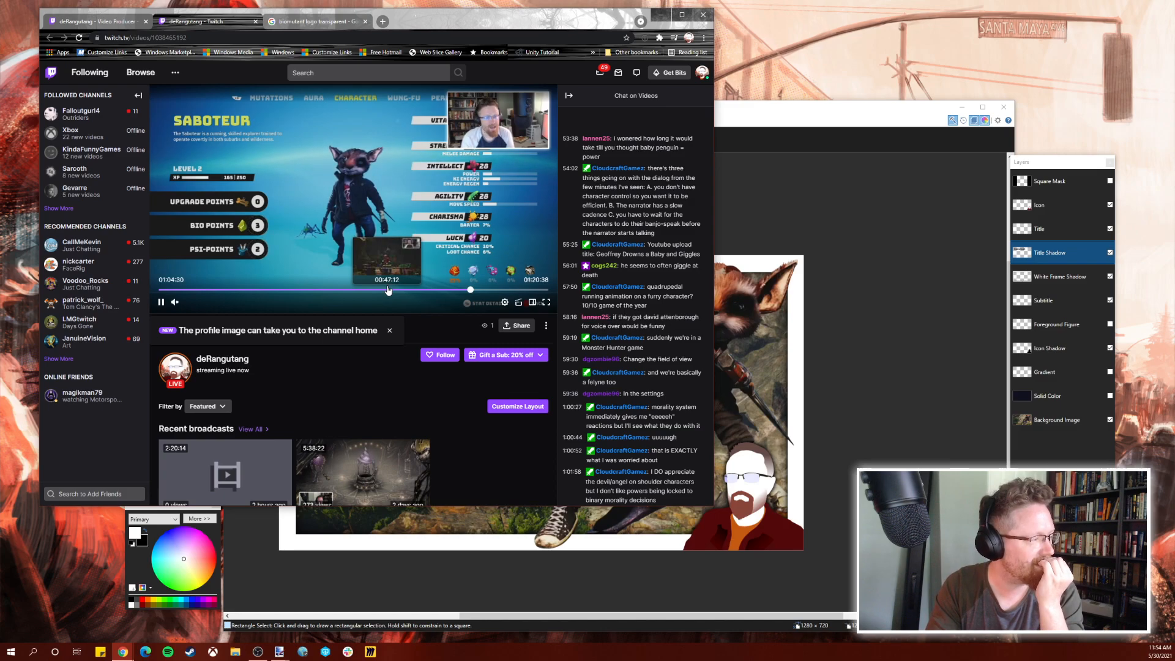
{"action": "left_click", "coordinate": [386, 290]}
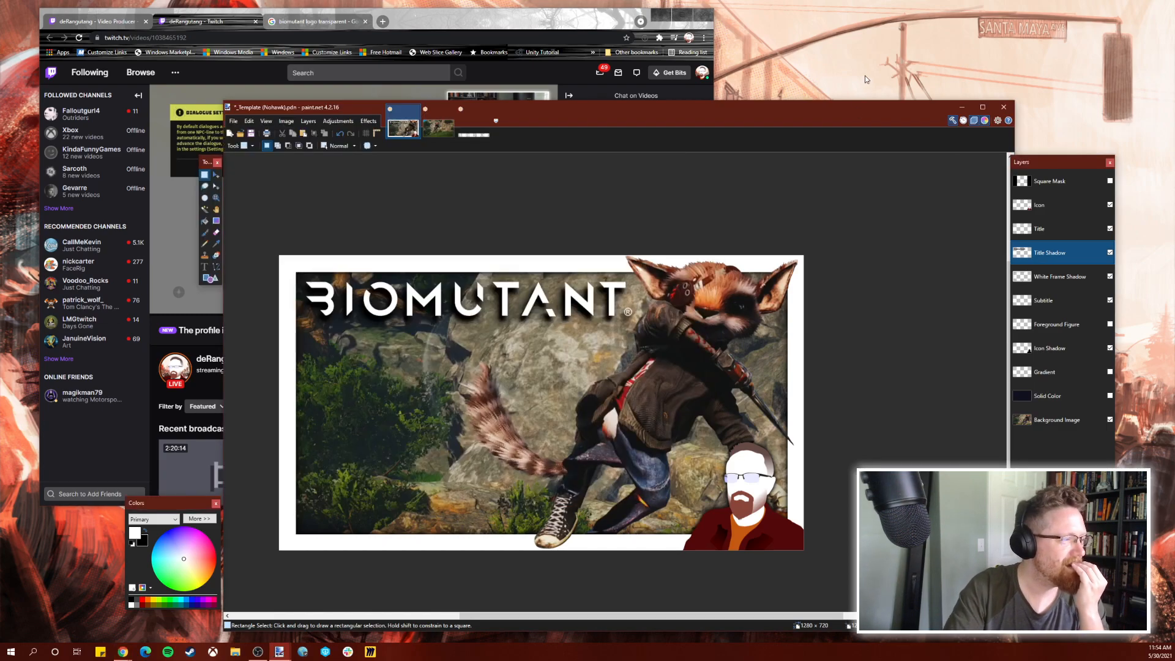
Move the paint.net window a little farther away from the browser and return to the Twitch broadcast.
{"action": "left_click_drag", "start_coordinate": [849, 108], "coordinate": [900, 111]}
{"action": "left_click", "coordinate": [553, 18]}
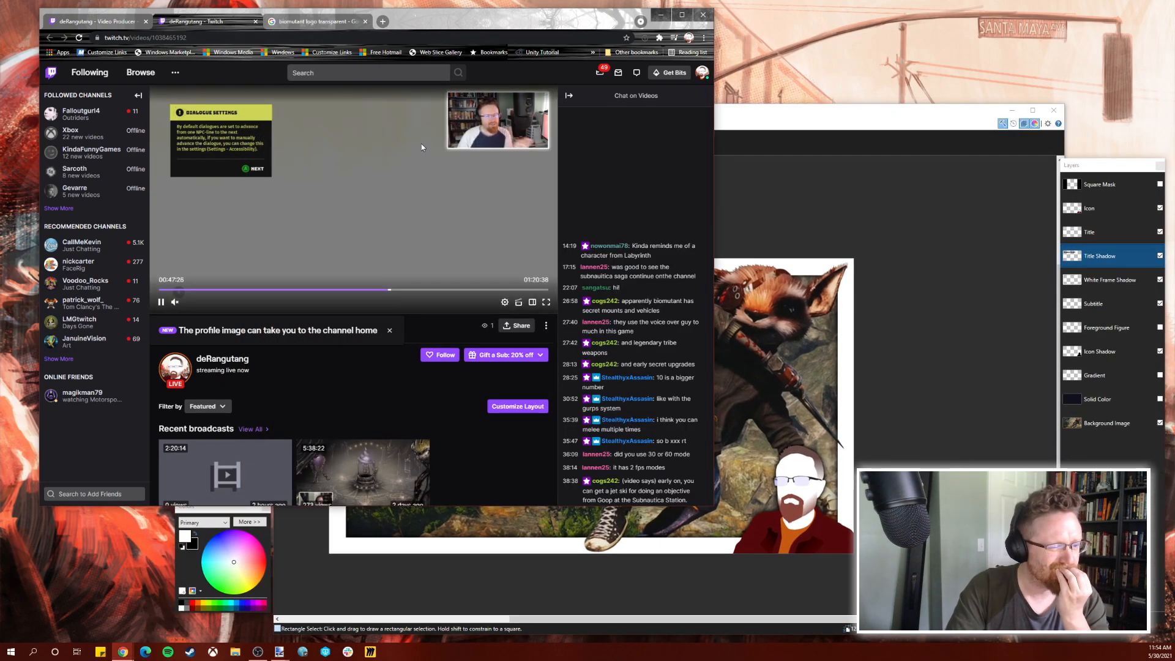
{"action": "left_click", "coordinate": [832, 118]}
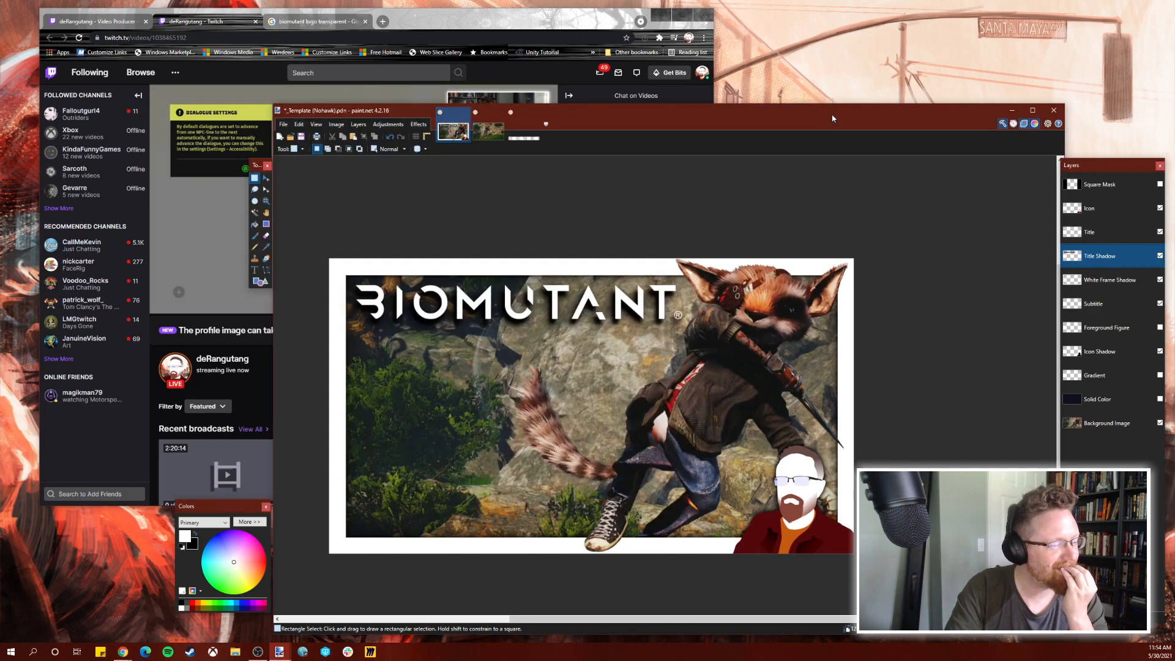
{"action": "left_click", "coordinate": [497, 23]}
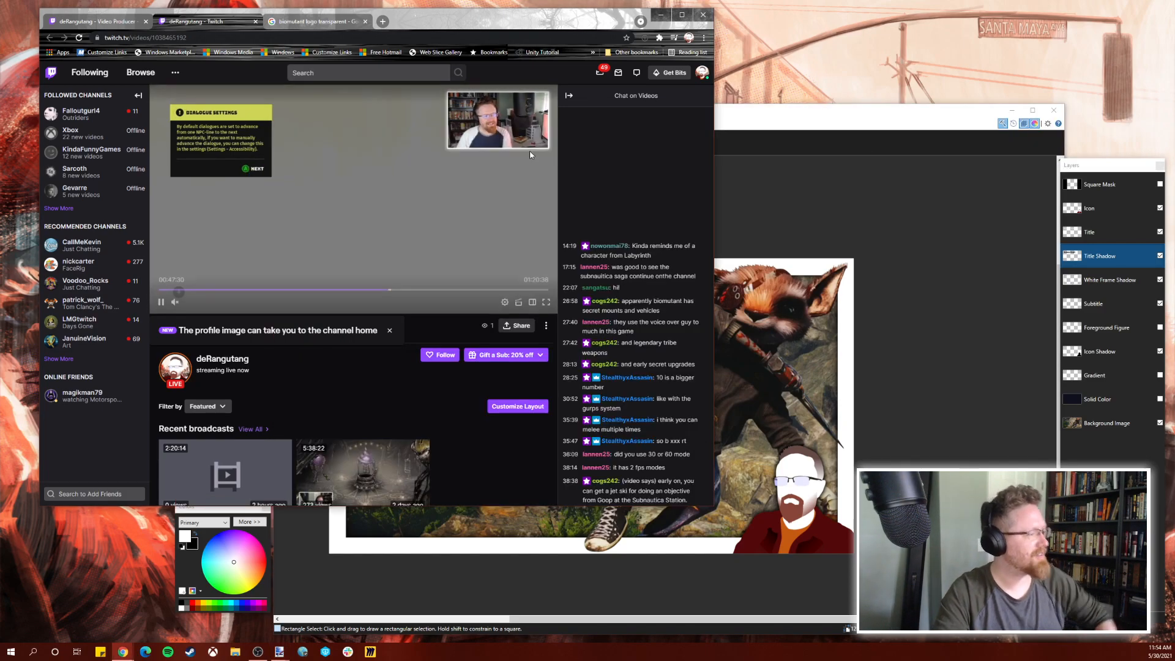
Skip forward through the Twitch broadcast, sampling the Biomutant footage at intervals from about 54:13 to 1:12:58.
{"action": "left_click", "coordinate": [410, 291]}
{"action": "left_click", "coordinate": [421, 292]}
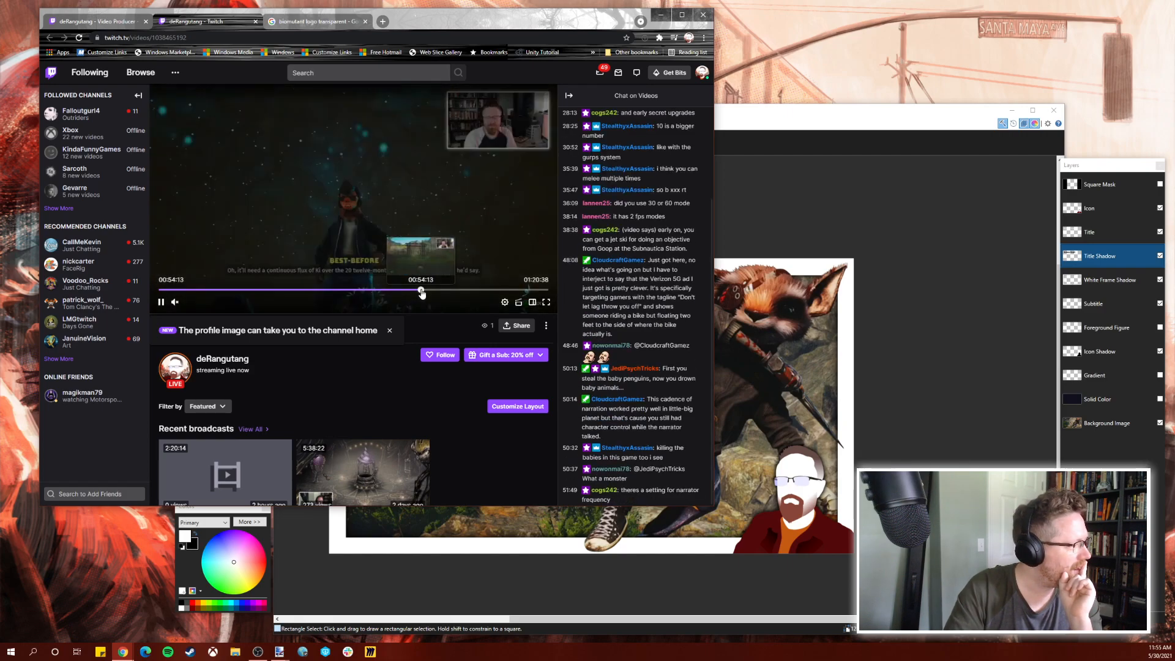
{"action": "left_click", "coordinate": [431, 292]}
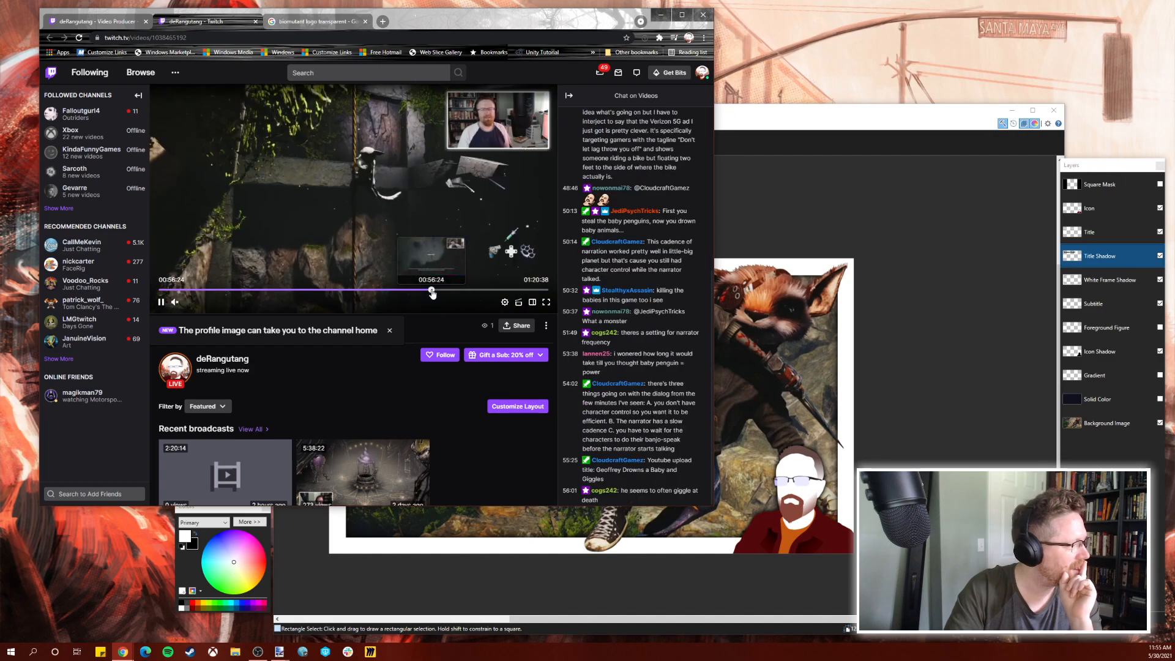
{"action": "left_click", "coordinate": [446, 291]}
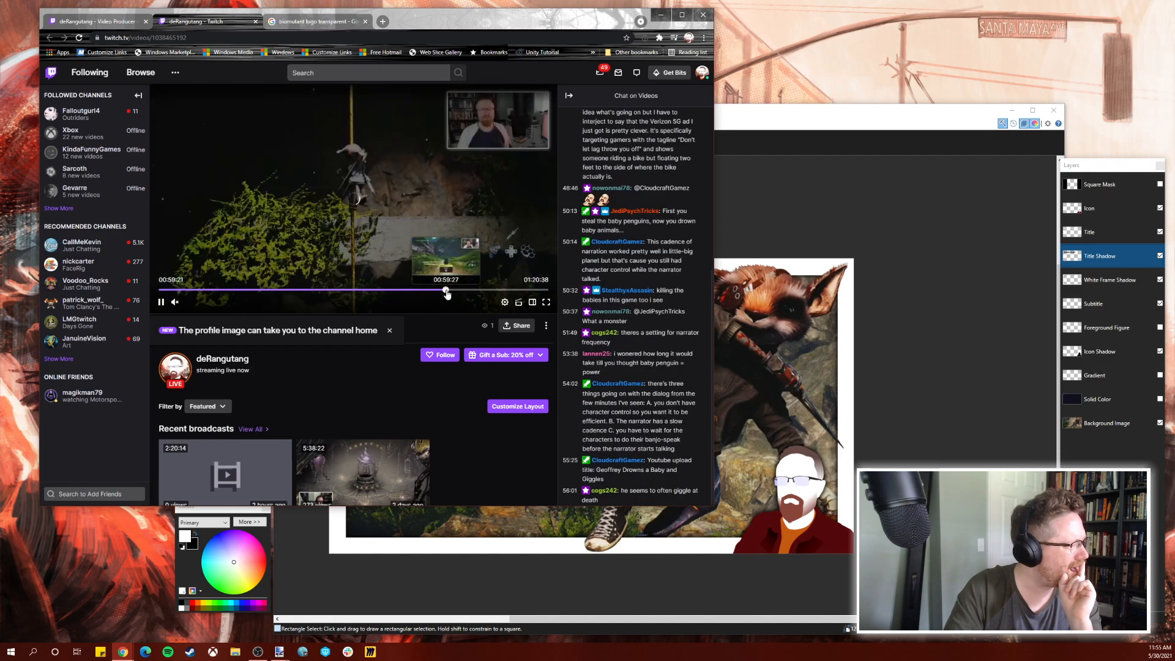
{"action": "left_click", "coordinate": [452, 292]}
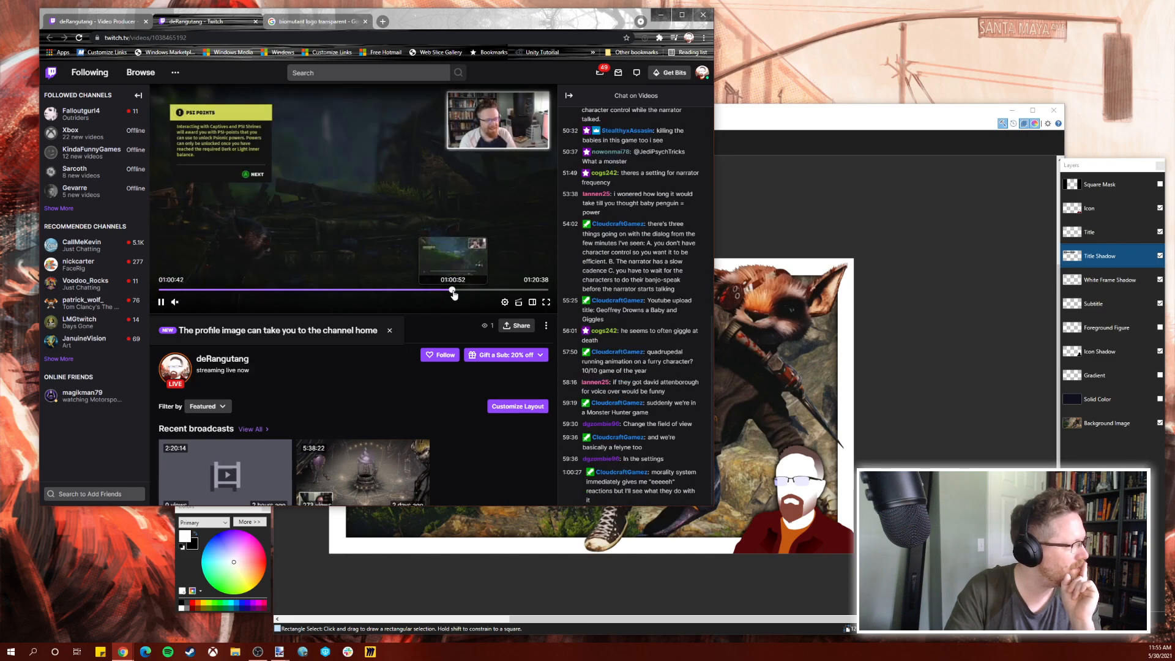
{"action": "left_click", "coordinate": [456, 292]}
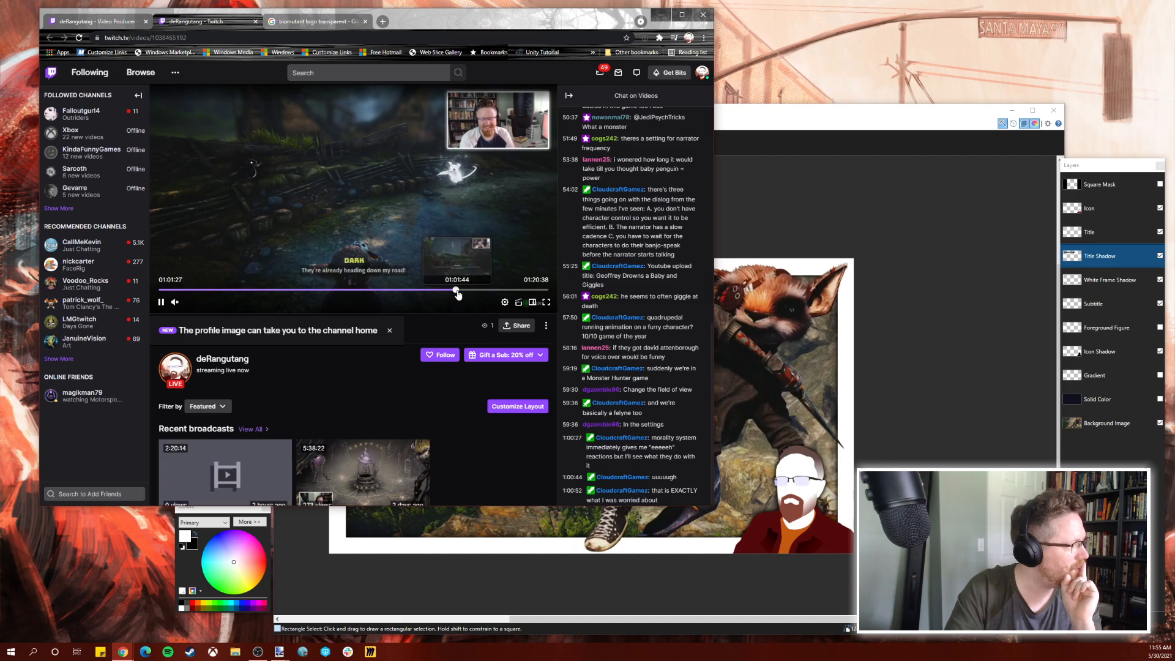
{"action": "left_click", "coordinate": [462, 291]}
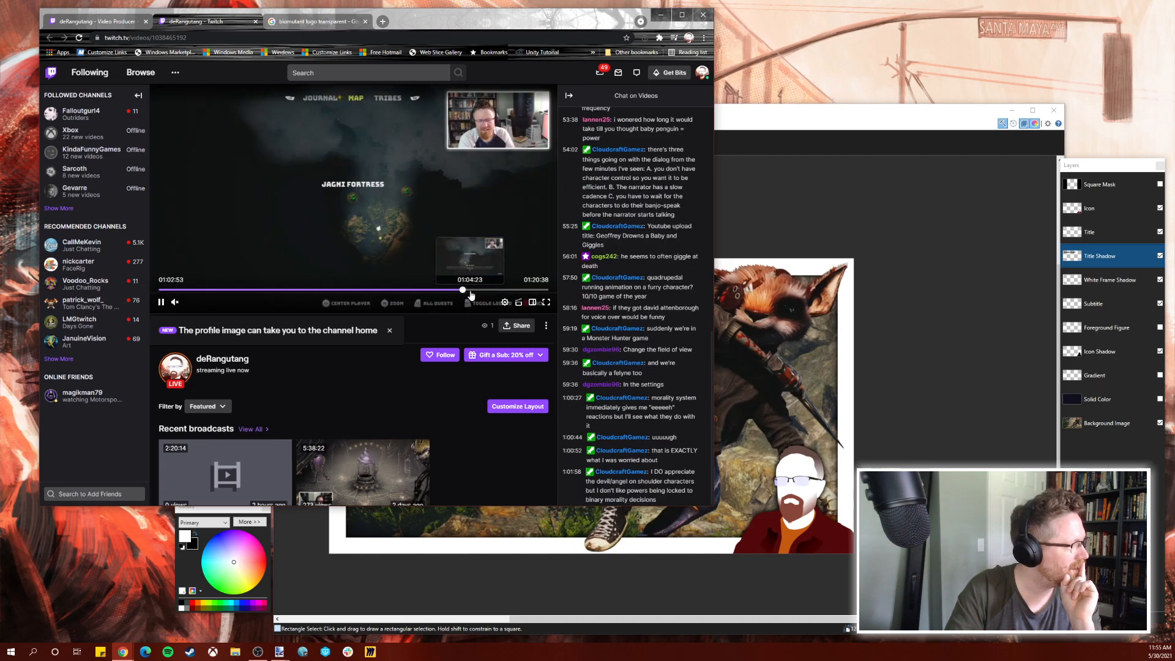
{"action": "left_click", "coordinate": [470, 292]}
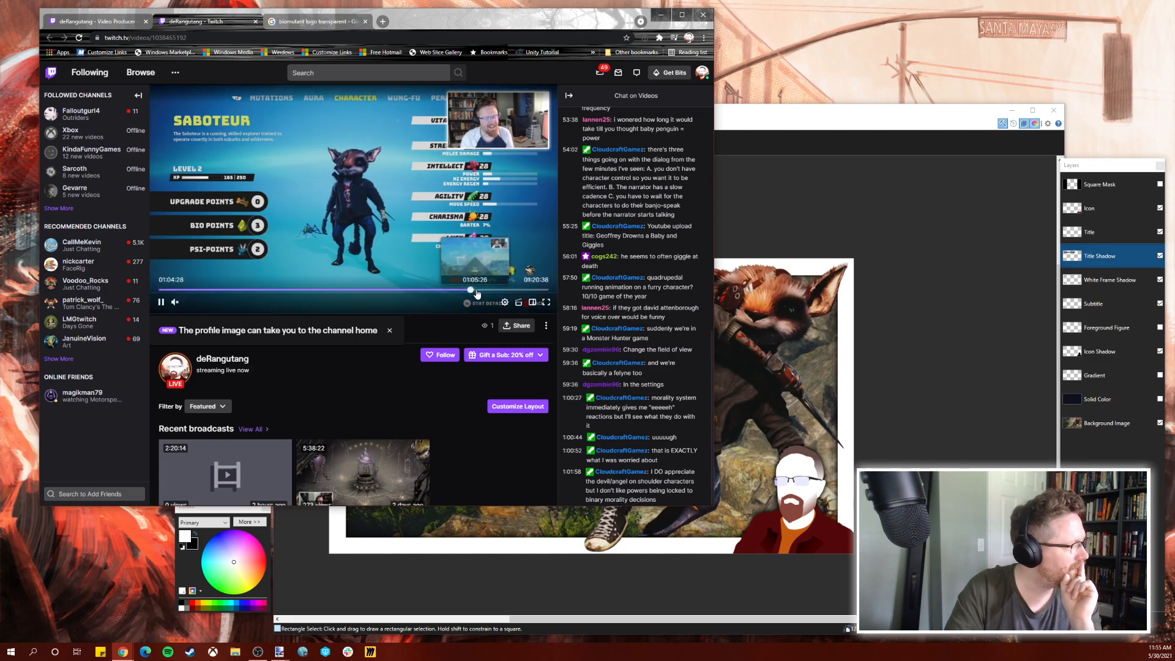
{"action": "left_click", "coordinate": [512, 291]}
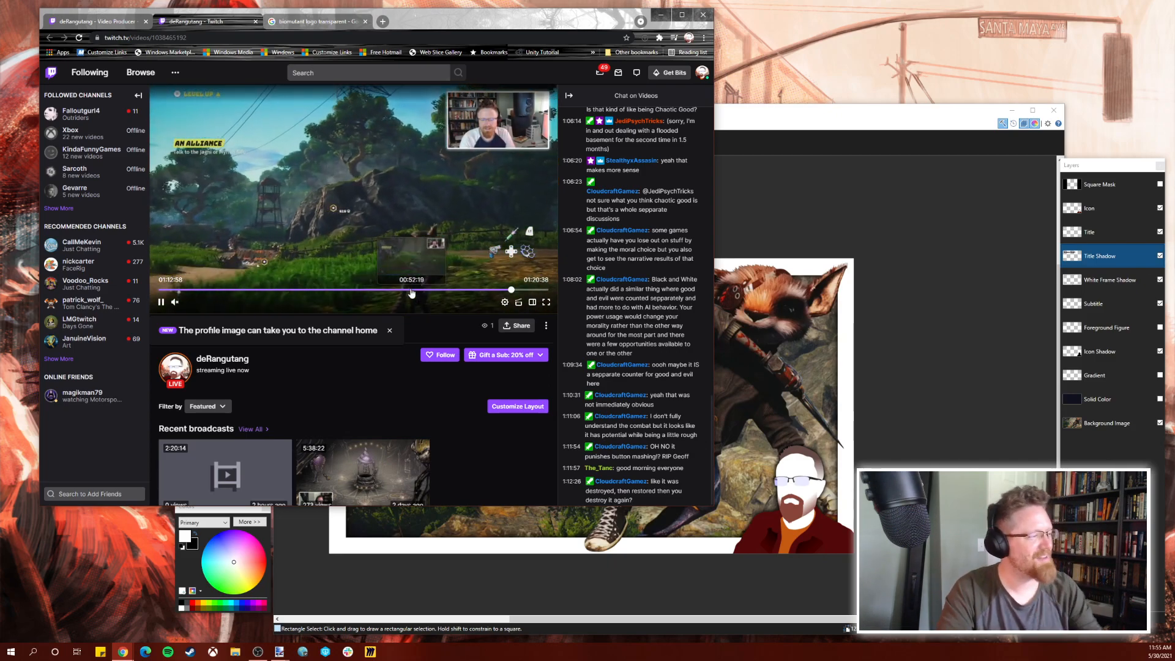
Go back to examine the broadcast footage between about 46:21 and 53:41, and pause it at 50:35.
{"action": "left_click", "coordinate": [382, 292]}
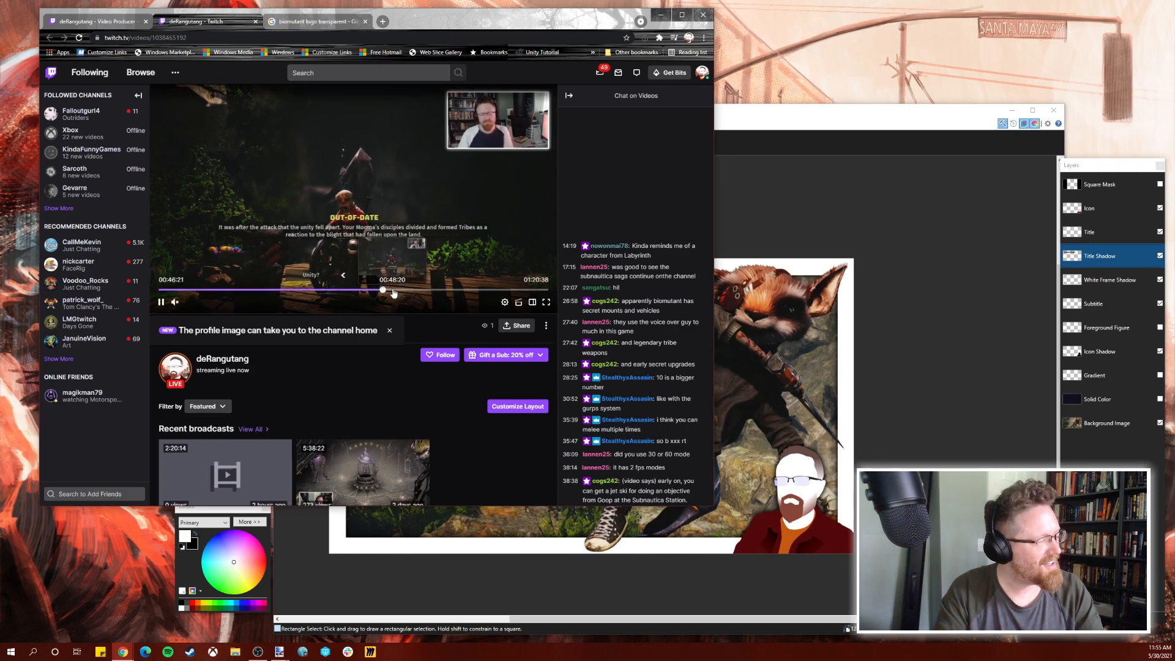
{"action": "left_click", "coordinate": [393, 291]}
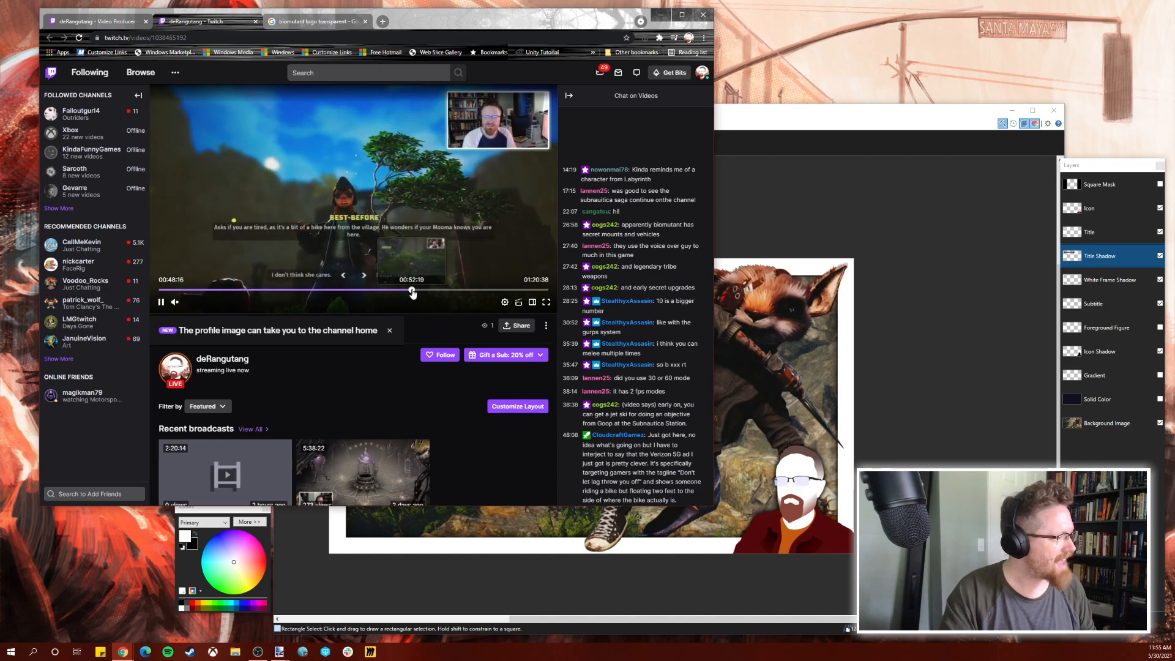
{"action": "left_click", "coordinate": [413, 292]}
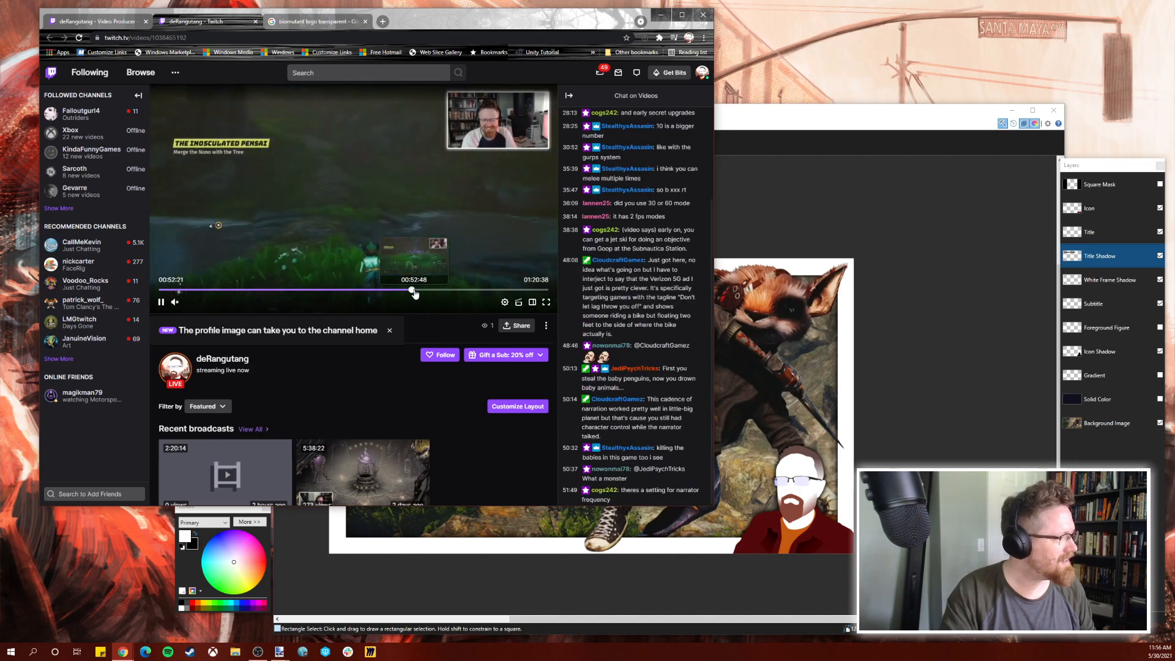
{"action": "left_click", "coordinate": [418, 292]}
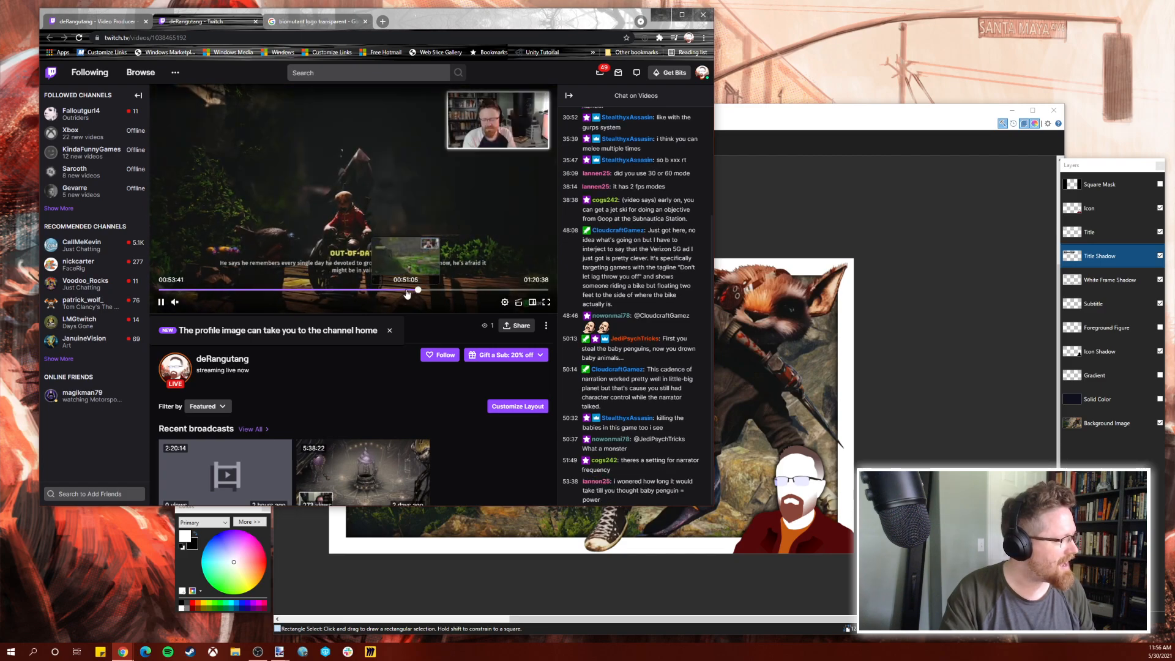
{"action": "left_click", "coordinate": [406, 292]}
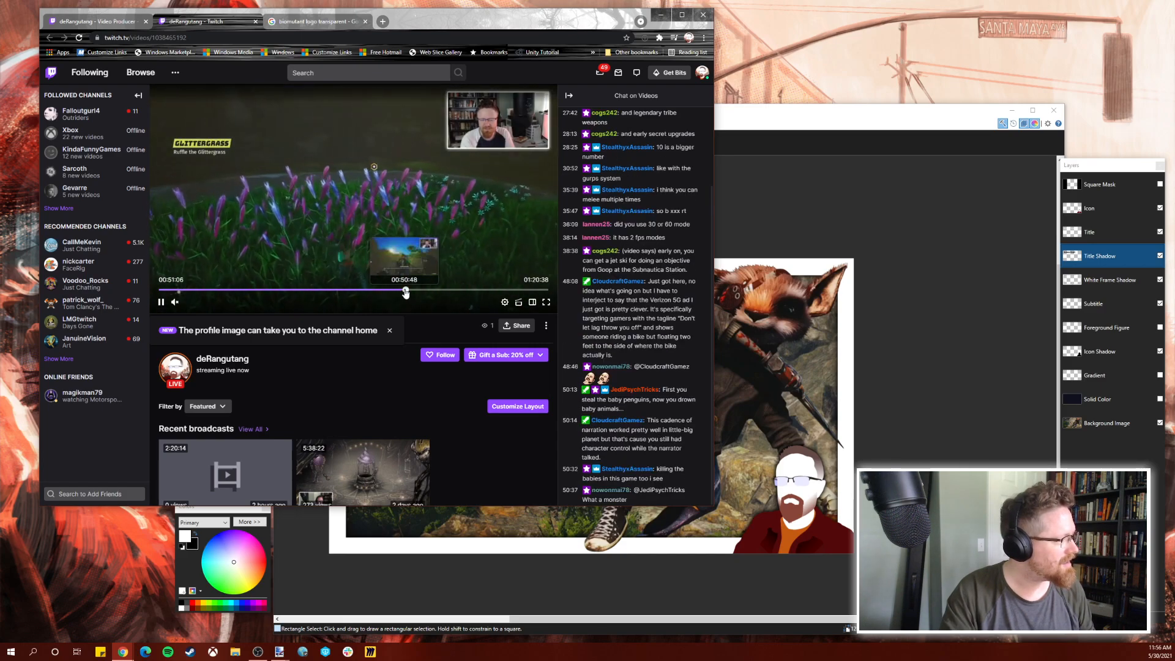
{"action": "left_click", "coordinate": [403, 292]}
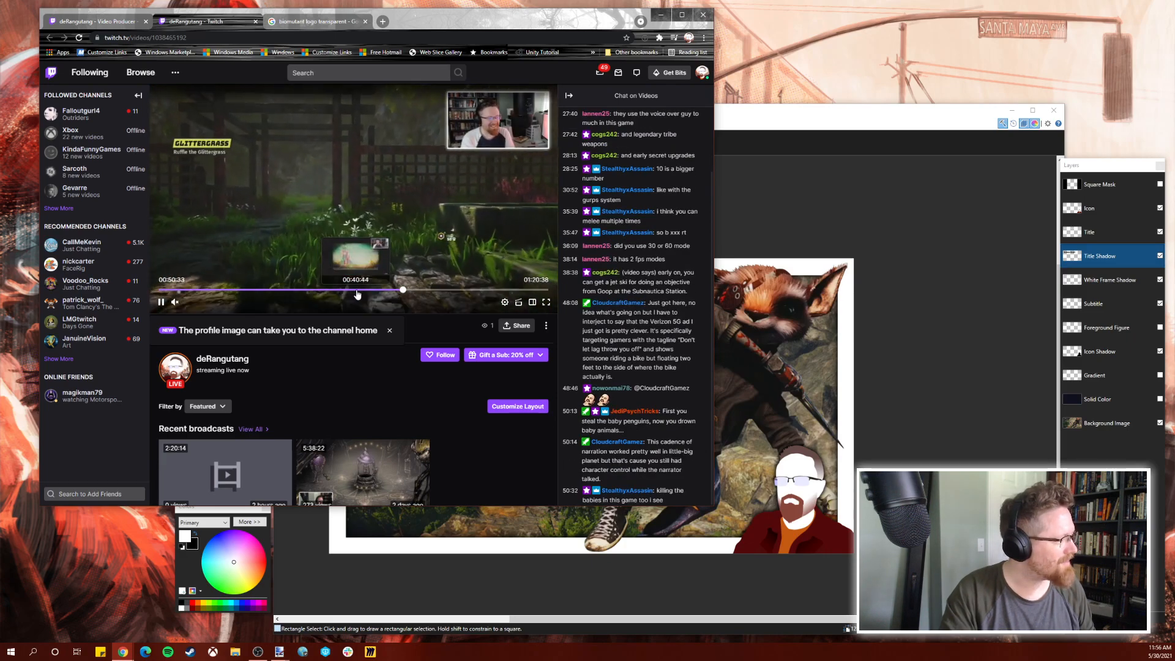
{"action": "left_click", "coordinate": [161, 301]}
Switch to paint.net and move the Subtitle layer up one place, above White Frame Shadow.
{"action": "left_click", "coordinate": [874, 127]}
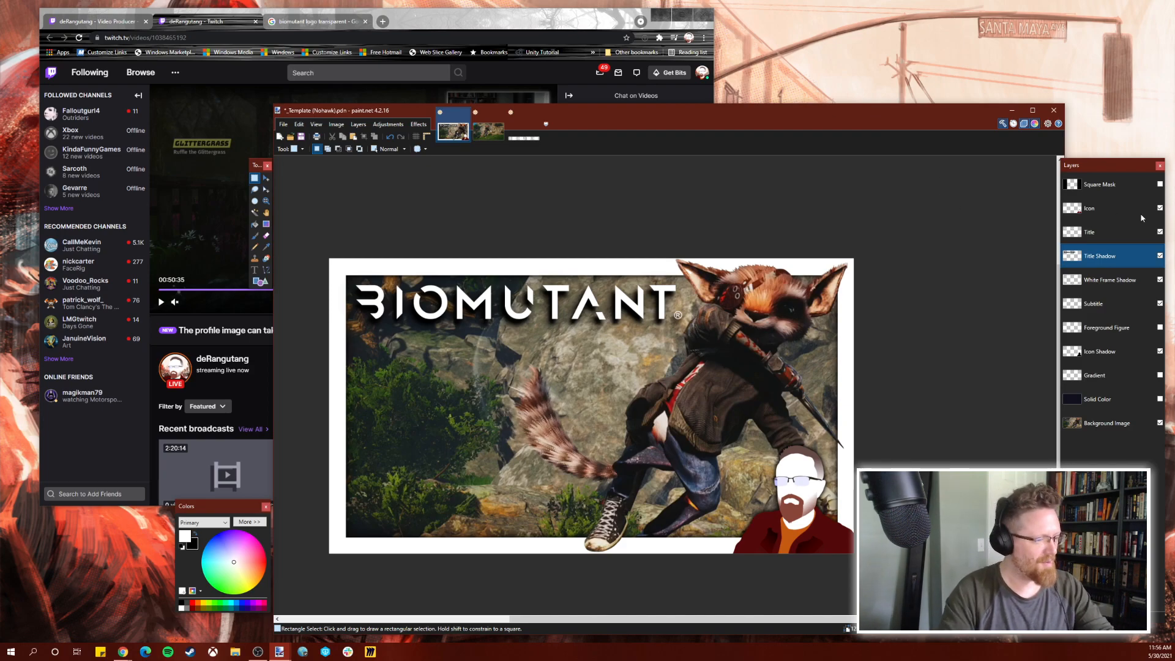
{"action": "left_click", "coordinate": [1099, 304]}
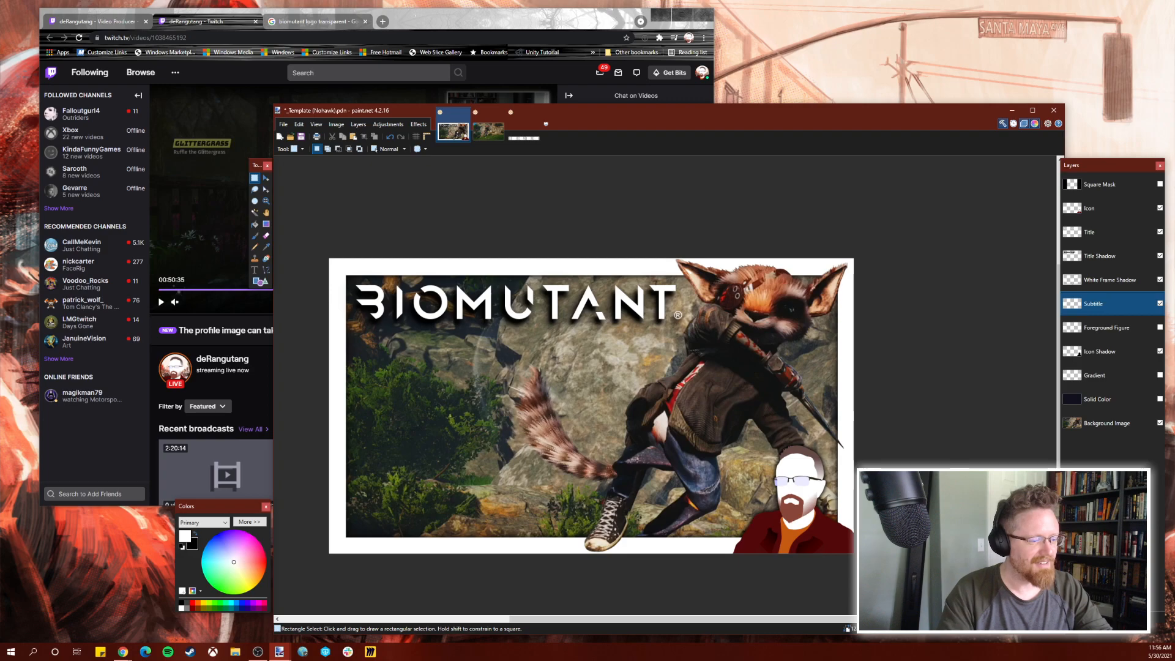
{"action": "left_click", "coordinate": [1112, 637]}
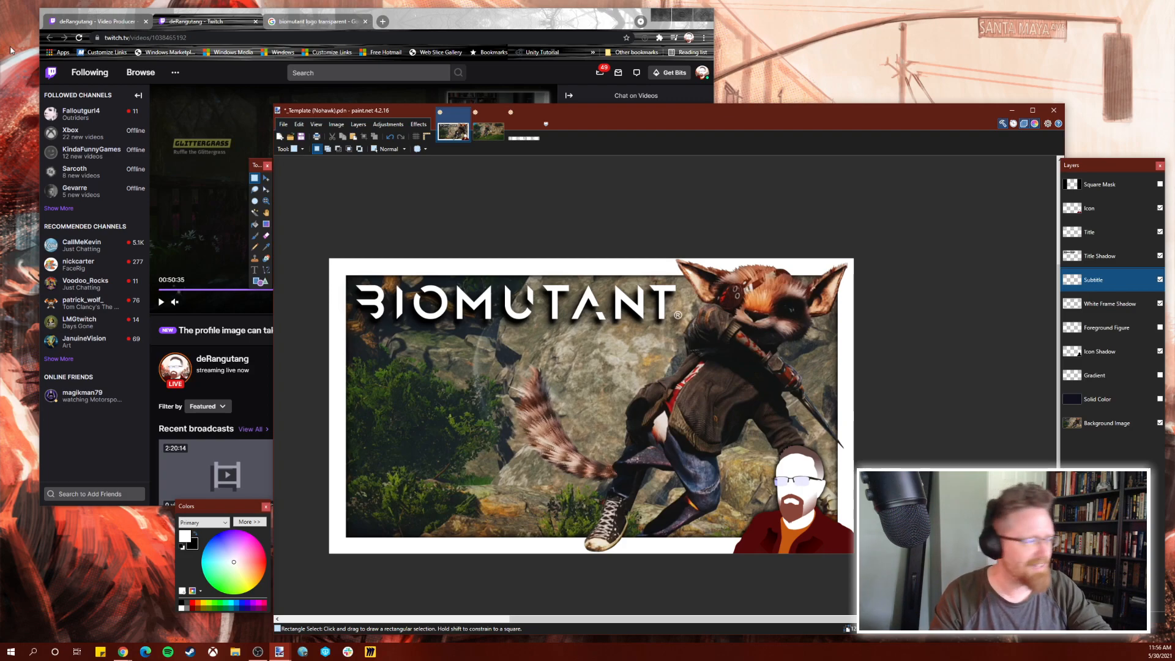
Start a text entry on the Subtitle layer below the logo, using the ChunkFive font at size 96.
{"action": "left_click", "coordinate": [256, 270]}
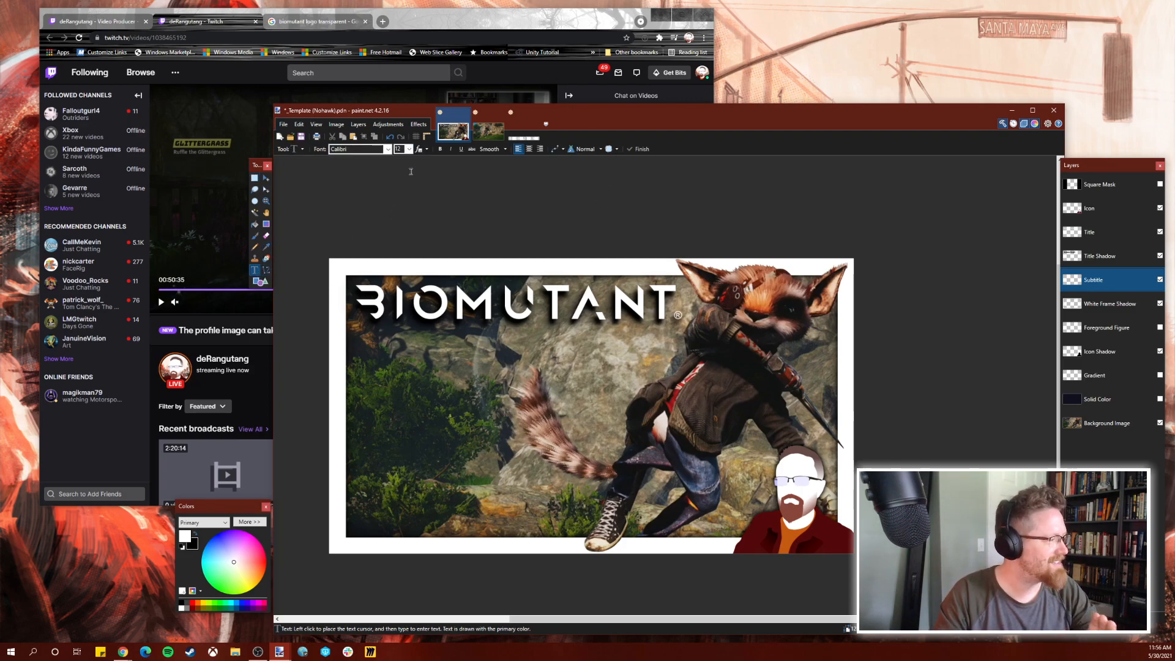
{"action": "left_click", "coordinate": [386, 150]}
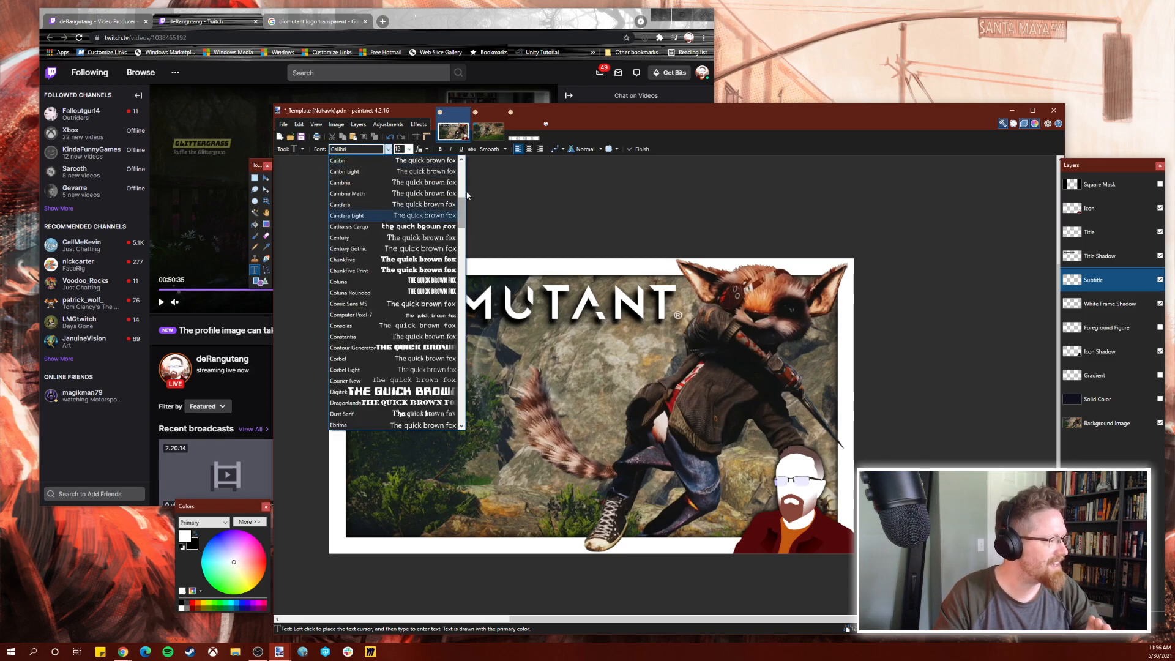
{"action": "scroll", "coordinate": [464, 224], "scroll_direction": "down", "scroll_amount": 2}
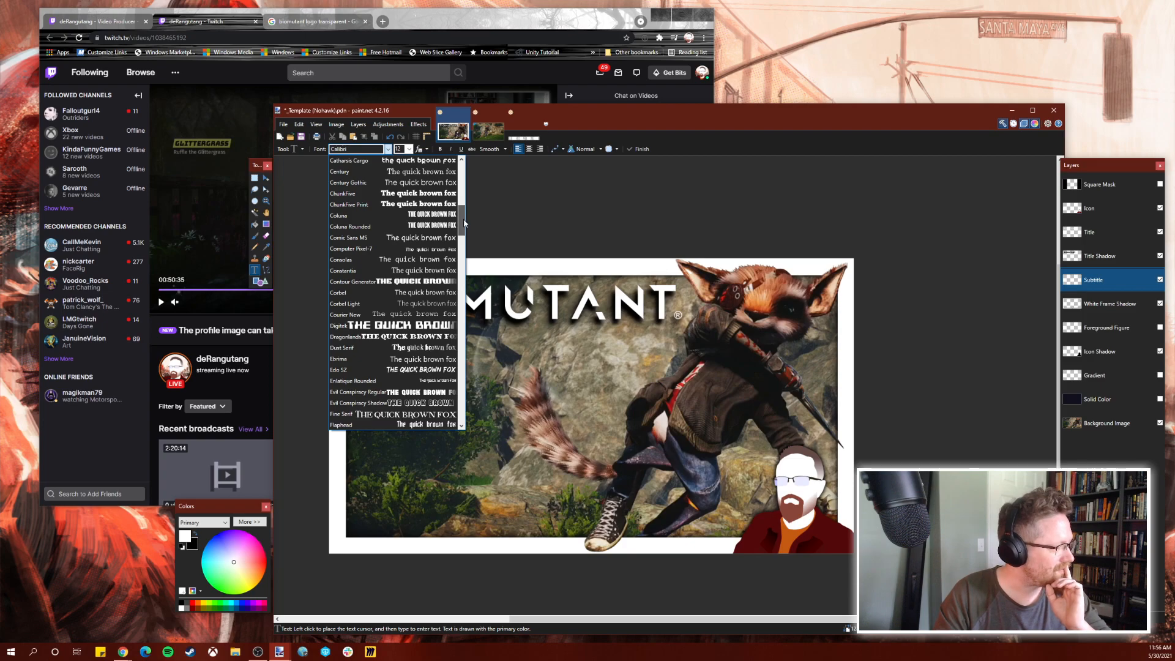
{"action": "left_click_drag", "start_coordinate": [464, 223], "coordinate": [469, 250]}
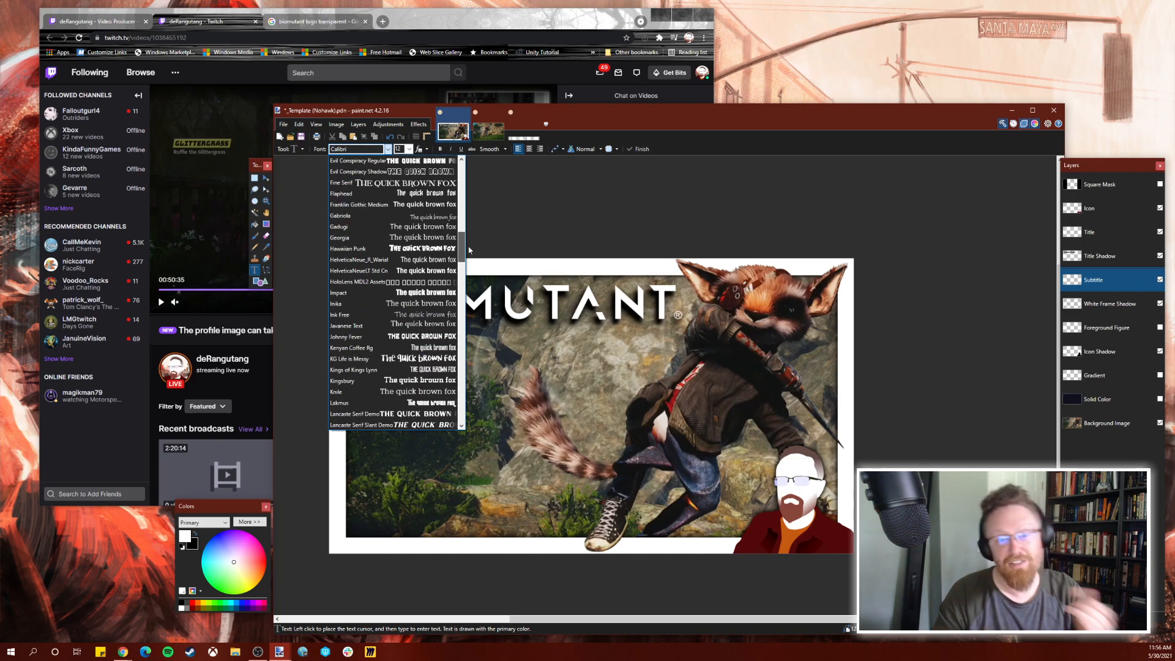
{"action": "left_click_drag", "start_coordinate": [470, 250], "coordinate": [468, 205]}
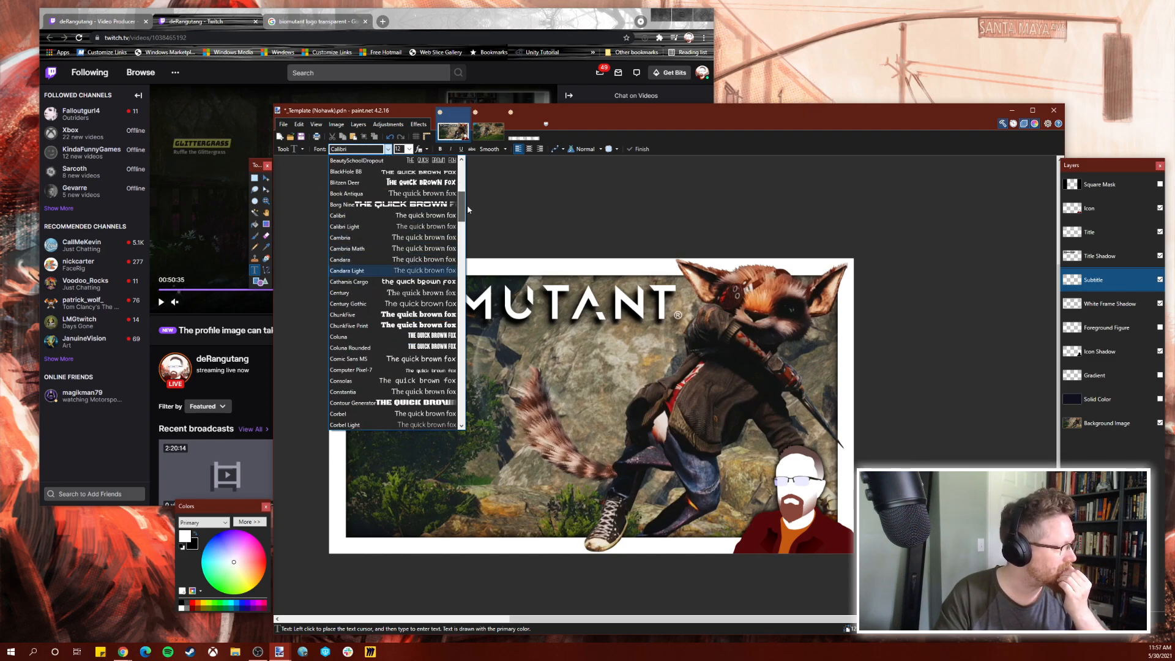
{"action": "left_click", "coordinate": [427, 316]}
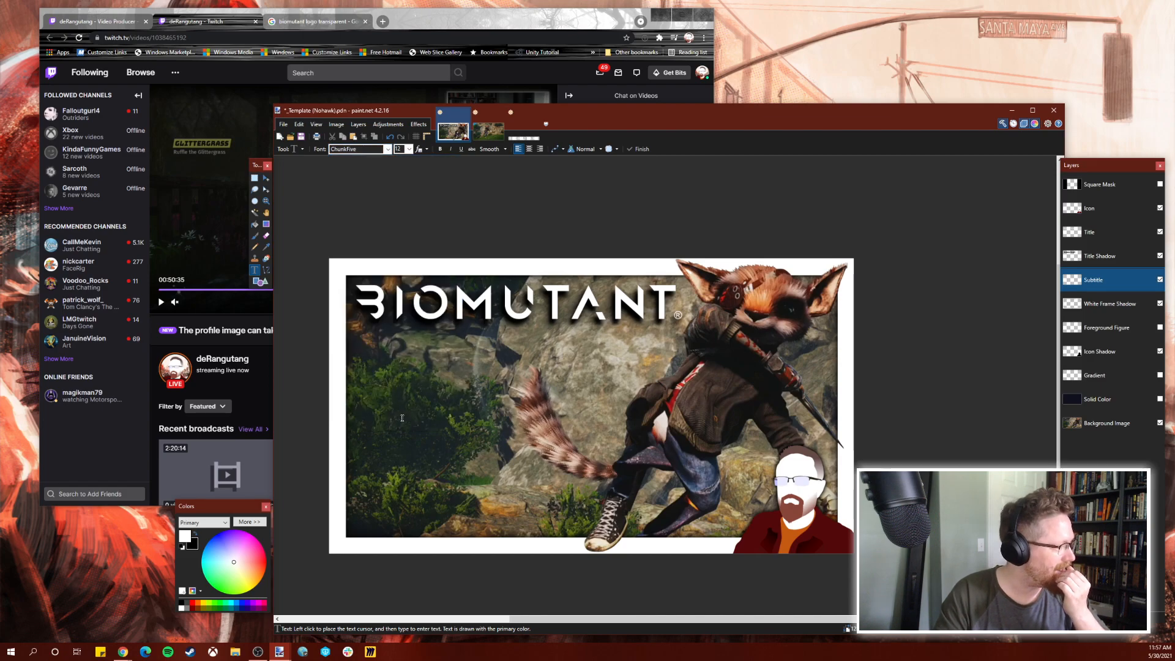
{"action": "left_click", "coordinate": [409, 149]}
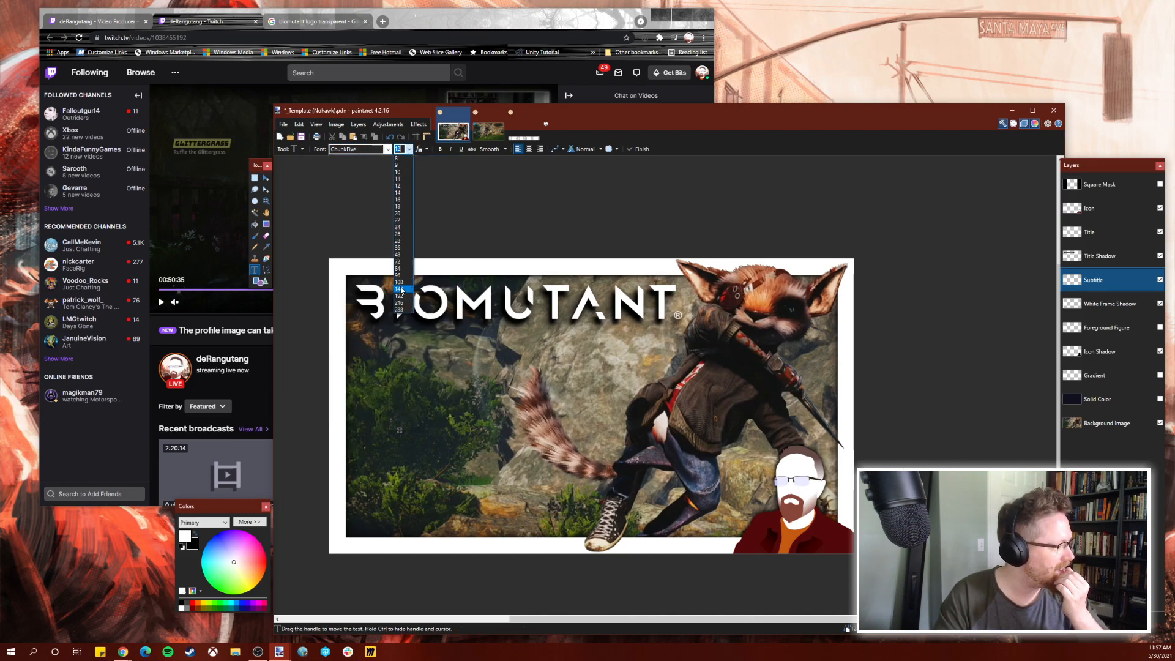
{"action": "left_click", "coordinate": [405, 276]}
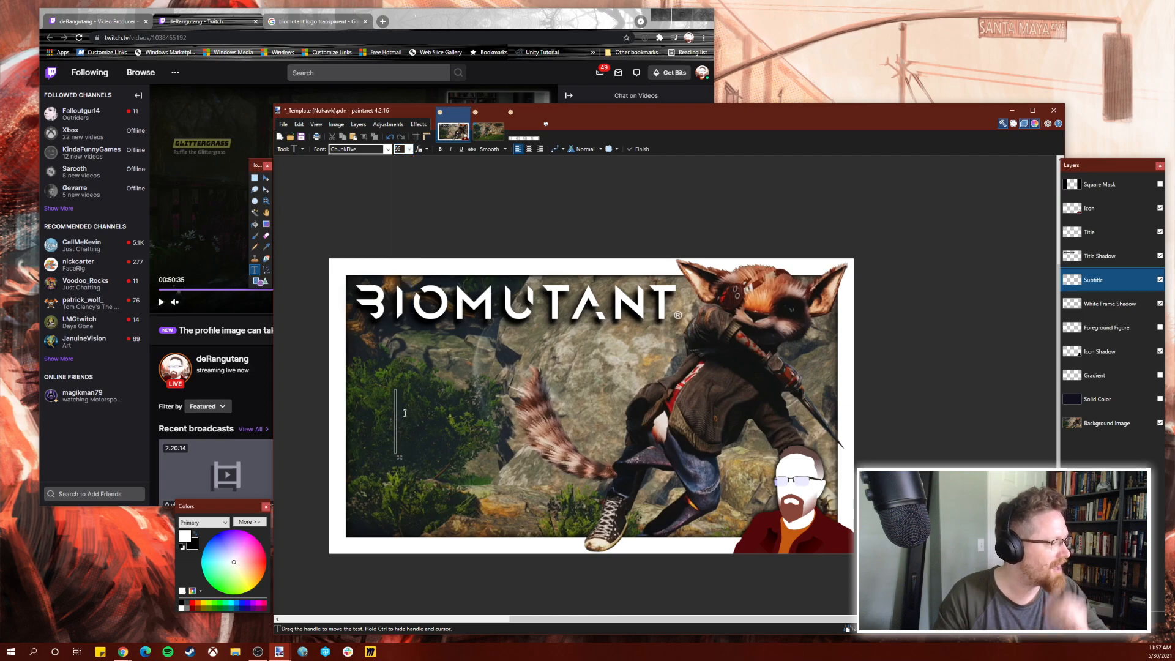
Enter "LOOK I'M" and "SO CUTE" on two lines, and position the text beneath the BIOMUTANT logo, near the frame's inner edge.
{"action": "type", "text": "LOOK"}
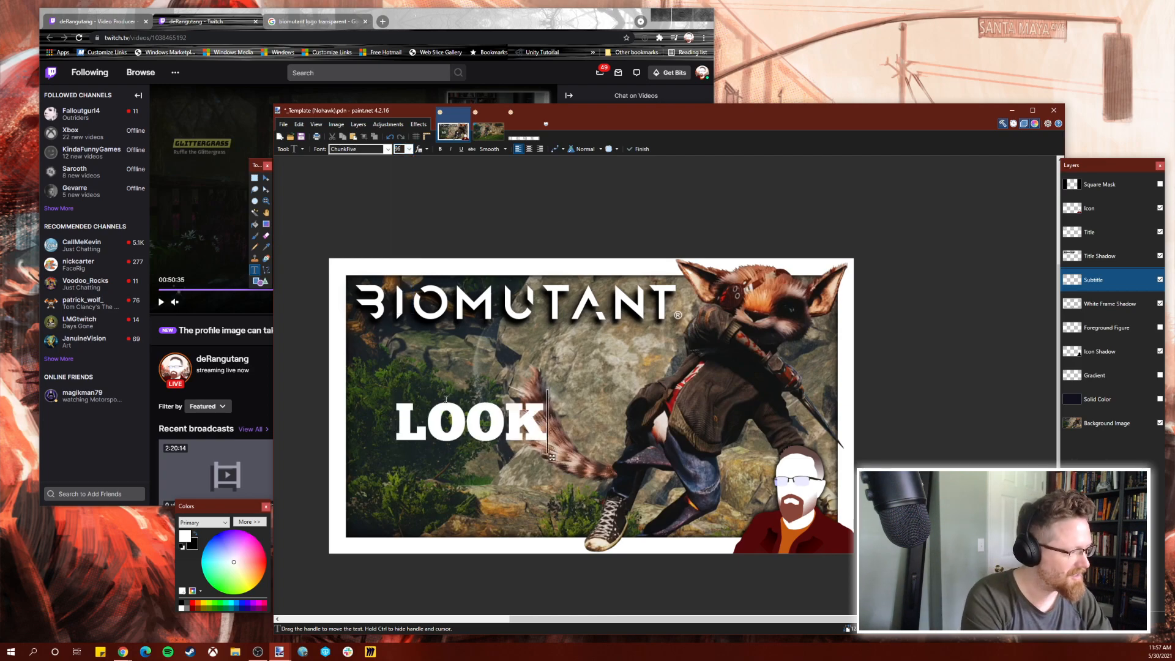
{"action": "type", "text": " I'M"}
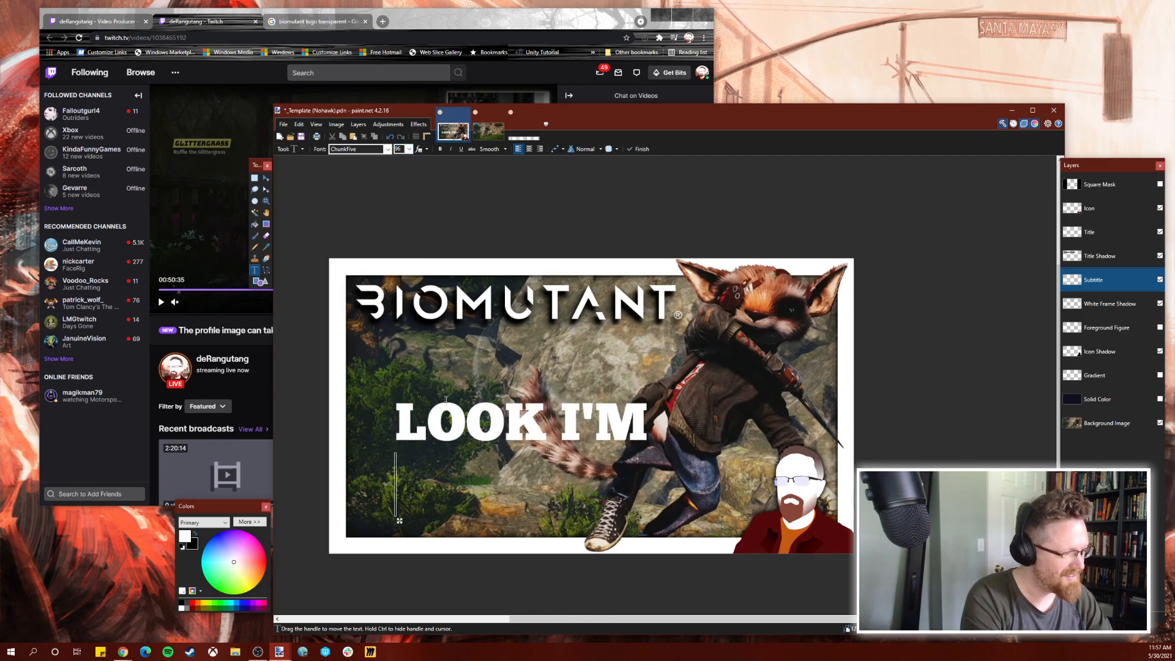
{"action": "key", "text": "Return"}
{"action": "type", "text": "SO CUTE"}
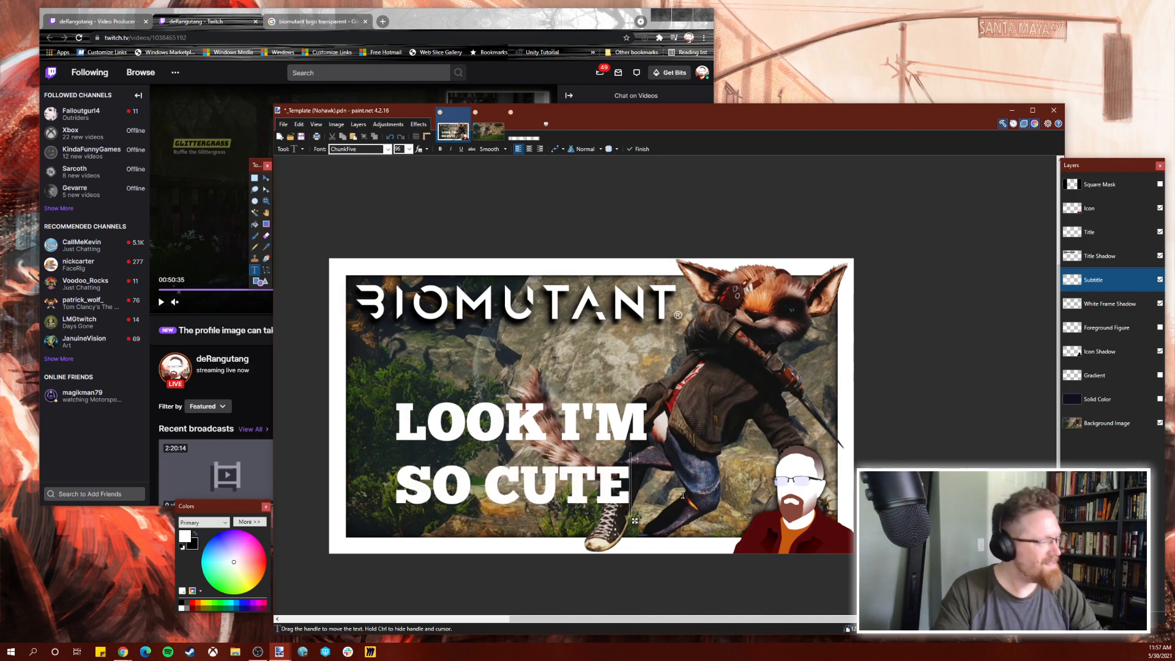
{"action": "left_click_drag", "start_coordinate": [634, 520], "coordinate": [595, 468]}
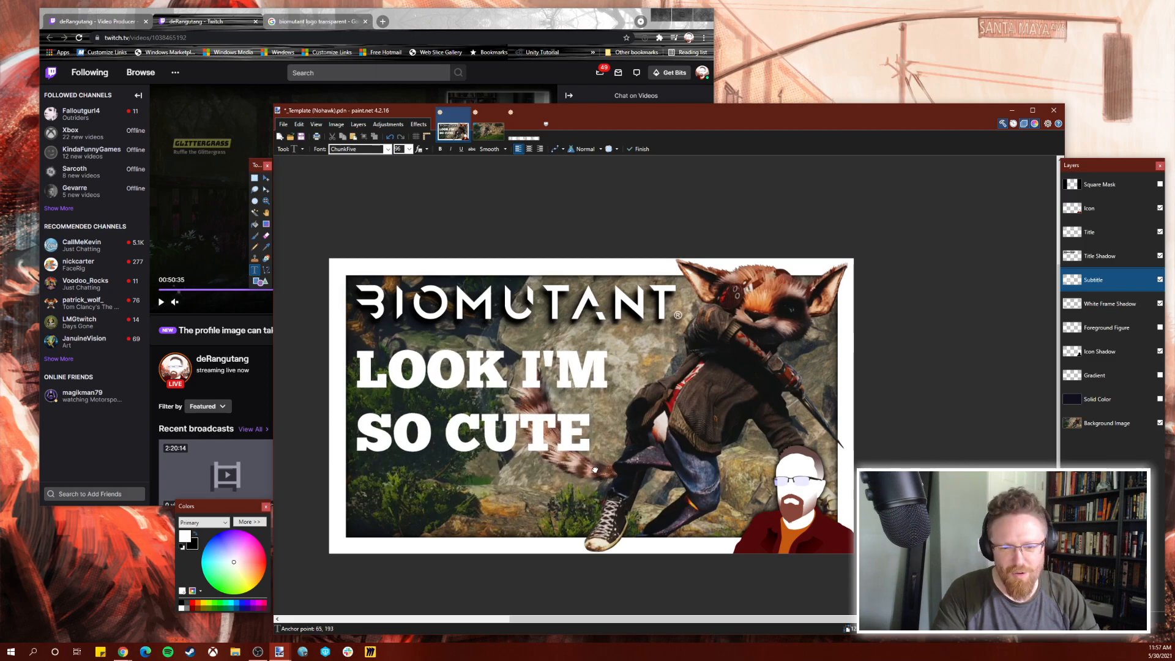
{"action": "left_click_drag", "start_coordinate": [595, 470], "coordinate": [604, 481]}
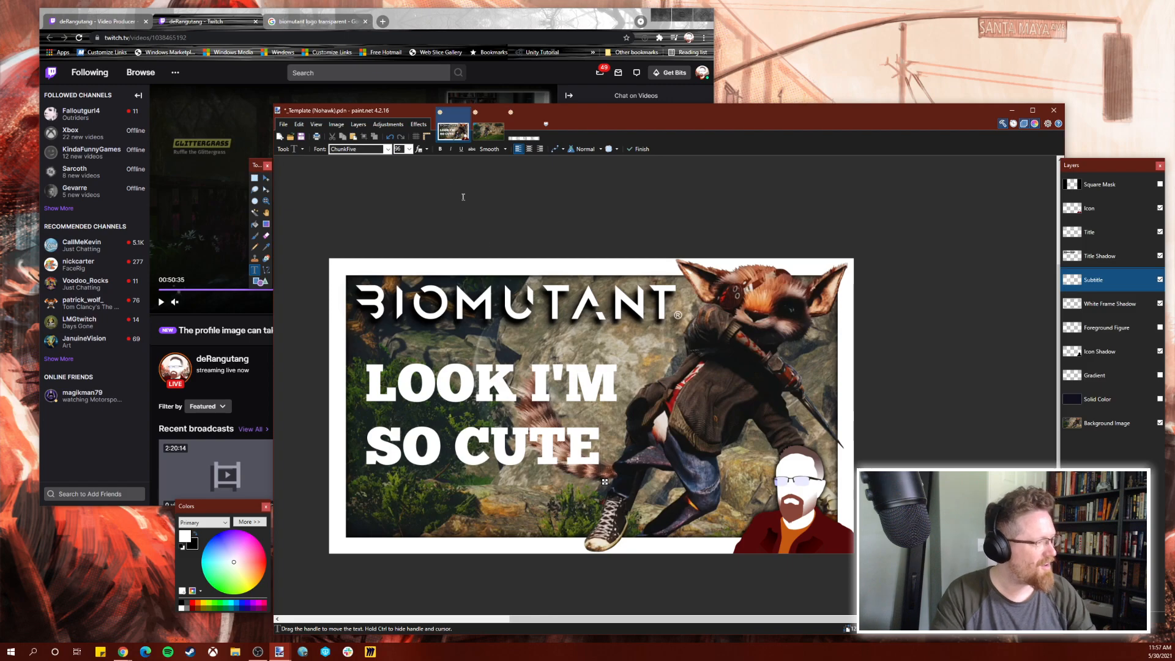
Change the font of the "LOOK I'M SO CUTE" text to Arial Black.
{"action": "left_click", "coordinate": [388, 150]}
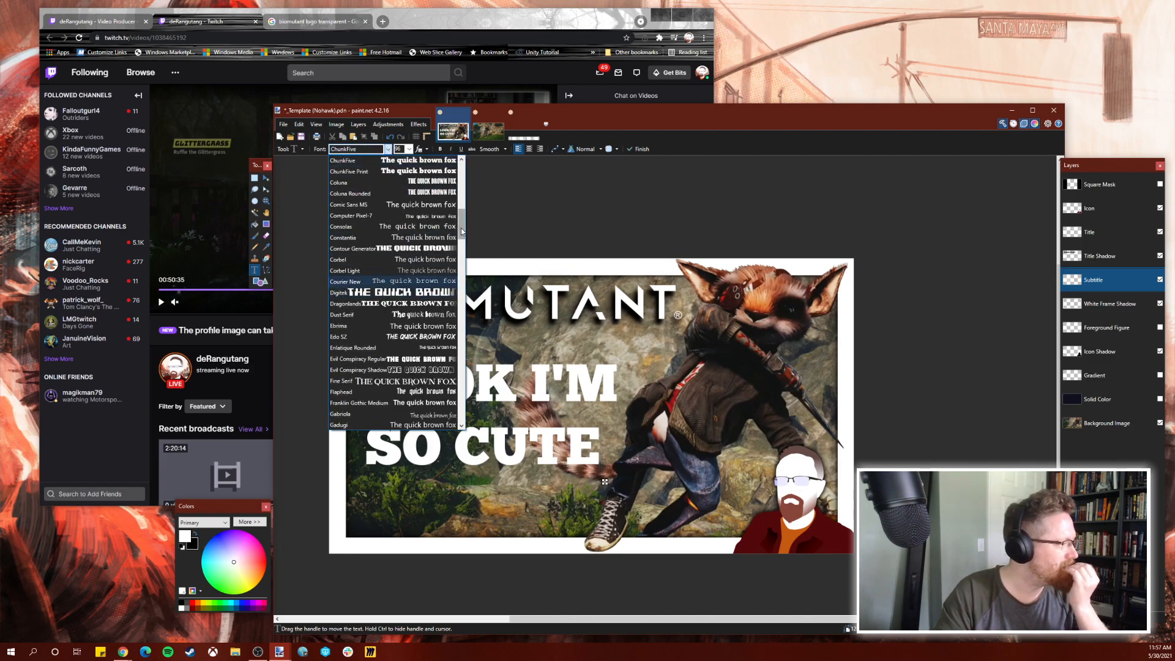
{"action": "left_click_drag", "start_coordinate": [463, 231], "coordinate": [463, 182]}
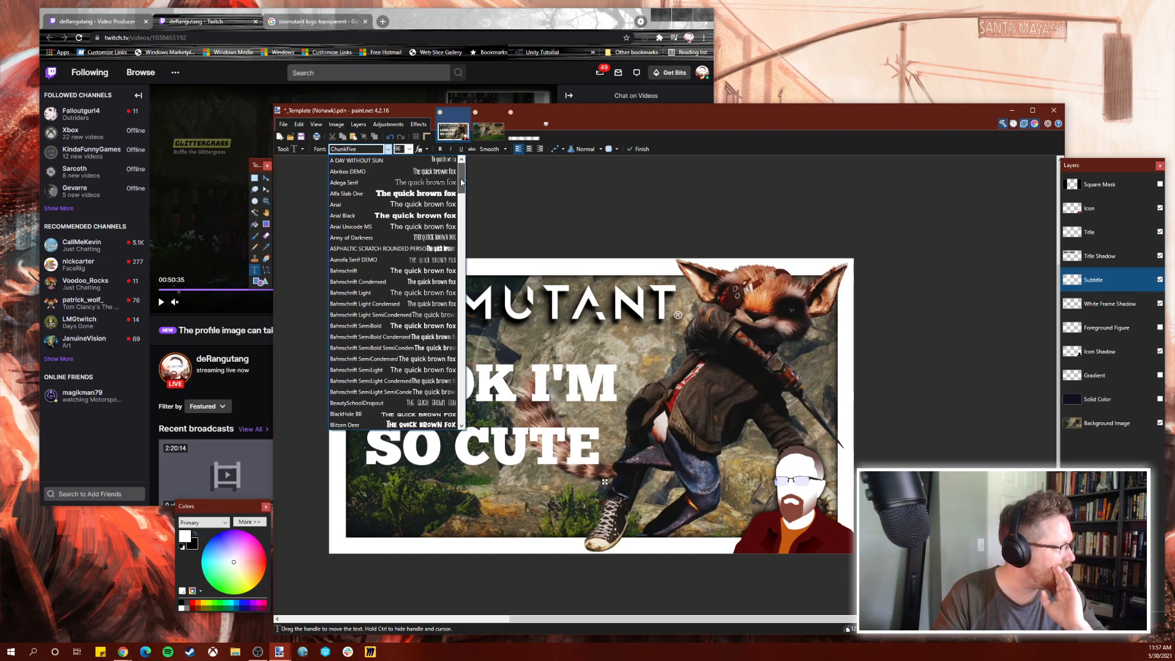
{"action": "left_click_drag", "start_coordinate": [462, 181], "coordinate": [462, 183]}
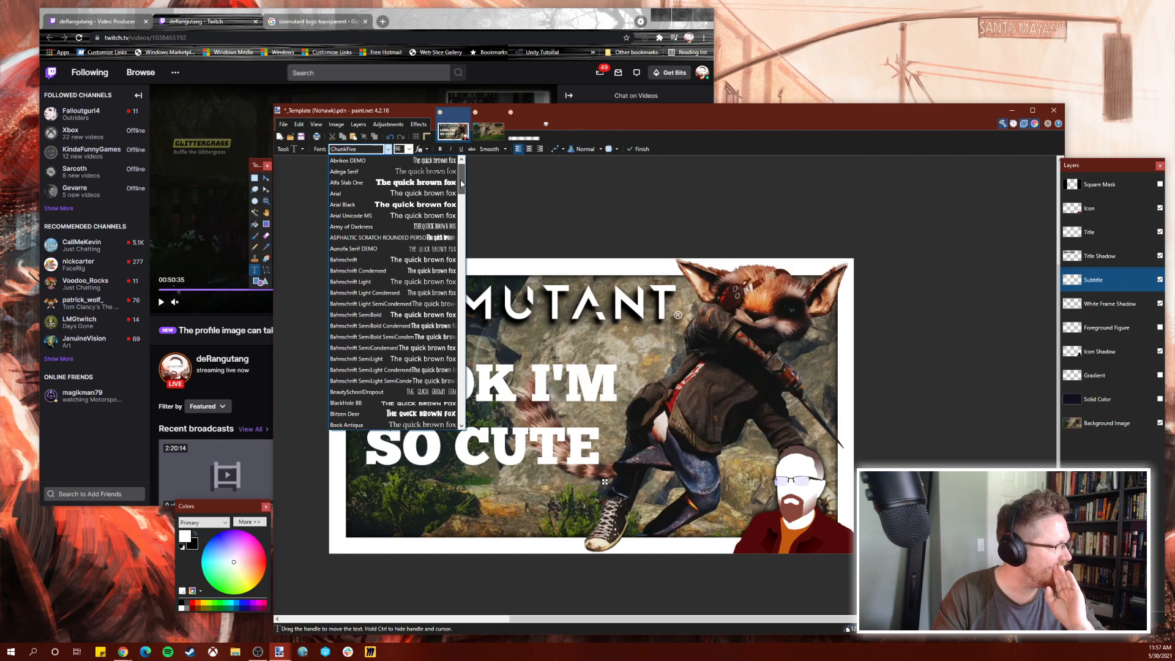
{"action": "left_click", "coordinate": [434, 204]}
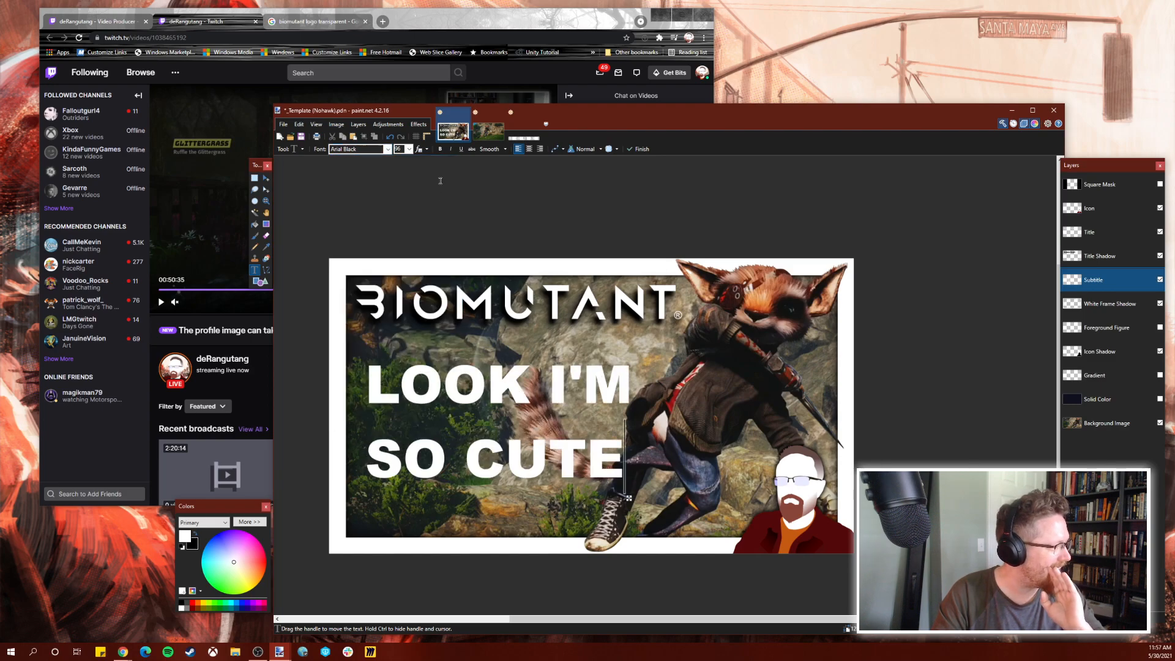
Change the font of the "LOOK I'M SO CUTE" text to KG Life is Messy.
{"action": "left_click", "coordinate": [388, 149]}
{"action": "left_click_drag", "start_coordinate": [462, 183], "coordinate": [460, 247]}
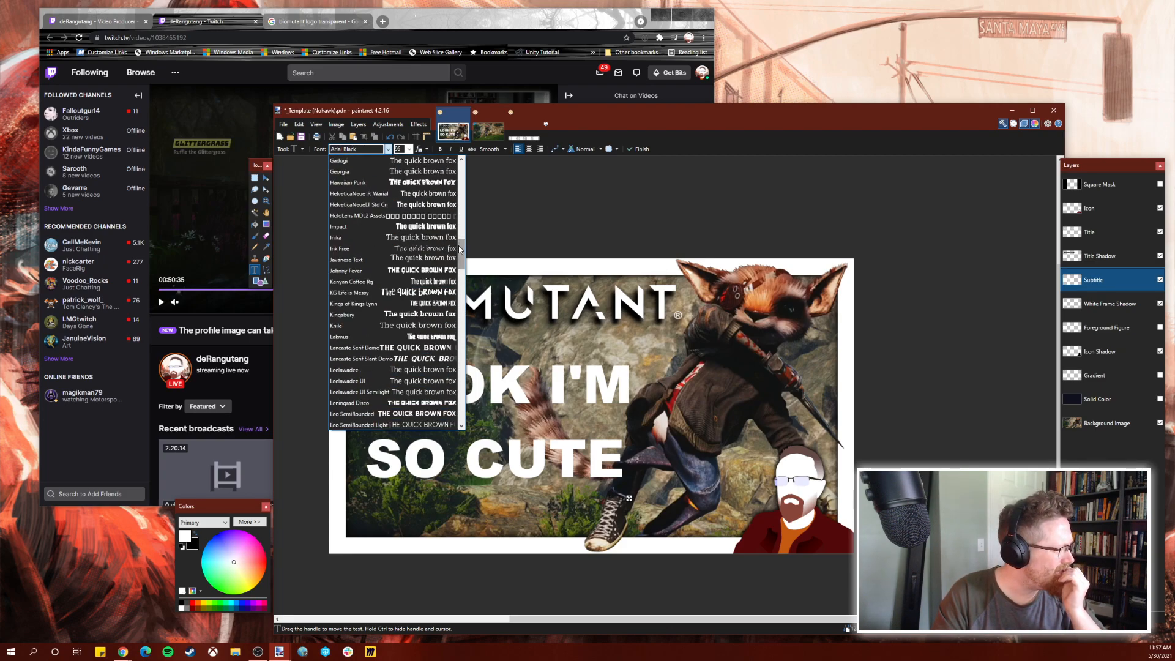
{"action": "left_click", "coordinate": [436, 292]}
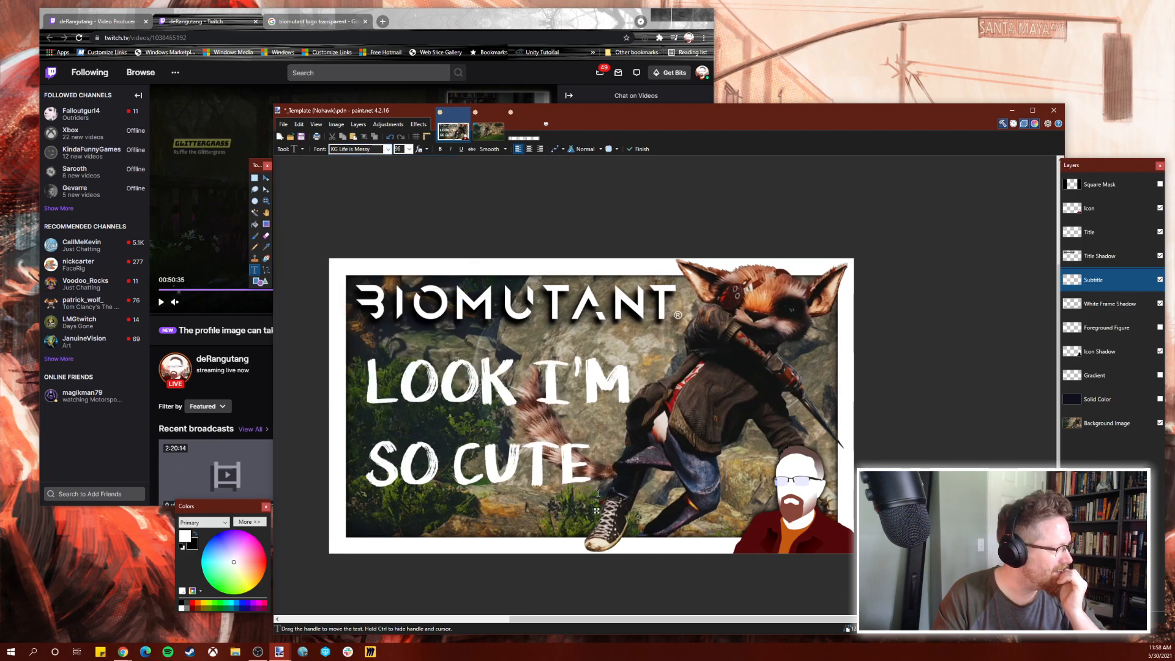
{"action": "left_click_drag", "start_coordinate": [597, 510], "coordinate": [597, 511]}
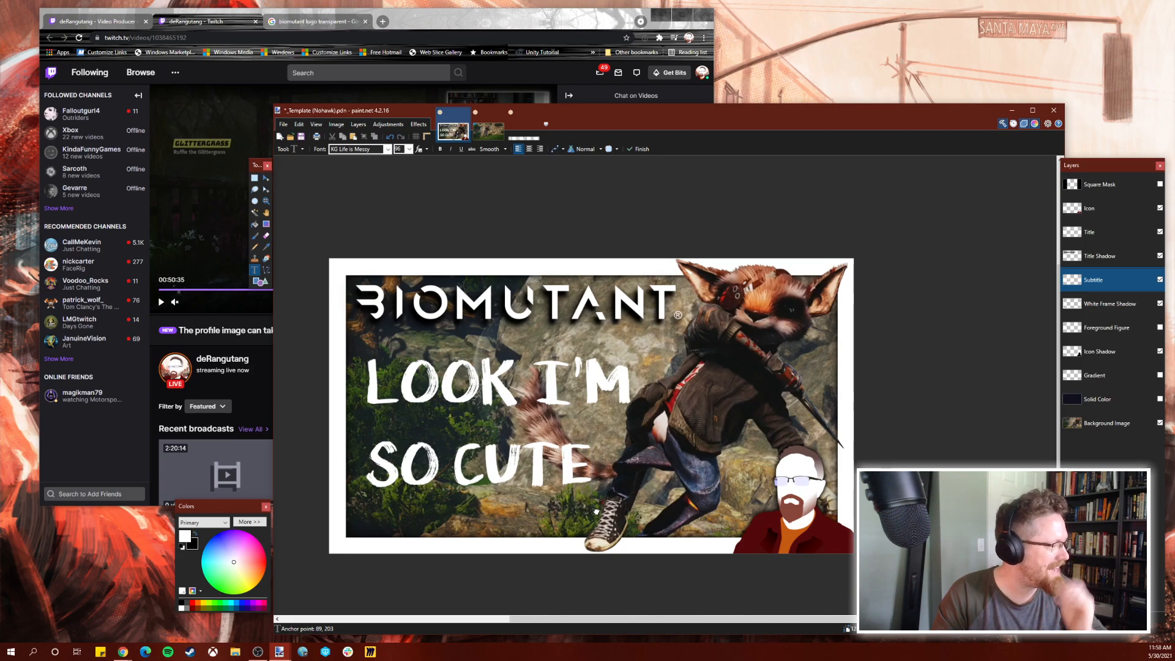
Rewrite the subtitle as "Look, I'm" and "So cute!" on two lines in mixed case, and shift it slightly inward from the frame.
{"action": "key", "text": "BackSpace"}
{"action": "key", "text": "BackSpace"}
{"action": "key", "text": "BackSpace"}
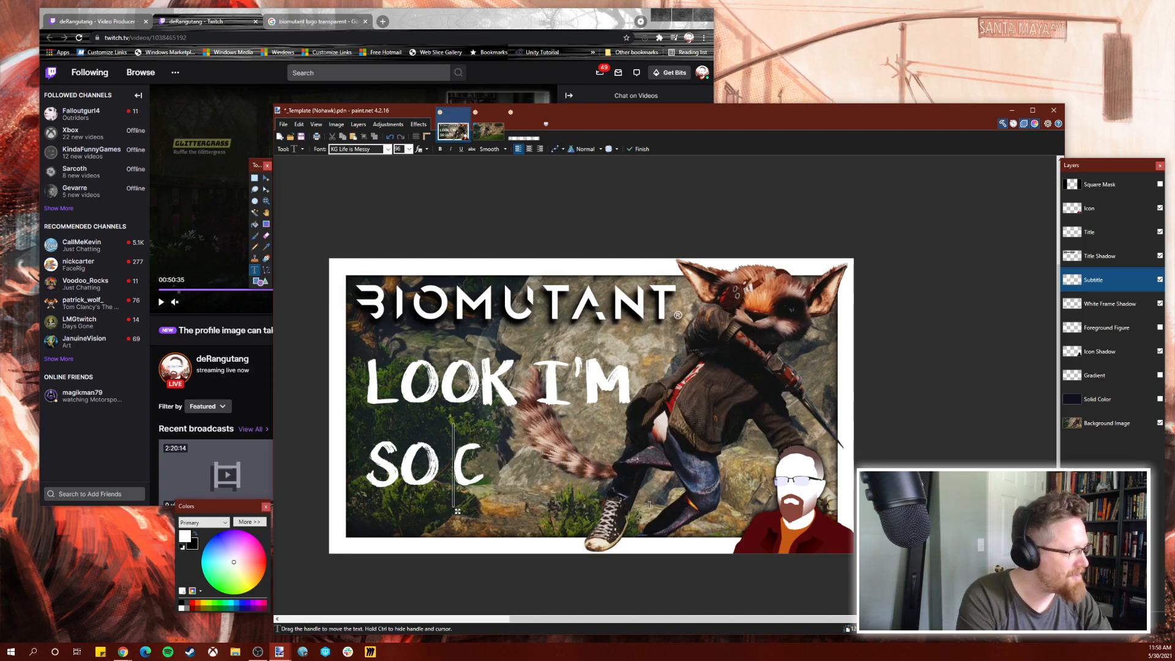
{"action": "key", "text": "BackSpace"}
{"action": "key", "text": "BackSpace"}
{"action": "key", "text": "BackSpace"}
{"action": "key", "text": "BackSpace"}
{"action": "key", "text": "BackSpace"}
{"action": "key", "text": "BackSpace"}
{"action": "key", "text": "BackSpace"}
{"action": "key", "text": "BackSpace"}
{"action": "key", "text": "BackSpace"}
{"action": "key", "text": "BackSpace"}
{"action": "key", "text": "BackSpace"}
{"action": "key", "text": "BackSpace"}
{"action": "type", "text": "O"}
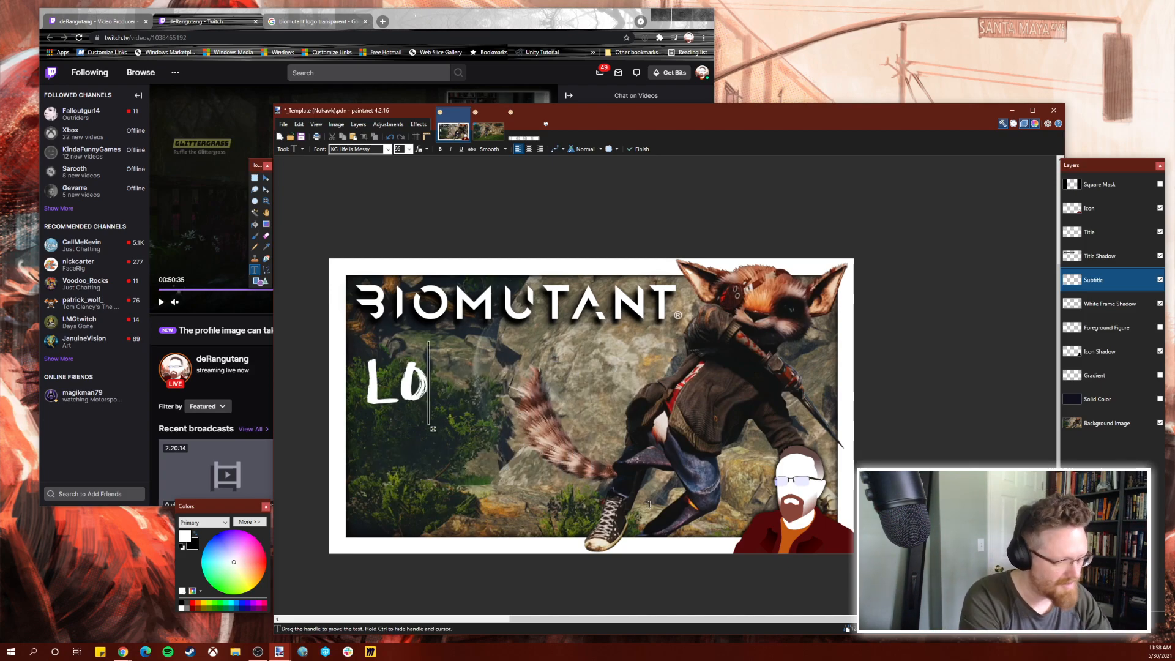
{"action": "type", "text": "OK,"}
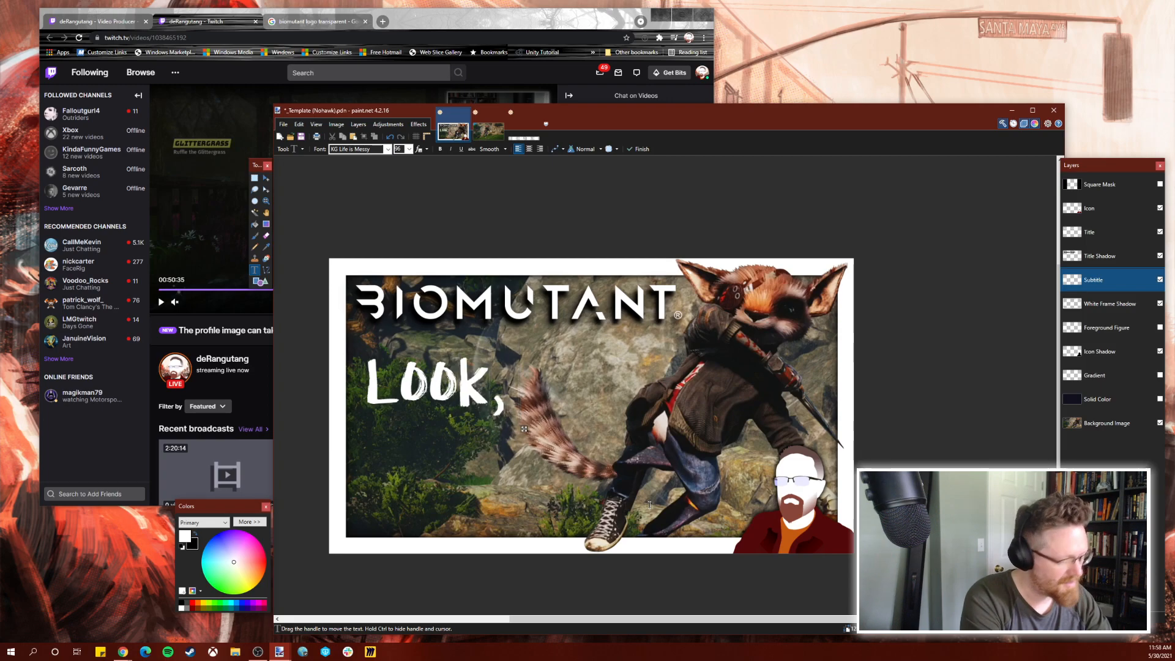
{"action": "type", "text": " I'M"}
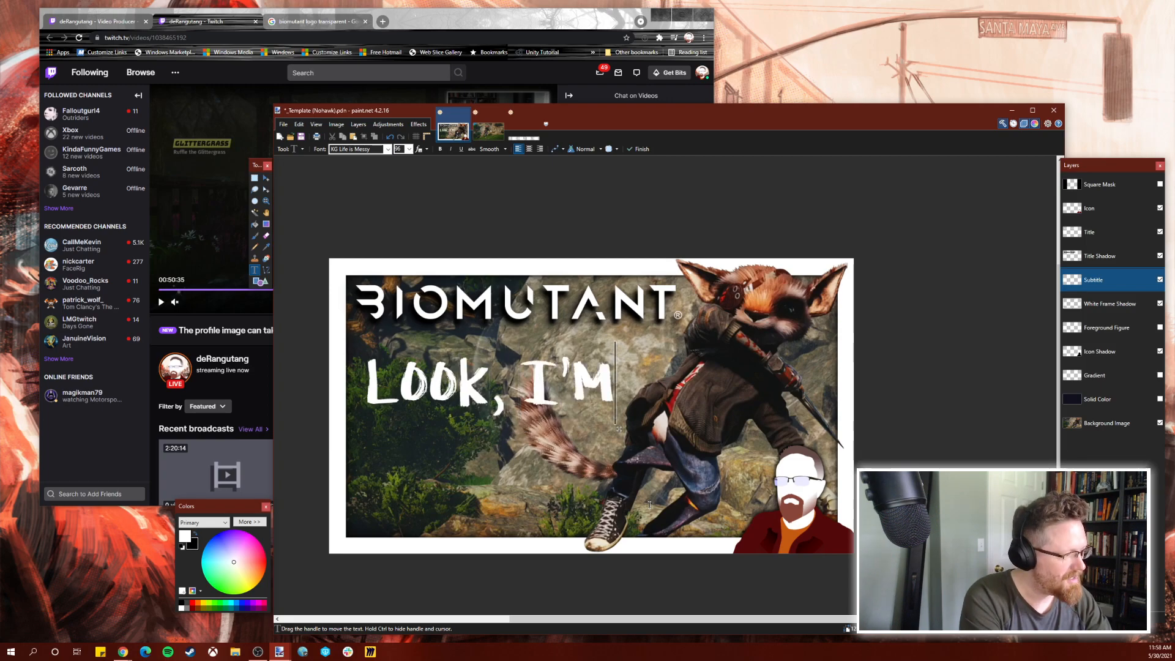
{"action": "key", "text": "Return"}
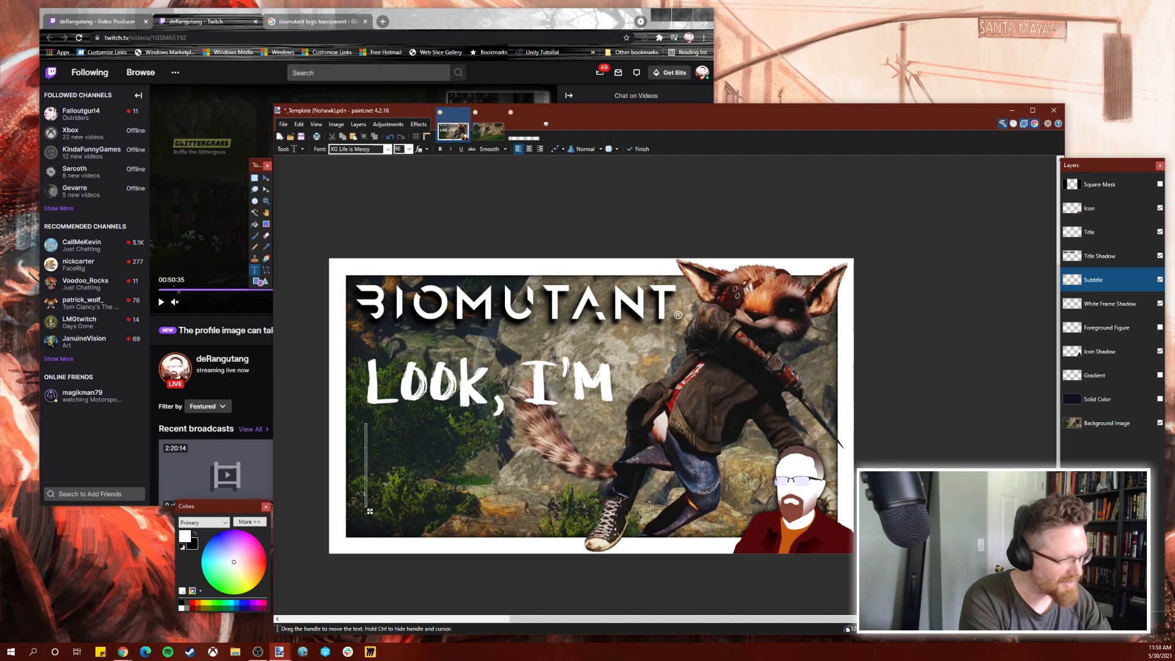
{"action": "type", "text": "SO CUTE!~"}
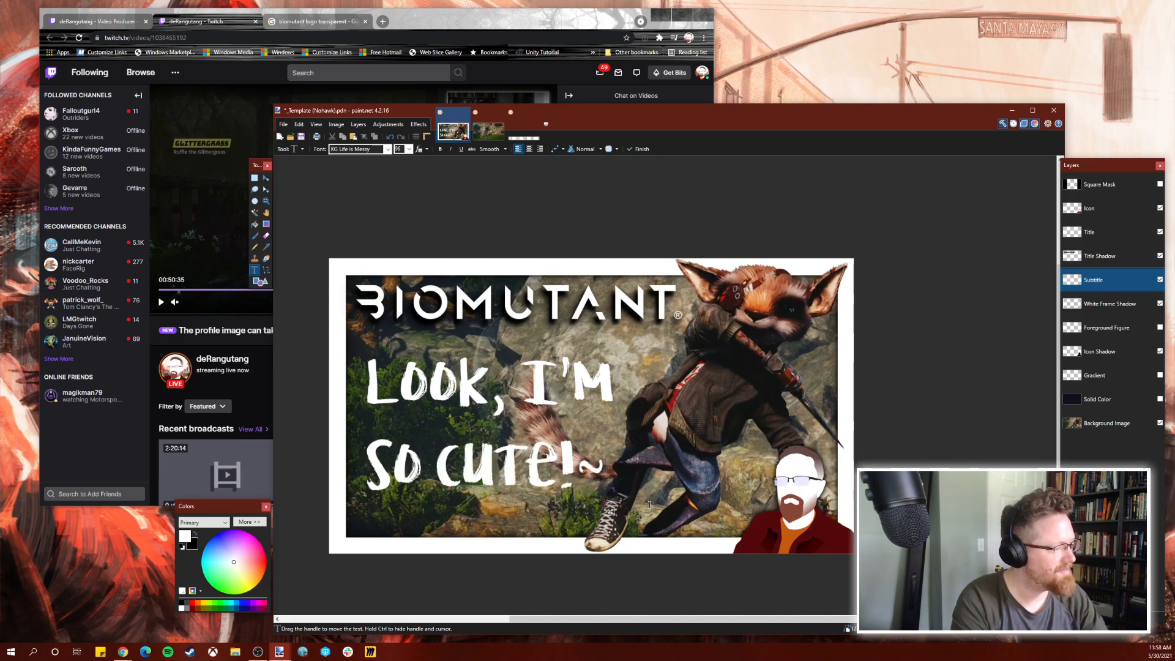
{"action": "key", "text": "BackSpace"}
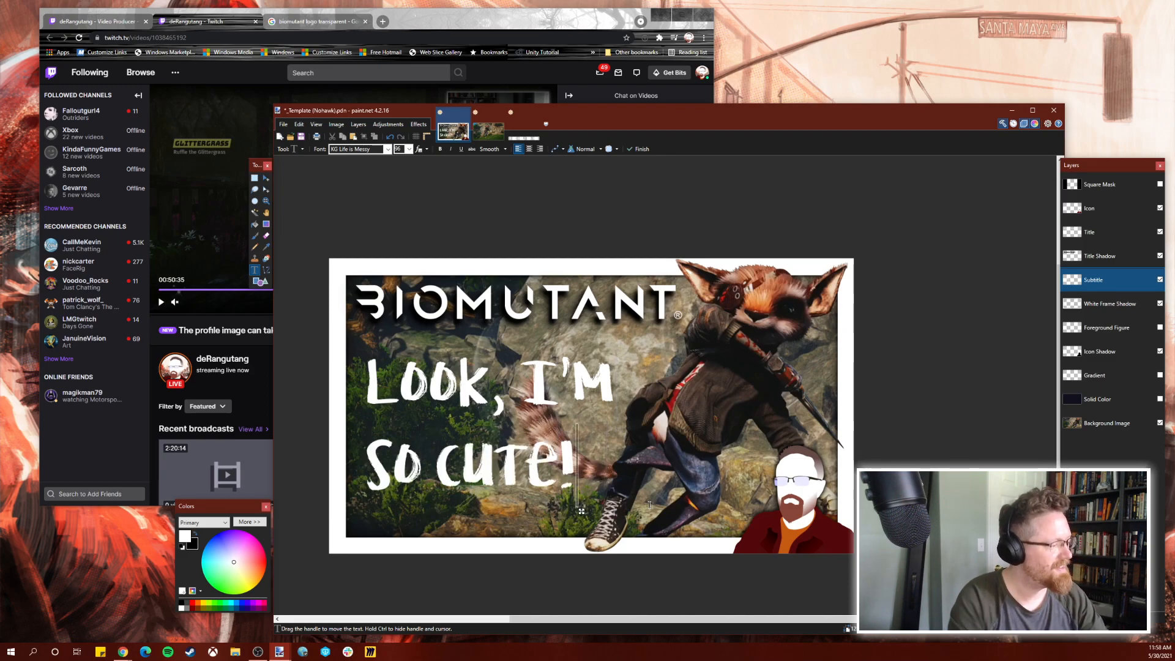
{"action": "left_click_drag", "start_coordinate": [582, 512], "coordinate": [589, 510]}
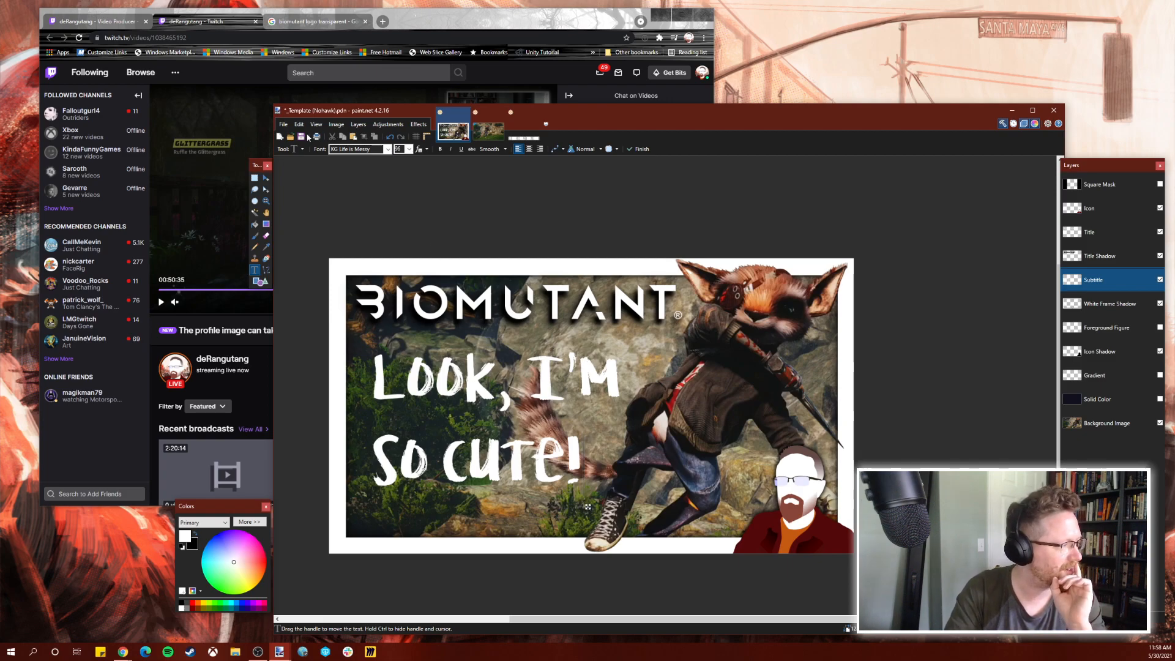
Change the subtitle font to Kings of Kings Lynn and move the text up close beneath the logo's left end.
{"action": "left_click", "coordinate": [388, 149]}
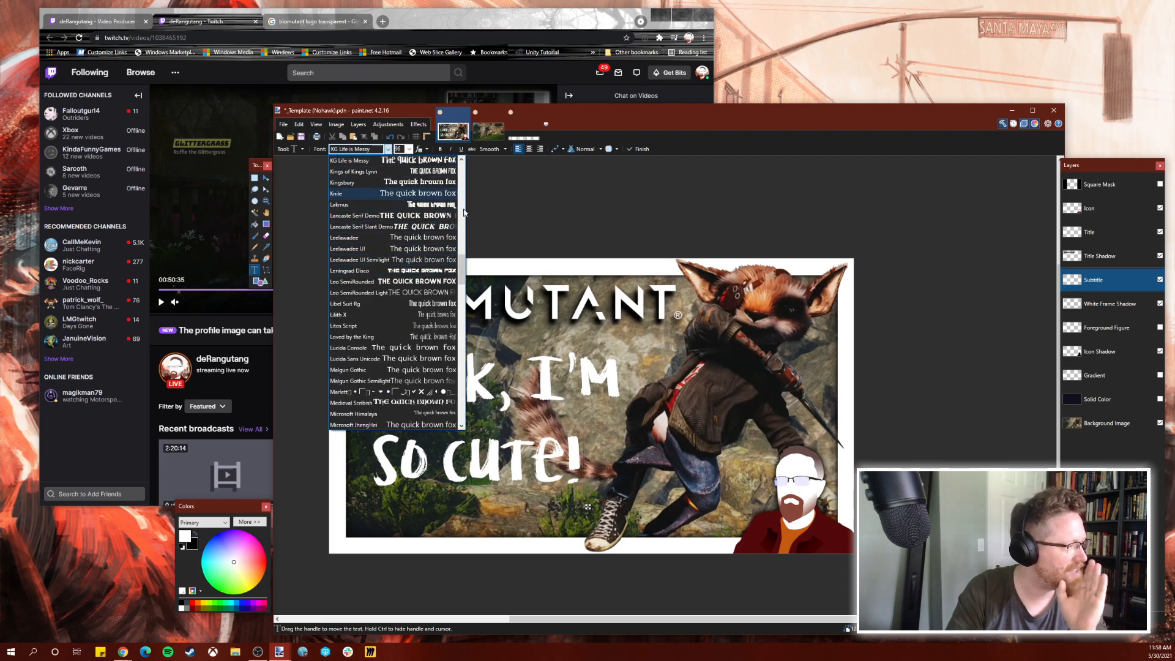
{"action": "left_click", "coordinate": [430, 171]}
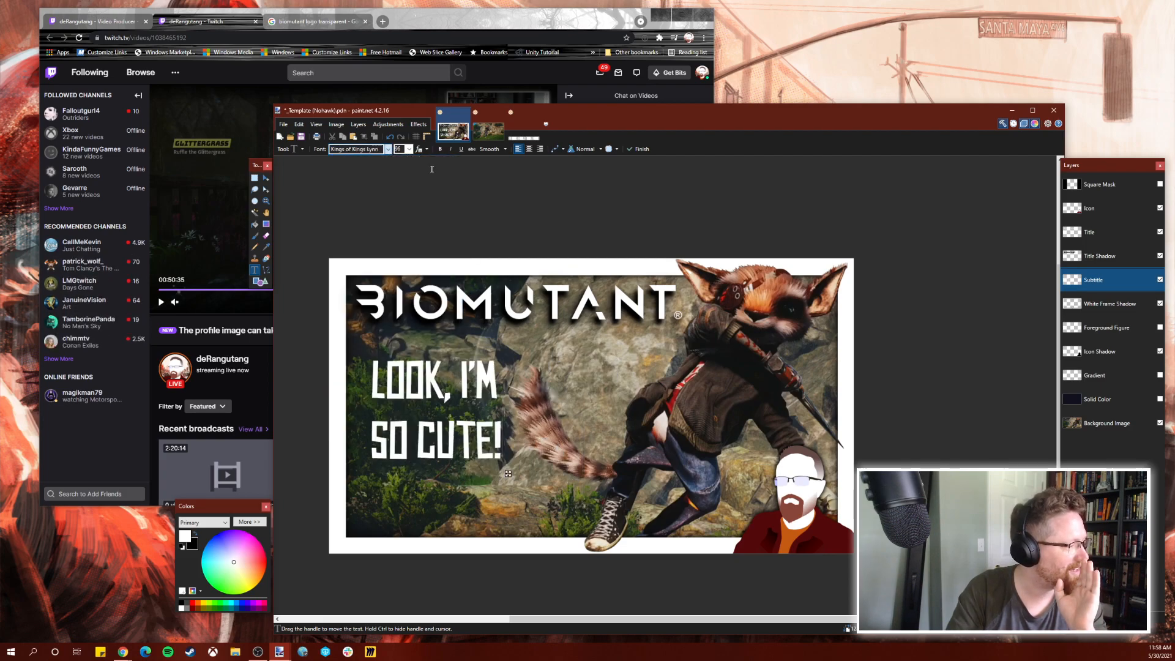
{"action": "left_click_drag", "start_coordinate": [508, 473], "coordinate": [497, 463]}
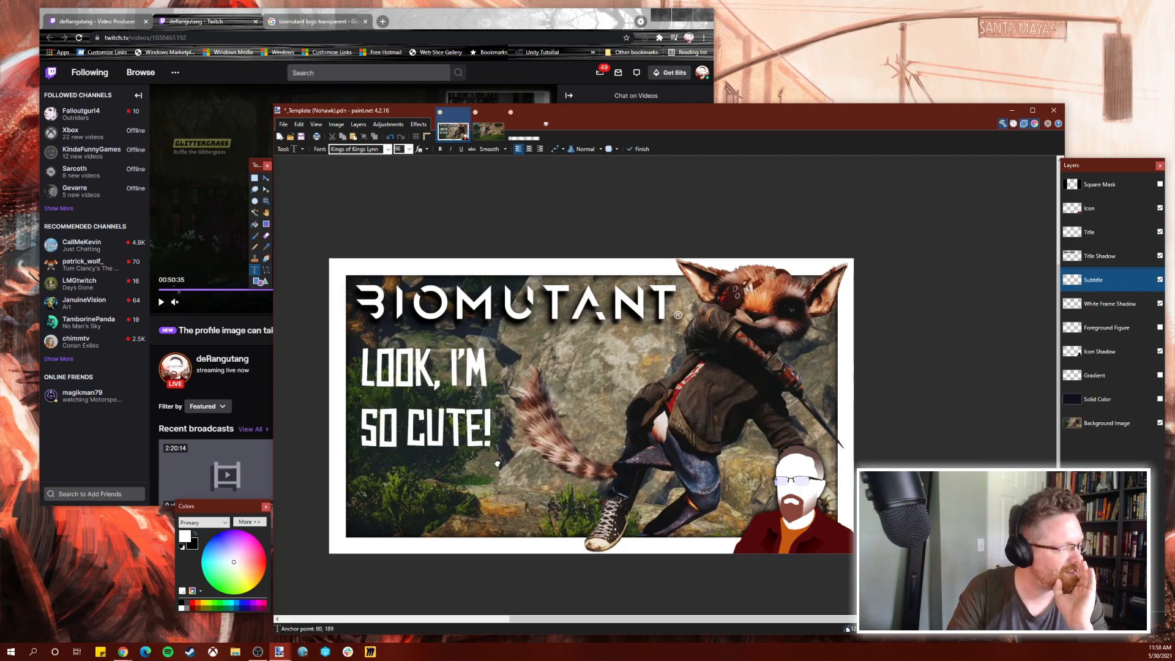
{"action": "left_click_drag", "start_coordinate": [496, 463], "coordinate": [497, 464]}
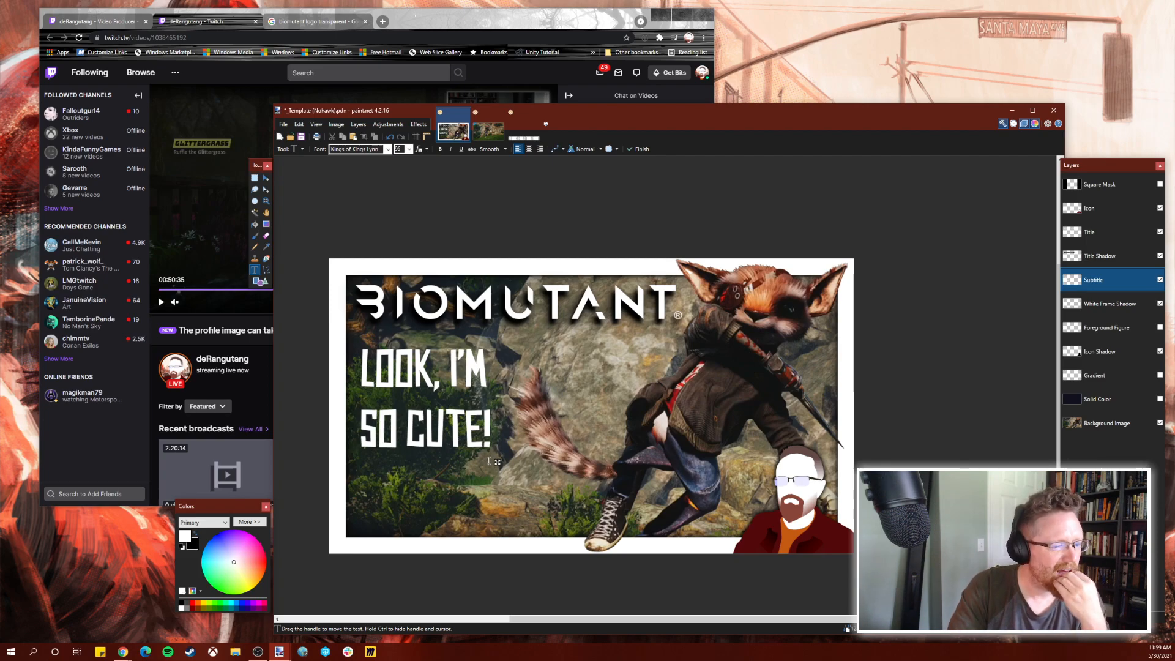
{"action": "mouse_move", "coordinate": [500, 464]}
{"action": "left_mouse_down"}
{"action": "mouse_move", "coordinate": [509, 474]}
{"action": "mouse_move", "coordinate": [498, 465]}
{"action": "left_mouse_up"}
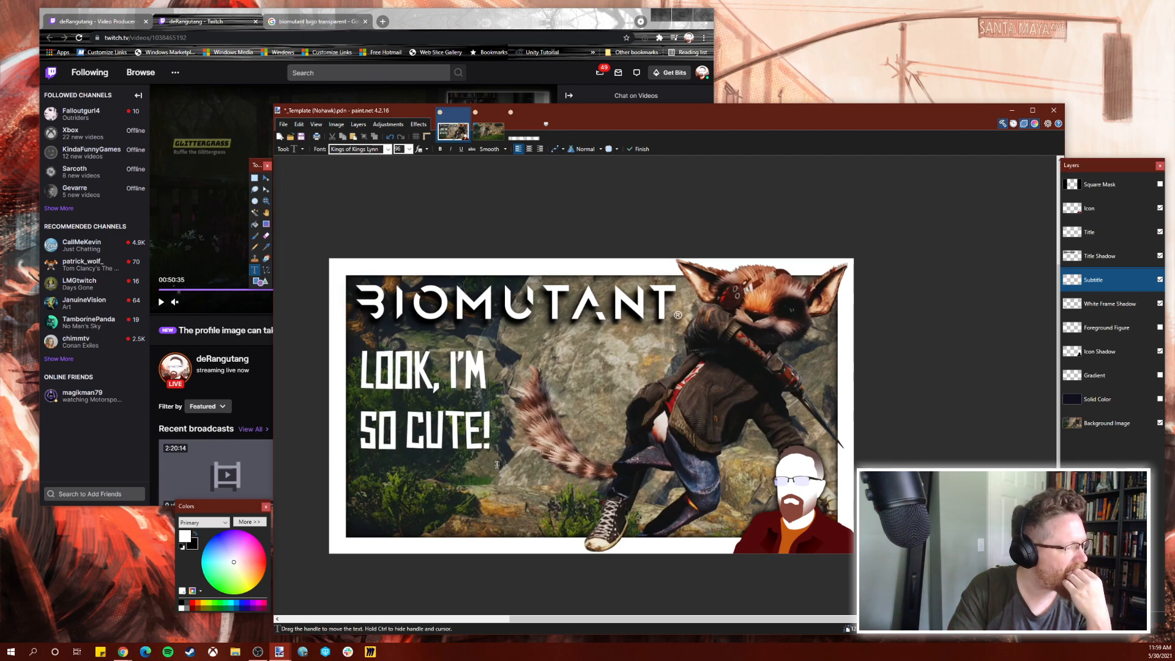
Try the Johnny Fever and Borg Nine fonts on the two-line subtitle text.
{"action": "left_click", "coordinate": [388, 150]}
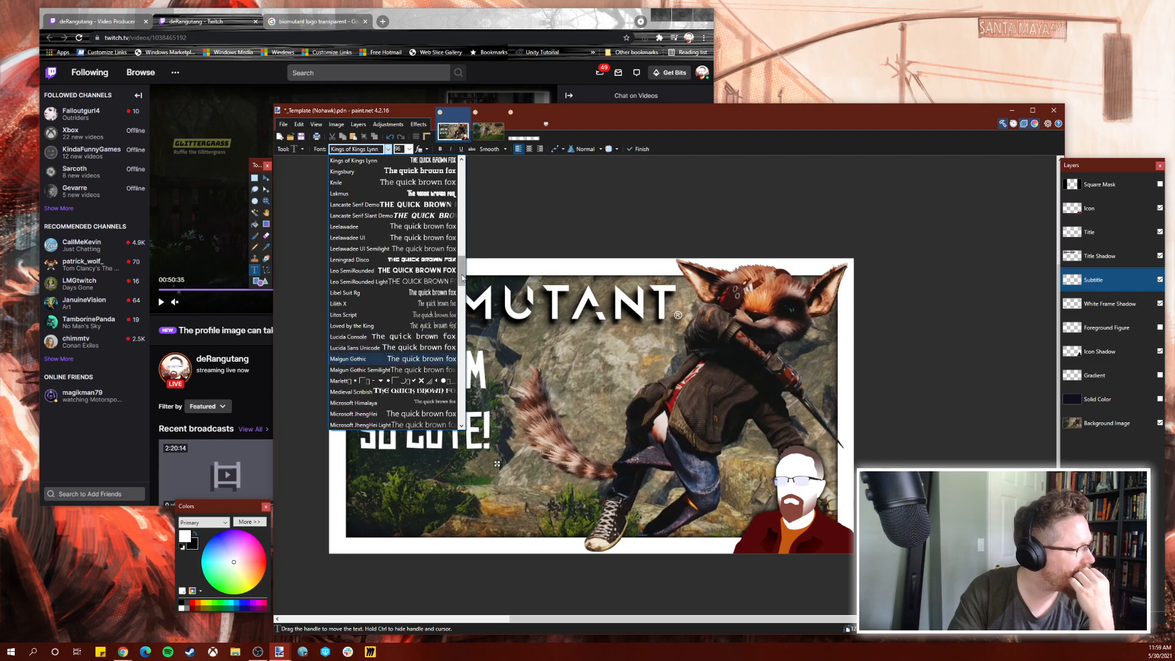
{"action": "left_click_drag", "start_coordinate": [462, 273], "coordinate": [461, 254]}
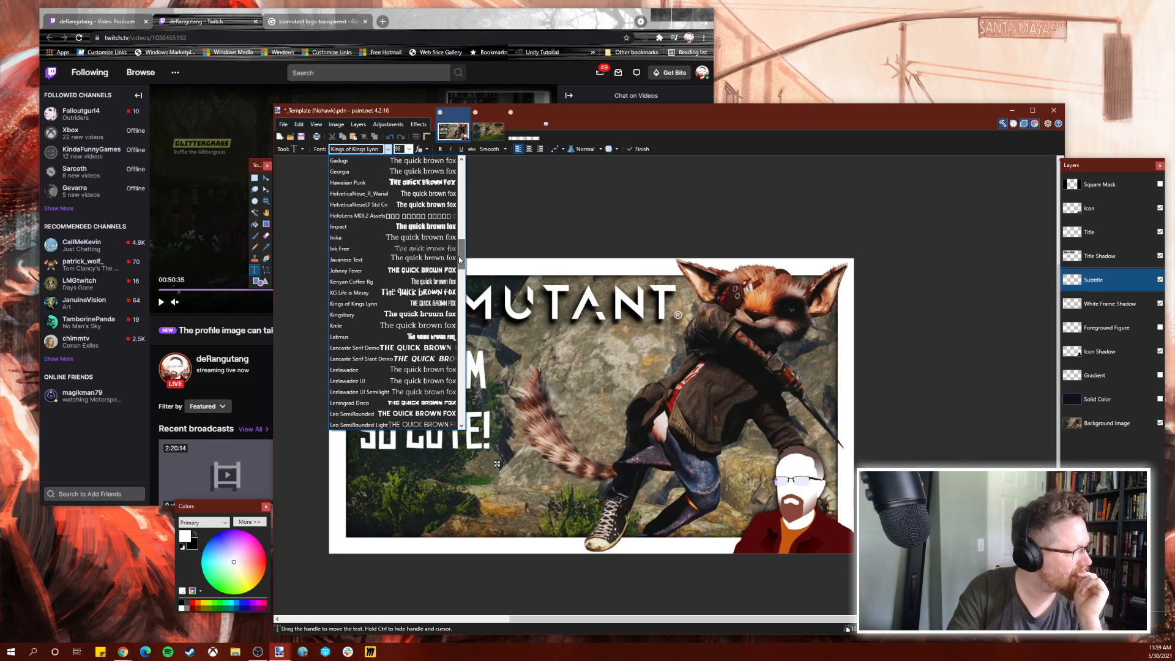
{"action": "left_click", "coordinate": [440, 269]}
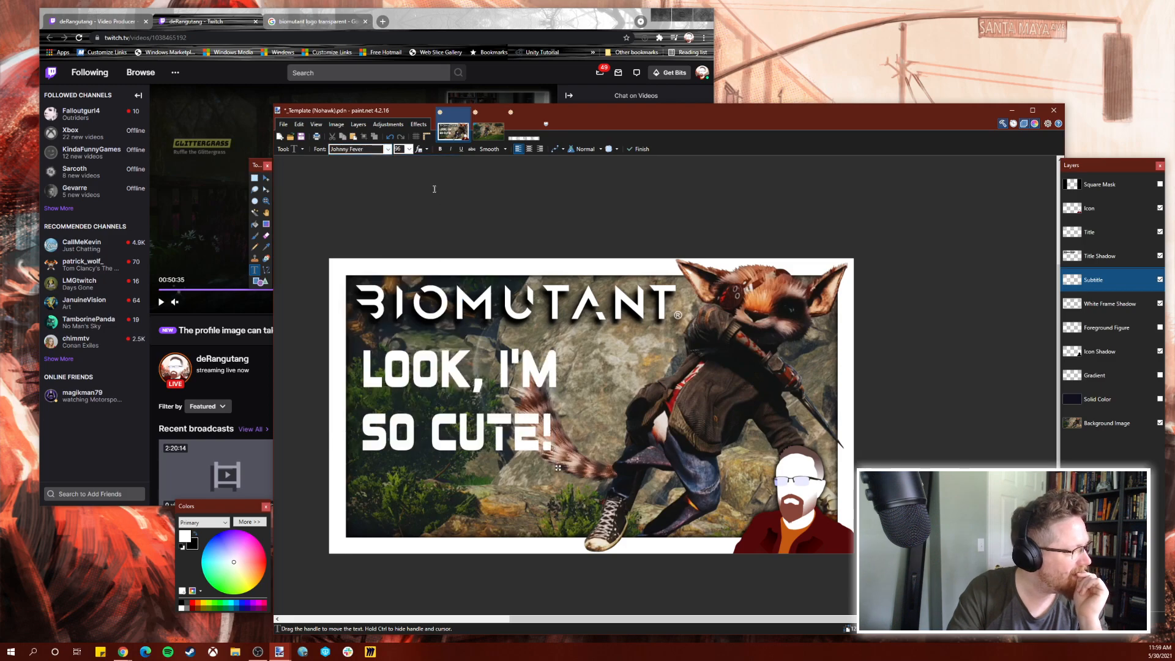
{"action": "left_click", "coordinate": [388, 150]}
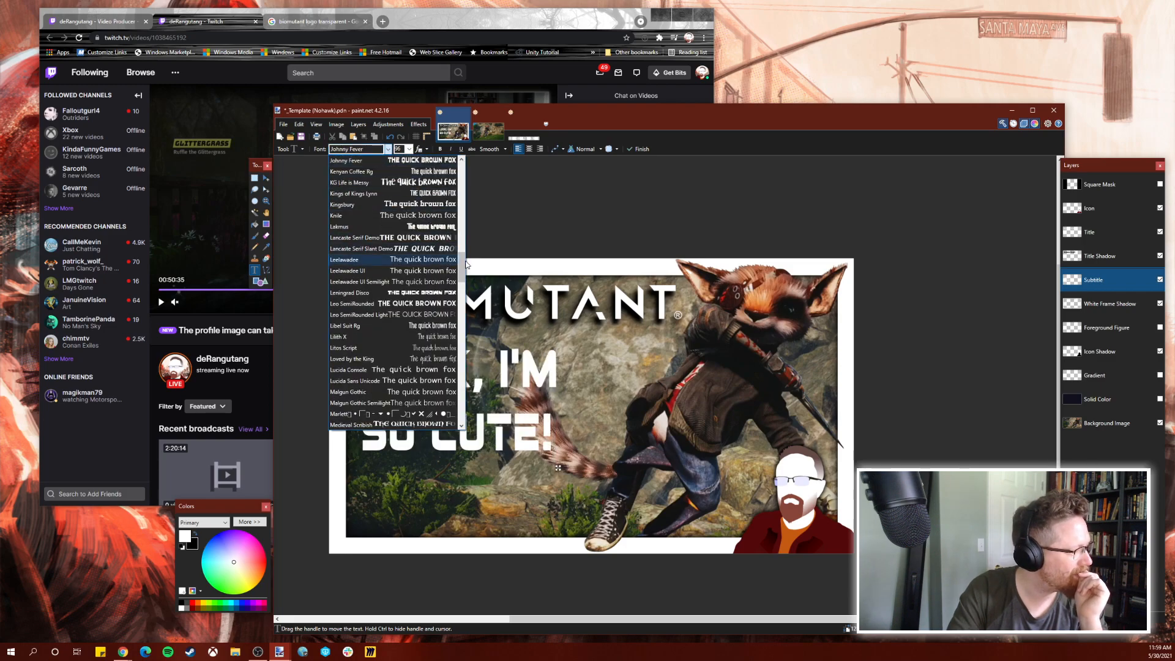
{"action": "left_click_drag", "start_coordinate": [463, 267], "coordinate": [462, 197]}
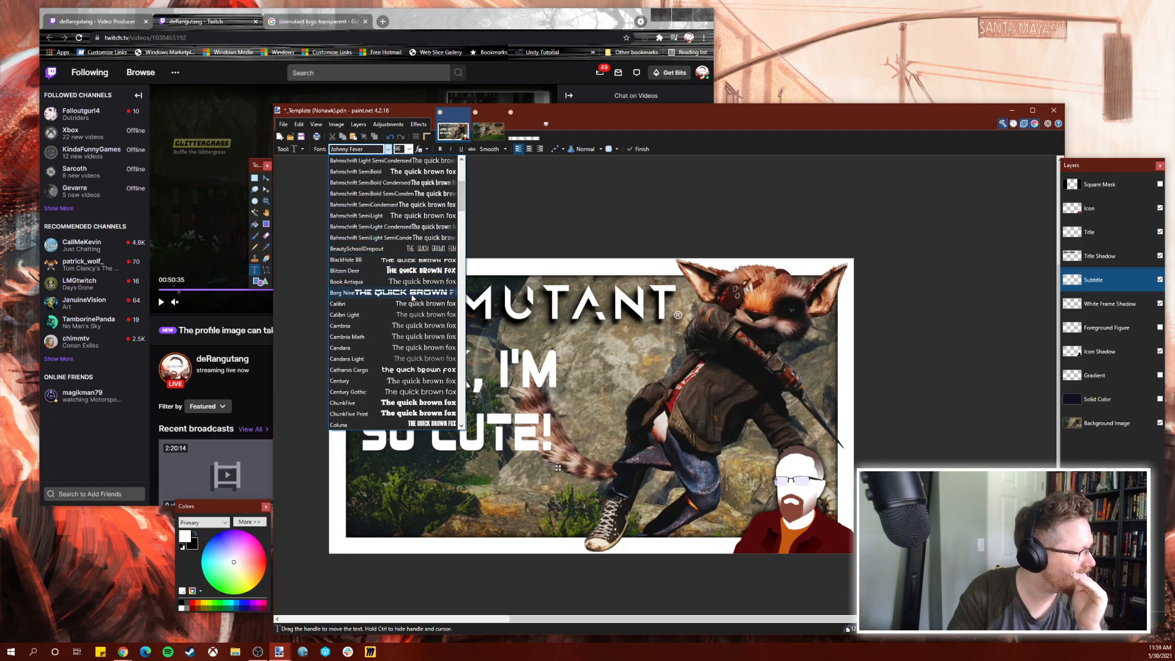
{"action": "left_click", "coordinate": [414, 293]}
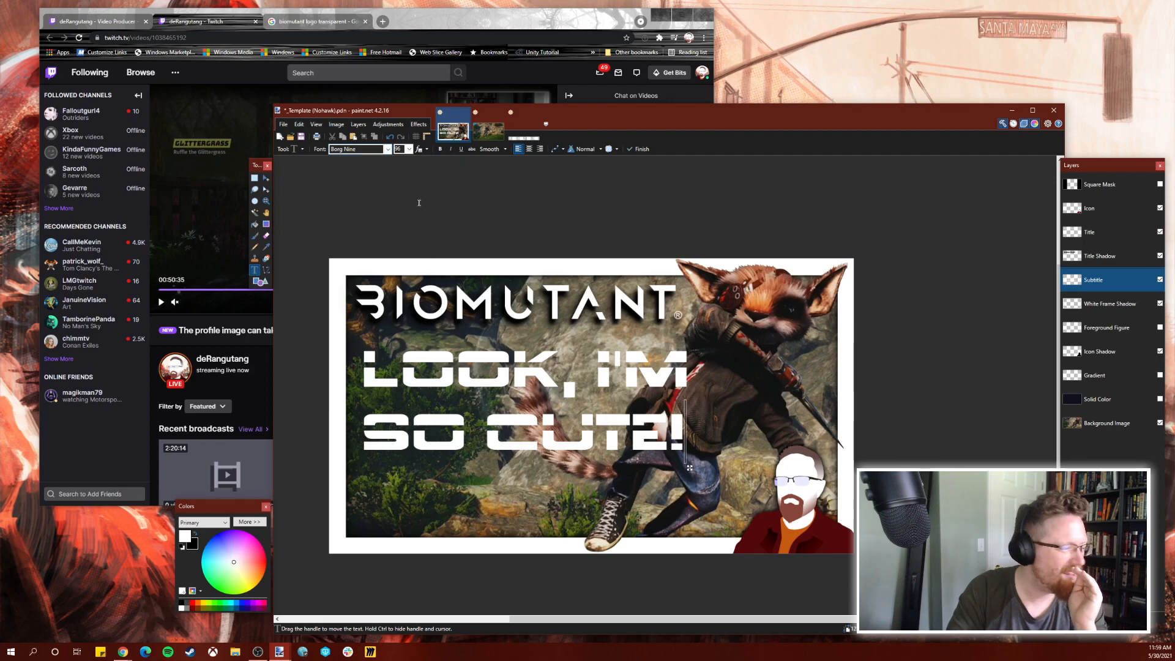
Set the subtitle text's font to KG Life is Messy.
{"action": "left_click", "coordinate": [388, 149]}
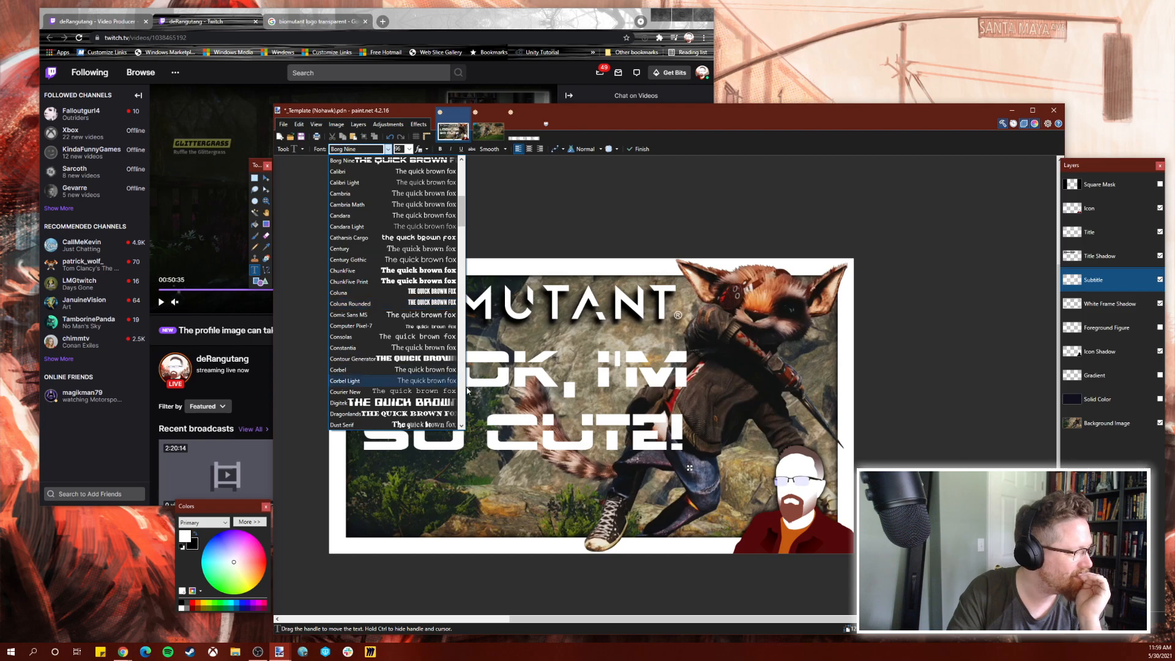
{"action": "scroll", "coordinate": [463, 390], "scroll_direction": "down", "scroll_amount": 15}
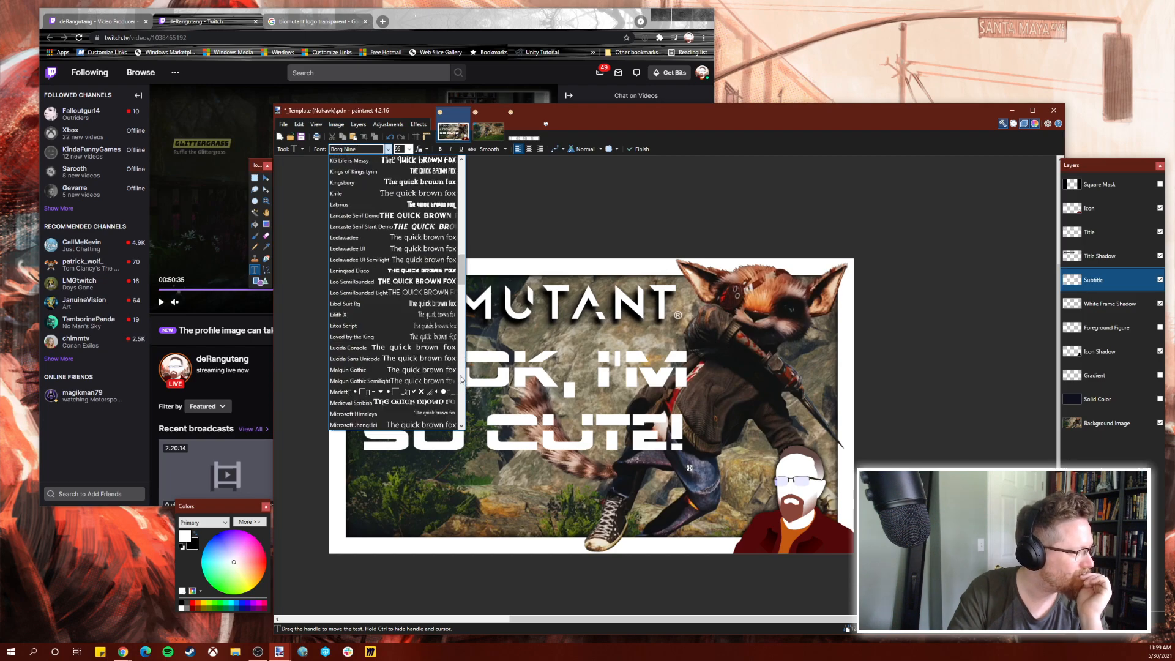
{"action": "scroll", "coordinate": [465, 247], "scroll_direction": "up", "scroll_amount": 5}
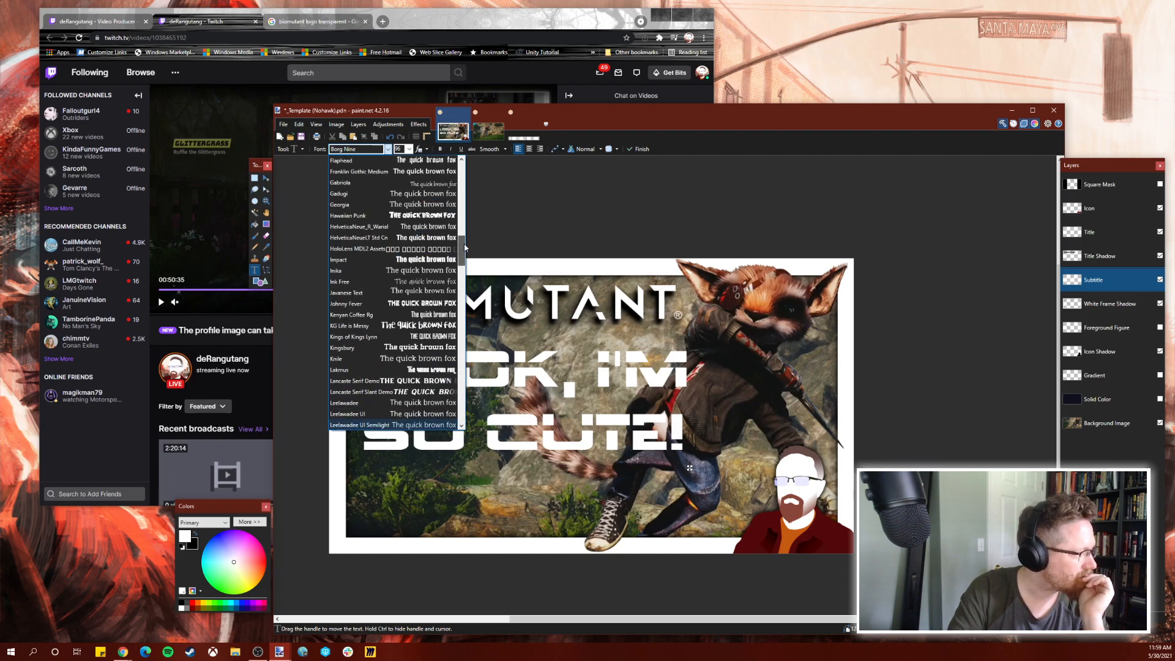
{"action": "mouse_move", "coordinate": [464, 248]}
{"action": "left_mouse_down"}
{"action": "mouse_move", "coordinate": [467, 235]}
{"action": "mouse_move", "coordinate": [470, 259]}
{"action": "left_mouse_up"}
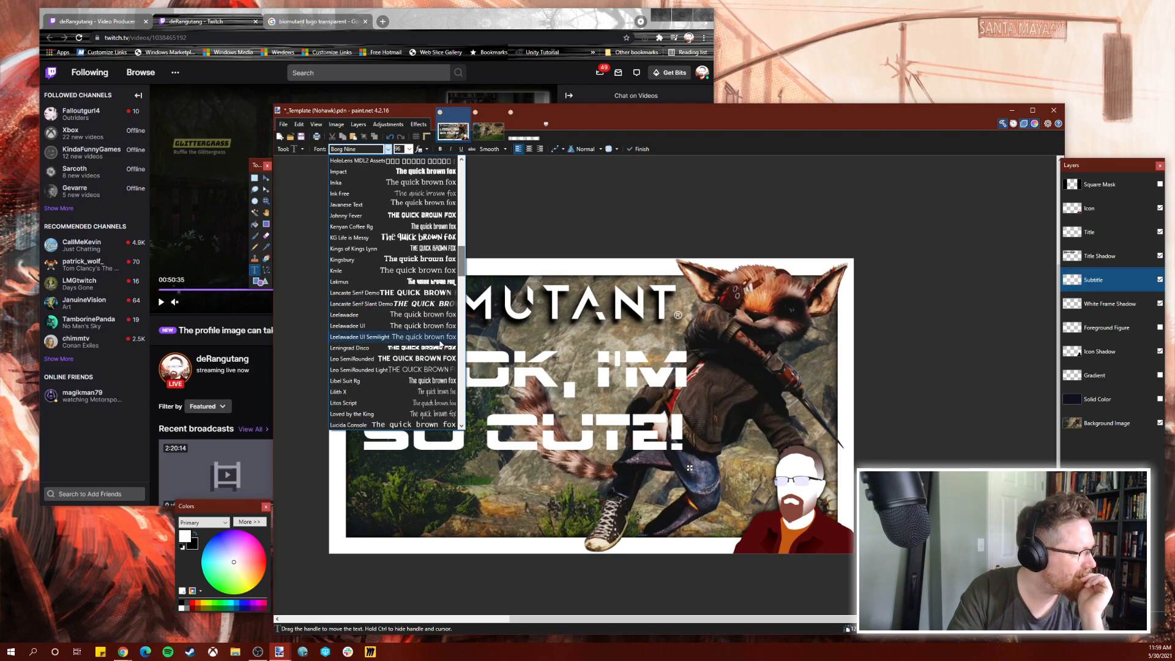
{"action": "left_click", "coordinate": [437, 237]}
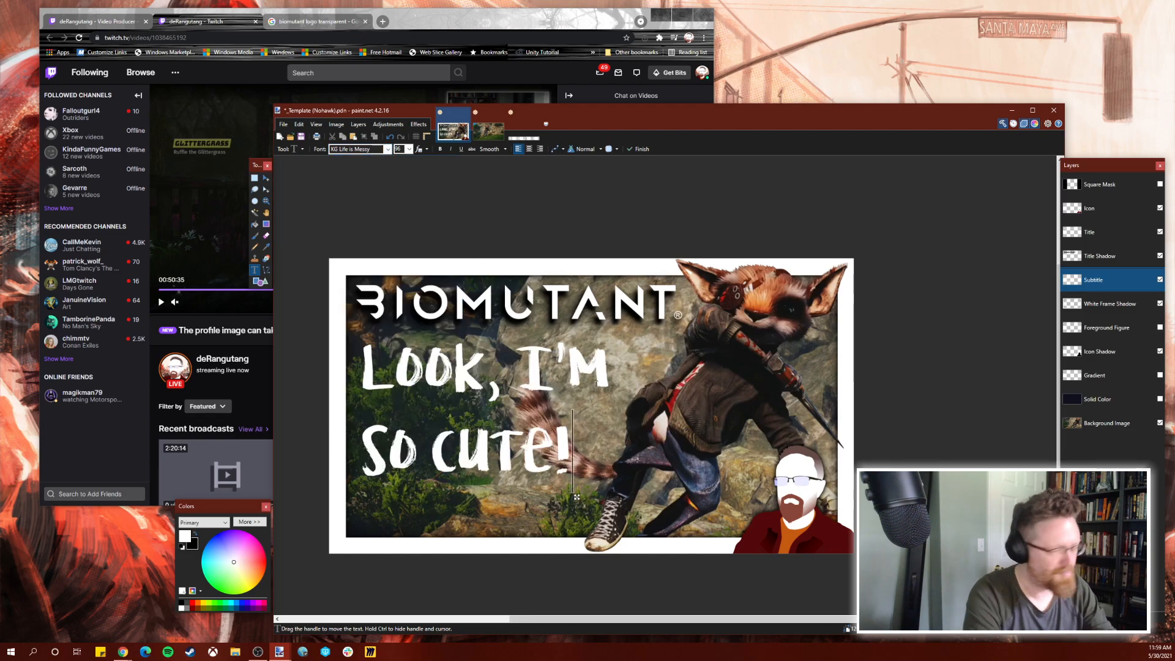
Delete the whole two-line subtitle and replace it with "CUTE!" in capitals.
{"action": "key", "text": "BackSpace"}
{"action": "key", "text": "BackSpace"}
{"action": "key", "text": "BackSpace"}
{"action": "key", "text": "BackSpace"}
{"action": "key", "text": "BackSpace"}
{"action": "key", "text": "BackSpace"}
{"action": "key", "text": "BackSpace"}
{"action": "key", "text": "BackSpace"}
{"action": "key", "text": "BackSpace"}
{"action": "key", "text": "BackSpace"}
{"action": "key", "text": "BackSpace"}
{"action": "key", "text": "BackSpace"}
{"action": "key", "text": "BackSpace"}
{"action": "key", "text": "BackSpace"}
{"action": "key", "text": "BackSpace"}
{"action": "key", "text": "BackSpace"}
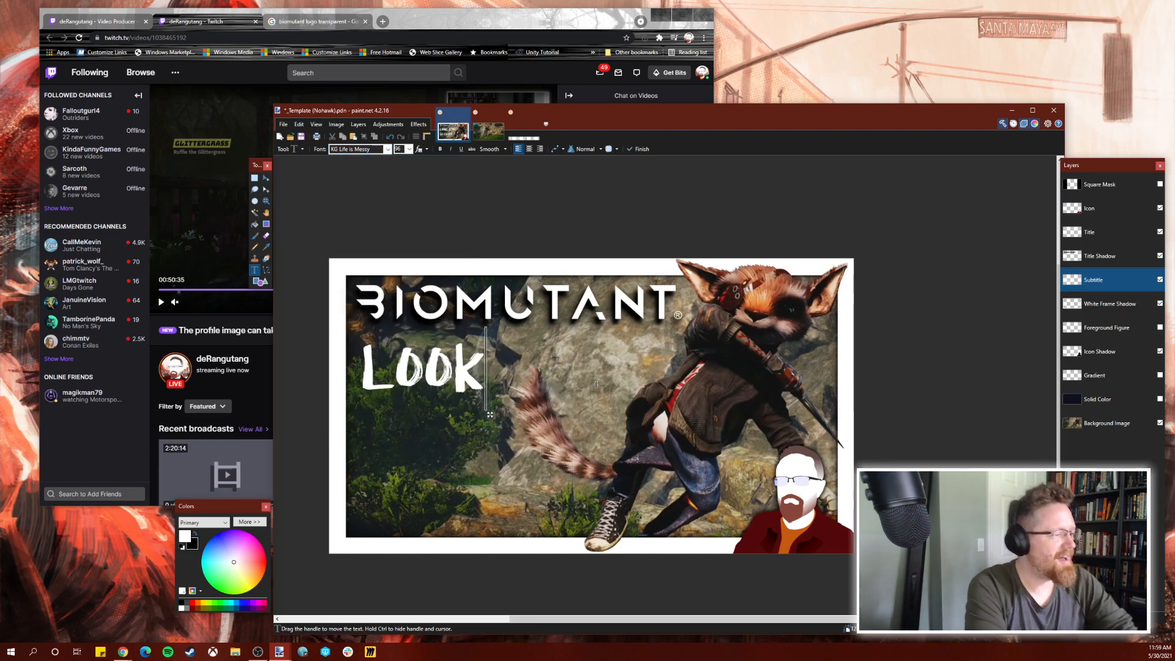
{"action": "key", "text": "BackSpace"}
{"action": "key", "text": "BackSpace"}
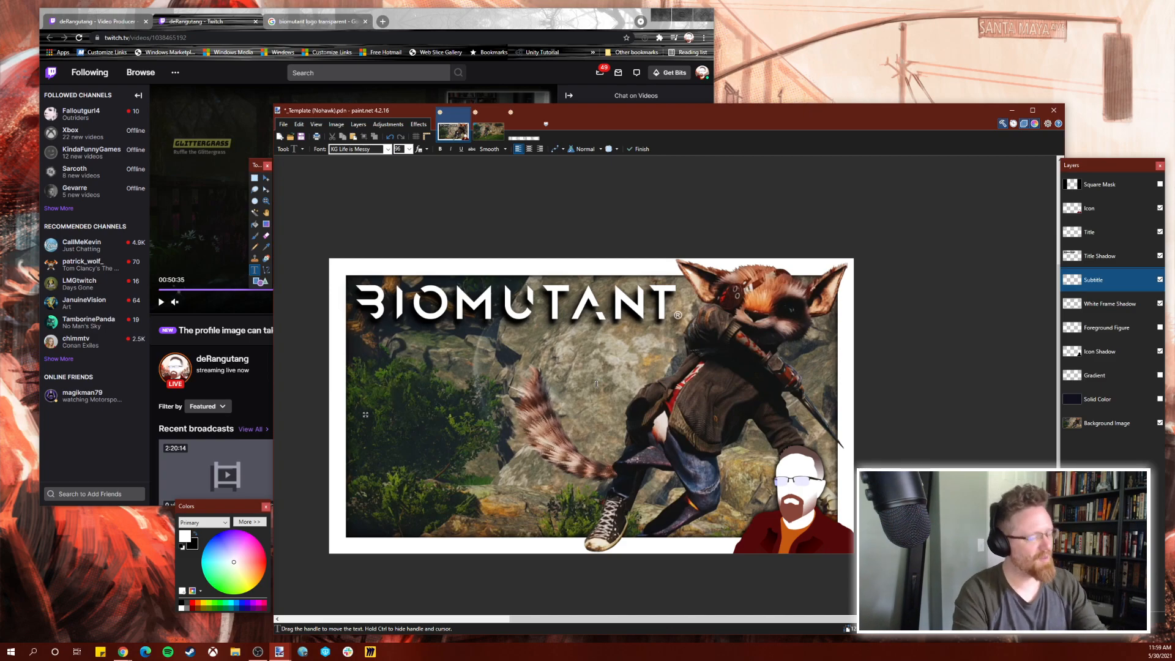
{"action": "type", "text": "CUTE"}
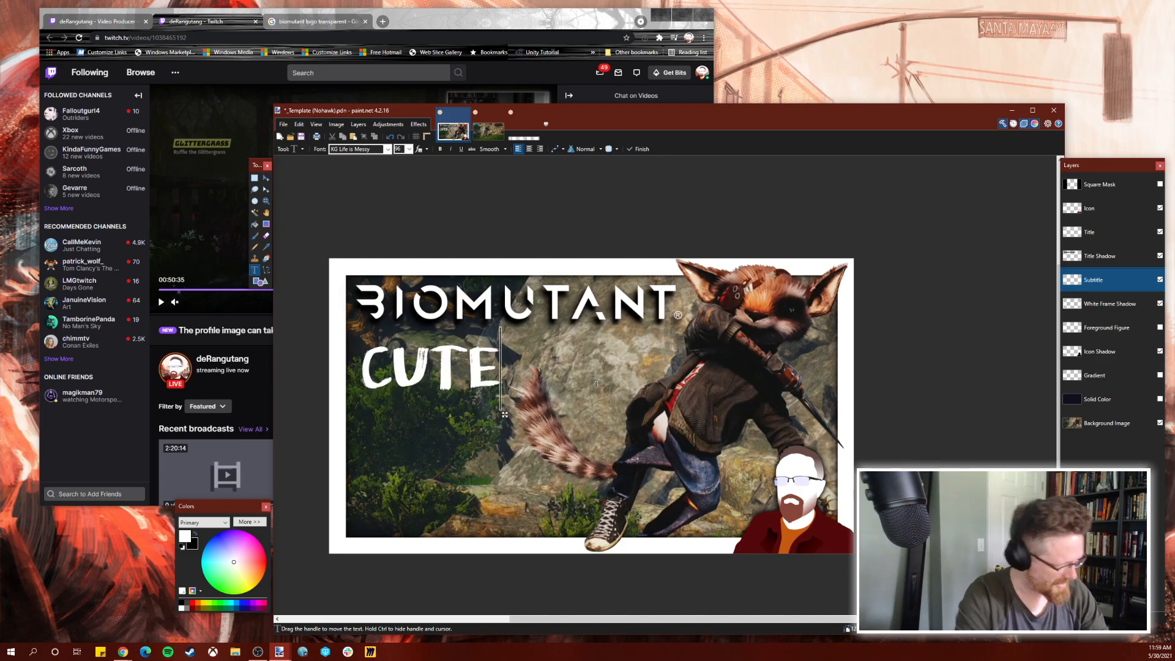
{"action": "type", "text": "!"}
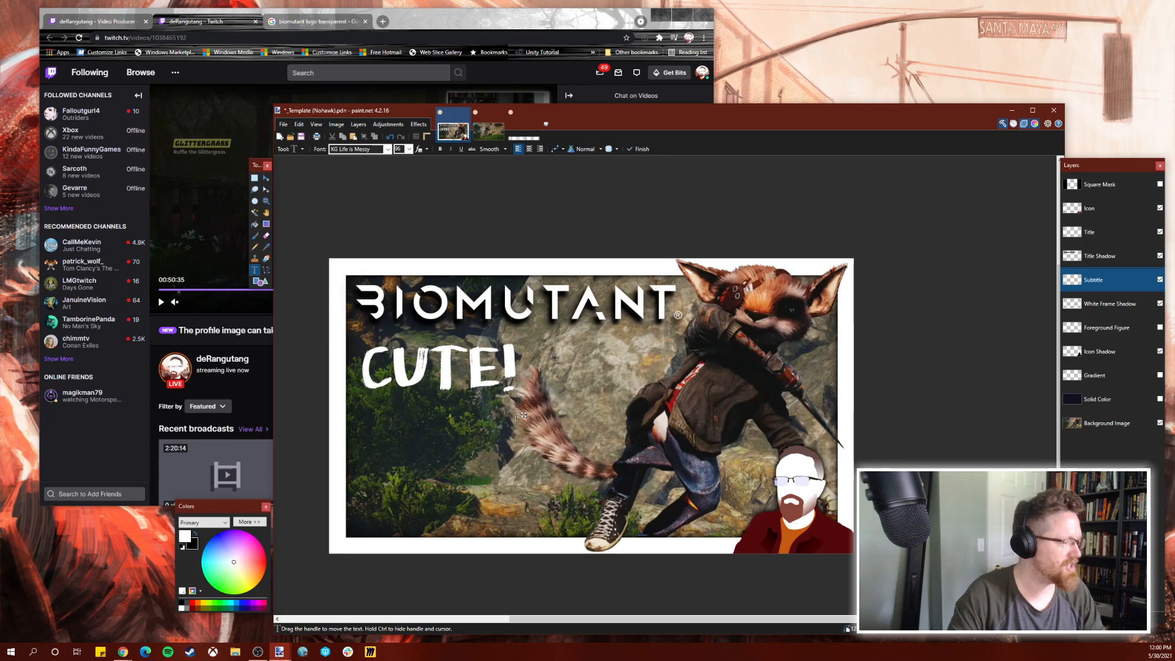
Retype the letters after the initial C in mixed case so the subtitle reads "CuTe!".
{"action": "key", "text": "BackSpace"}
{"action": "key", "text": "BackSpace"}
{"action": "key", "text": "BackSpace"}
{"action": "key", "text": "BackSpace"}
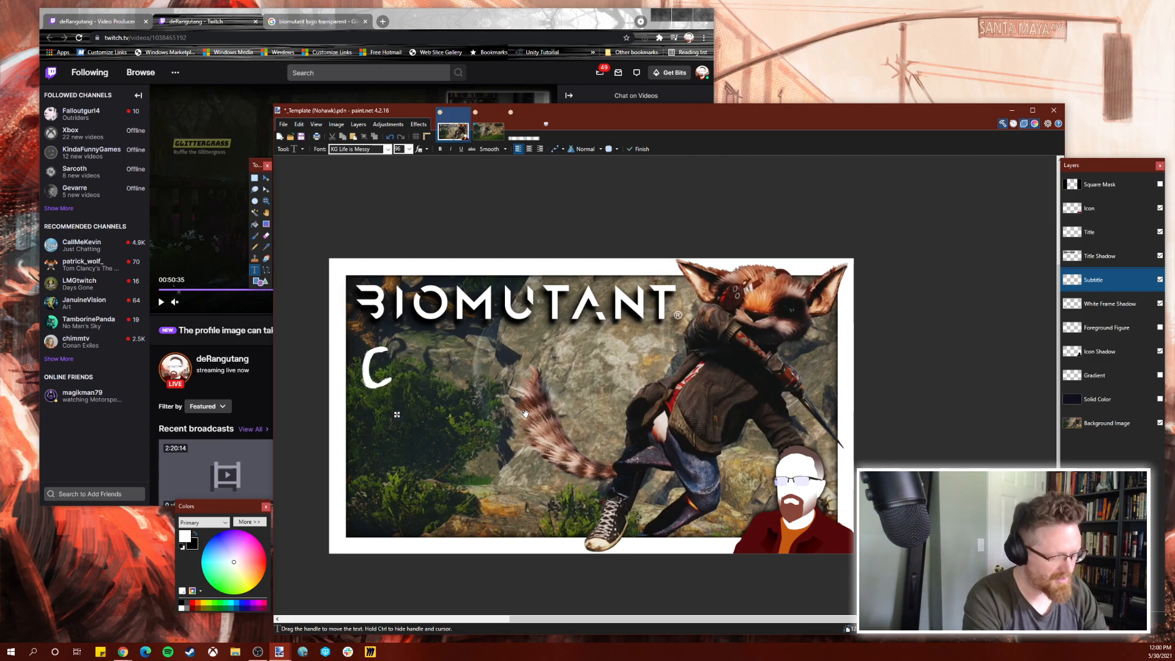
{"action": "type", "text": "uTe!"}
Place the "CuTe!" text in the frame's lower-left corner at size 144, with its anchor at about 81, 413.
{"action": "left_click_drag", "start_coordinate": [525, 415], "coordinate": [510, 541]}
{"action": "left_click", "coordinate": [409, 149]}
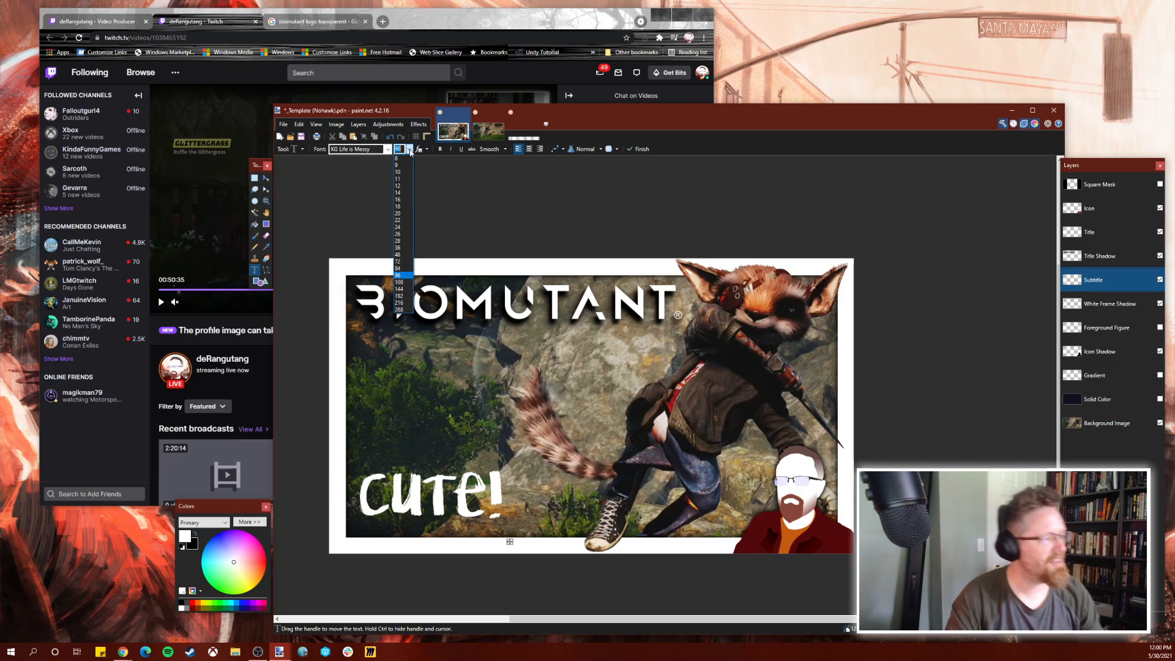
{"action": "left_click", "coordinate": [403, 290]}
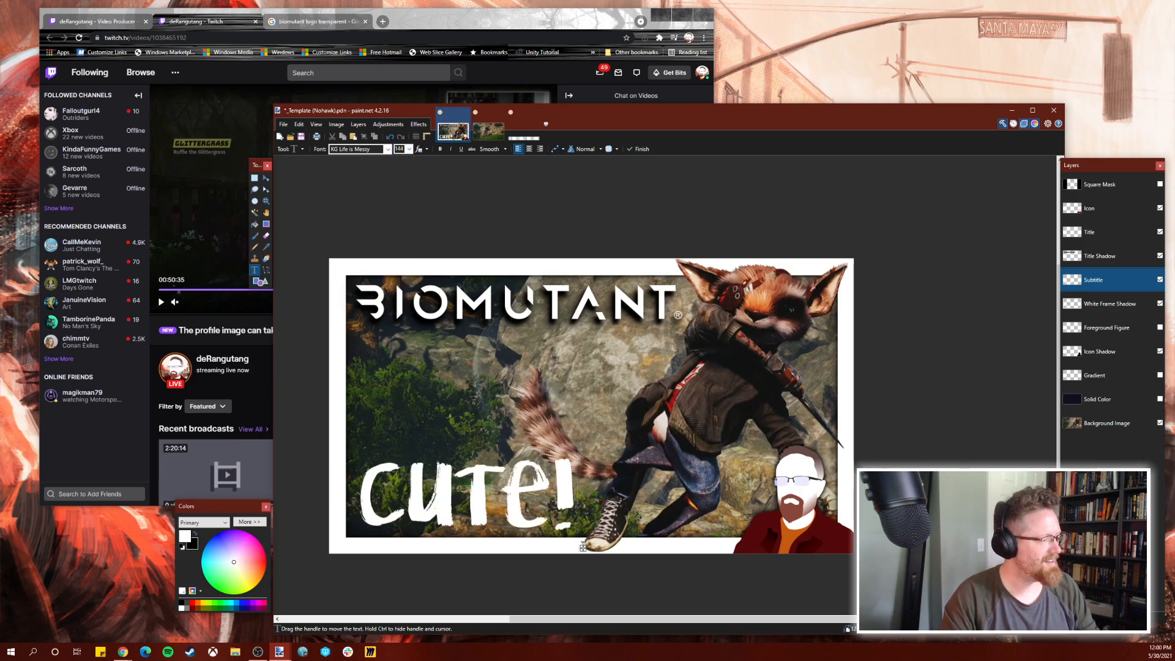
{"action": "left_click_drag", "start_coordinate": [580, 547], "coordinate": [586, 542]}
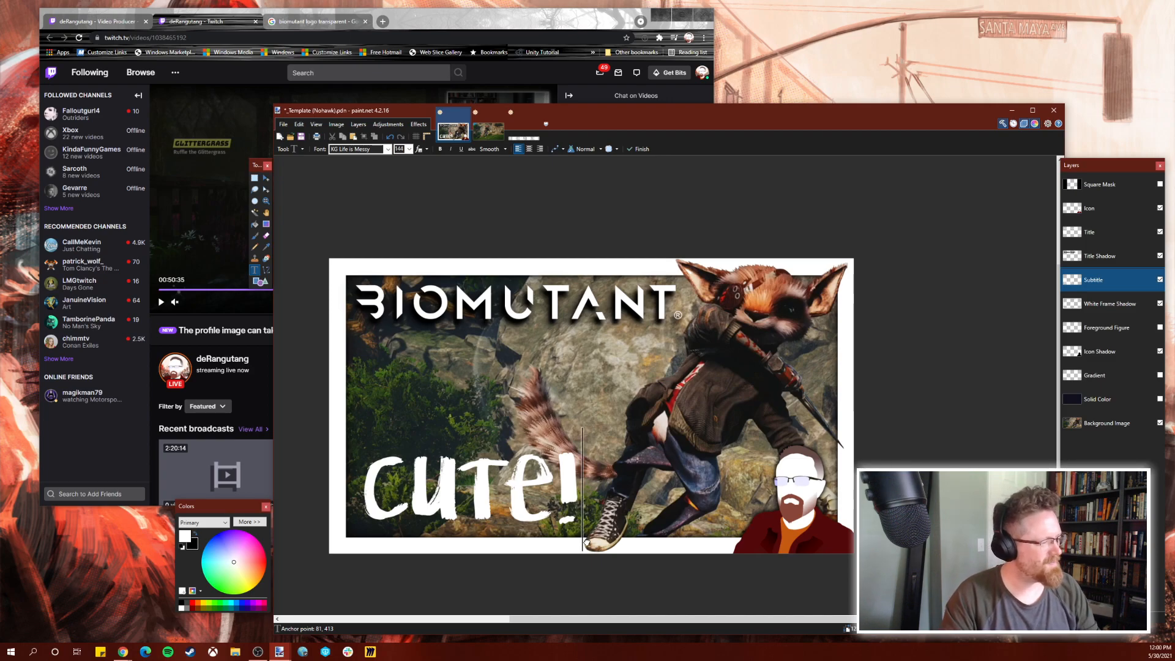
Nudge the "CuTe!" text slightly left and down in the frame's lower-left corner and finish it.
{"action": "mouse_move", "coordinate": [587, 543]}
{"action": "left_mouse_down"}
{"action": "mouse_move", "coordinate": [599, 475]}
{"action": "mouse_move", "coordinate": [609, 505]}
{"action": "mouse_move", "coordinate": [591, 546]}
{"action": "mouse_move", "coordinate": [544, 560]}
{"action": "mouse_move", "coordinate": [583, 544]}
{"action": "left_mouse_up"}
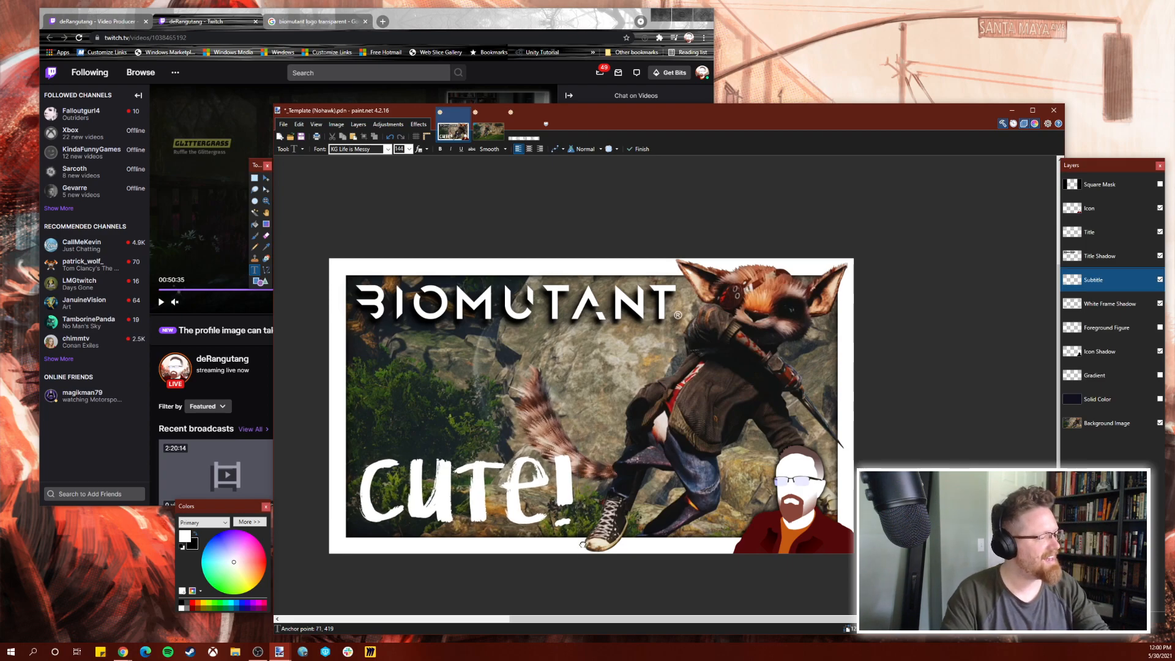
{"action": "left_click_drag", "start_coordinate": [585, 541], "coordinate": [584, 542]}
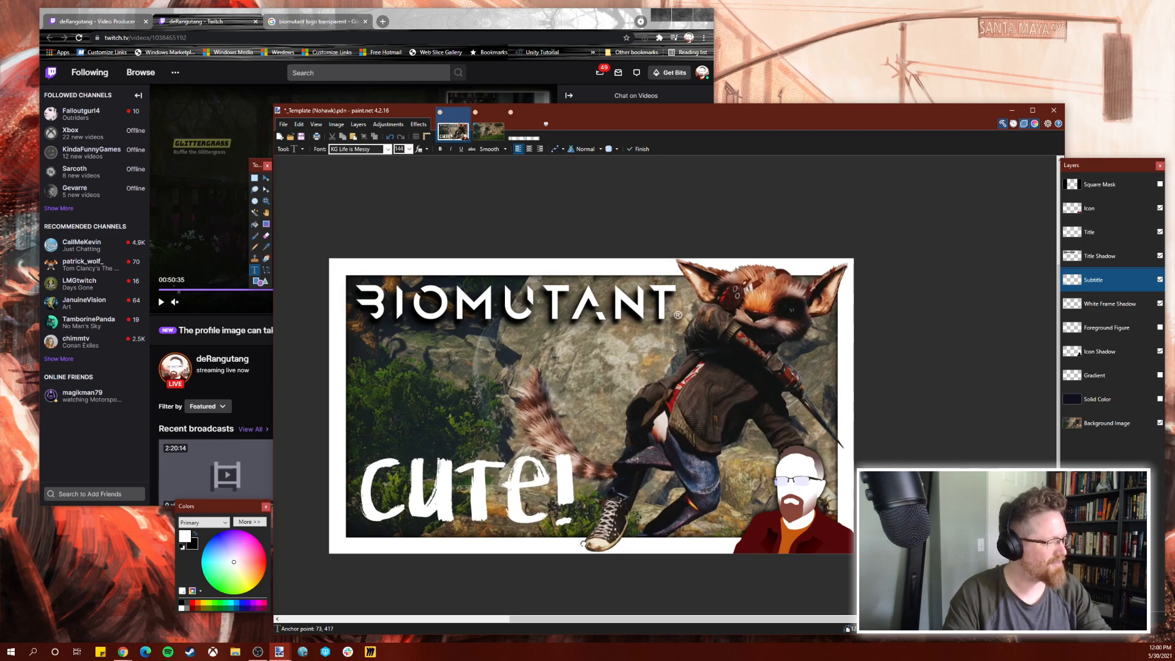
{"action": "left_click_drag", "start_coordinate": [582, 547], "coordinate": [584, 545]}
{"action": "key", "text": "Left"}
{"action": "key", "text": "Left"}
{"action": "key", "text": "Left"}
{"action": "left_click", "coordinate": [578, 314]}
{"action": "left_click", "coordinate": [757, 367]}
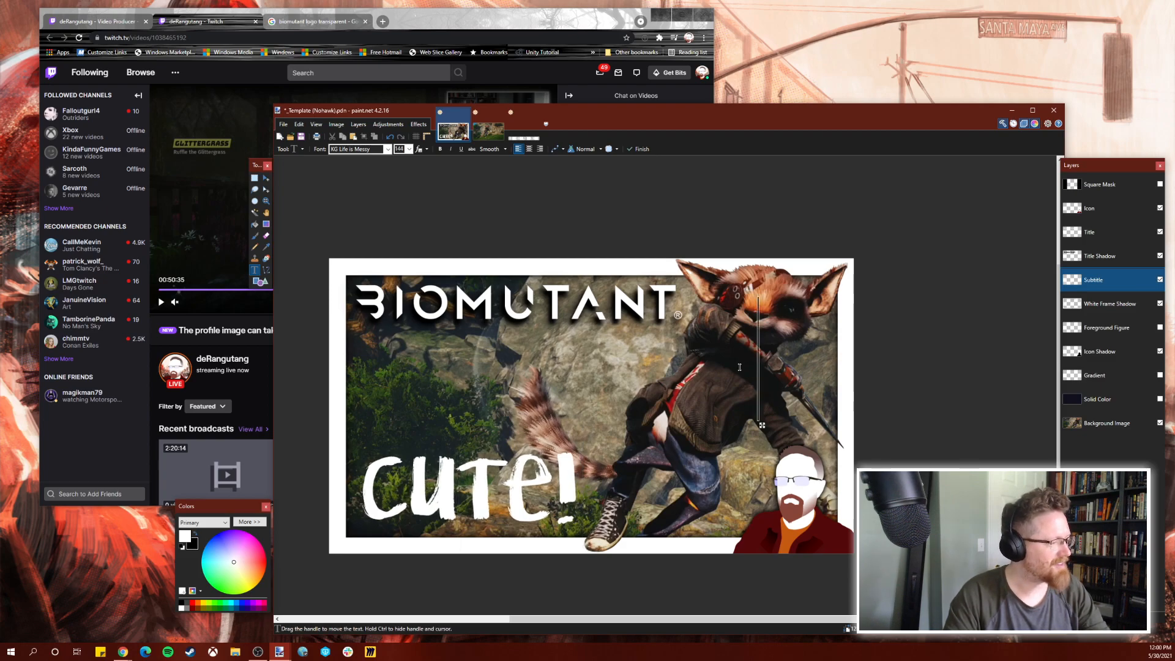
Add the text "LOOK, I'M SO" at size 84 in the open area beneath the BIOMUTANT logo.
{"action": "left_click", "coordinate": [455, 356]}
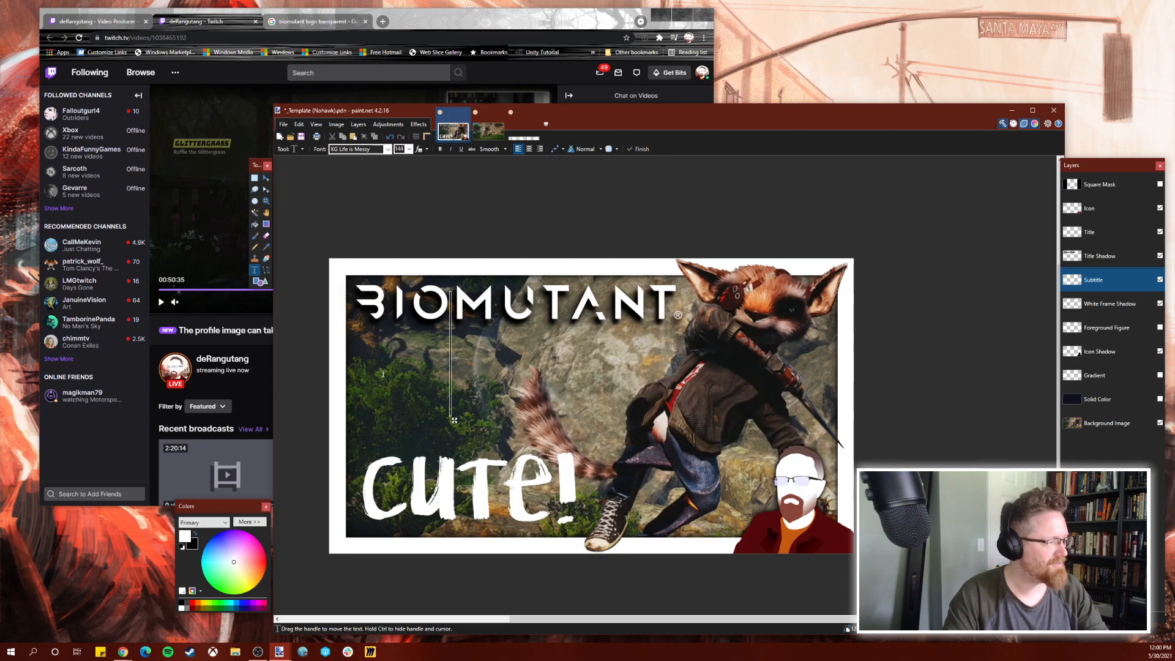
{"action": "left_click", "coordinate": [409, 149]}
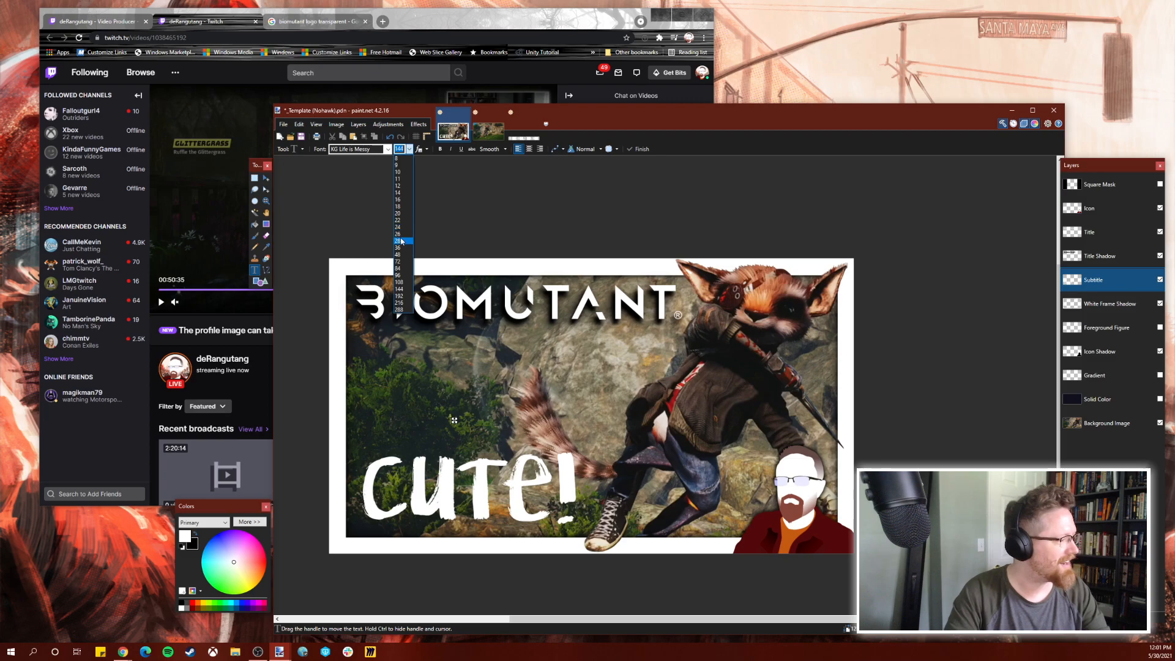
{"action": "left_click", "coordinate": [404, 268]}
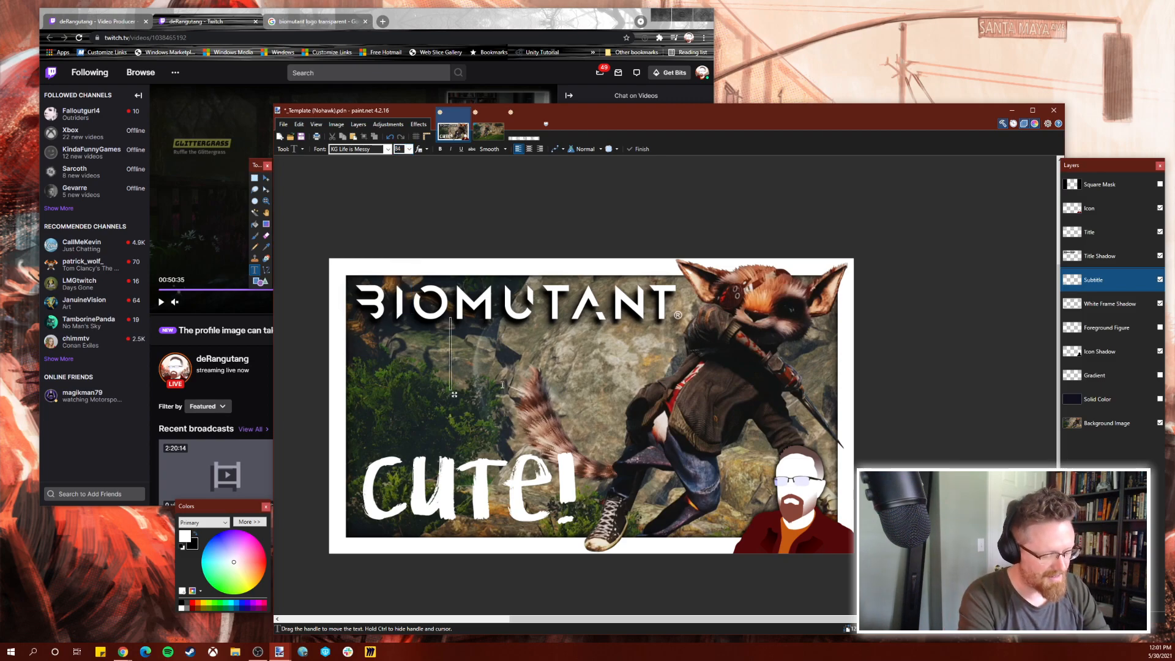
{"action": "type", "text": "LOOK, I"}
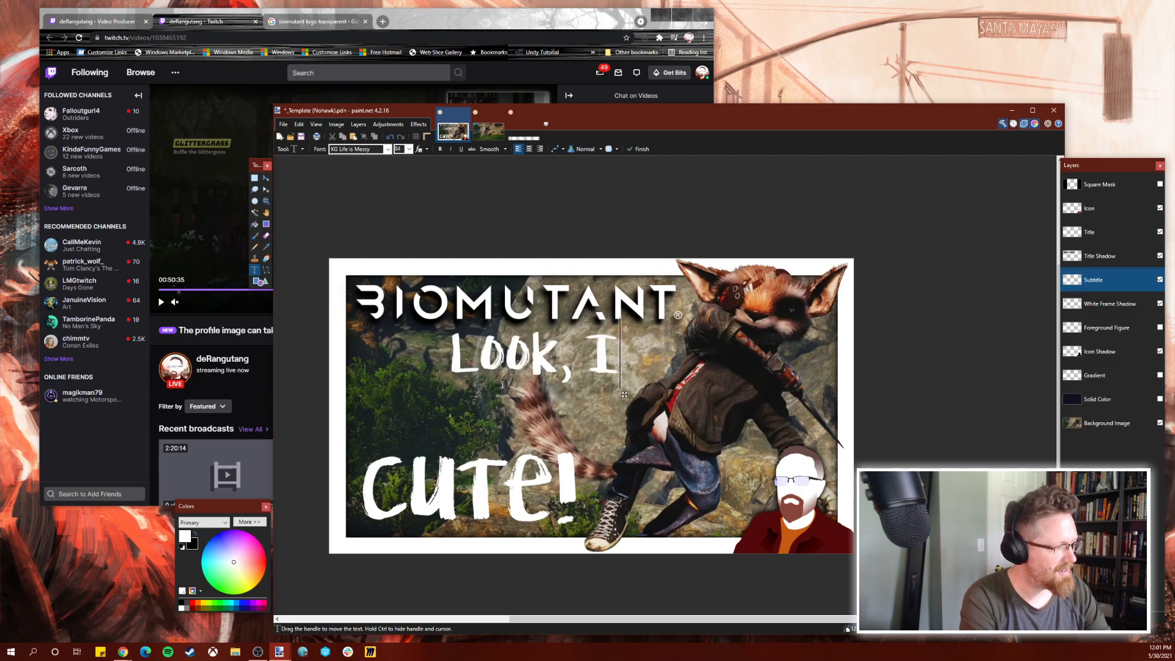
{"action": "type", "text": "'M SO"}
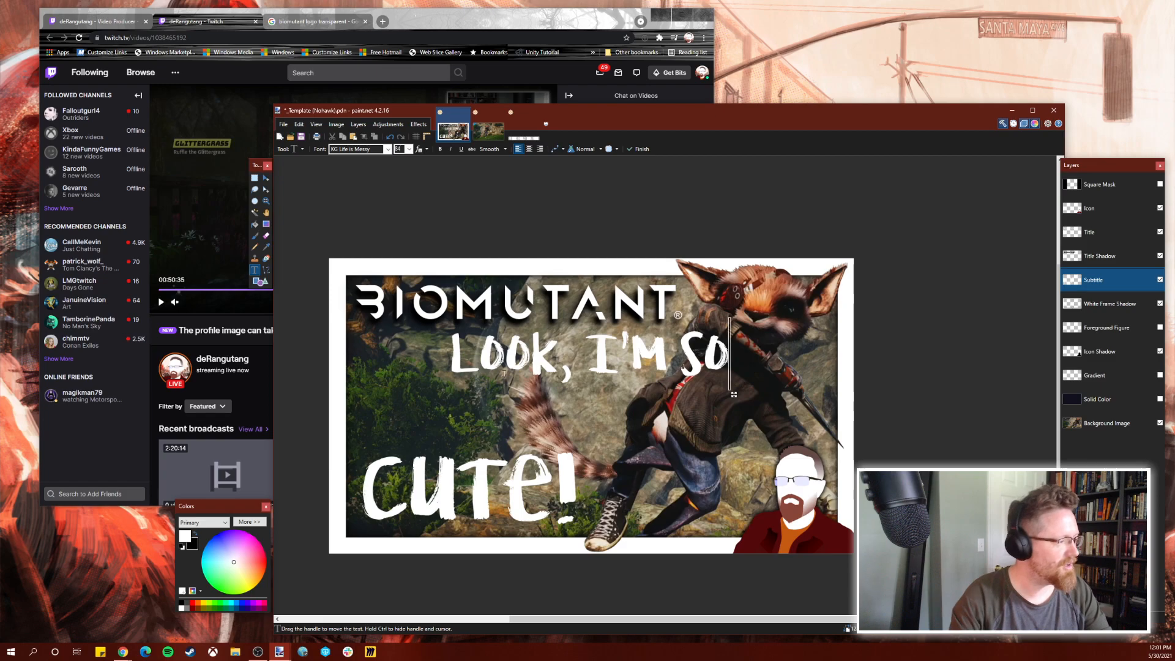
Shrink the "LOOK, I'M SO" text to size 60 and centre it just above "CuTe!".
{"action": "left_click", "coordinate": [409, 149]}
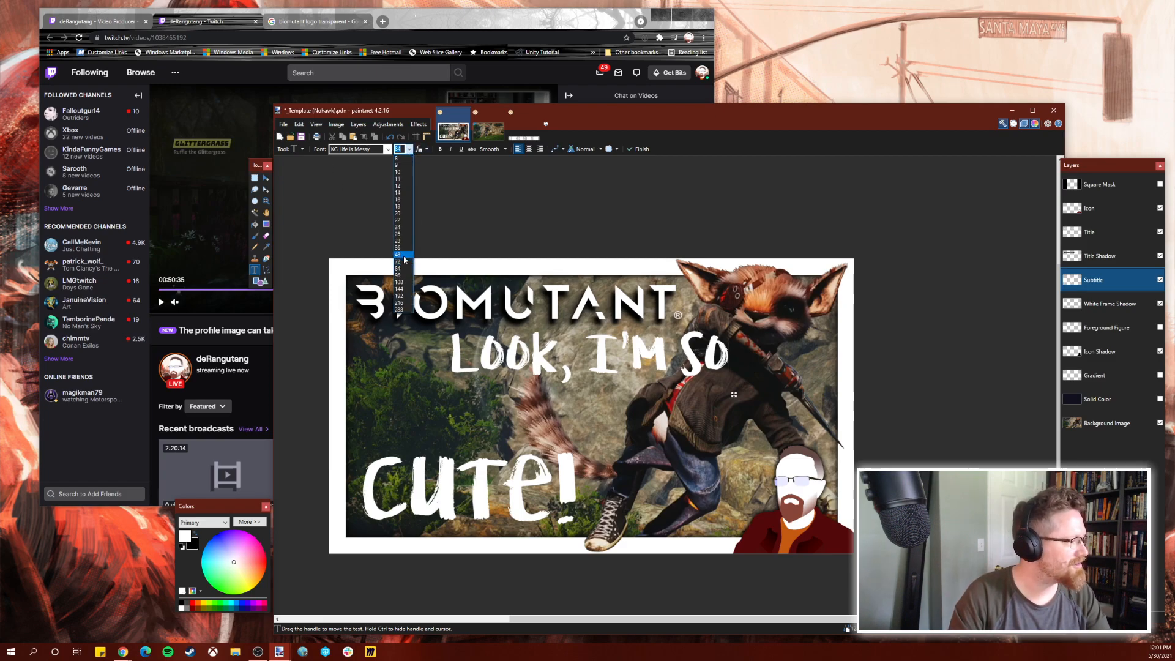
{"action": "left_click", "coordinate": [403, 257]}
{"action": "left_click_drag", "start_coordinate": [693, 389], "coordinate": [611, 467]}
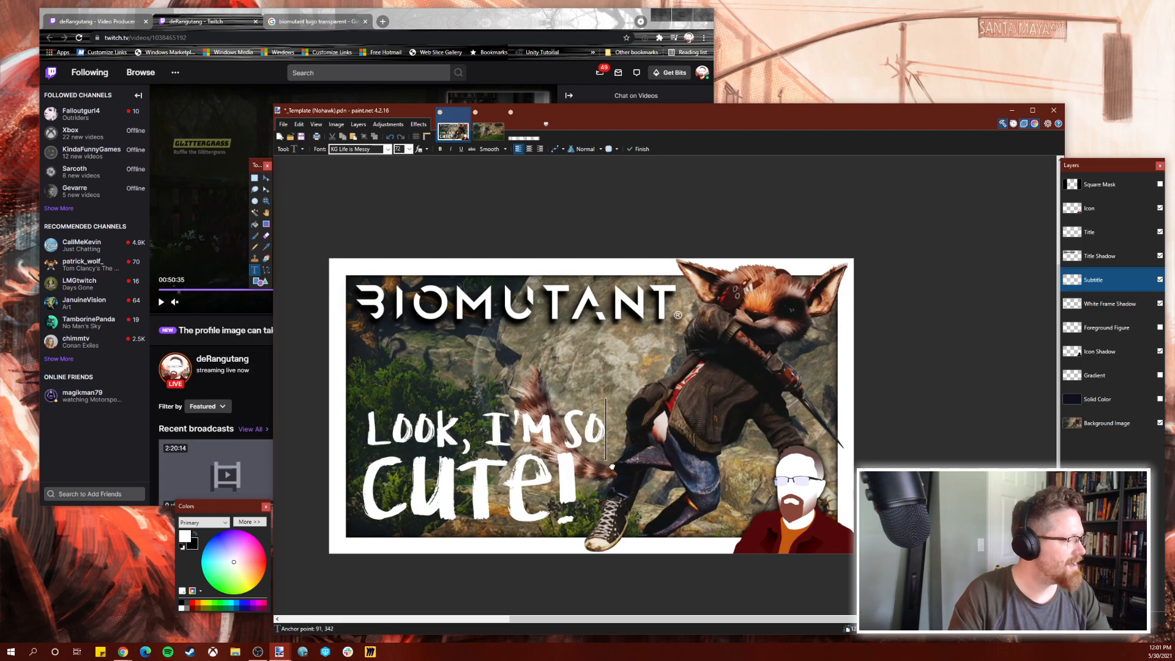
{"action": "left_click", "coordinate": [399, 148]}
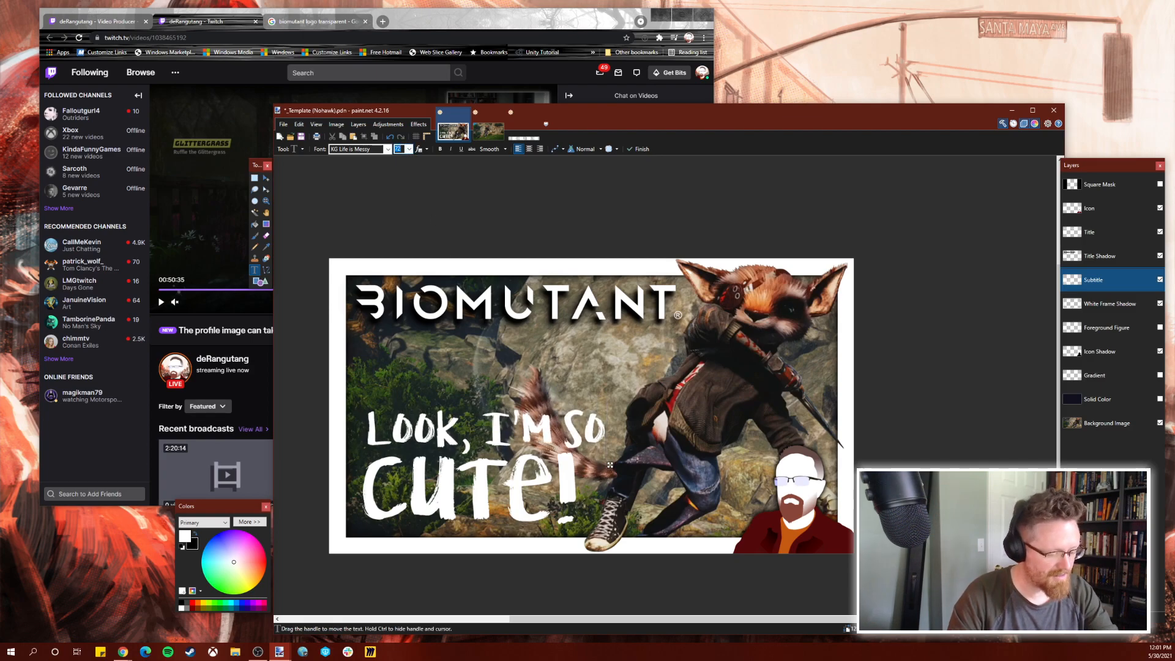
{"action": "type", "text": "60"}
{"action": "left_click_drag", "start_coordinate": [571, 459], "coordinate": [587, 466]}
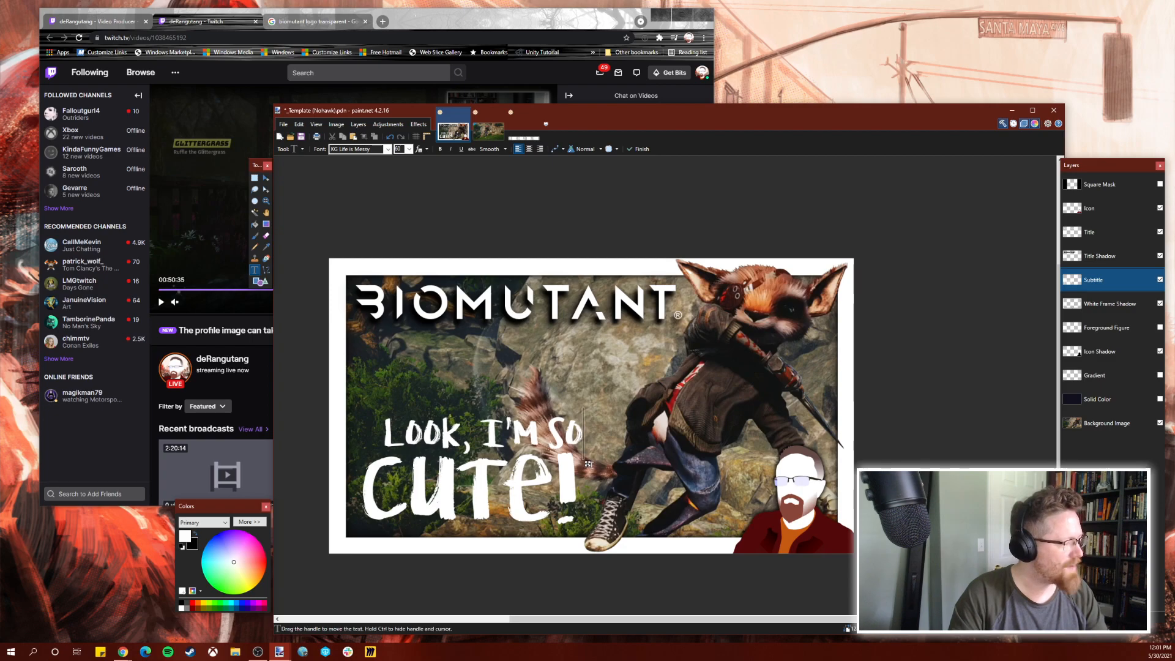
Delete "I'M SO" from the small line, keeping only "LOOK," anchored at about 132, 364.
{"action": "key", "text": "BackSpace"}
{"action": "key", "text": "BackSpace"}
{"action": "key", "text": "BackSpace"}
{"action": "key", "text": "BackSpace"}
{"action": "key", "text": "BackSpace"}
{"action": "key", "text": "BackSpace"}
{"action": "key", "text": "BackSpace"}
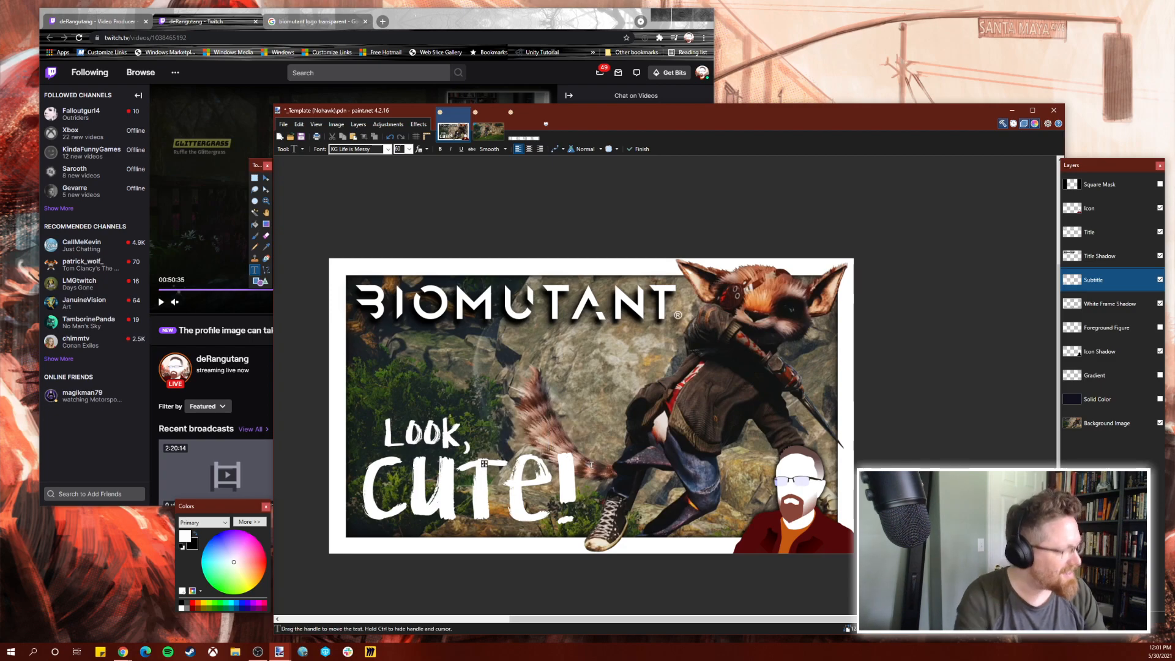
{"action": "left_click_drag", "start_coordinate": [484, 462], "coordinate": [483, 461]}
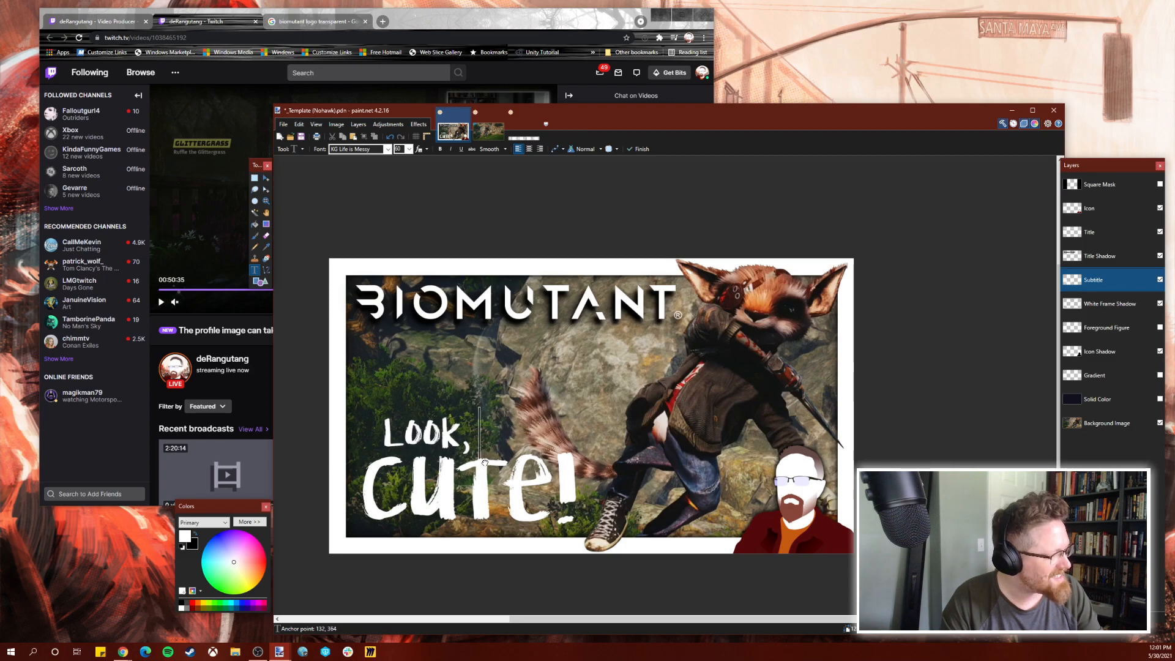
Add a separate text "I'M SO" at size 48 and place it directly after "LOOK," above "CuTe!".
{"action": "left_click", "coordinate": [663, 386]}
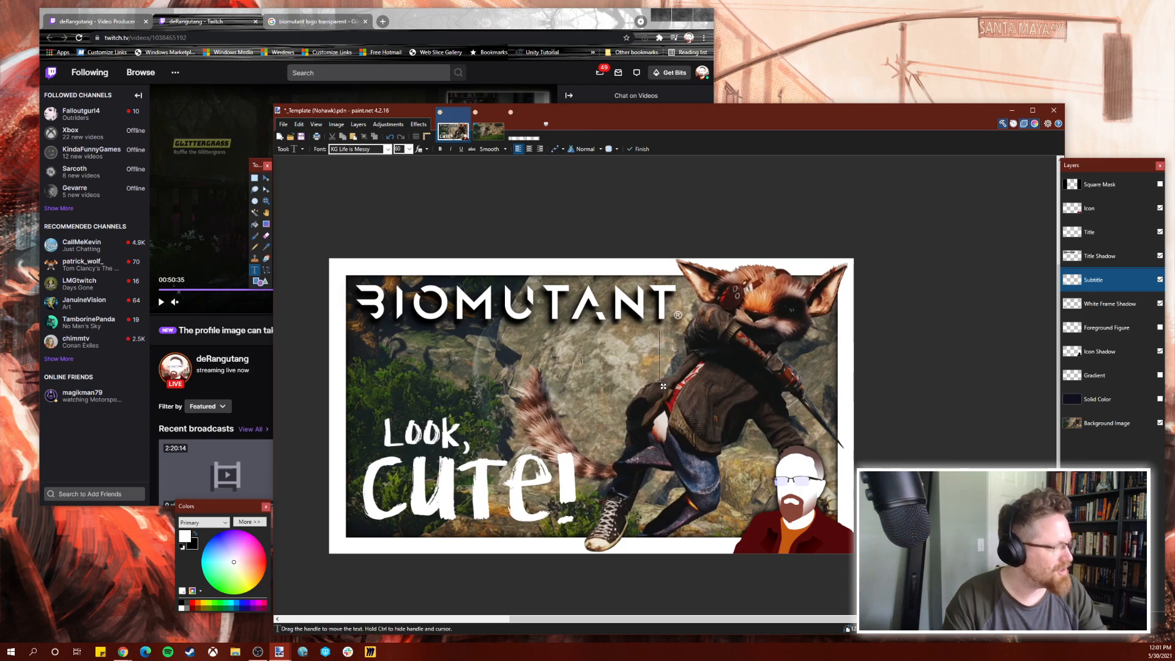
{"action": "left_click", "coordinate": [410, 150]}
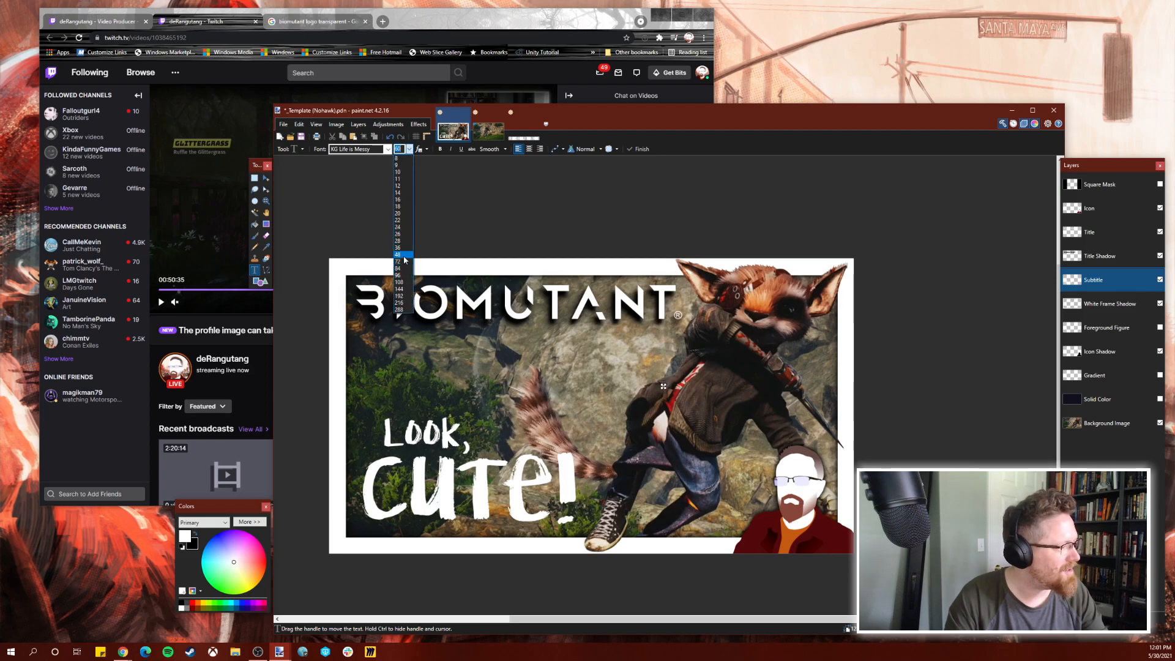
{"action": "left_click", "coordinate": [404, 255]}
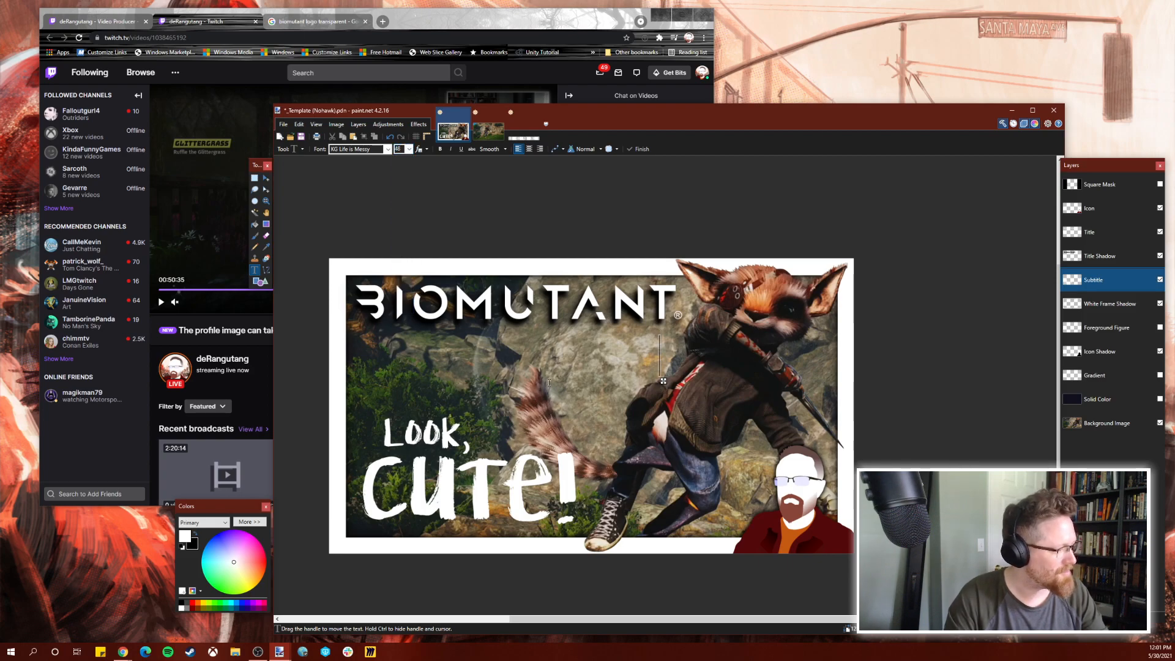
{"action": "type", "text": "I"}
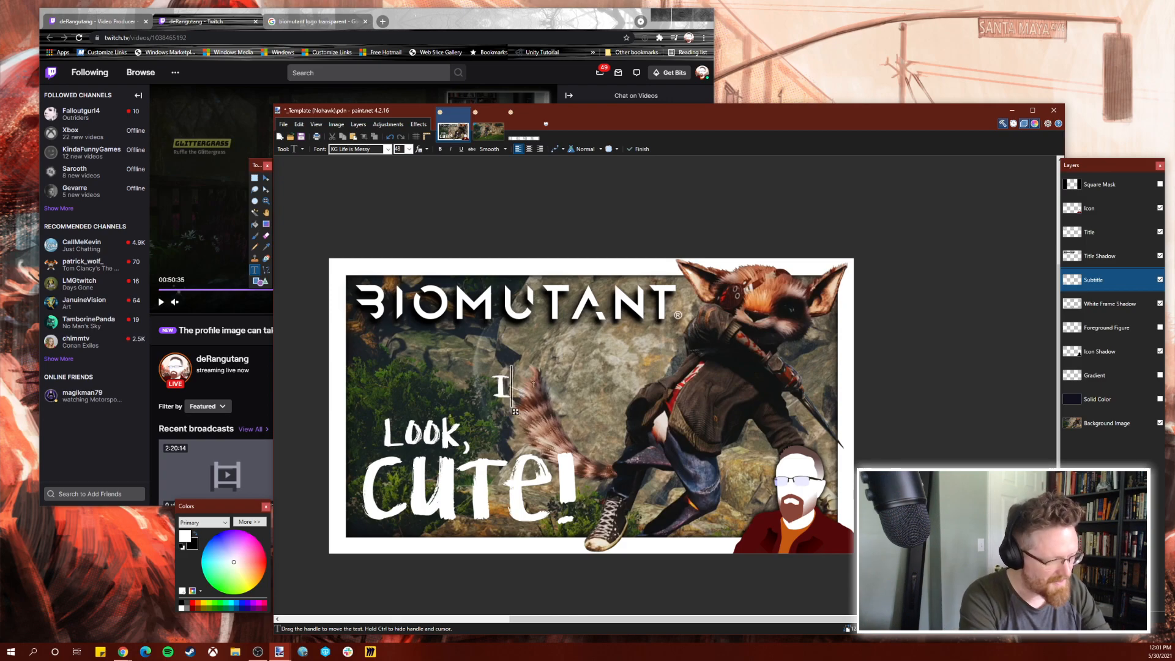
{"action": "type", "text": "'M SO"}
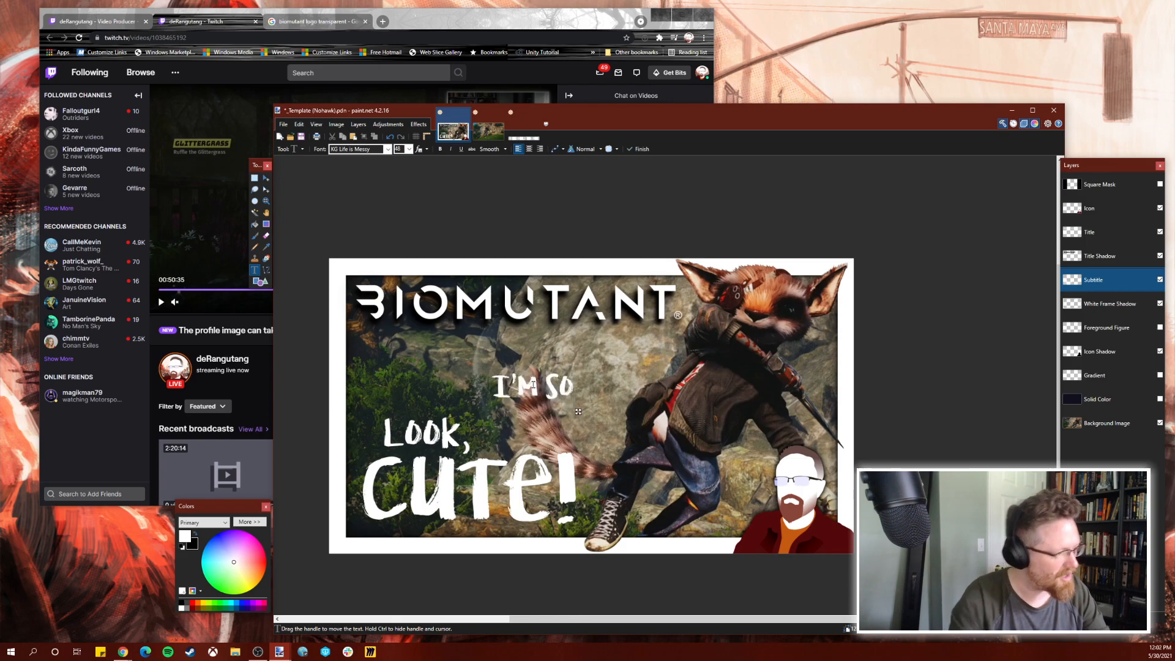
{"action": "left_click_drag", "start_coordinate": [578, 410], "coordinate": [567, 459]}
Reduce the "I'M SO" text to size 36 and realign it beside "LOOK,".
{"action": "left_click", "coordinate": [410, 149]}
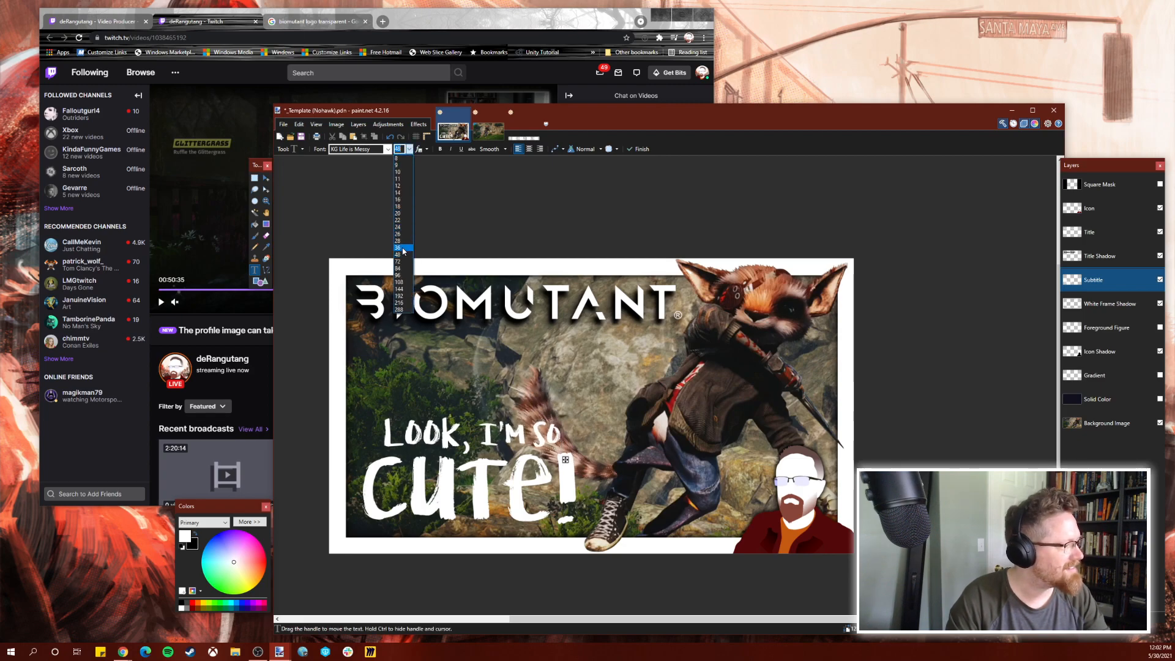
{"action": "left_click", "coordinate": [403, 249]}
{"action": "left_click_drag", "start_coordinate": [543, 453], "coordinate": [546, 460]}
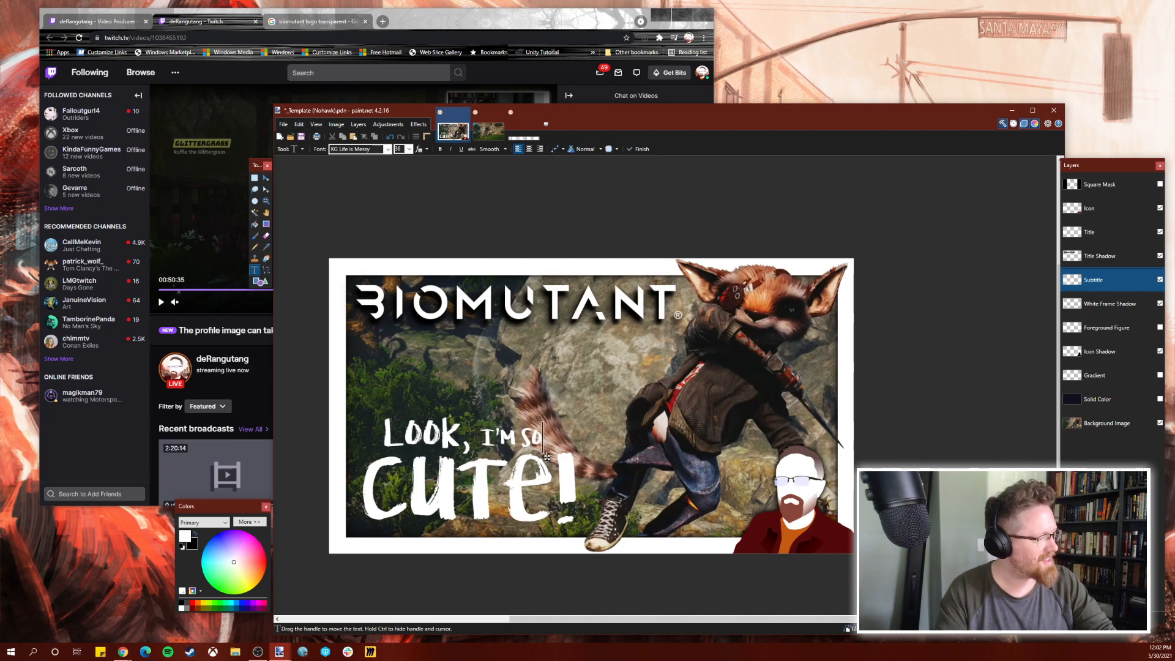
Select only the word "I'M" with a rectangular selection and shift it slightly left and down.
{"action": "left_click", "coordinate": [255, 177]}
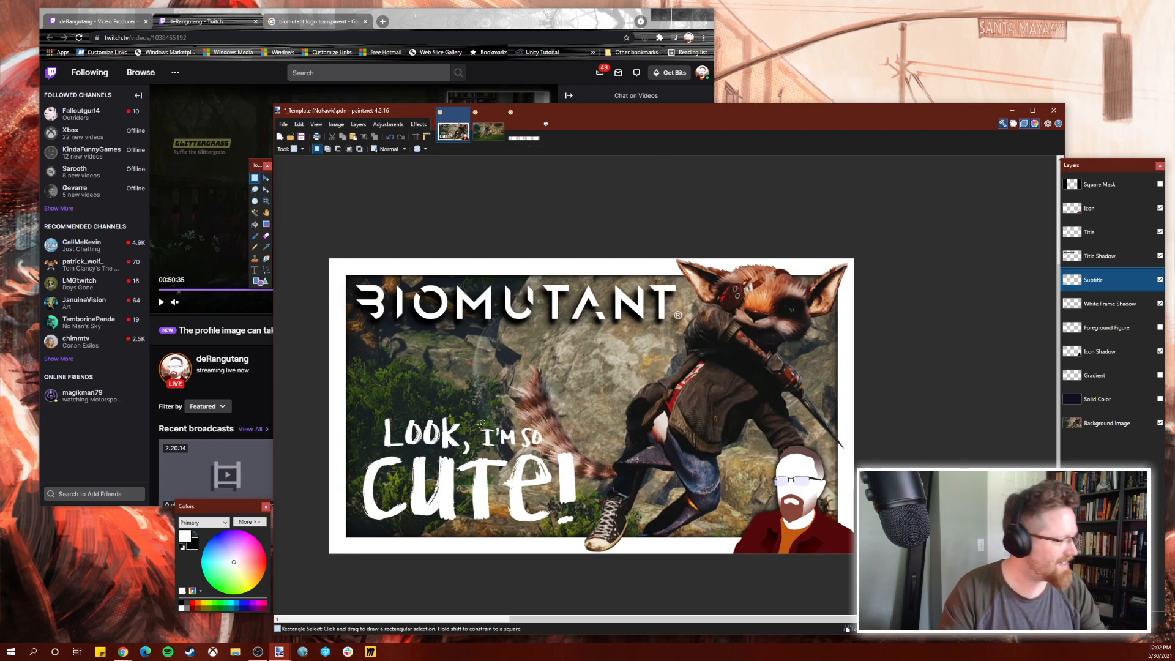
{"action": "left_click_drag", "start_coordinate": [478, 425], "coordinate": [518, 451]}
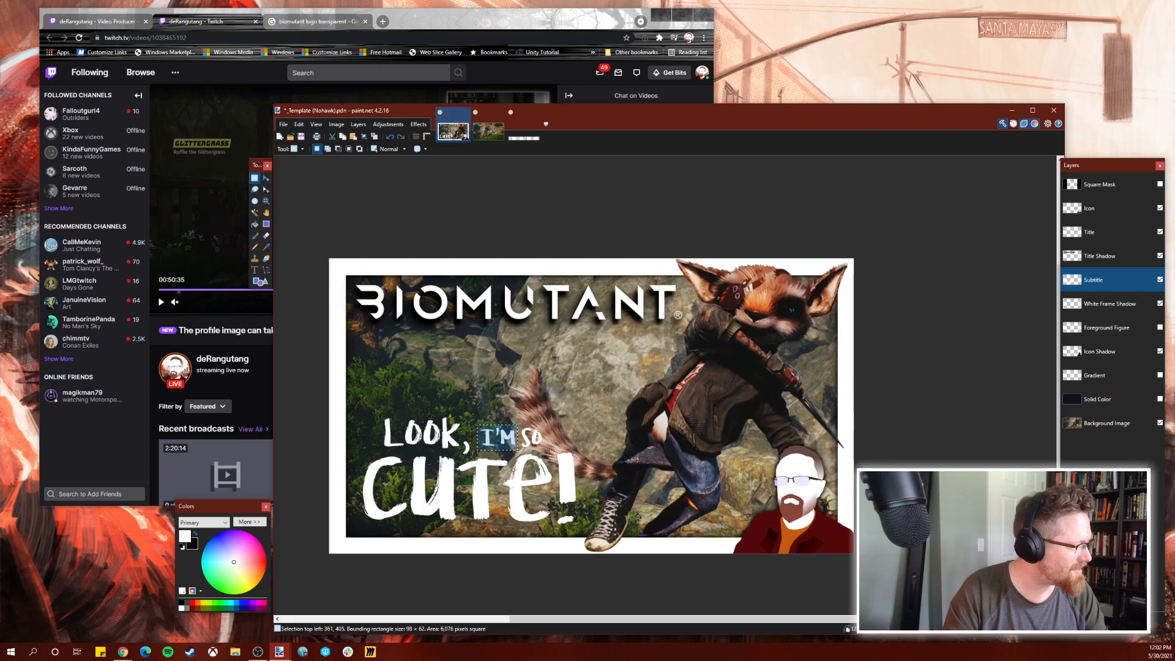
{"action": "left_click", "coordinate": [266, 178]}
{"action": "left_click_drag", "start_coordinate": [507, 434], "coordinate": [504, 439]}
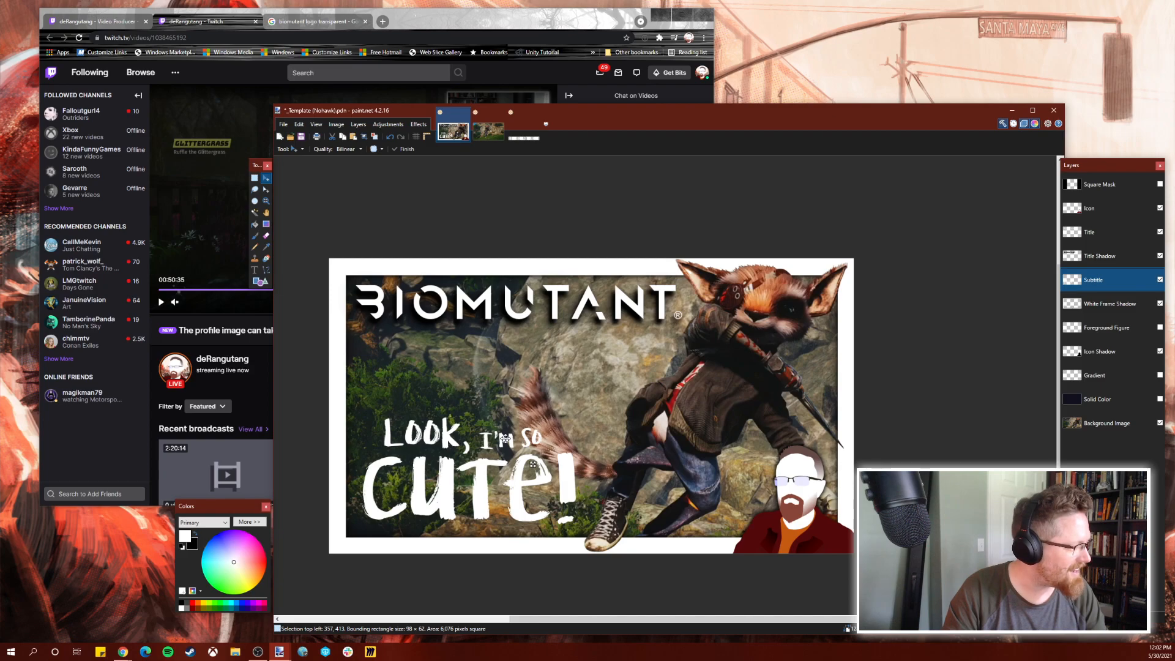
{"action": "left_click", "coordinate": [254, 177]}
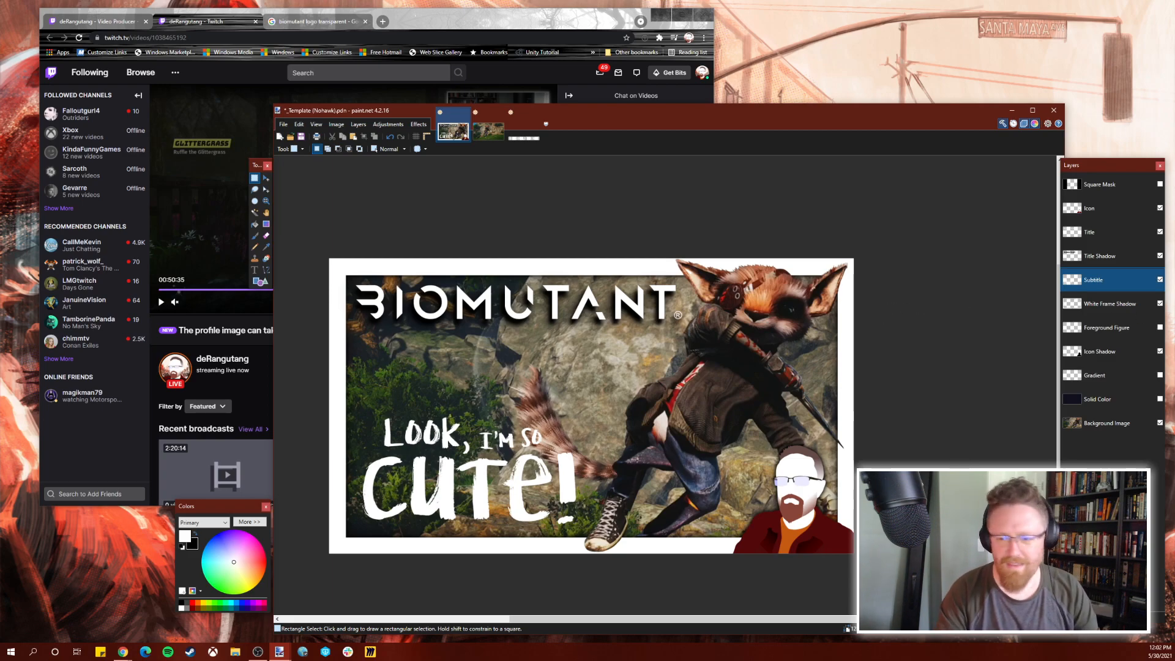
Duplicate the Subtitle layer, hide the upper copy and make the lower copy active.
{"action": "left_click", "coordinate": [1102, 303]}
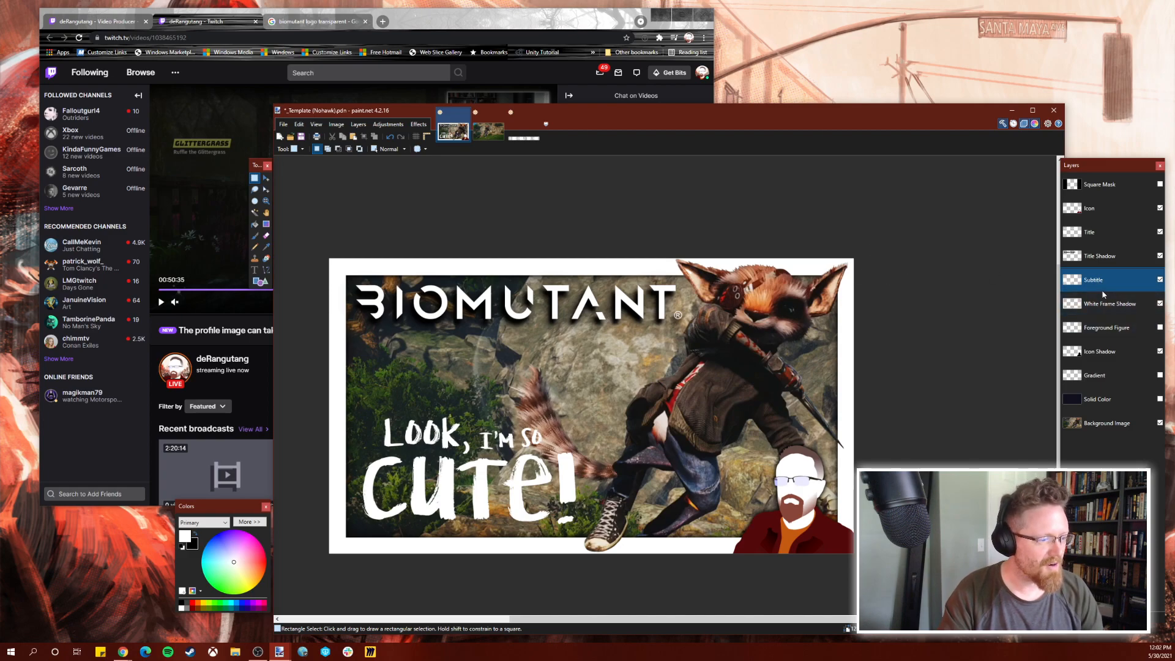
{"action": "left_click", "coordinate": [1102, 280]}
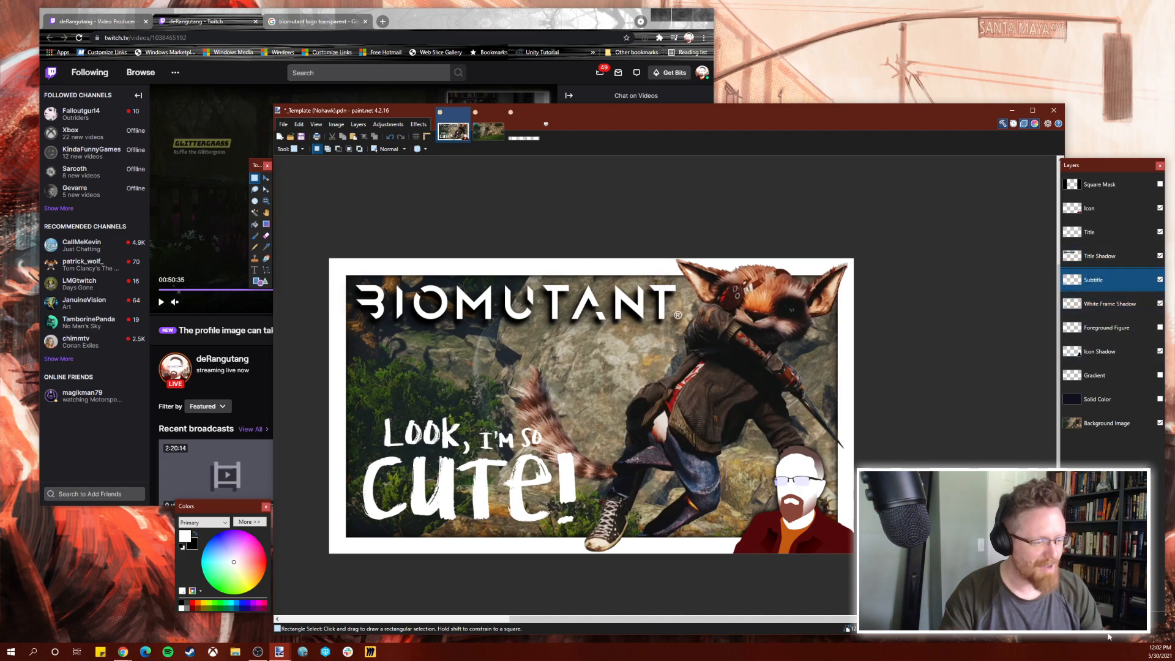
{"action": "left_click", "coordinate": [1095, 621]}
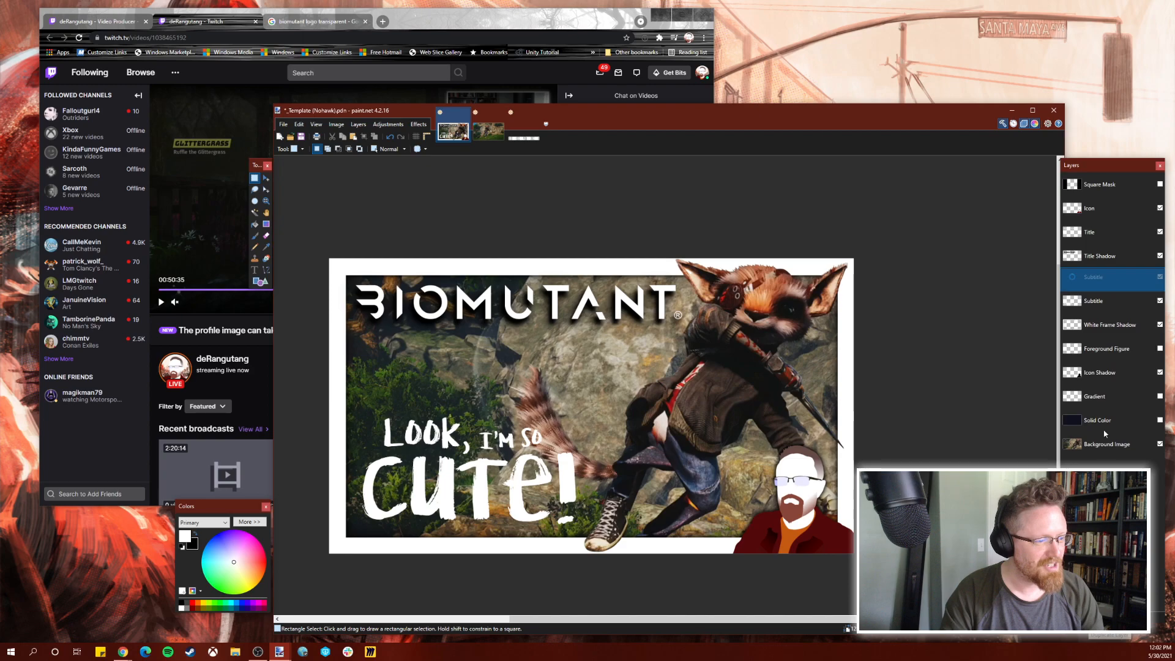
{"action": "left_click", "coordinate": [1160, 279]}
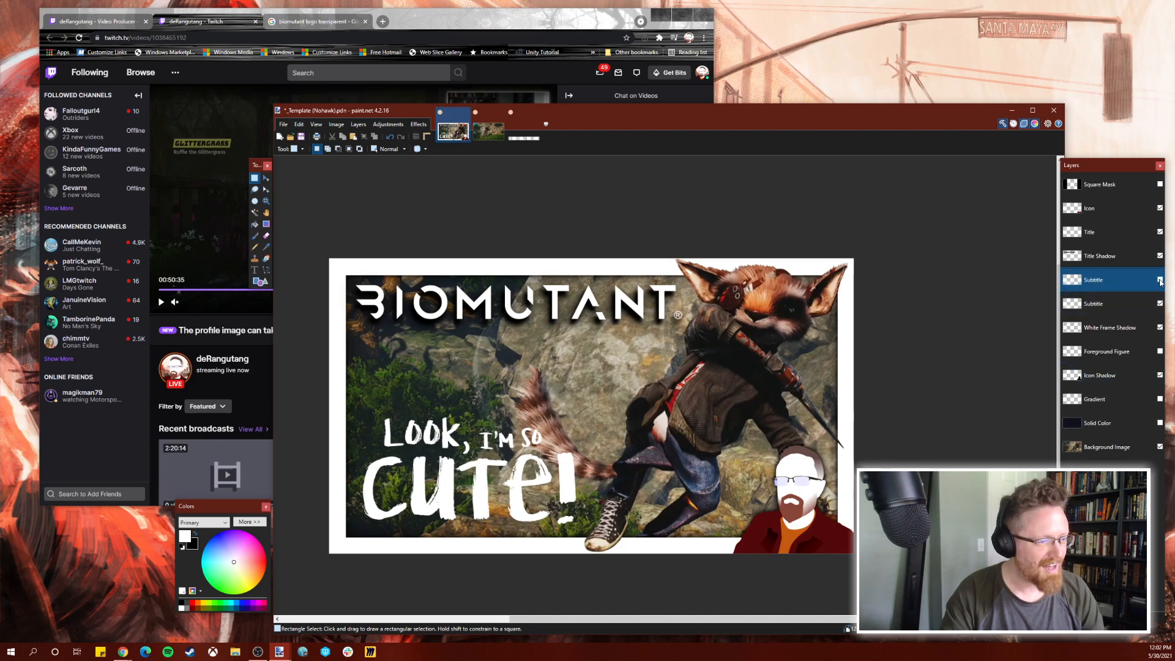
{"action": "left_click", "coordinate": [1115, 307]}
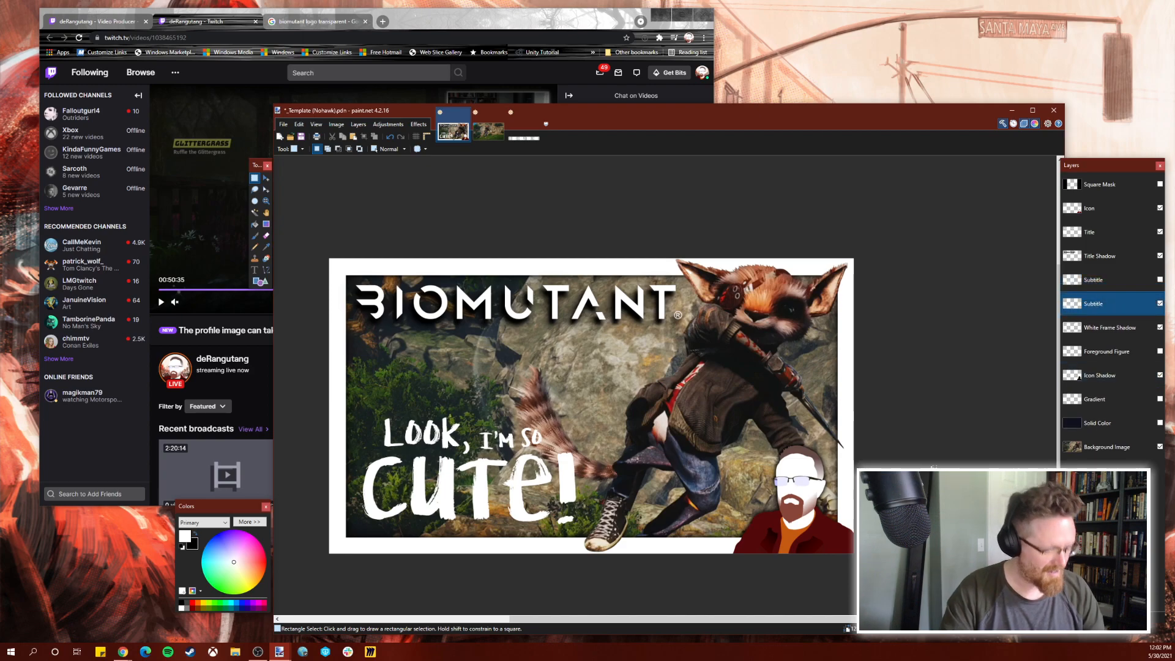
Invert the lower Subtitle layer's text to black and apply a Gaussian Blur at the preset radius.
{"action": "key", "text": "ctrl+shift+i"}
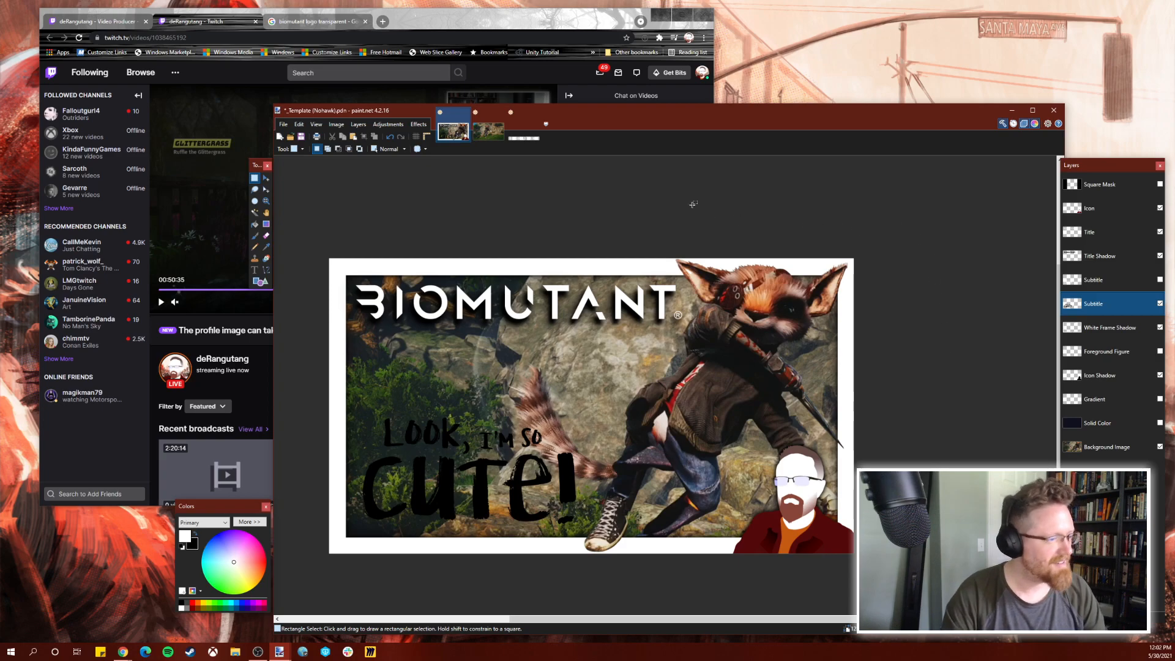
{"action": "left_click", "coordinate": [419, 124]}
{"action": "mouse_move", "coordinate": [441, 161]}
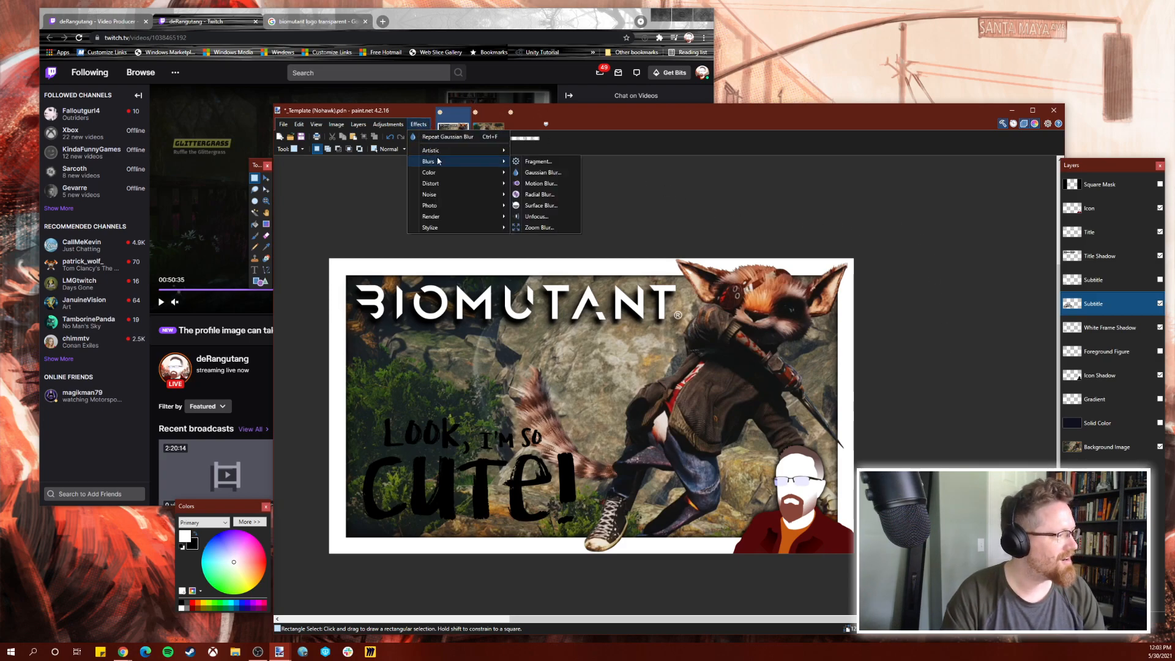
{"action": "left_click", "coordinate": [548, 172]}
{"action": "key", "text": "Return"}
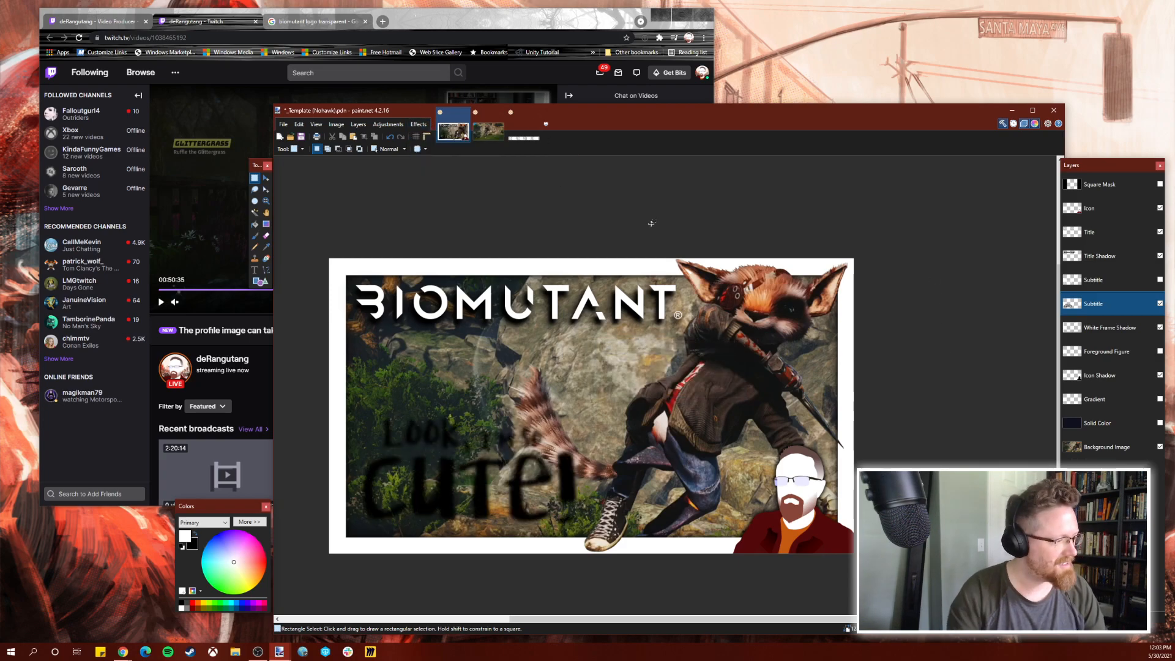
Duplicate the blurred black Subtitle layer and apply a stronger Gaussian Blur to the active copy.
{"action": "key", "text": "ctrl+shift+d"}
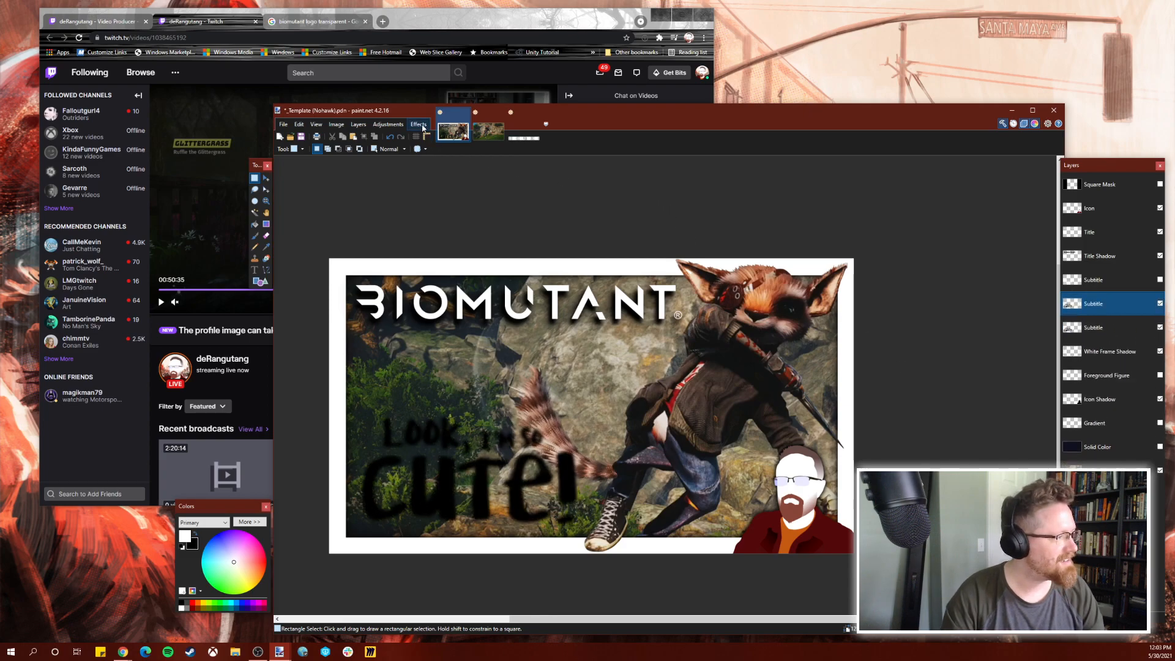
{"action": "left_click", "coordinate": [418, 124]}
{"action": "mouse_move", "coordinate": [435, 160]}
{"action": "left_click", "coordinate": [542, 172]}
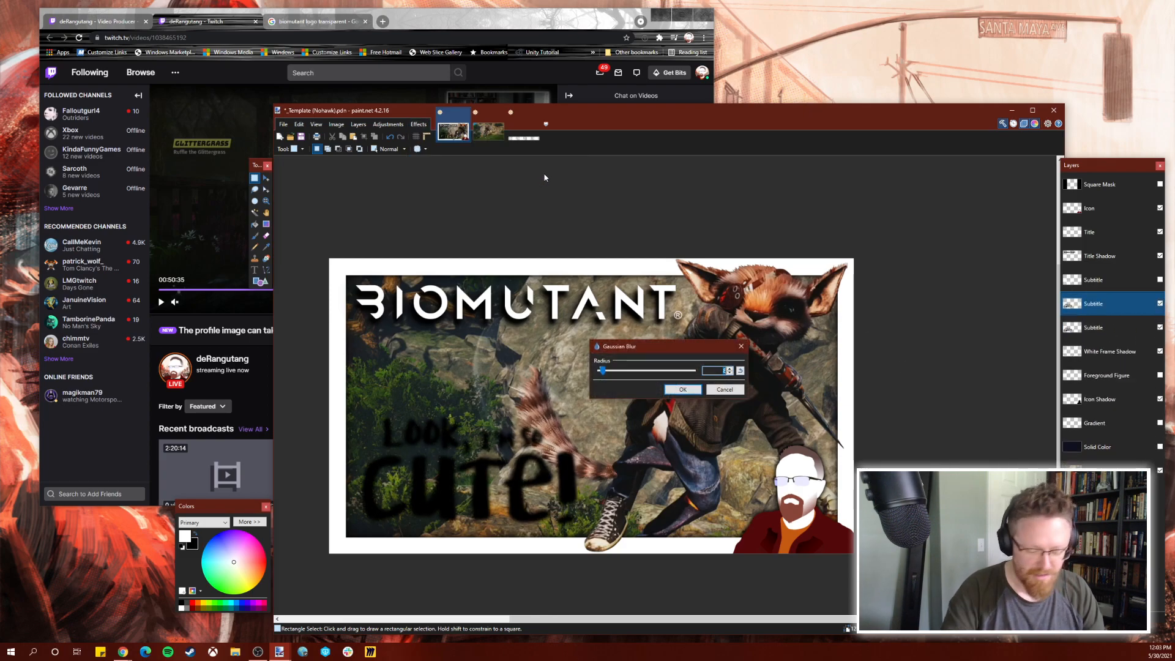
{"action": "key", "text": "Return"}
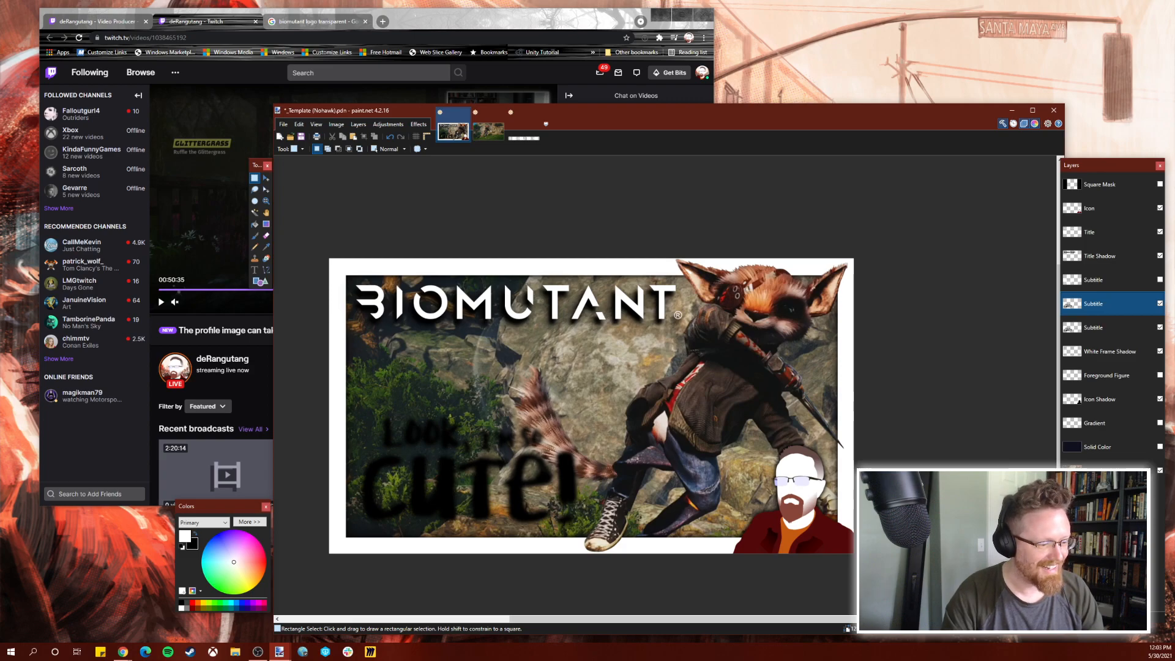
Duplicate the black Subtitle shadow once more and soften the active copy further with another Gaussian Blur.
{"action": "key", "text": "ctrl+shift+d"}
{"action": "left_click", "coordinate": [418, 124]}
{"action": "mouse_move", "coordinate": [456, 164]}
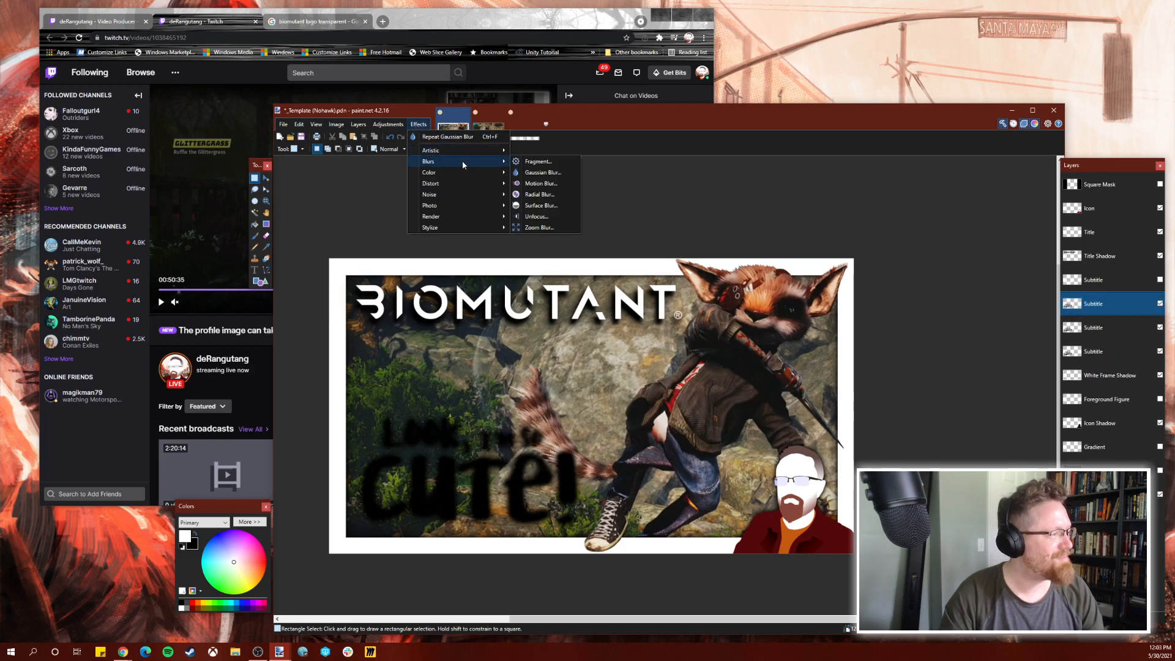
{"action": "left_click", "coordinate": [543, 172]}
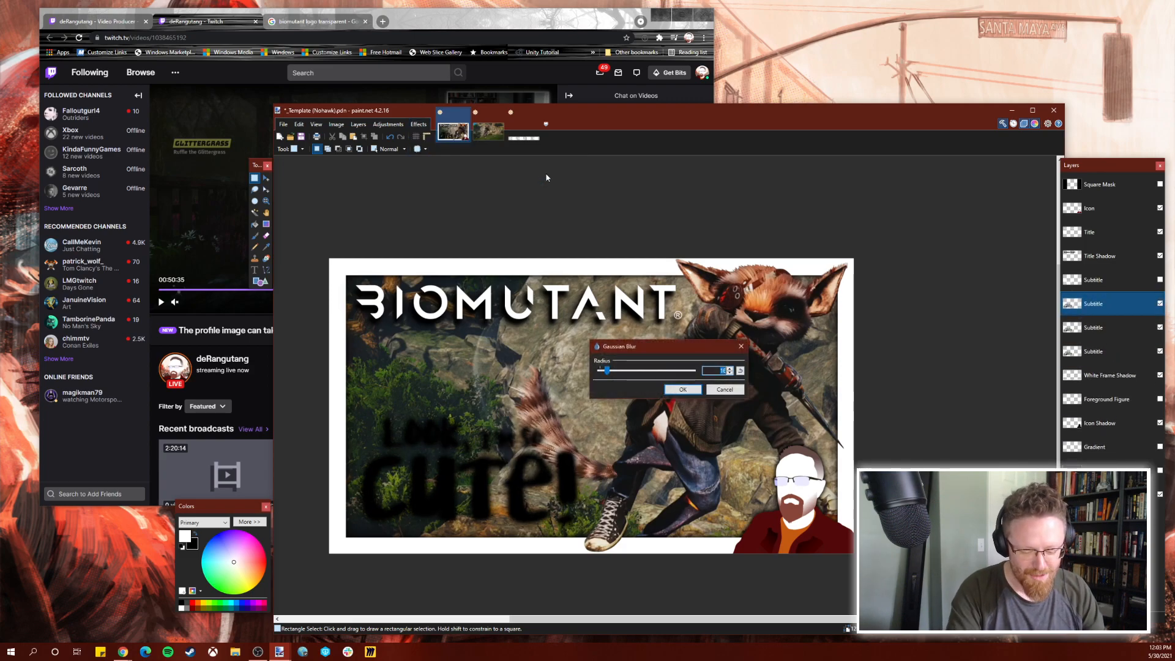
{"action": "key", "text": "Return"}
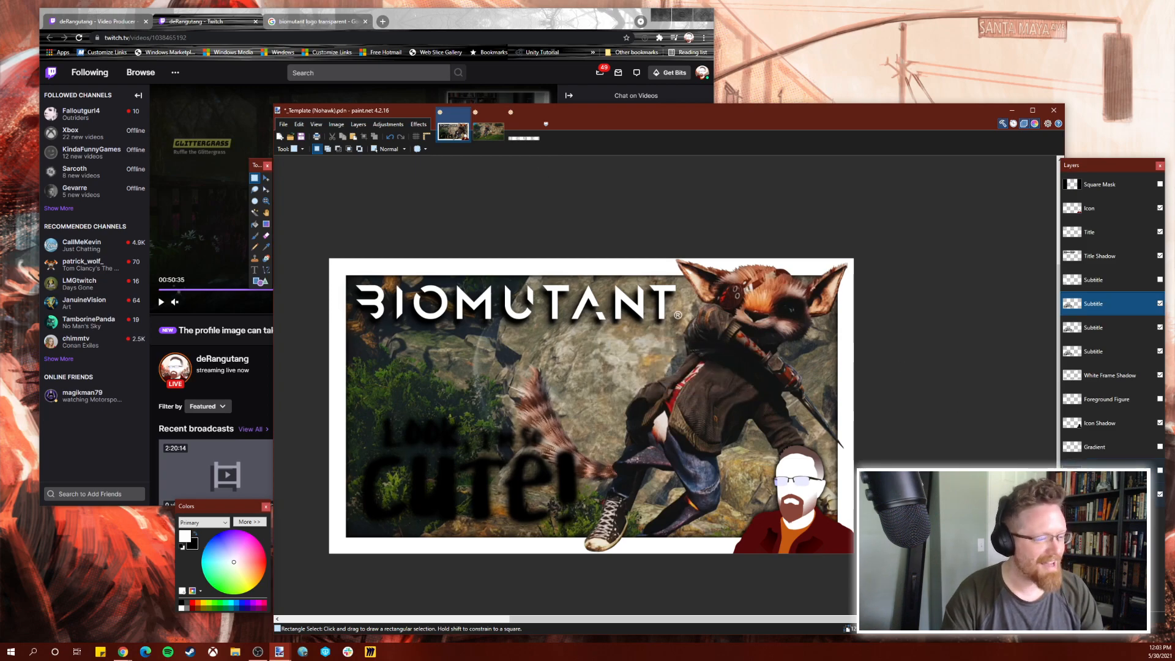
Merge the three black Subtitle shadow layers into one and show the white Subtitle layer above it.
{"action": "left_click", "coordinate": [1098, 620]}
{"action": "left_click", "coordinate": [1098, 620]}
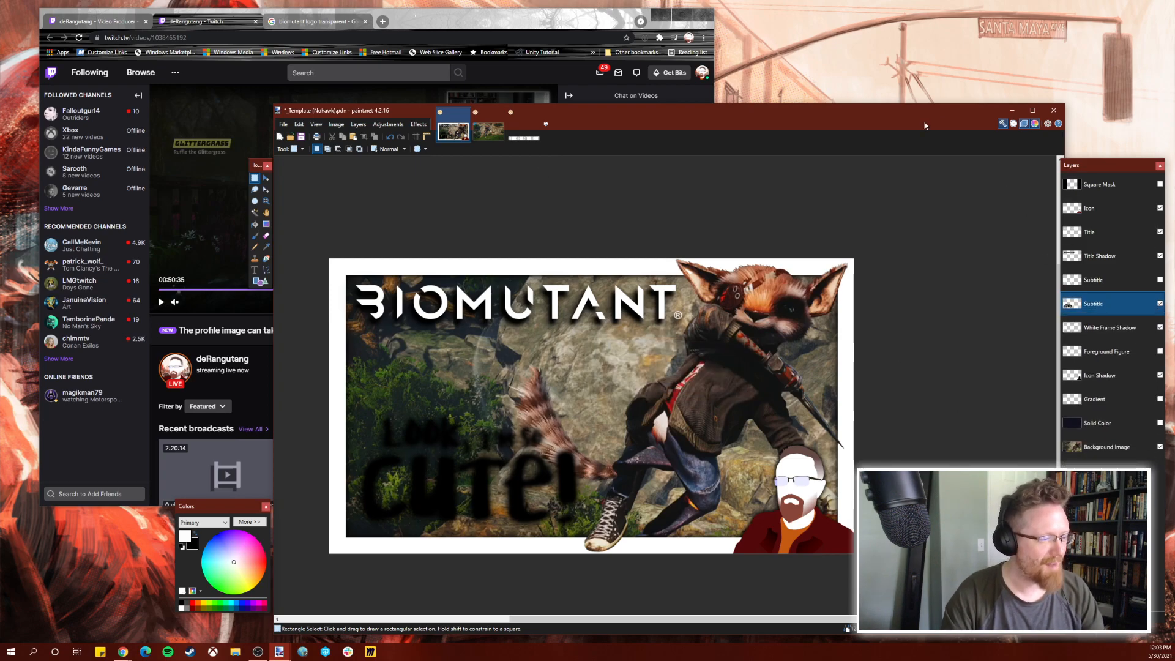
{"action": "left_click", "coordinate": [1160, 280]}
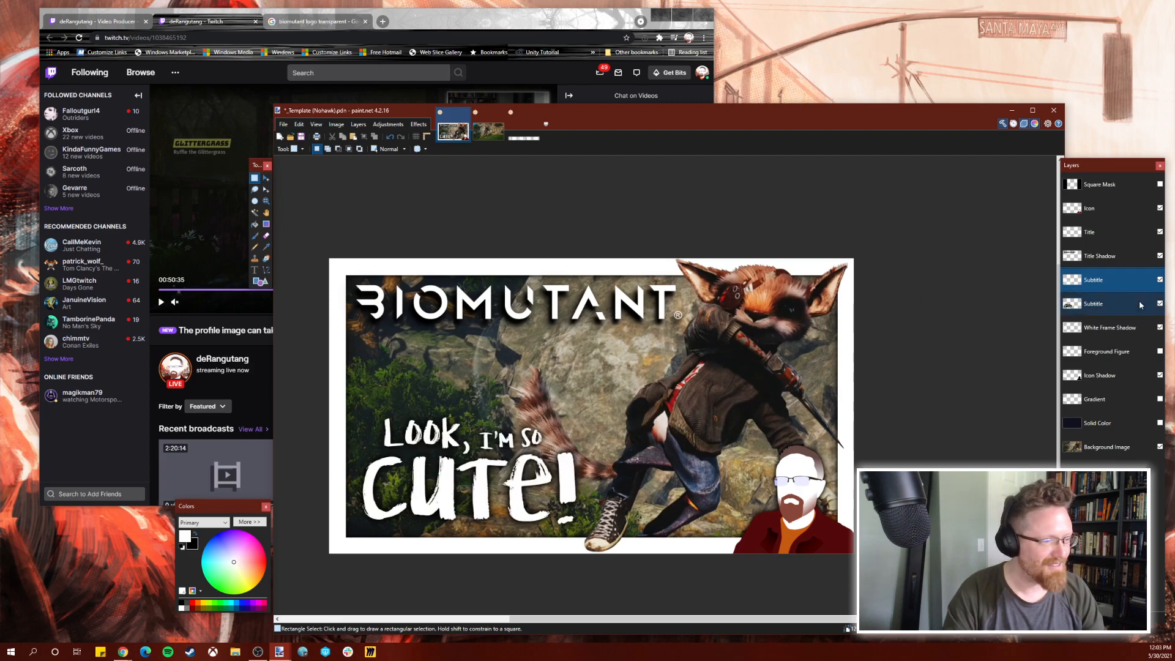
Offset the whole lower Subtitle shadow layer 7 px left and 12 px down, and deselect it.
{"action": "left_click", "coordinate": [1101, 303]}
{"action": "left_click", "coordinate": [266, 178]}
{"action": "key", "text": "ctrl+a"}
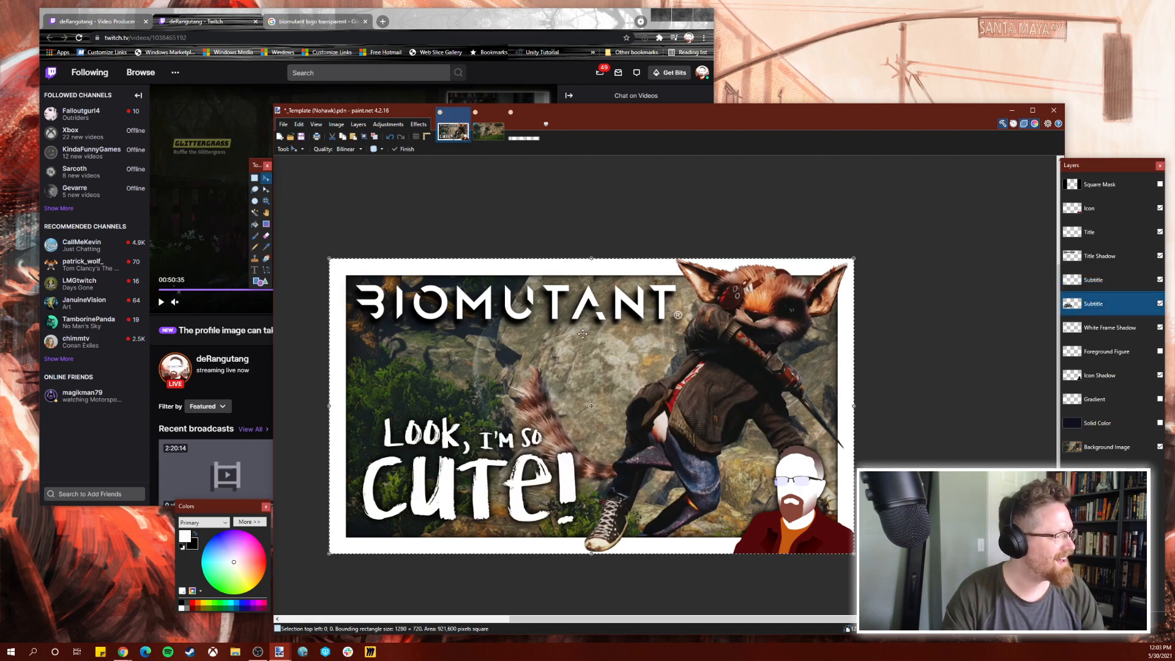
{"action": "key", "text": "Down"}
{"action": "key", "text": "Down"}
{"action": "key", "text": "Down"}
{"action": "key", "text": "Down"}
{"action": "key", "text": "Down"}
{"action": "key", "text": "Down"}
{"action": "key", "text": "Down"}
{"action": "key", "text": "Down"}
{"action": "key", "text": "Down"}
{"action": "key", "text": "Down"}
{"action": "key", "text": "Down"}
{"action": "key", "text": "Left"}
{"action": "key", "text": "Left"}
{"action": "key", "text": "Left"}
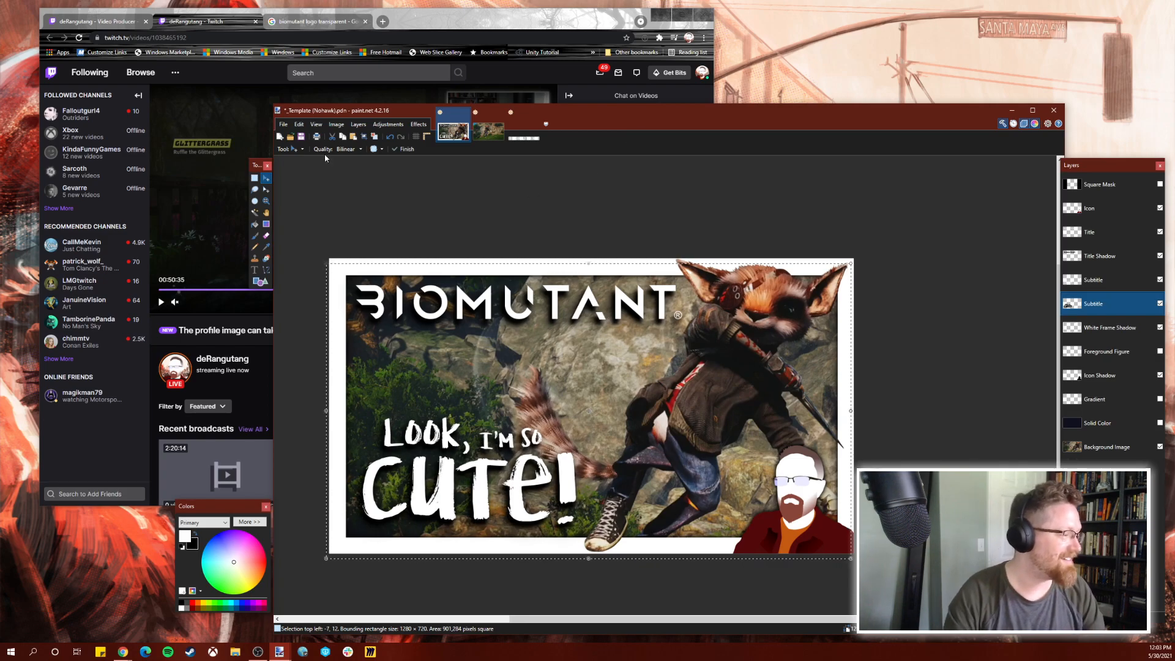
{"action": "left_click", "coordinate": [255, 178]}
{"action": "left_click", "coordinate": [433, 192]}
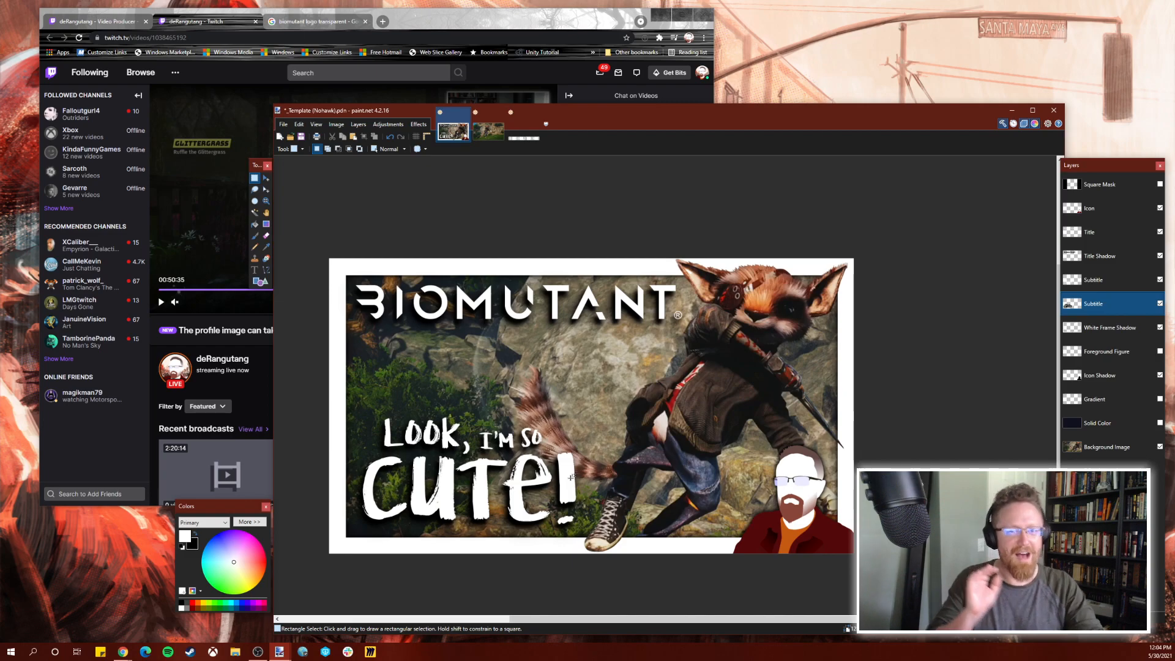
Save the layered thumbnail as a new paint.net file named Biomutant in the YouTube folder.
{"action": "left_click", "coordinate": [284, 124]}
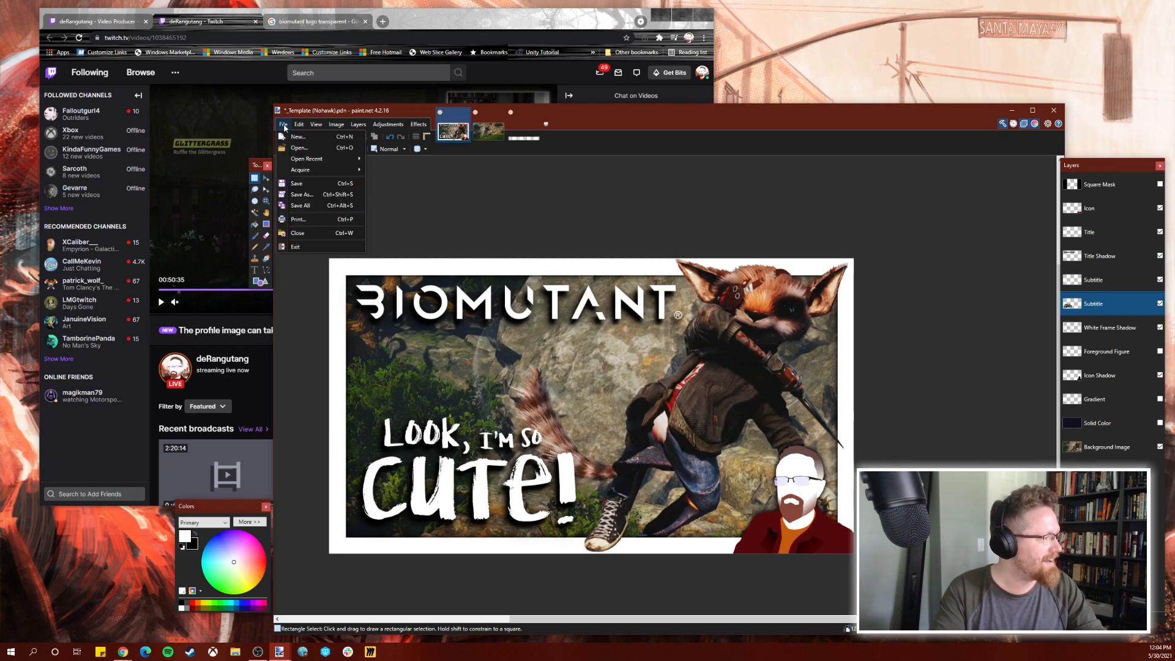
{"action": "left_click", "coordinate": [303, 194]}
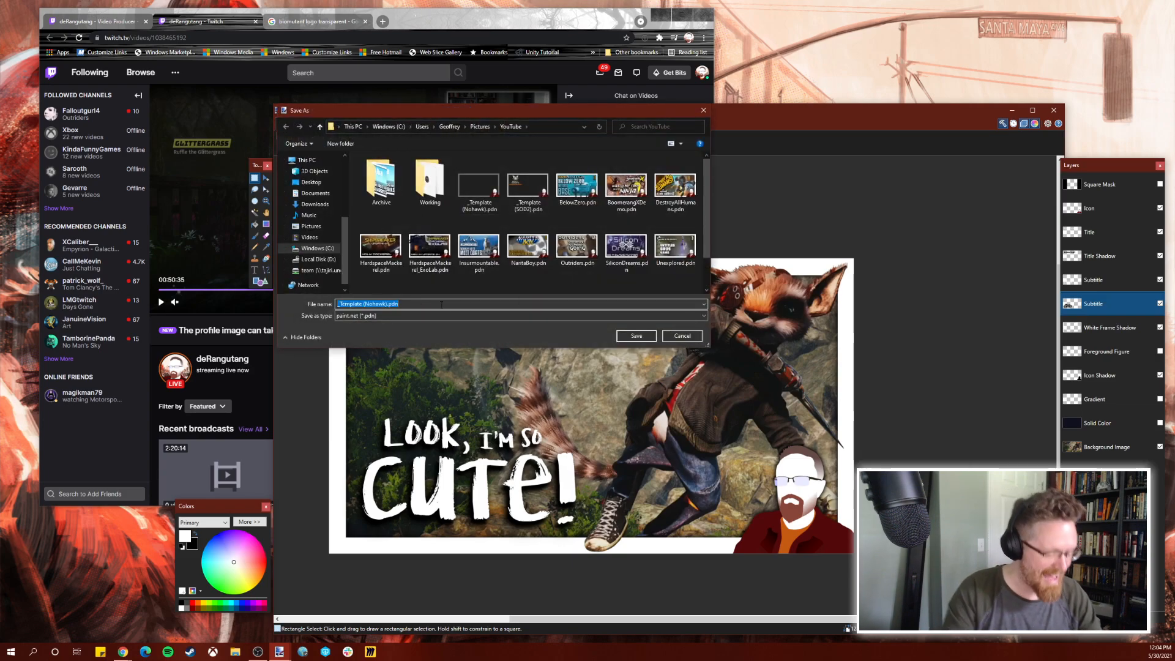
{"action": "type", "text": "Biomutant"}
{"action": "key", "text": "Return"}
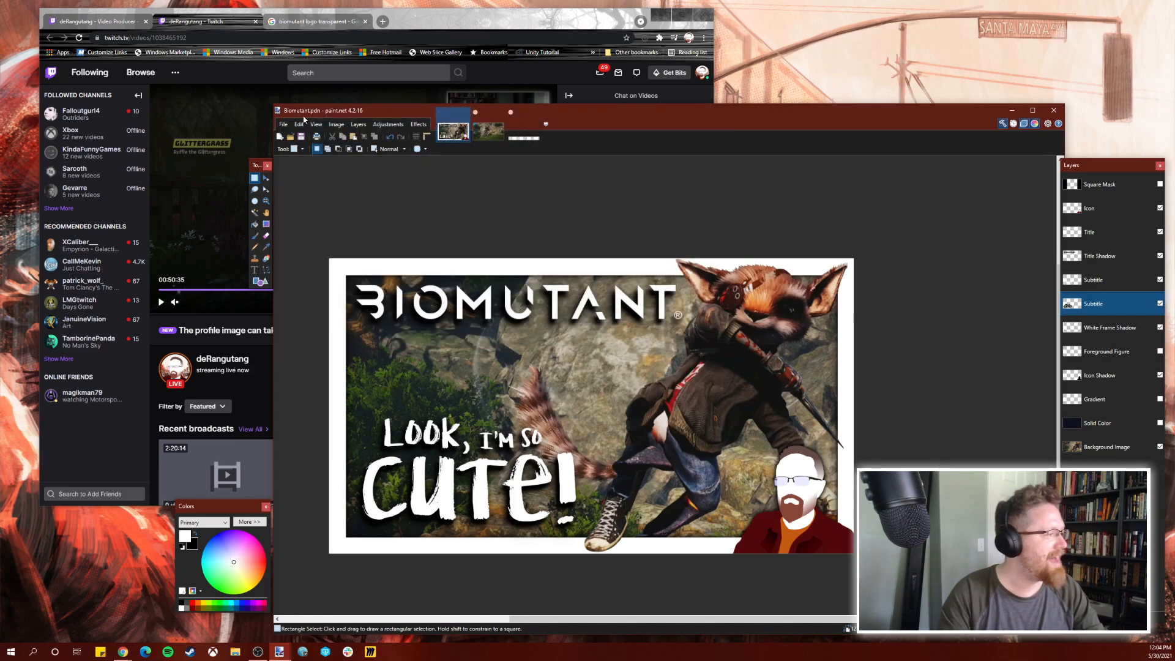
Save a flattened PNG copy as Biomutant1.png with the preset save settings.
{"action": "left_click", "coordinate": [284, 124]}
{"action": "left_click", "coordinate": [313, 197]}
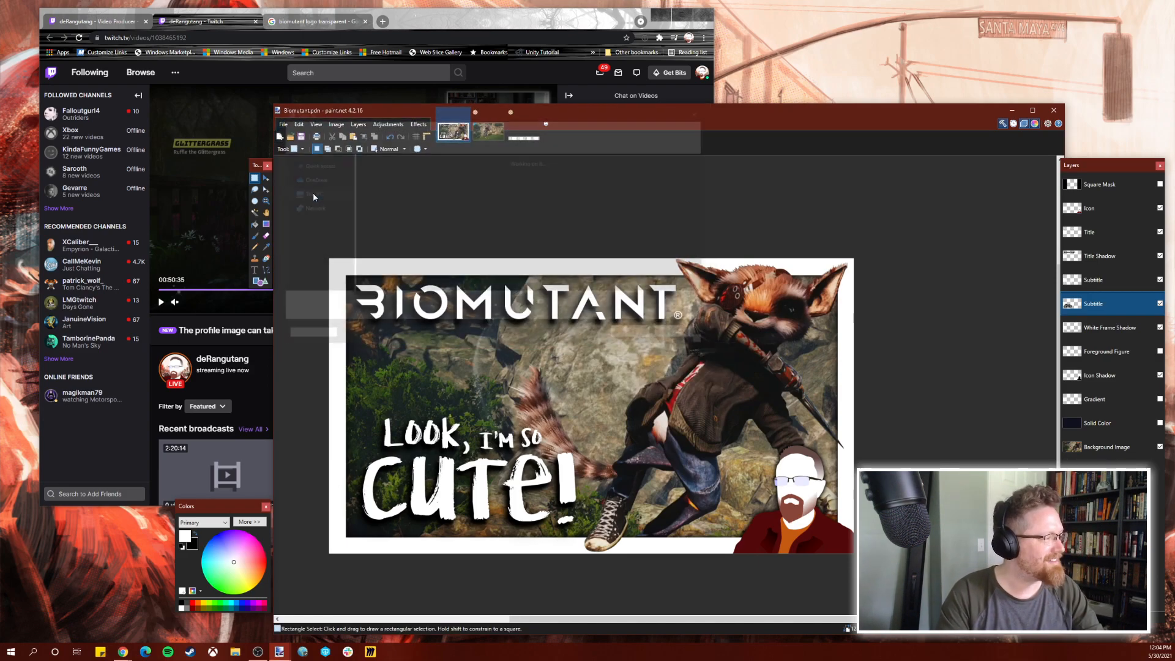
{"action": "left_click", "coordinate": [389, 315]}
{"action": "left_click", "coordinate": [387, 331]}
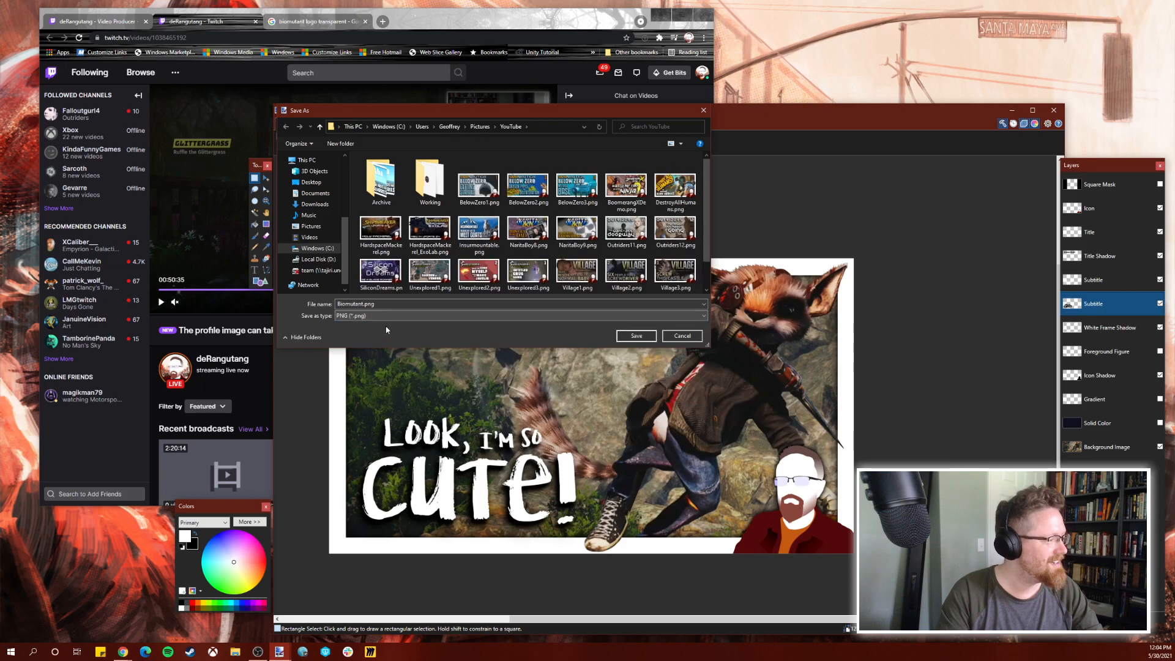
{"action": "type", "text": "1"}
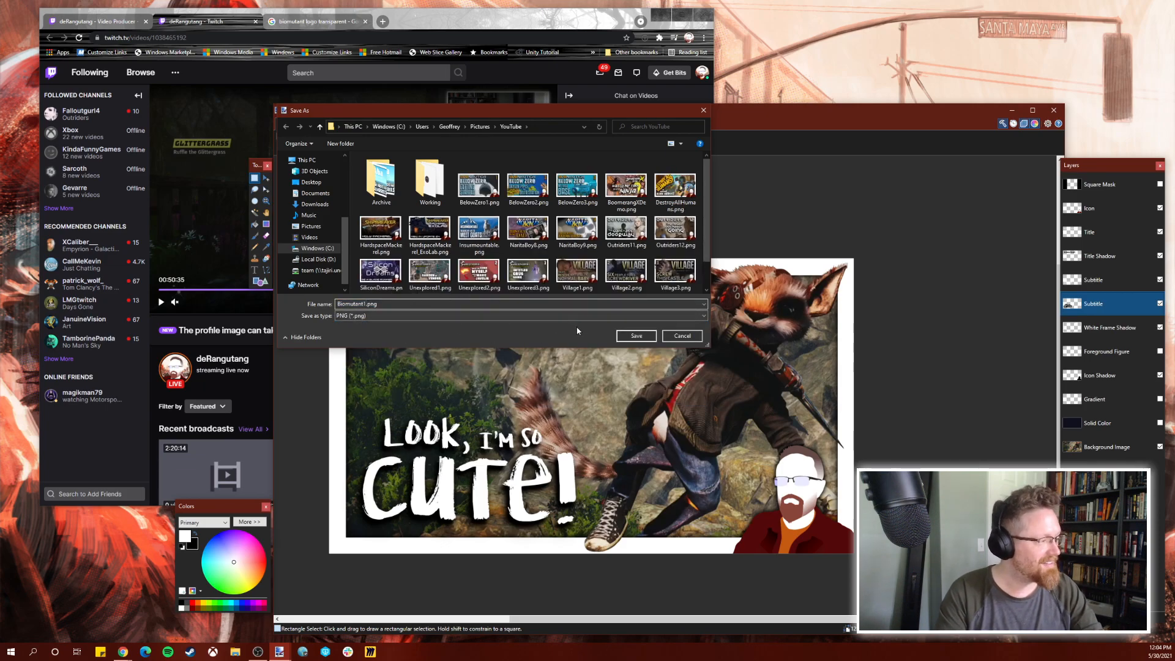
{"action": "left_click", "coordinate": [636, 335]}
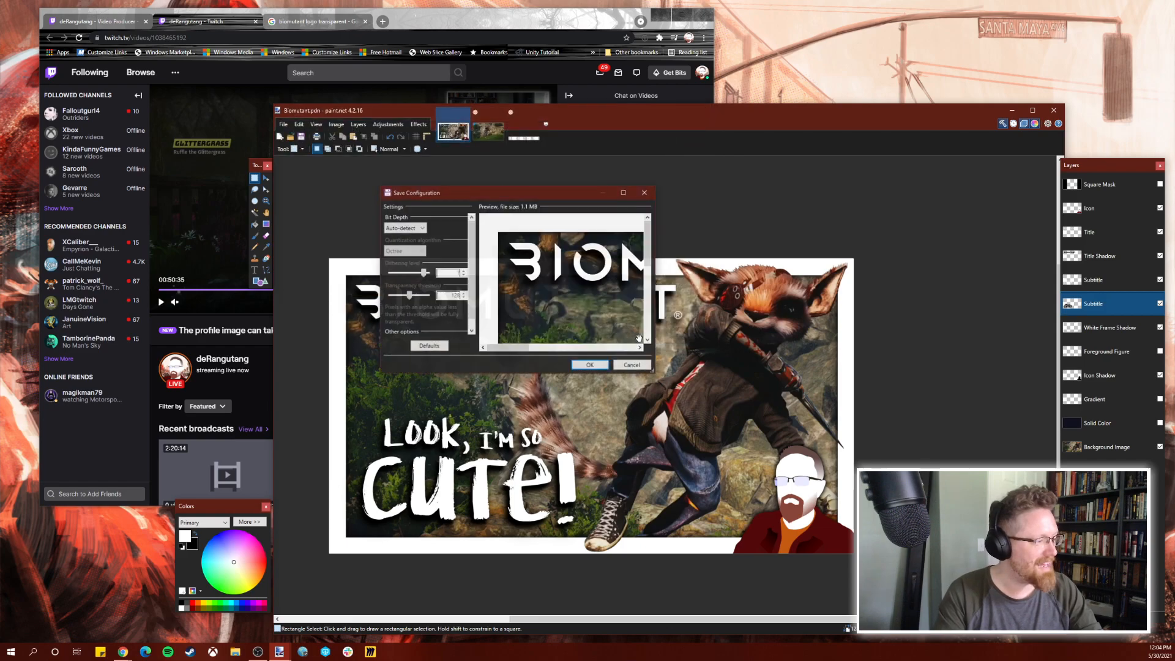
{"action": "left_click", "coordinate": [600, 370]}
{"action": "left_click", "coordinate": [606, 380]}
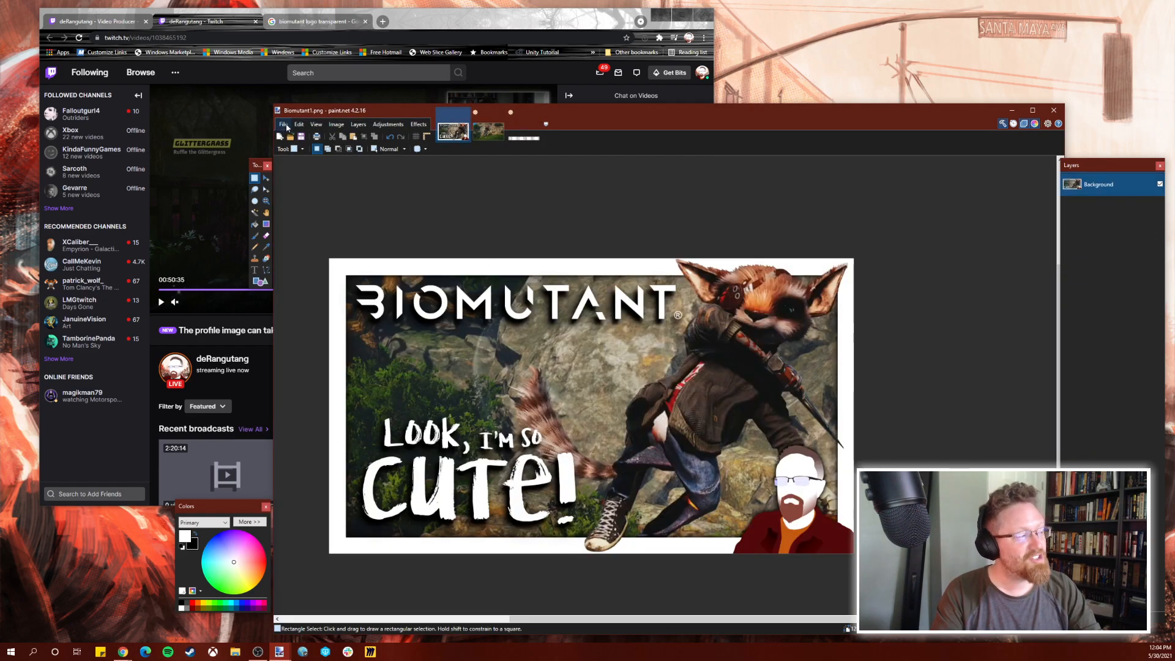
Save the flattened image also as a JPEG named Biomutant1.jpg with the preset quality.
{"action": "left_click", "coordinate": [285, 126]}
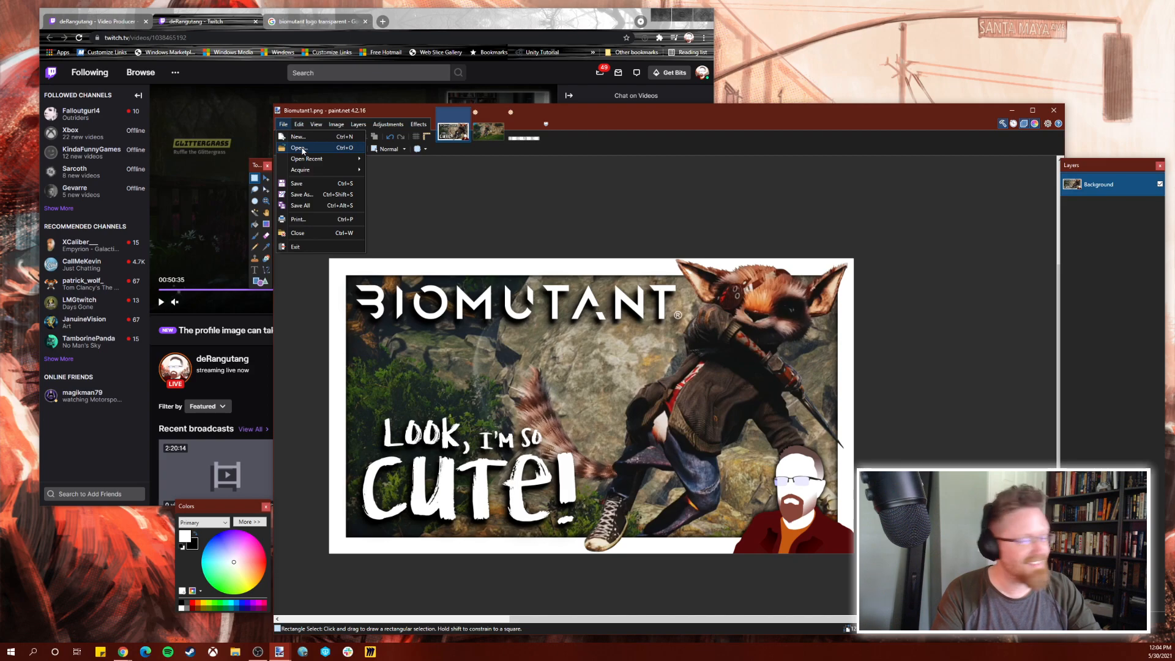
{"action": "left_click", "coordinate": [302, 194]}
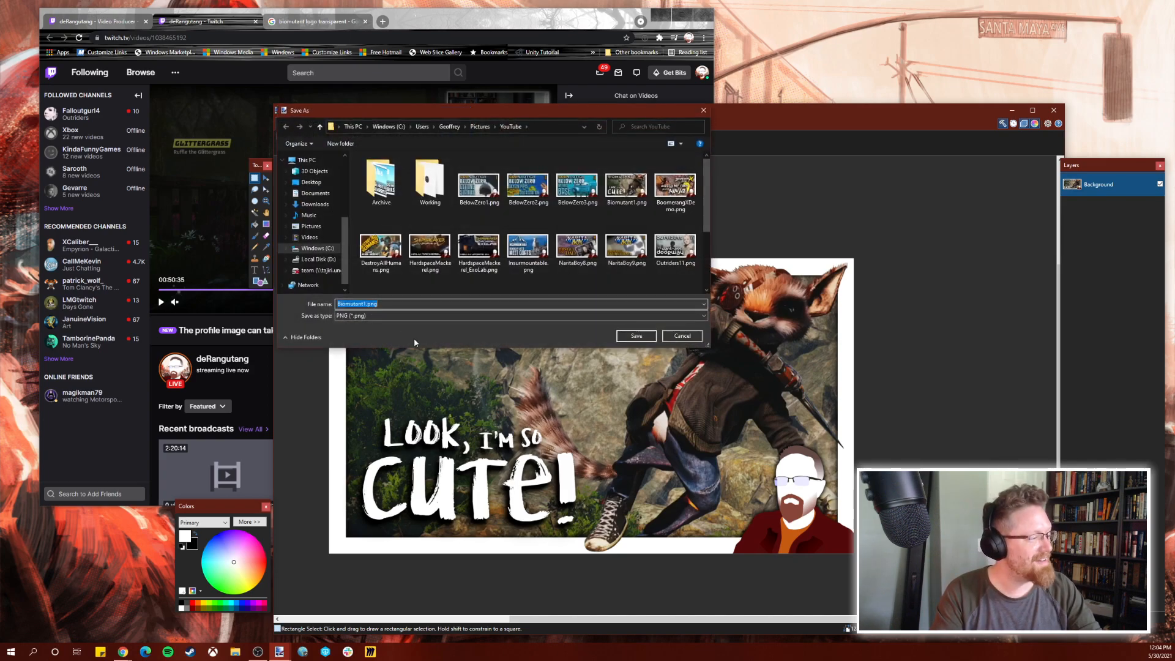
{"action": "left_click", "coordinate": [386, 317]}
{"action": "left_click", "coordinate": [549, 335]}
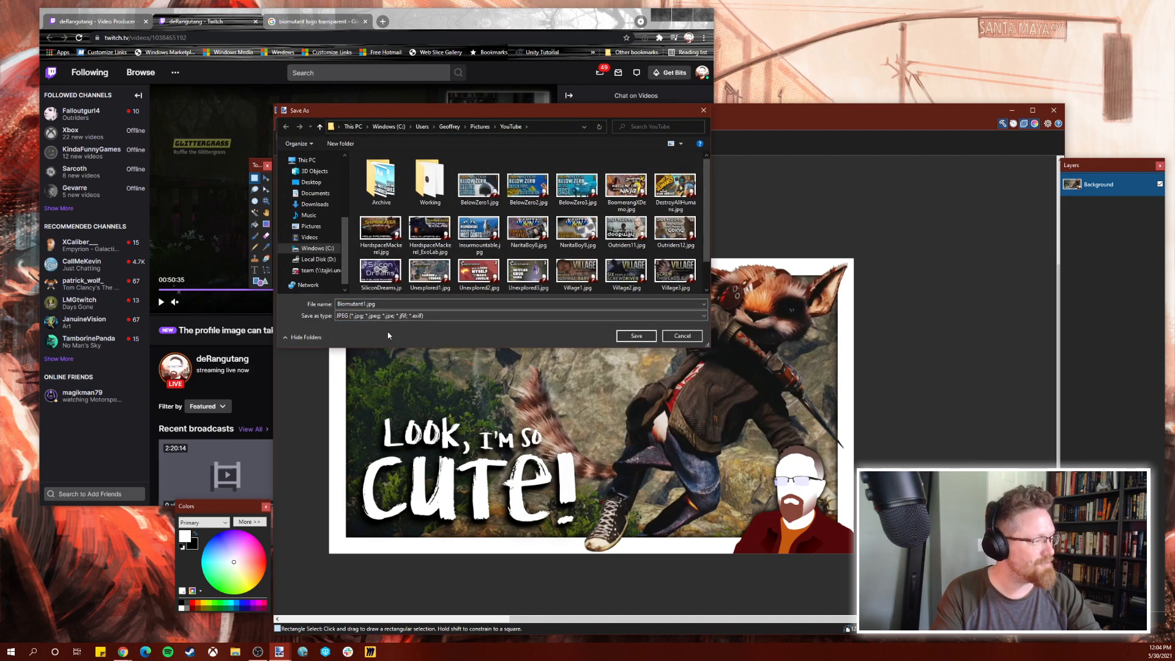
{"action": "left_click", "coordinate": [636, 336]}
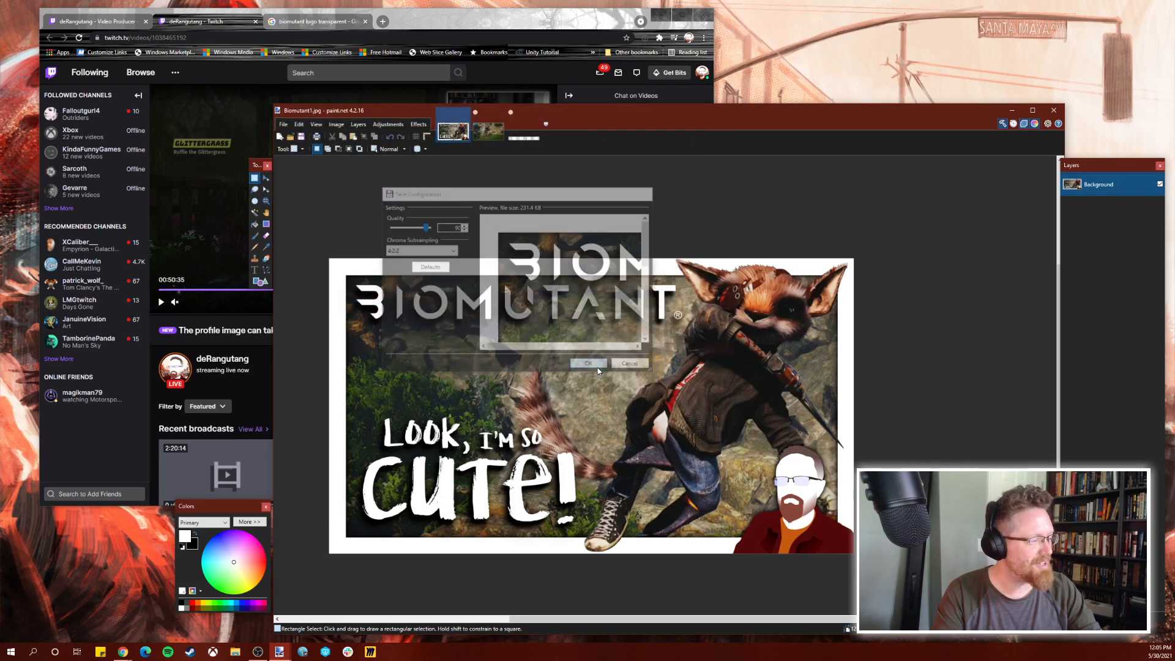
{"action": "left_click", "coordinate": [599, 364]}
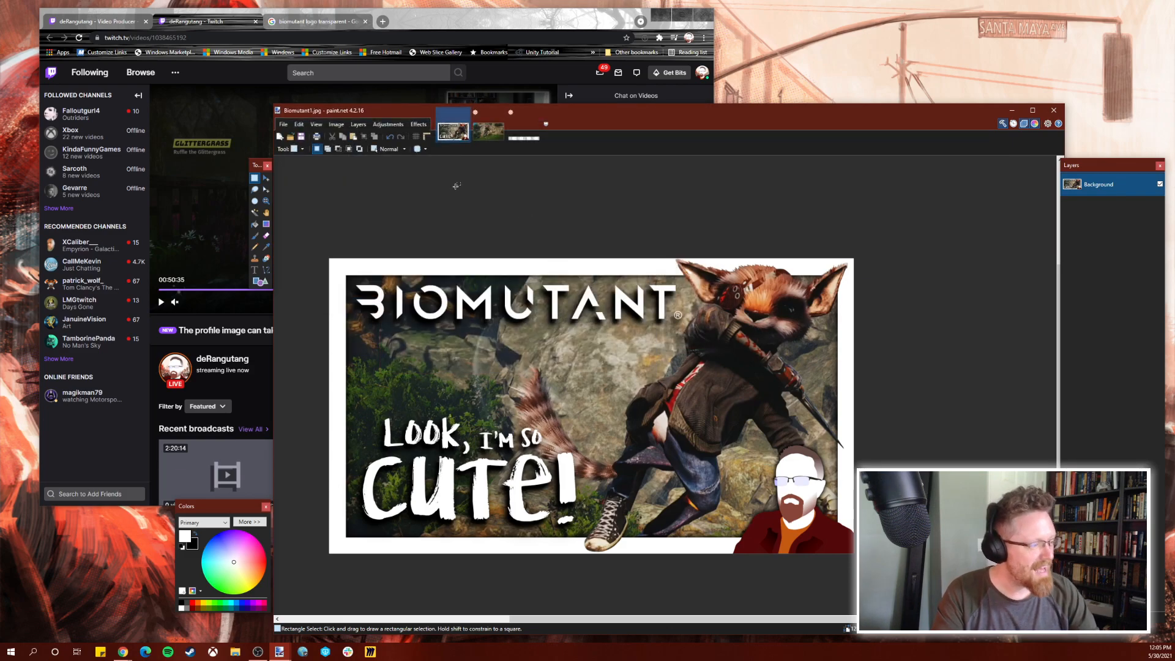
Reopen the layered Biomutant.pdn file from the YouTube folder.
{"action": "left_click", "coordinate": [284, 125]}
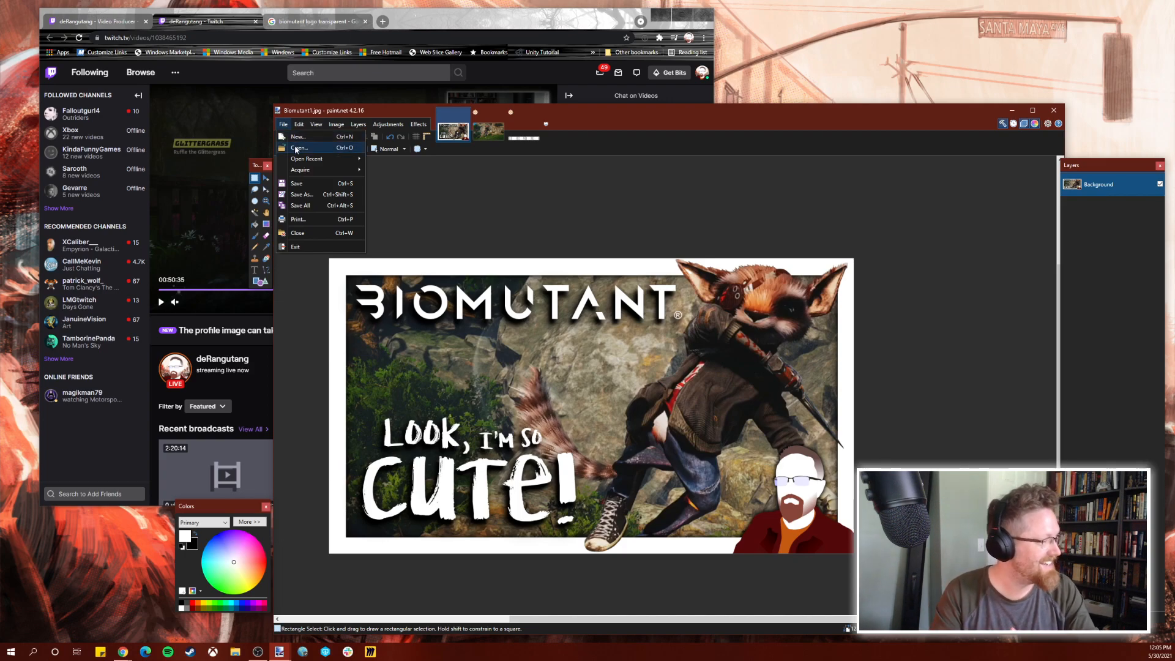
{"action": "left_click", "coordinate": [298, 147]}
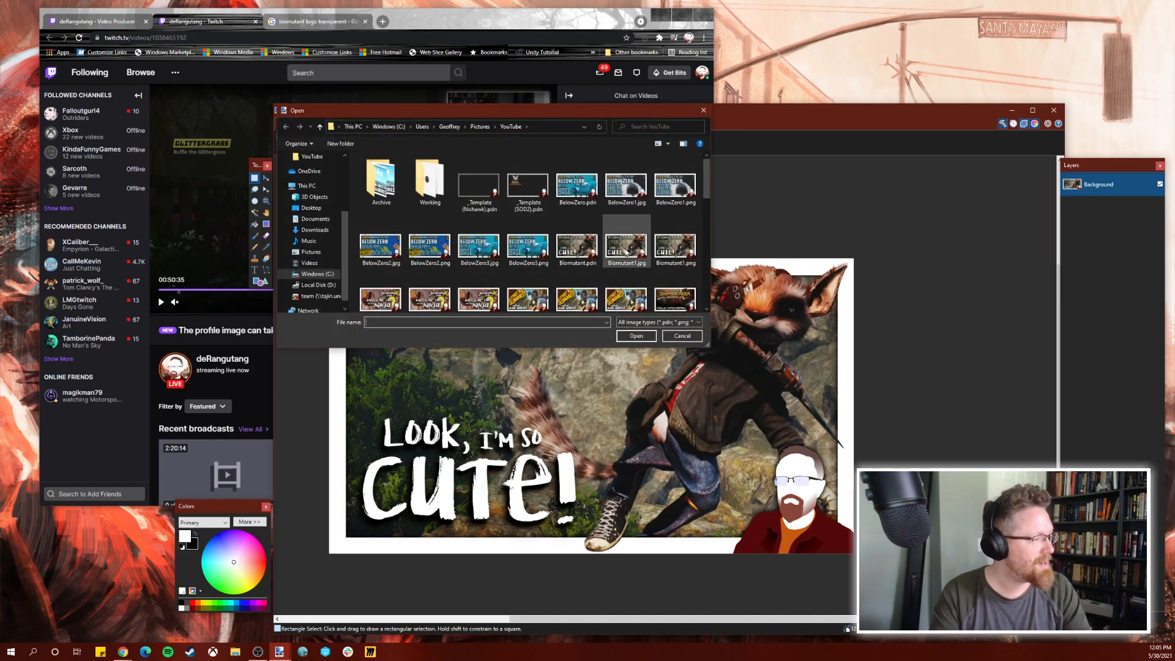
{"action": "left_click", "coordinate": [577, 246]}
{"action": "left_click", "coordinate": [641, 337]}
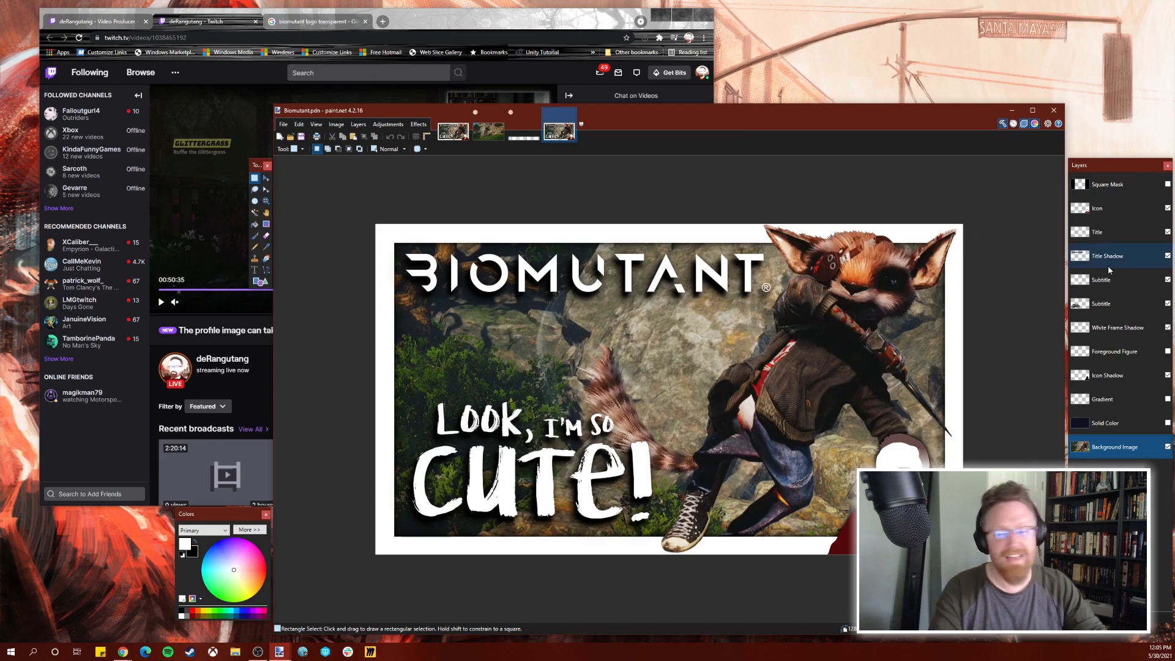
Open the _Template (Nohawk).pdn file and select the entire White Frame Shadow layer.
{"action": "left_click", "coordinate": [285, 124]}
{"action": "left_click", "coordinate": [297, 147]}
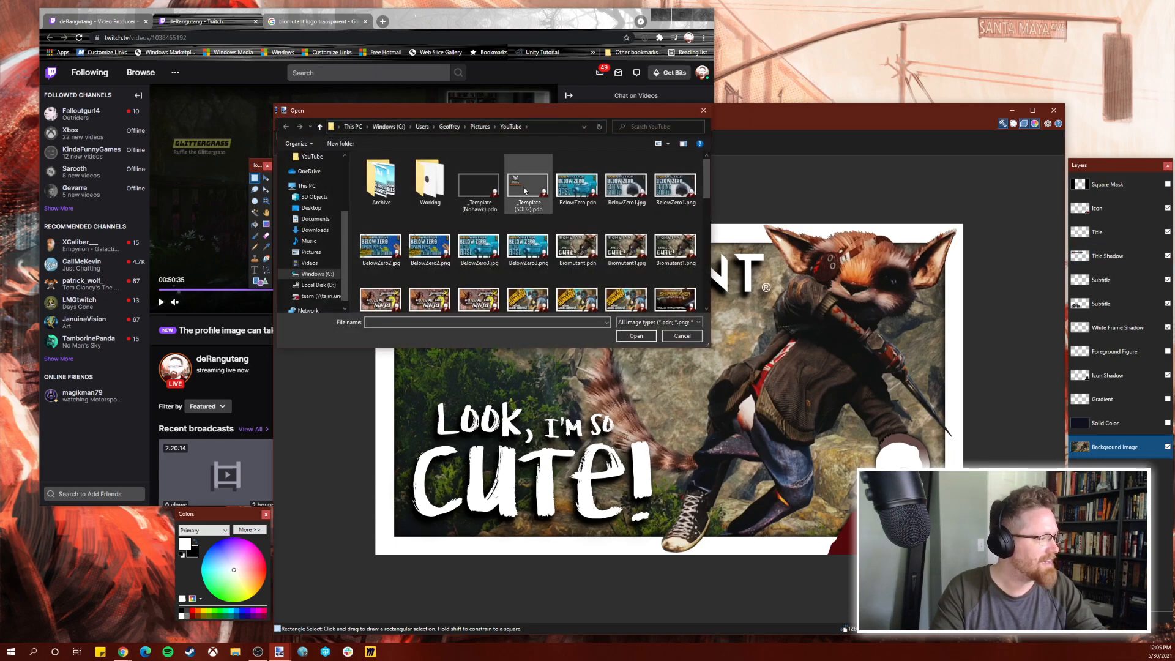
{"action": "left_click", "coordinate": [501, 201]}
{"action": "left_click", "coordinate": [636, 336]}
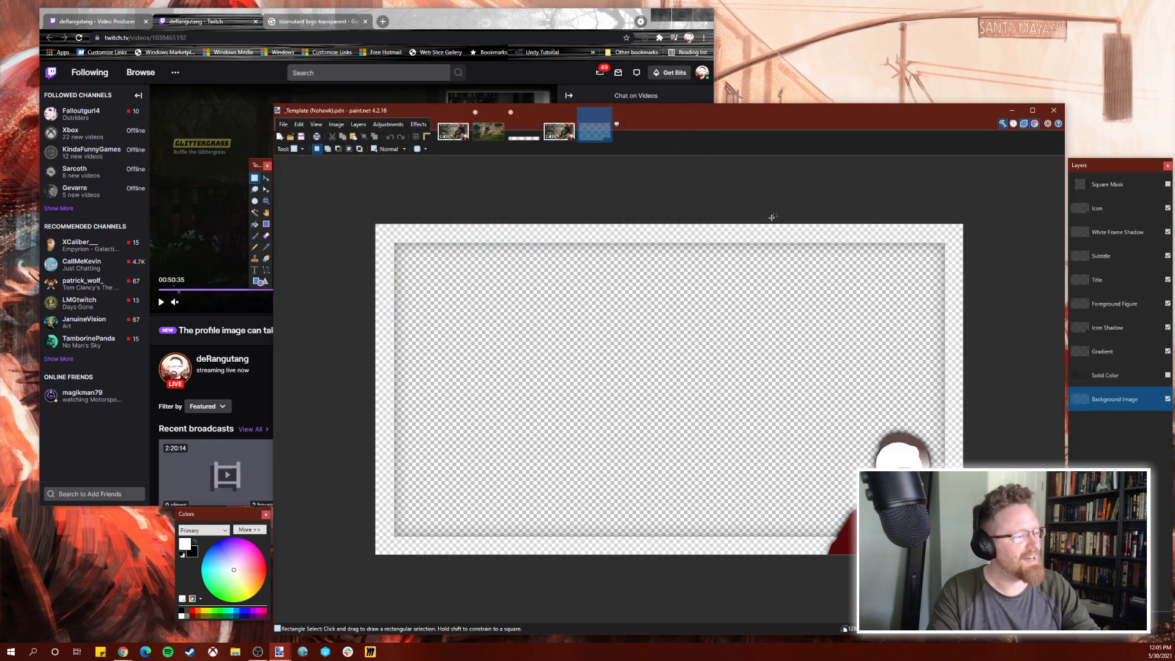
{"action": "left_click", "coordinate": [1106, 232]}
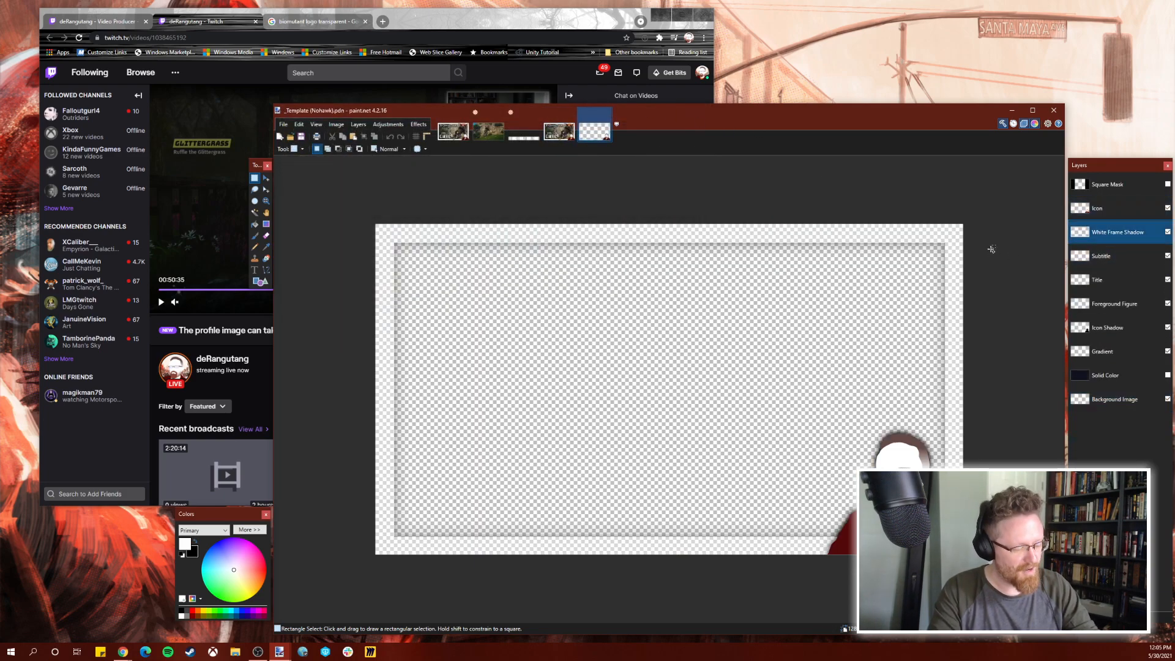
{"action": "key", "text": "ctrl+a"}
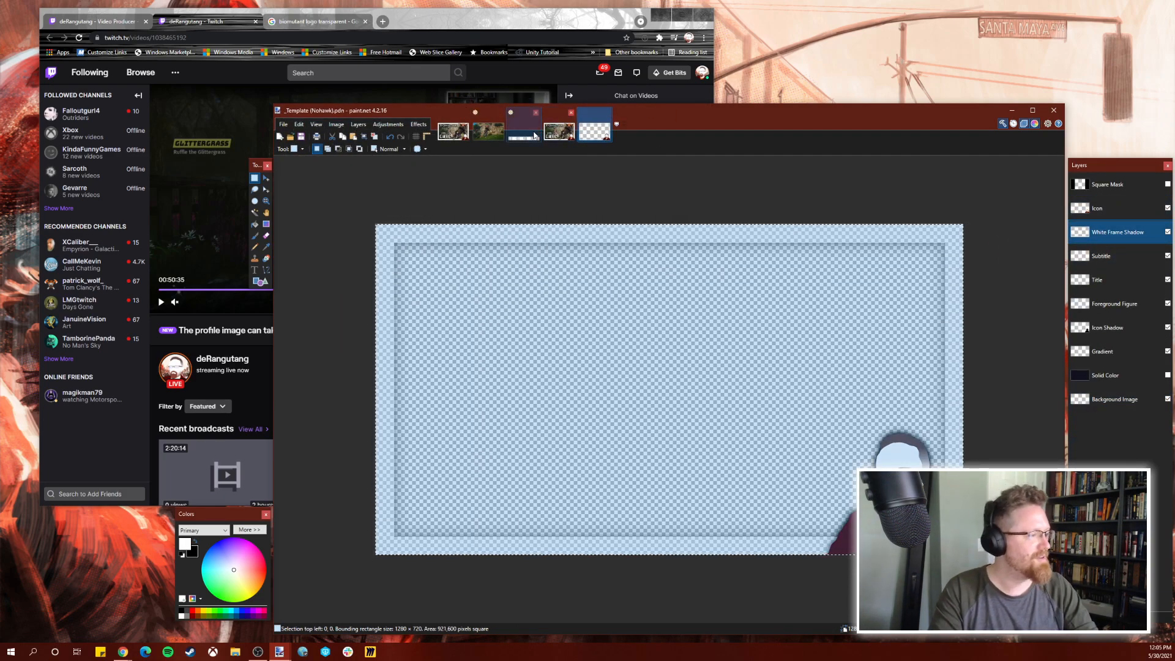
In the Biomutant.pdn image, hide the White Frame Shadow layer and both Subtitle layers.
{"action": "left_click", "coordinate": [559, 134]}
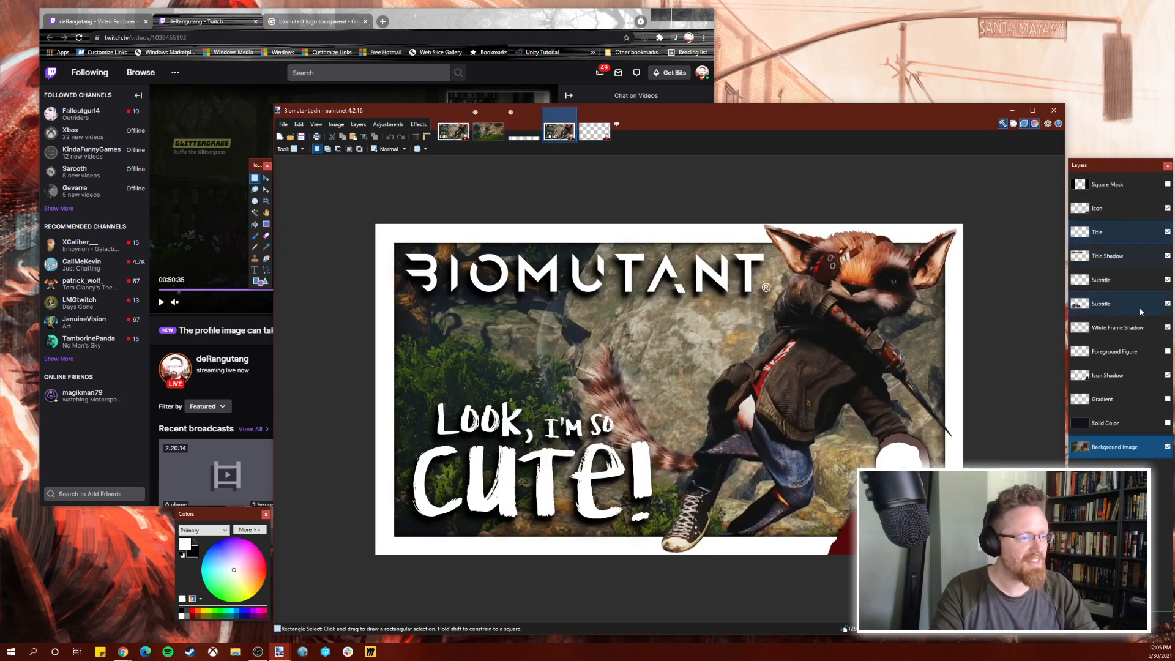
{"action": "left_click", "coordinate": [1117, 329]}
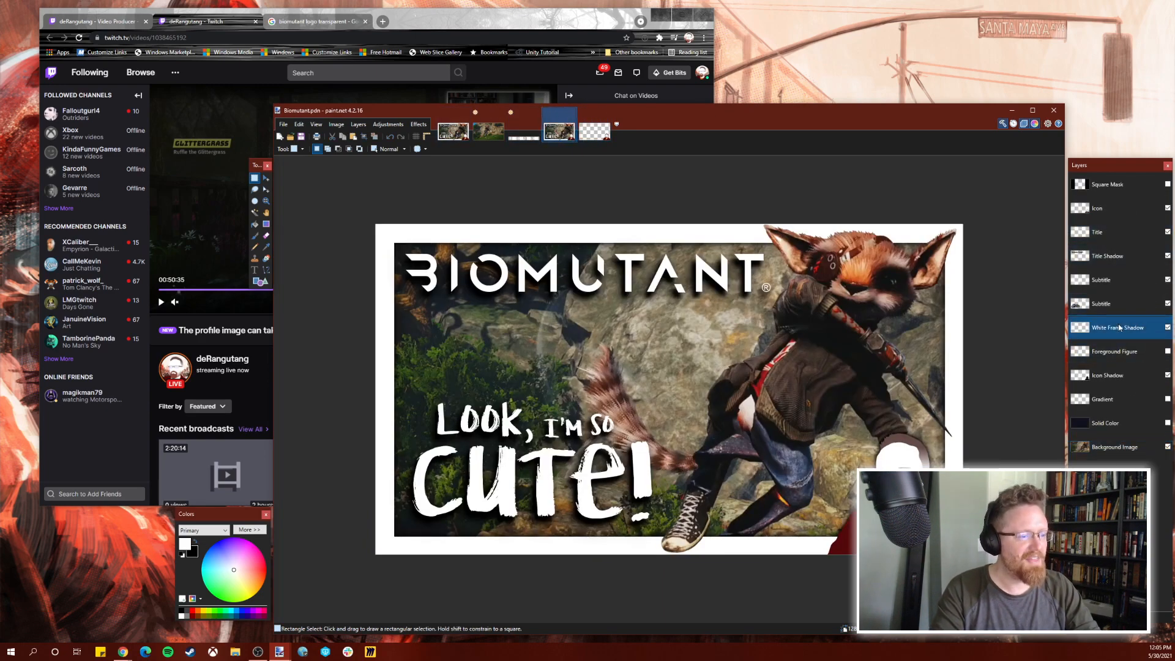
{"action": "left_click", "coordinate": [1168, 329]}
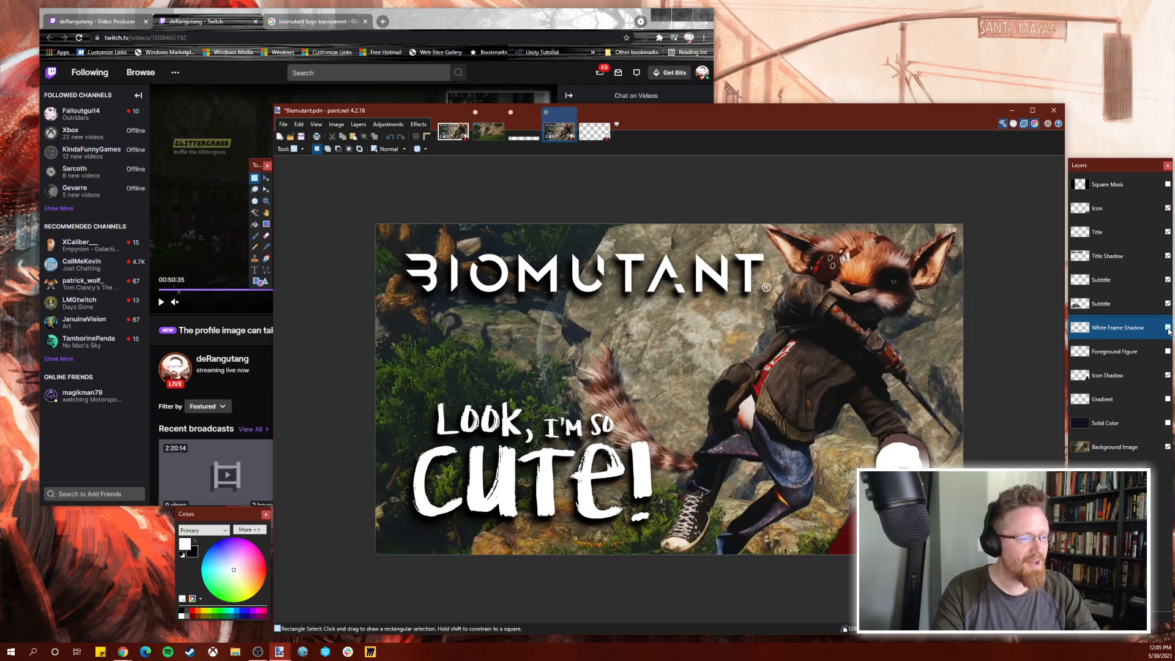
{"action": "left_click", "coordinate": [1167, 280]}
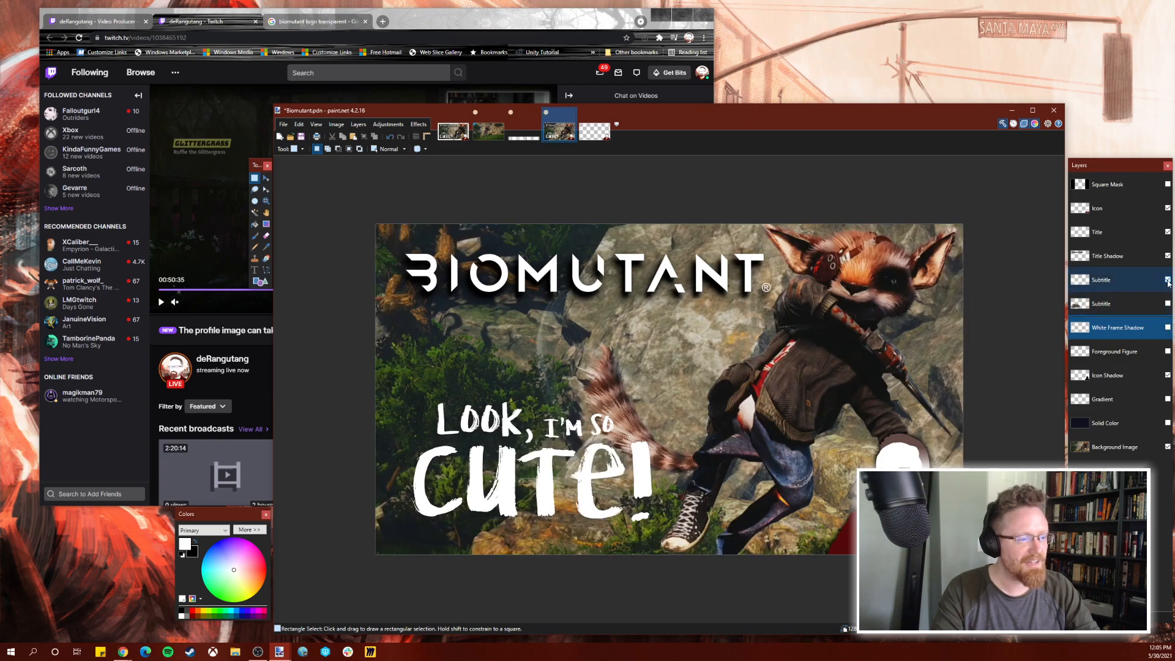
{"action": "left_click", "coordinate": [1167, 280]}
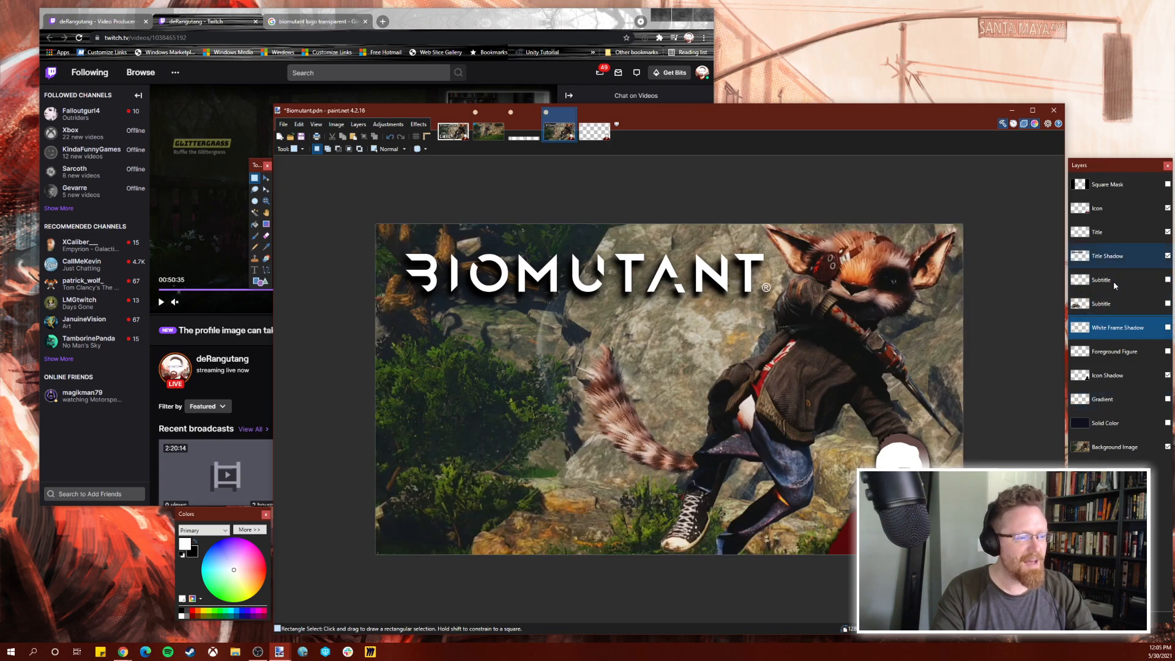
Add a new layer directly above the Title layer and paste the copied template frame into it.
{"action": "left_click", "coordinate": [1115, 233]}
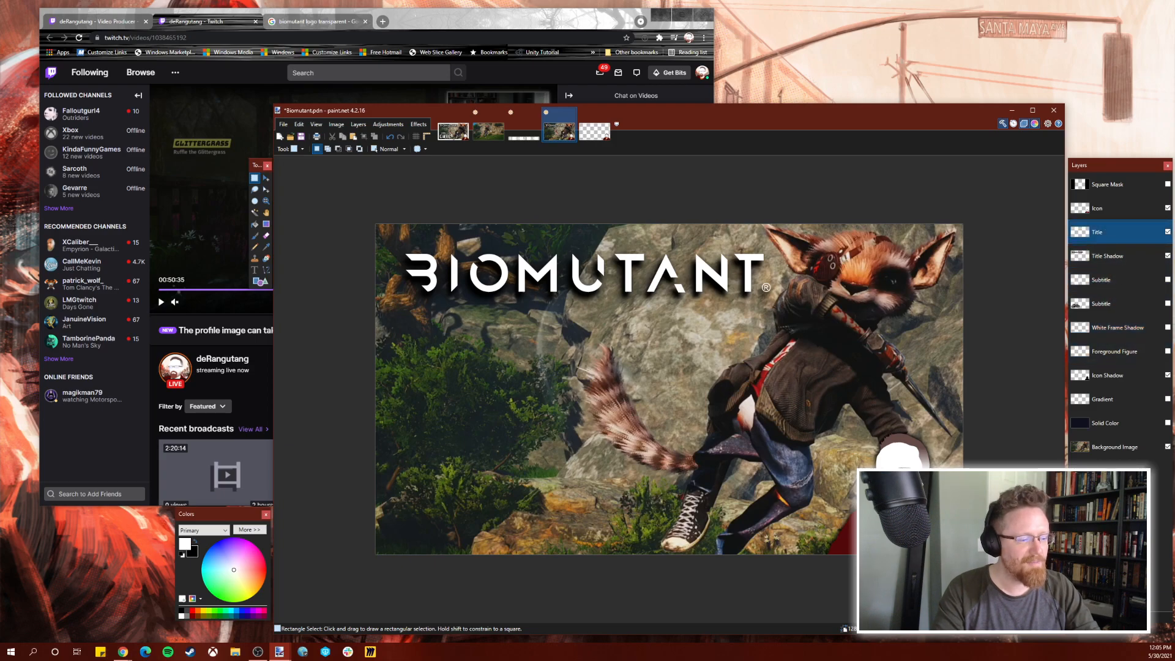
{"action": "key", "text": "ctrl+shift+n"}
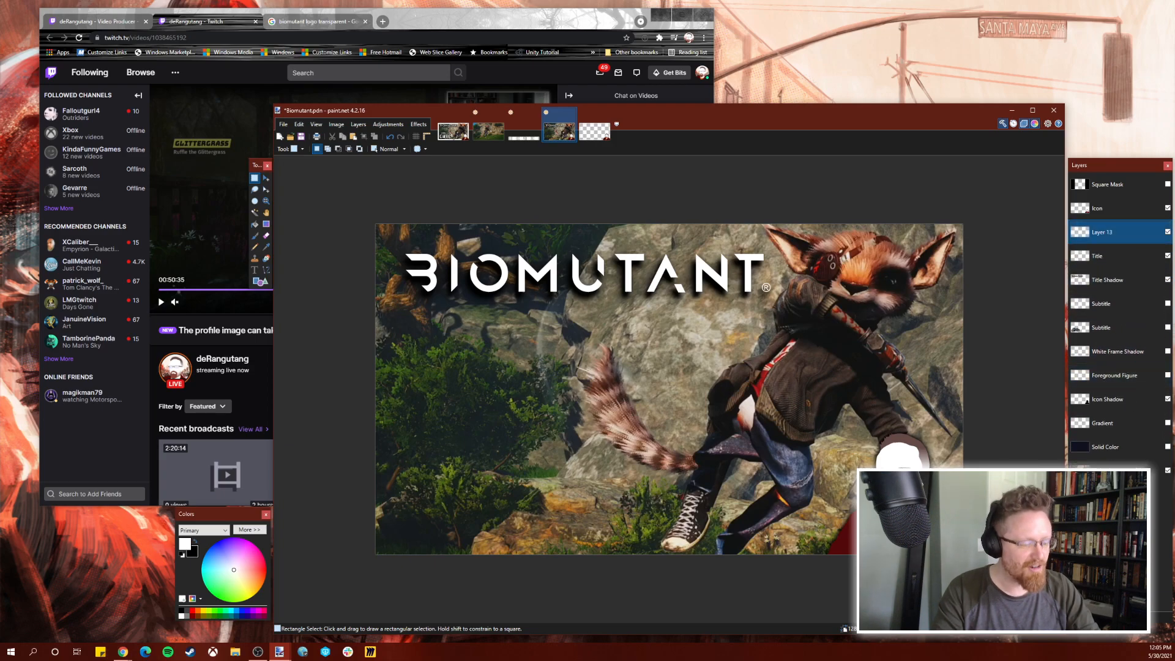
{"action": "key", "text": "ctrl+v"}
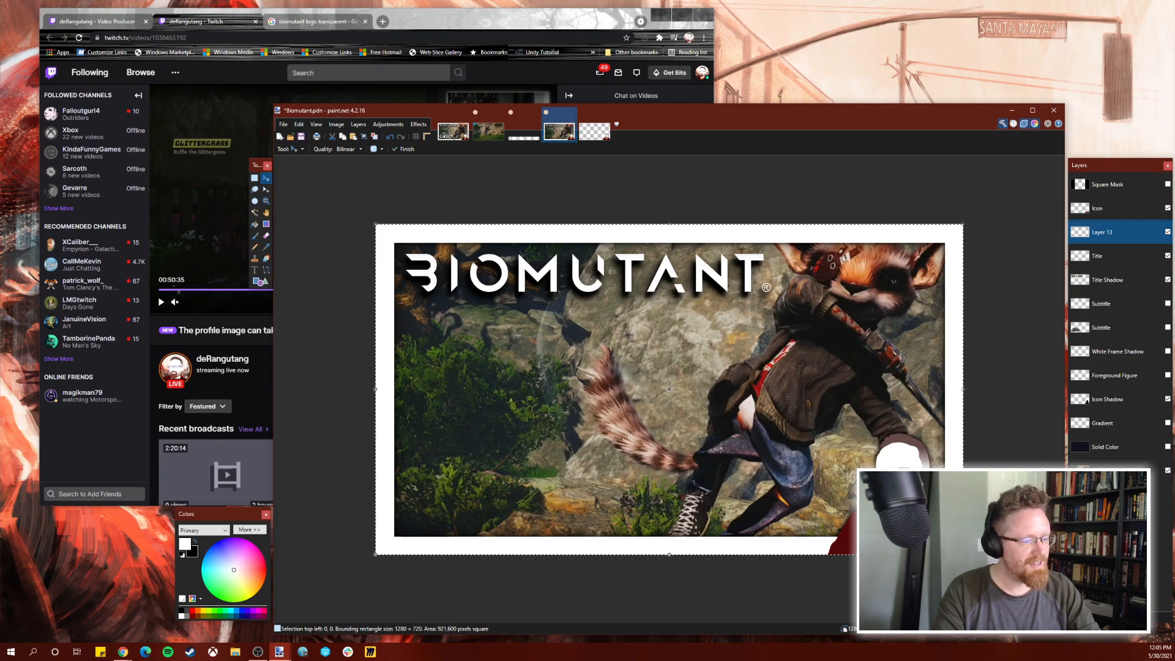
Lower the pasted frame layer's opacity to roughly a third, and switch to the Rectangle Select tool.
{"action": "key", "text": "F4"}
{"action": "left_click_drag", "start_coordinate": [695, 398], "coordinate": [640, 400]}
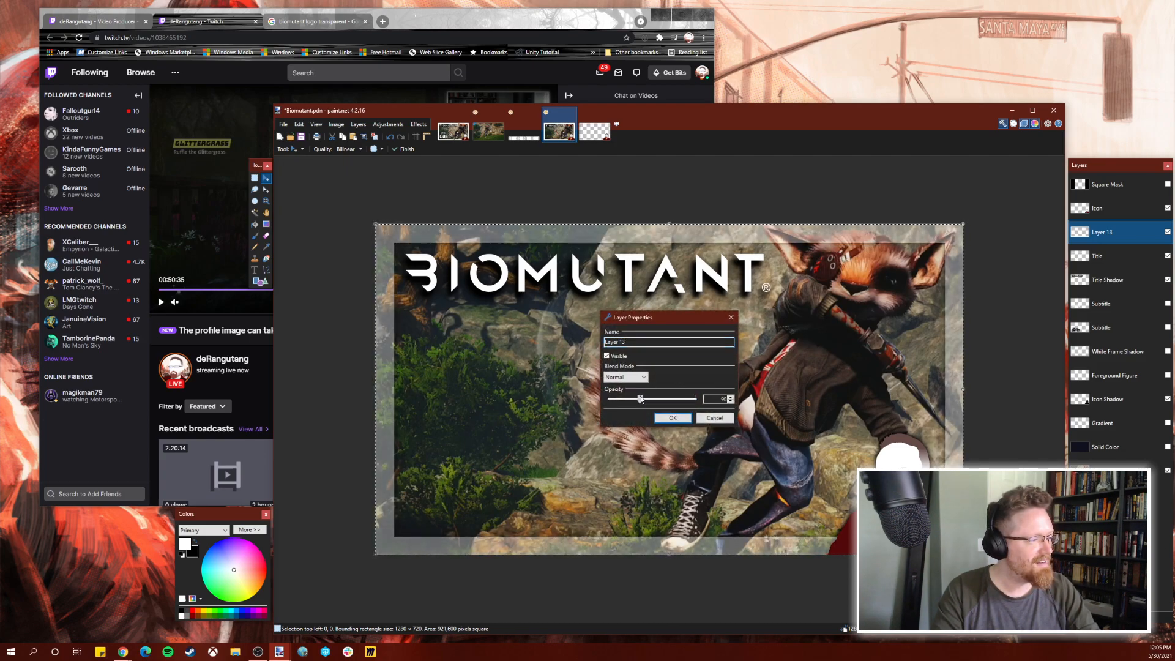
{"action": "left_click", "coordinate": [673, 418]}
{"action": "left_click", "coordinate": [255, 178]}
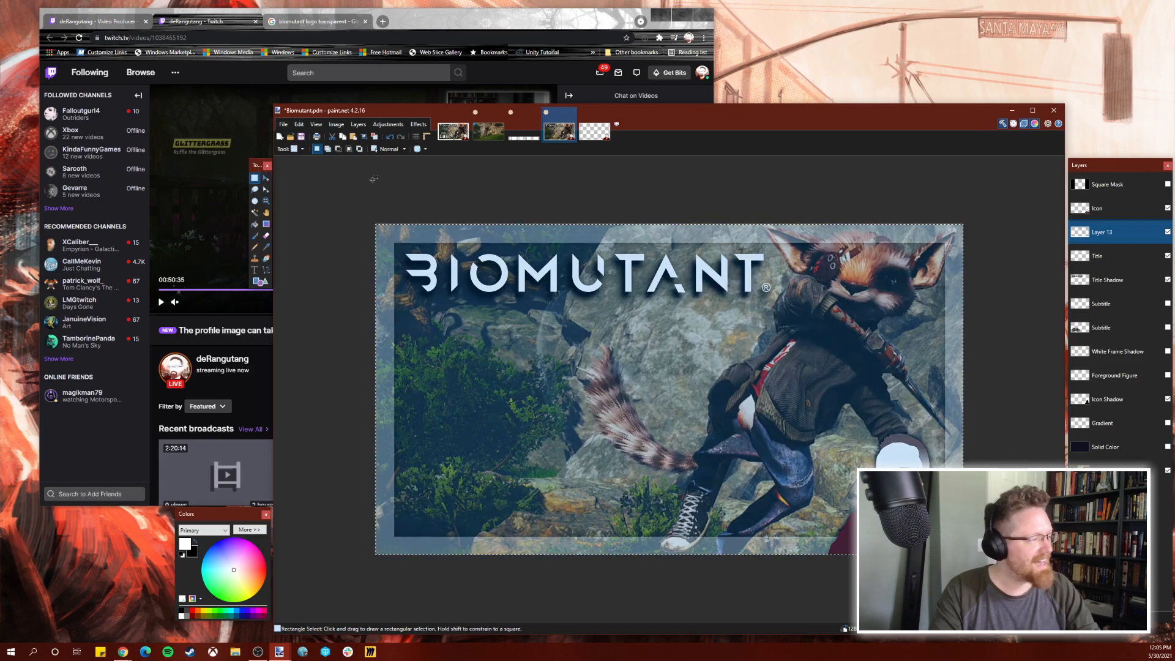